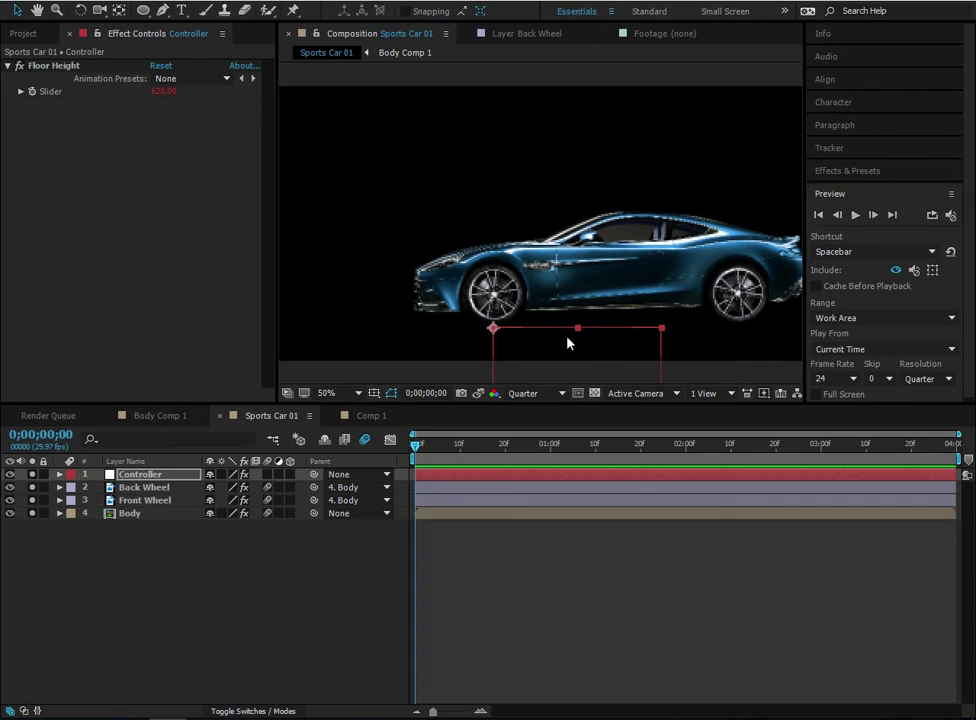
- Move the Controller null upward to test how the car rig tilts, and raise the viewer resolution to Full
drag(567, 343, 426, 214)
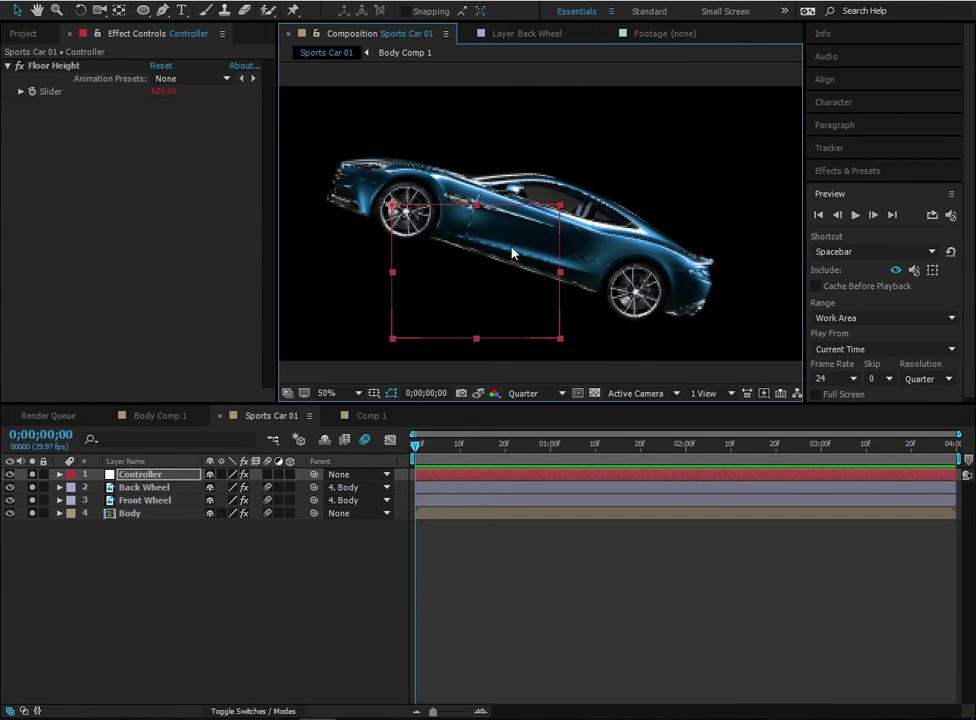
drag(489, 352, 508, 379)
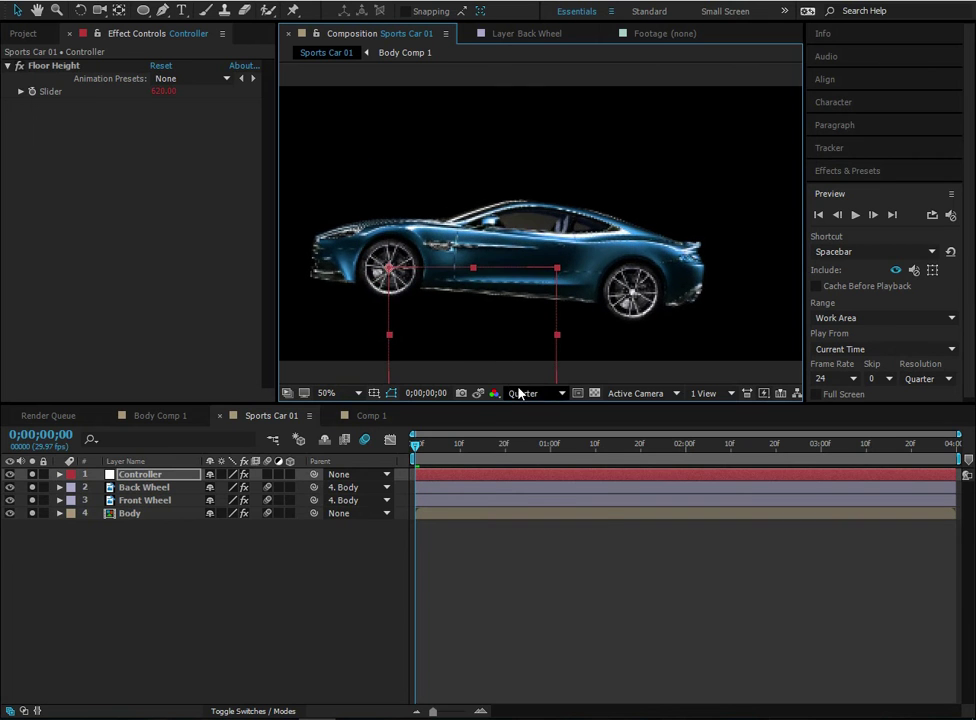
click(520, 393)
click(549, 451)
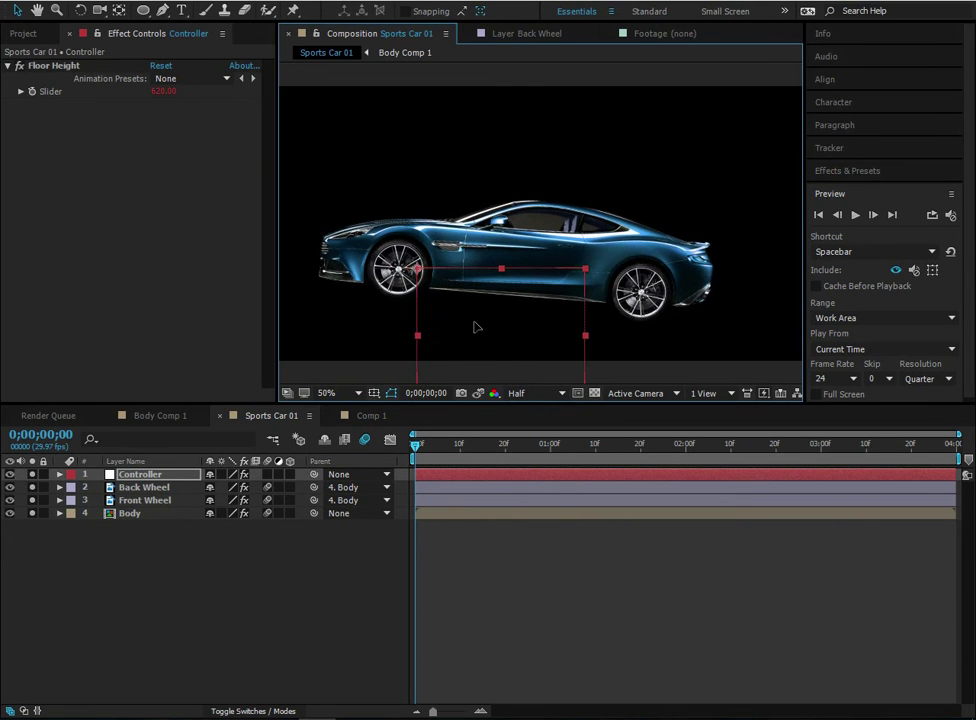
click(545, 397)
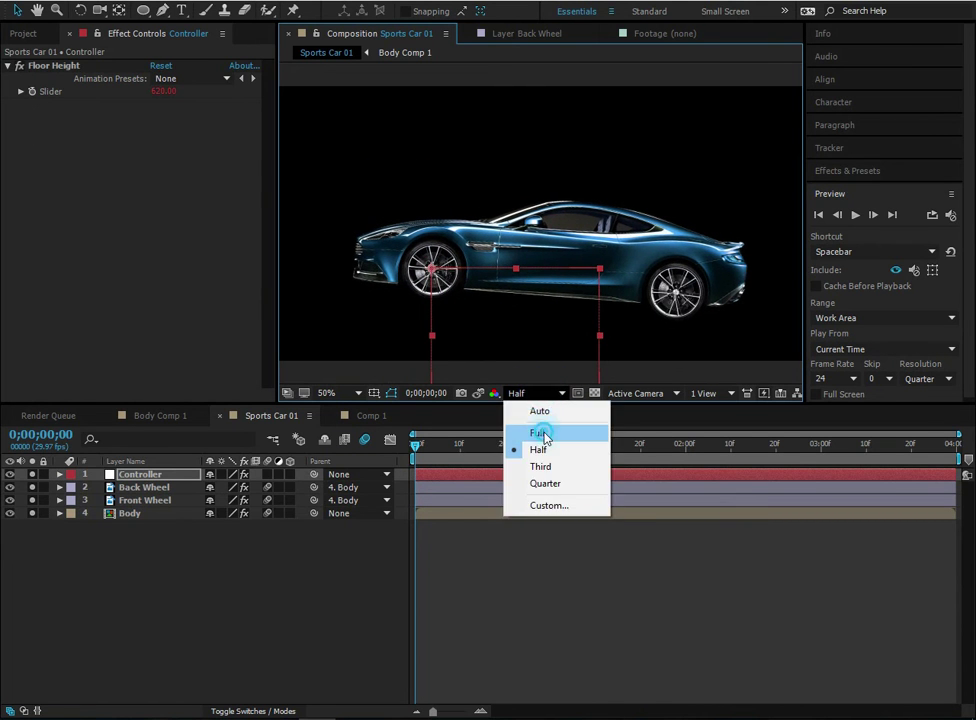
click(536, 433)
scroll(560, 294, up, 4)
scroll(560, 297, down, 2)
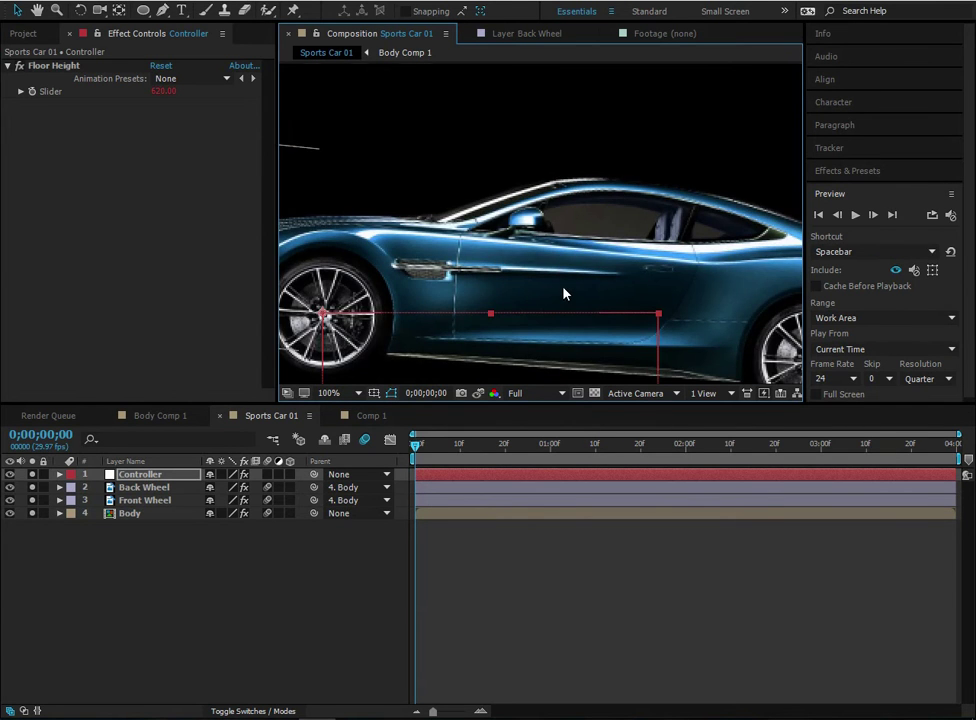
scroll(562, 290, down, 2)
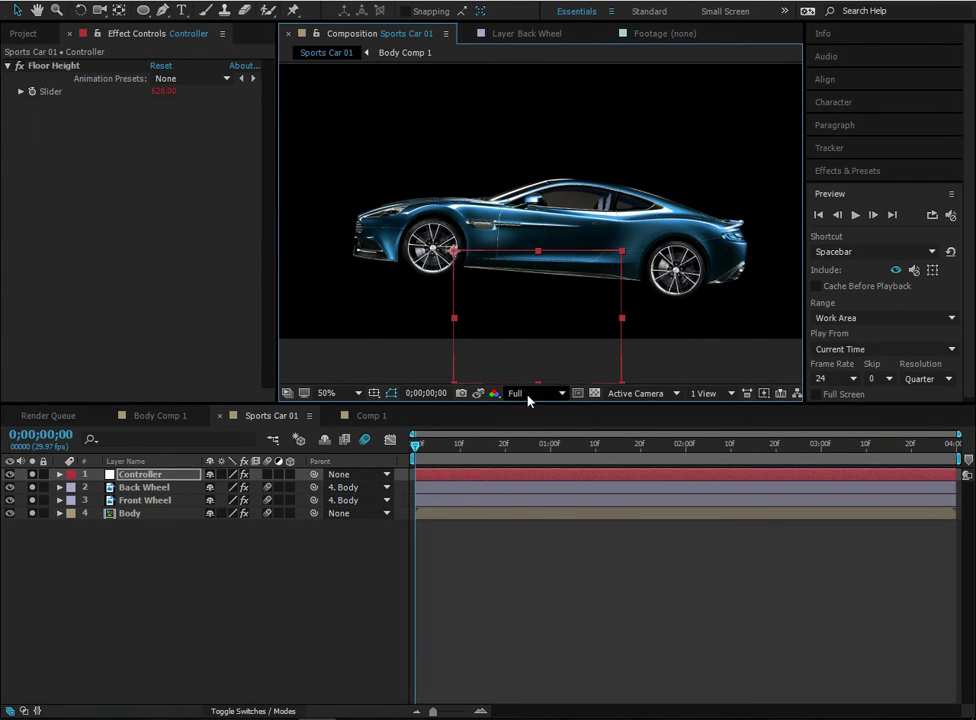
click(528, 396)
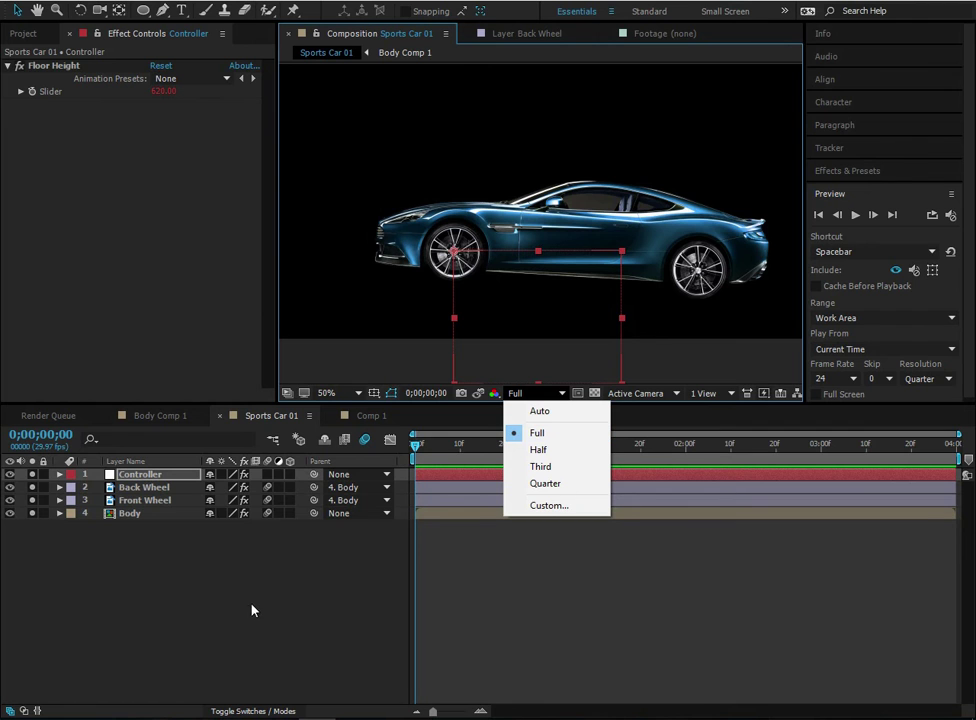
click(148, 545)
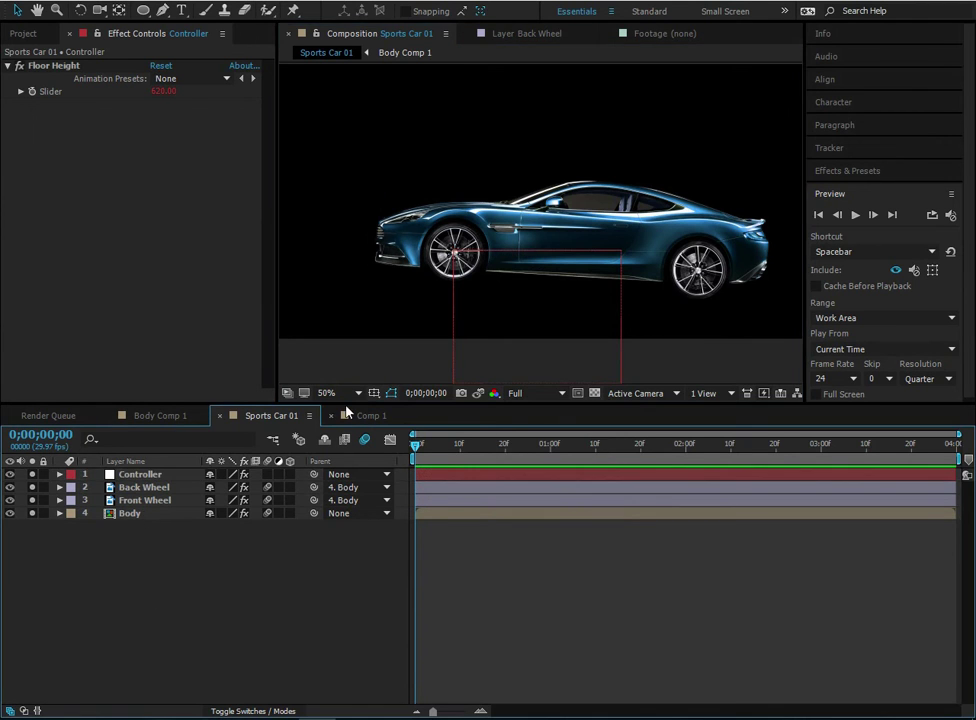
- Open the Comp 1 composition containing the red car and enlarge its view
click(322, 588)
click(487, 362)
click(368, 415)
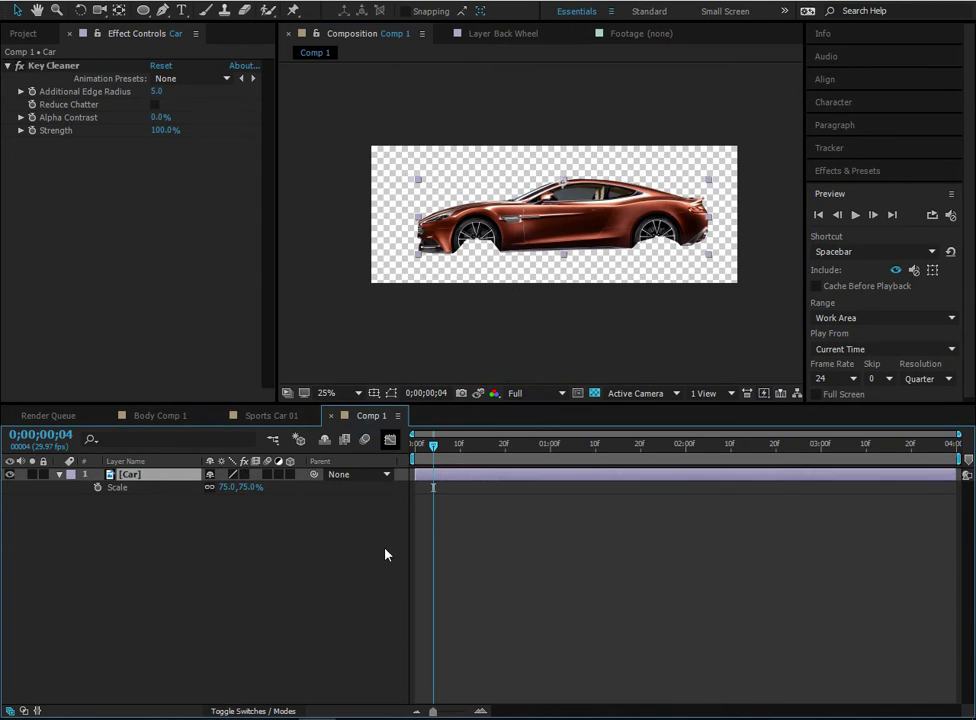
click(384, 548)
click(344, 393)
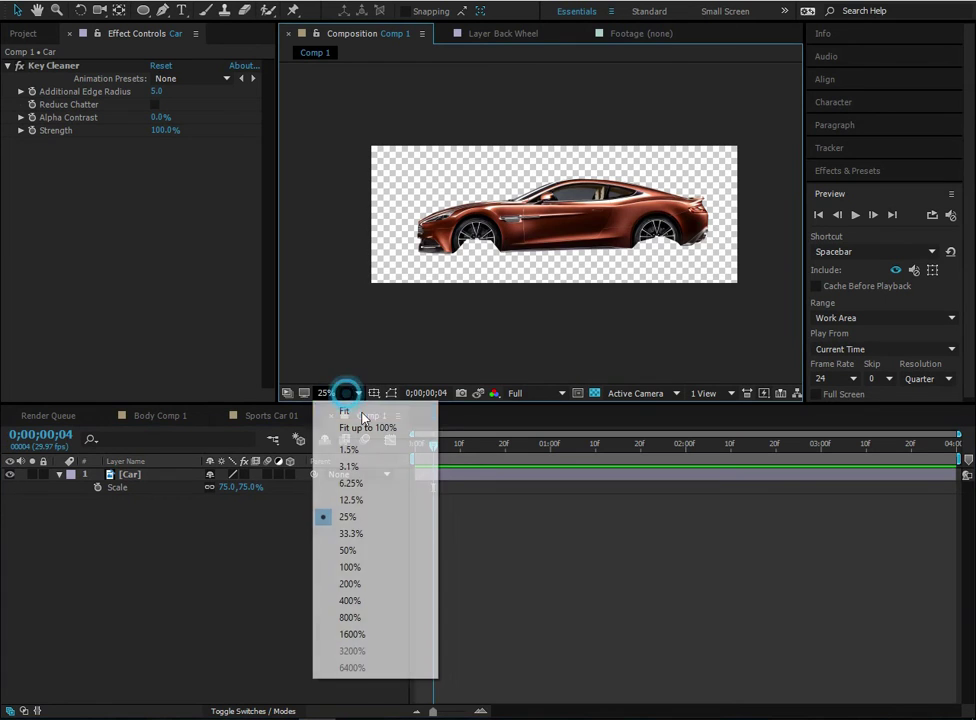
click(349, 540)
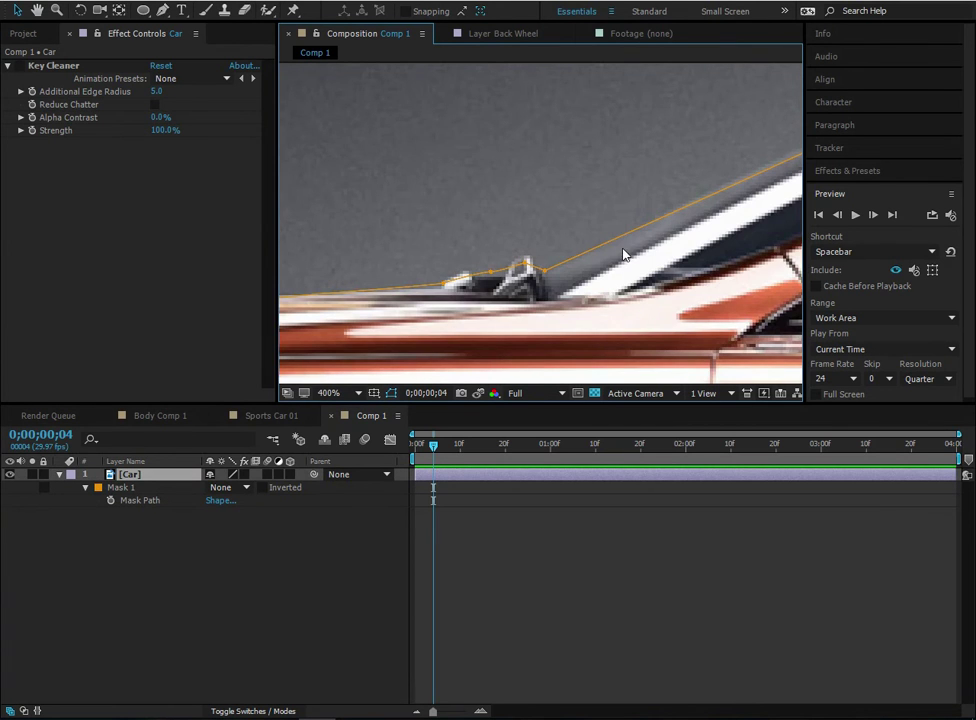
- Examine the mask outline along the car's edges and set the Car layer's Mask 1 mode to Add
scroll(622, 254, down, 3)
scroll(451, 262, up, 4)
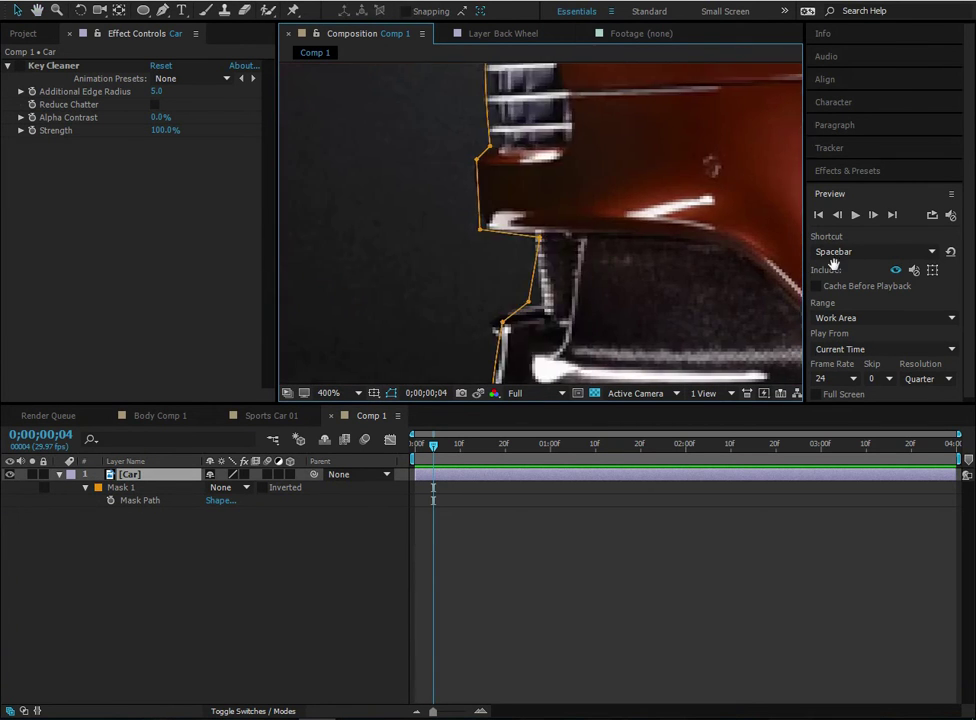
scroll(541, 226, left, 3)
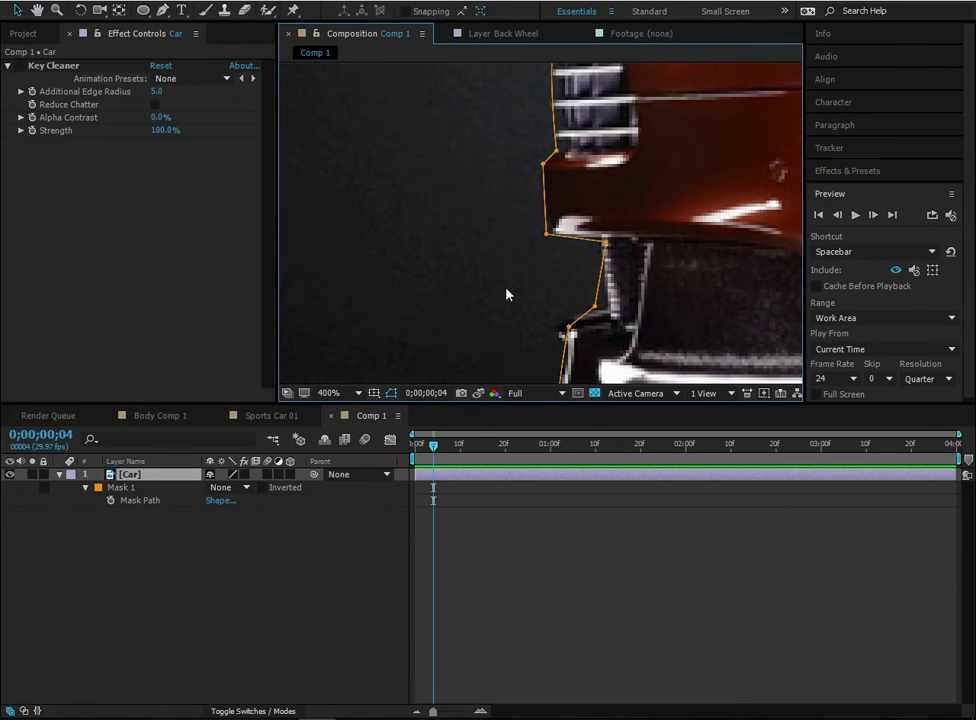
scroll(549, 259, down, 4)
drag(514, 255, 166, 325)
click(222, 487)
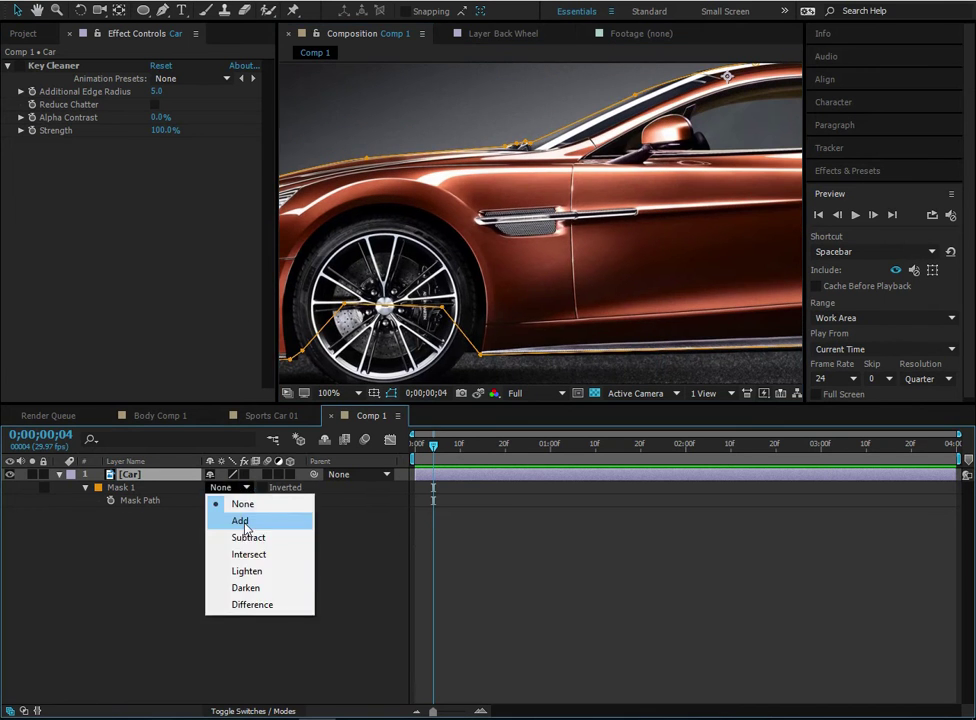
click(215, 520)
scroll(422, 212, left, 5)
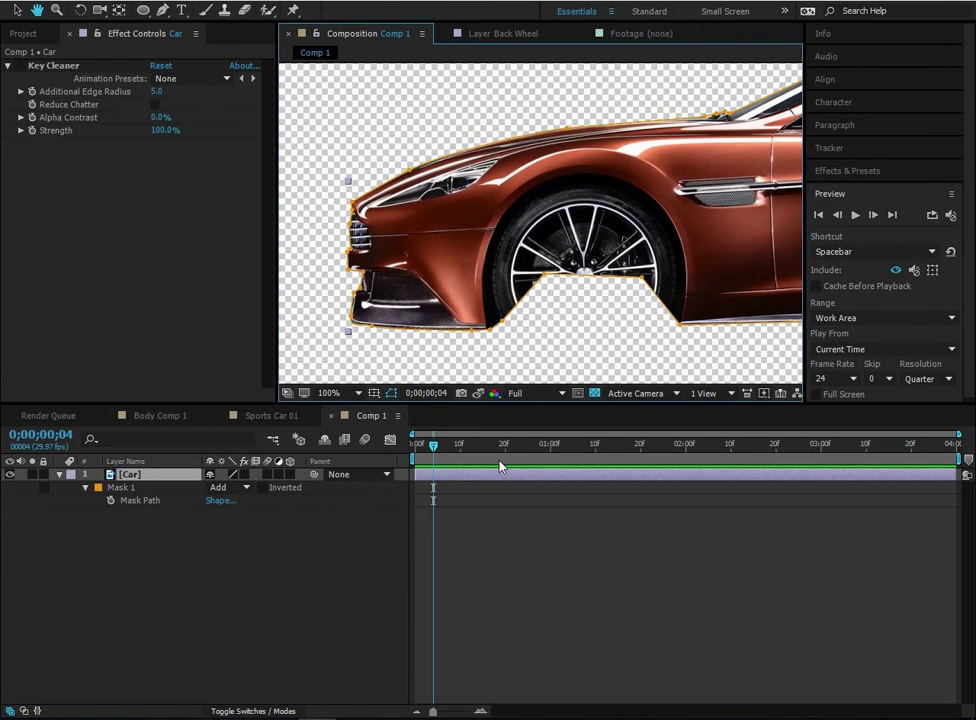
- Hide the mask outlines and enable Key Cleaner on the Car layer, checking the cutout edge at the front bumper
click(388, 393)
scroll(540, 220, left, 4)
click(30, 65)
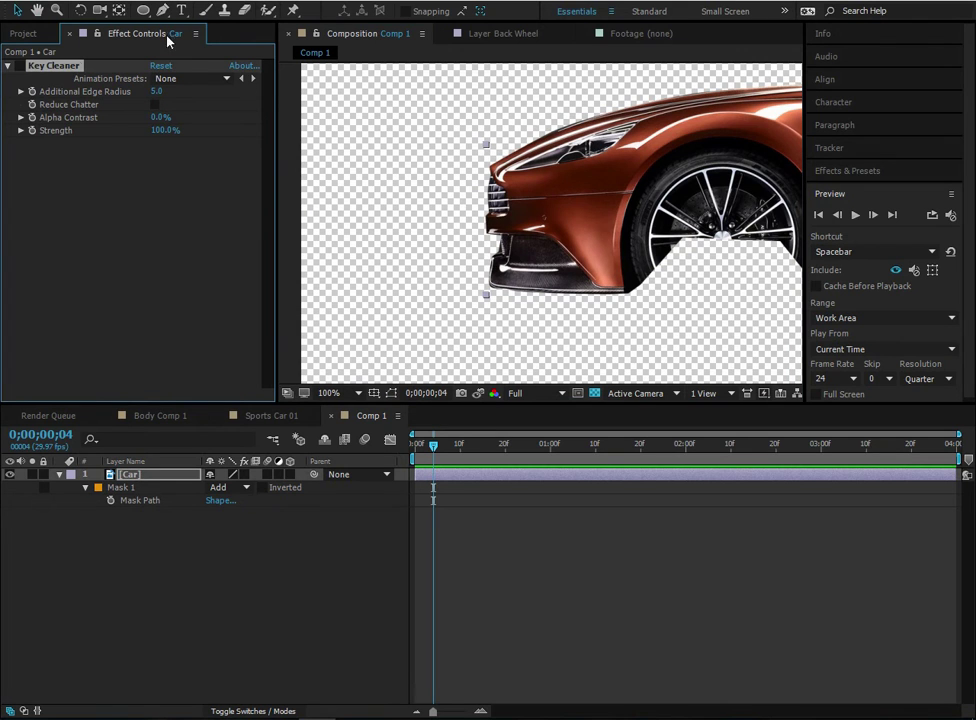
scroll(505, 249, up, 1)
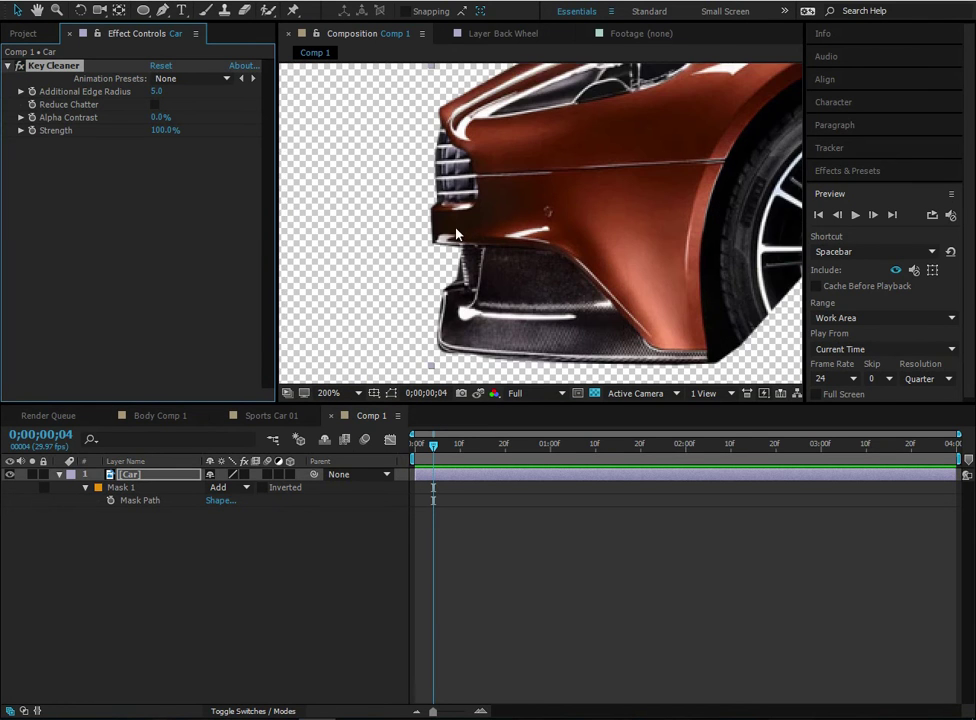
click(18, 66)
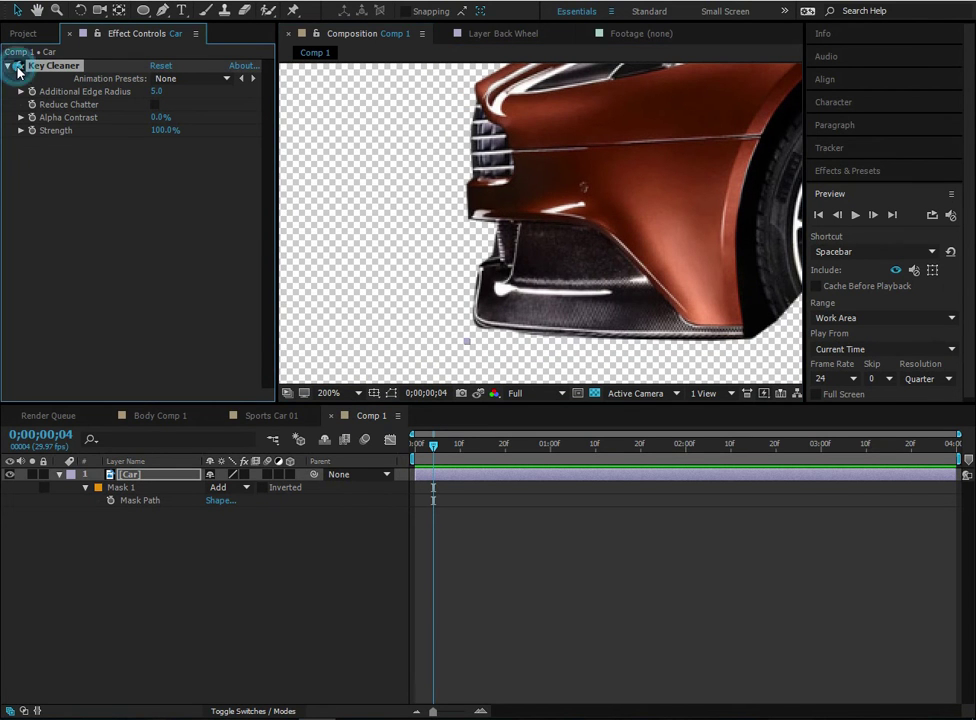
click(483, 288)
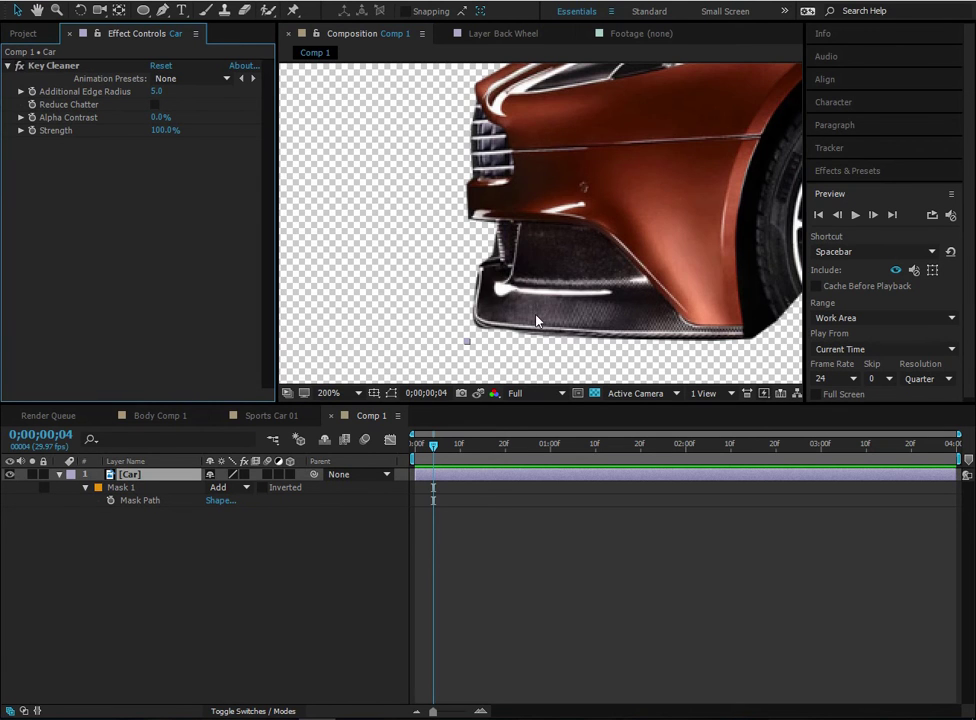
scroll(536, 320, down, 4)
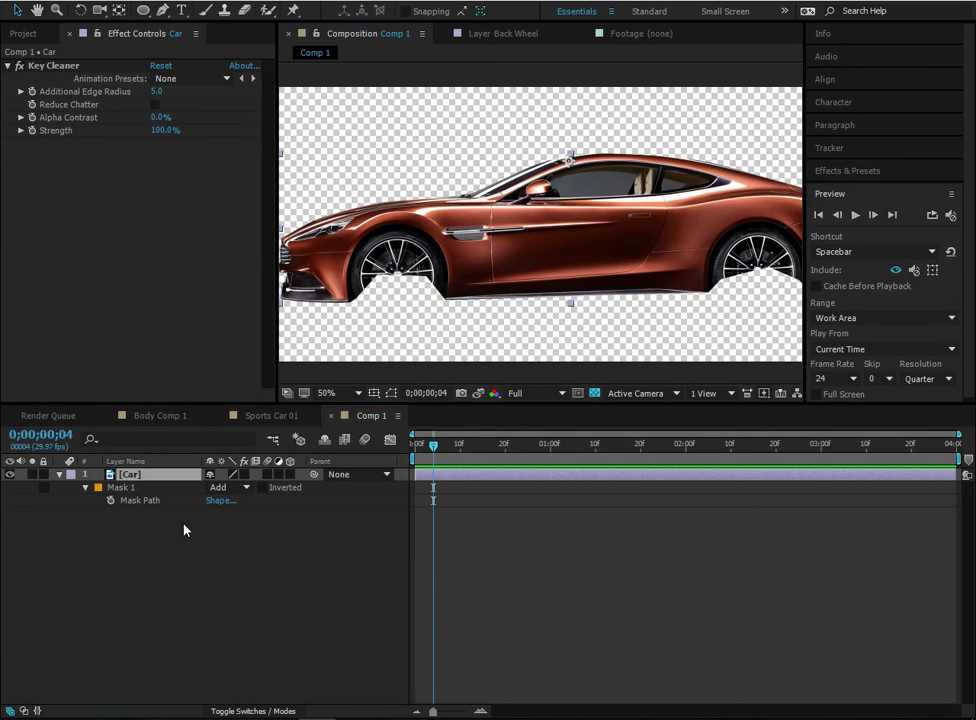
- Rename the Car layer as Body
click(157, 473)
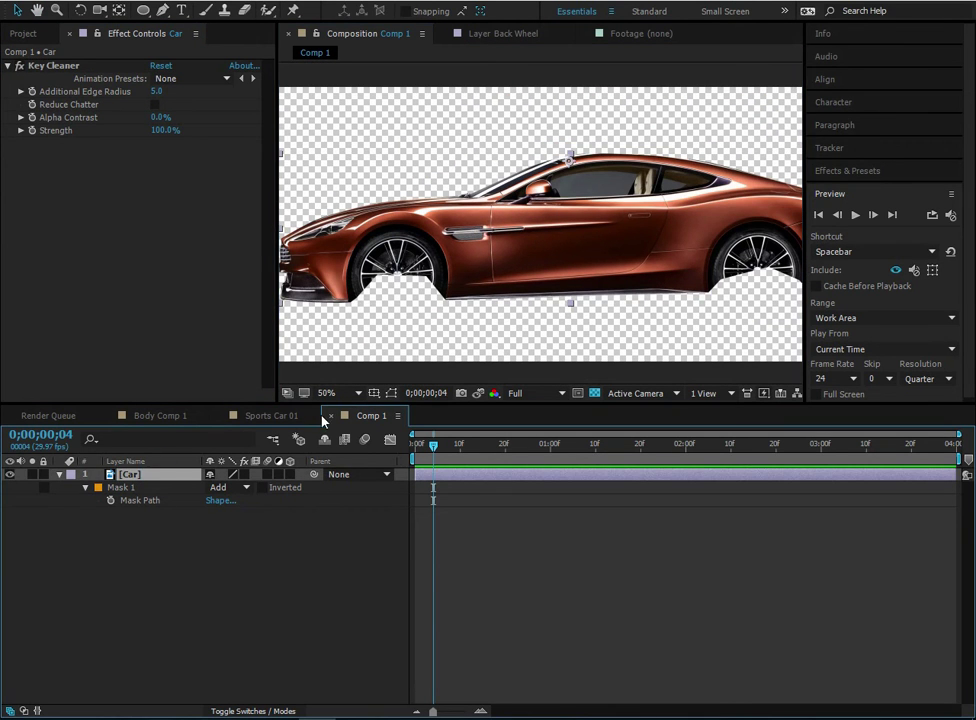
key(Return)
text(Body)
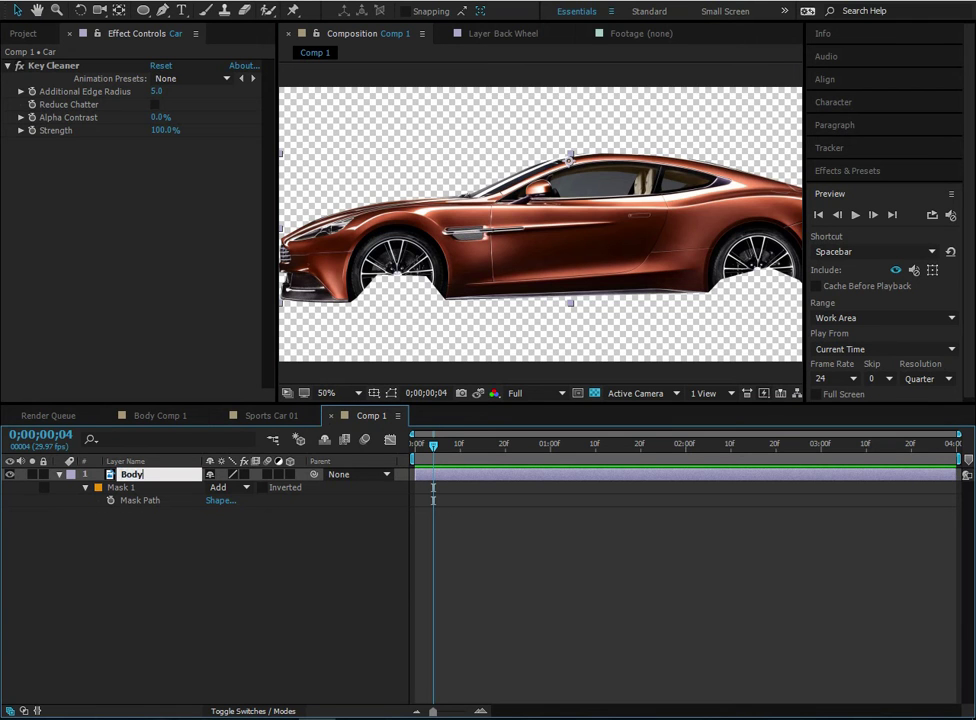
click(105, 569)
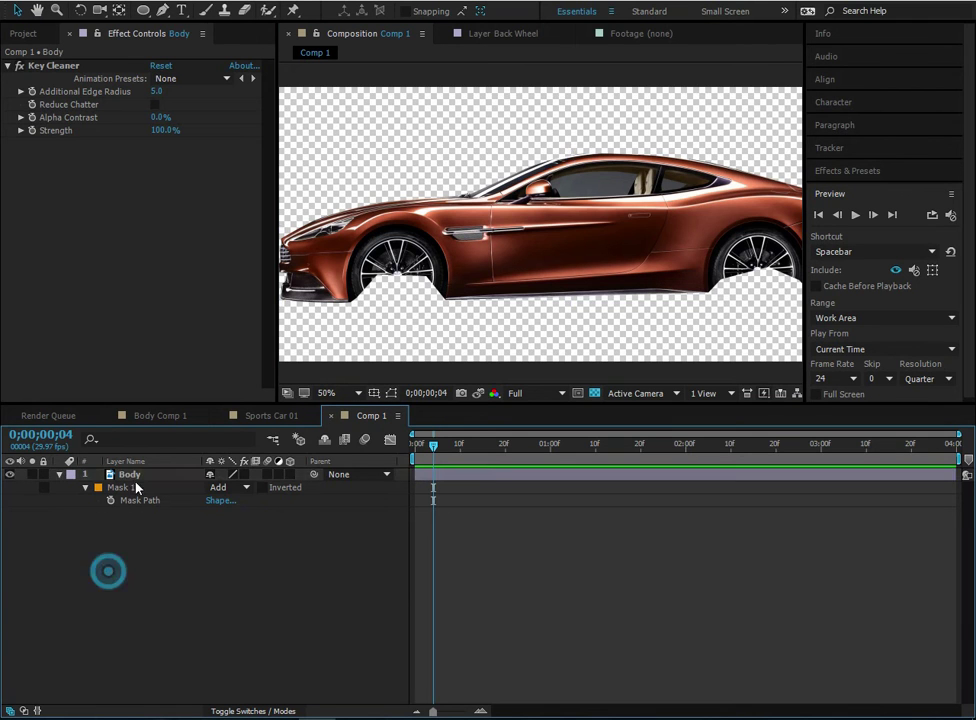
- Duplicate the Body layer and rename the copy as Front Wheel
click(145, 478)
key(ctrl+d)
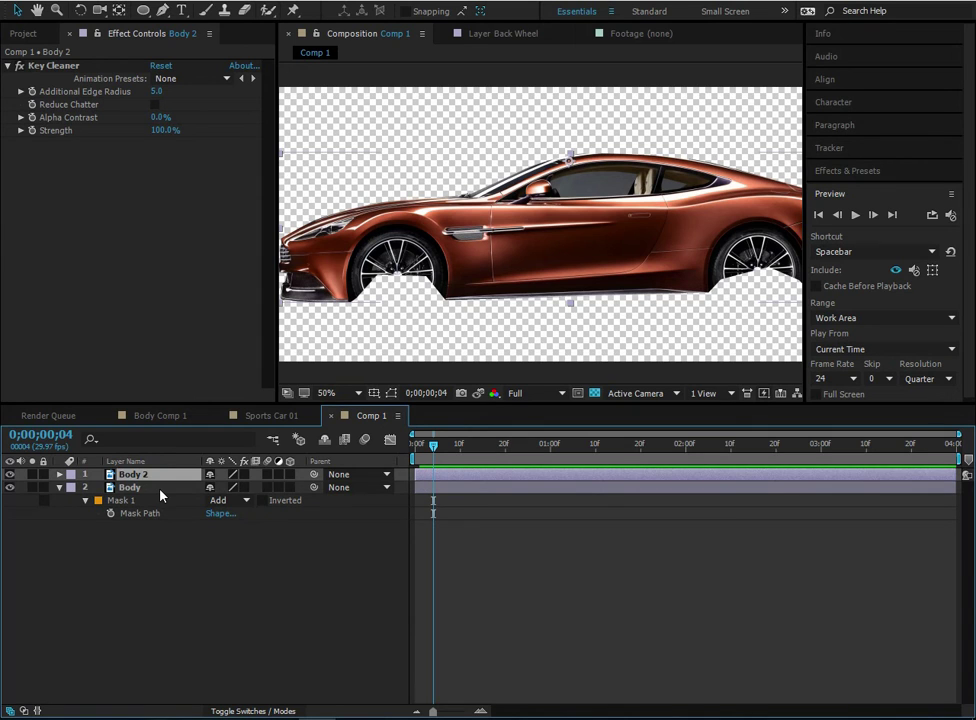
key(Return)
text(Front Wheel)
click(159, 603)
click(162, 480)
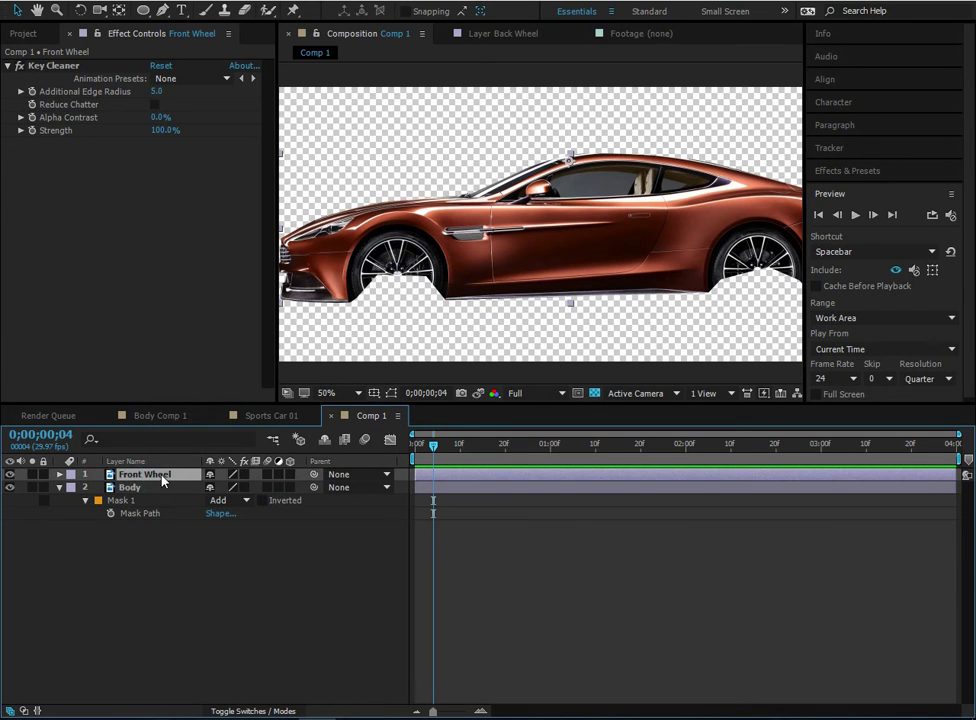
- Delete the Key Cleaner effect and the mask from the Front Wheel layer
key(e)
click(52, 65)
key(Delete)
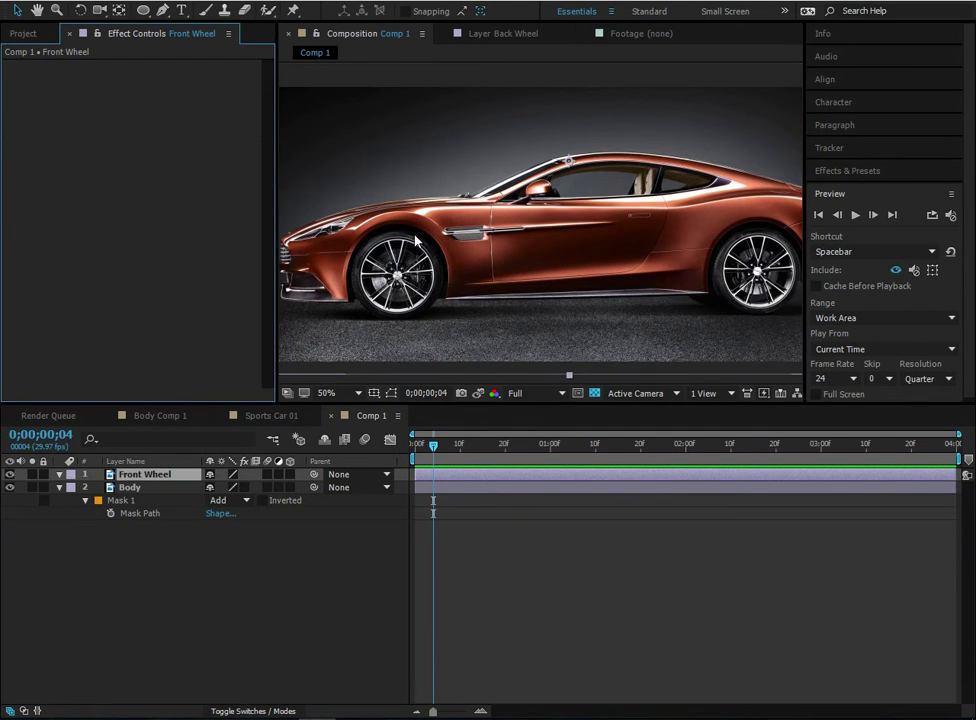
- Select the Ellipse tool and widen the composition viewer, checking the front wheel's edge with a temporarily raised preview exposure
scroll(415, 240, up, 2)
scroll(451, 234, up, 2)
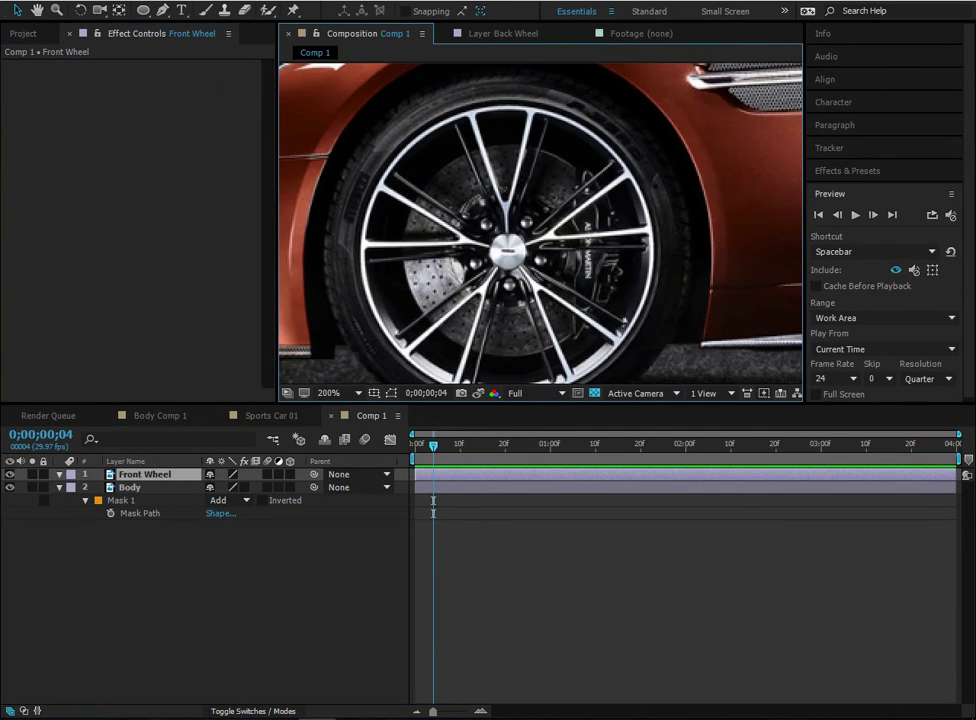
click(143, 11)
scroll(479, 181, down, 2)
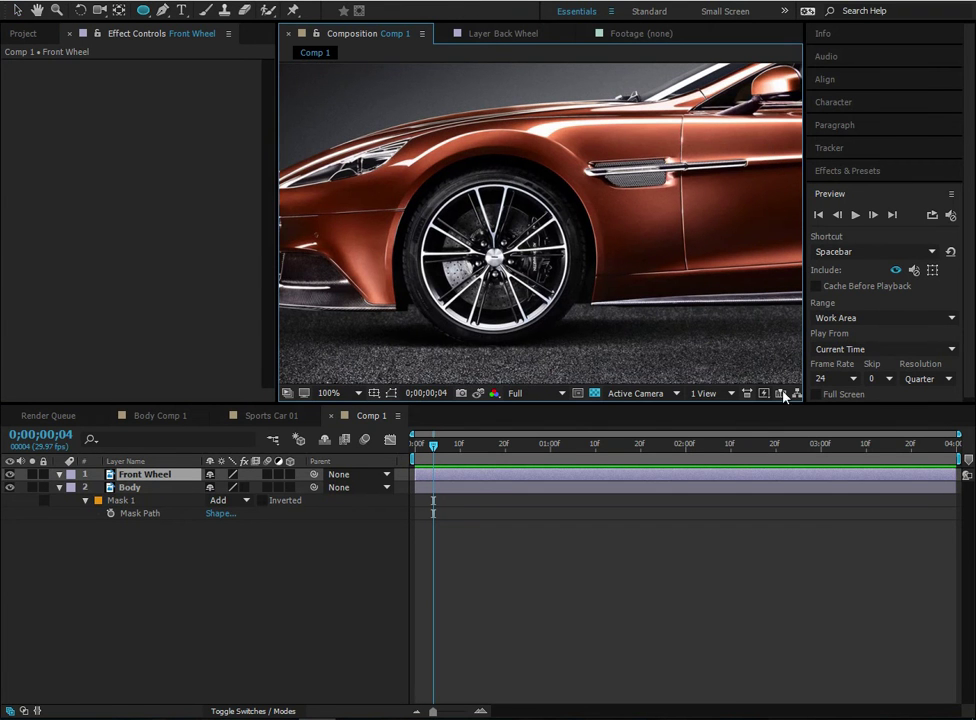
drag(805, 370, 888, 391)
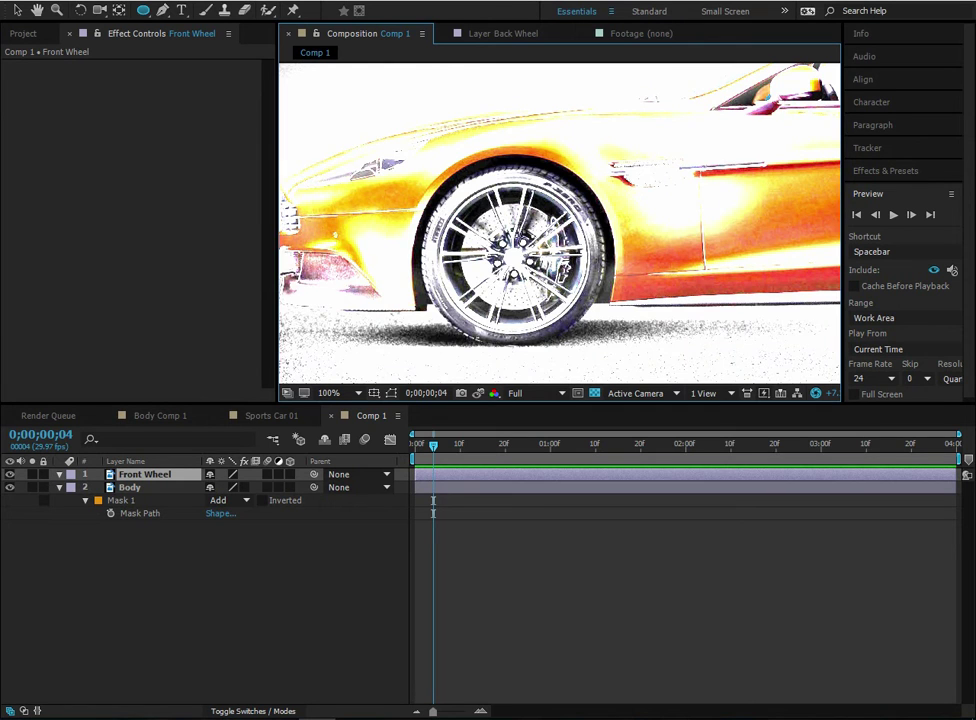
click(817, 393)
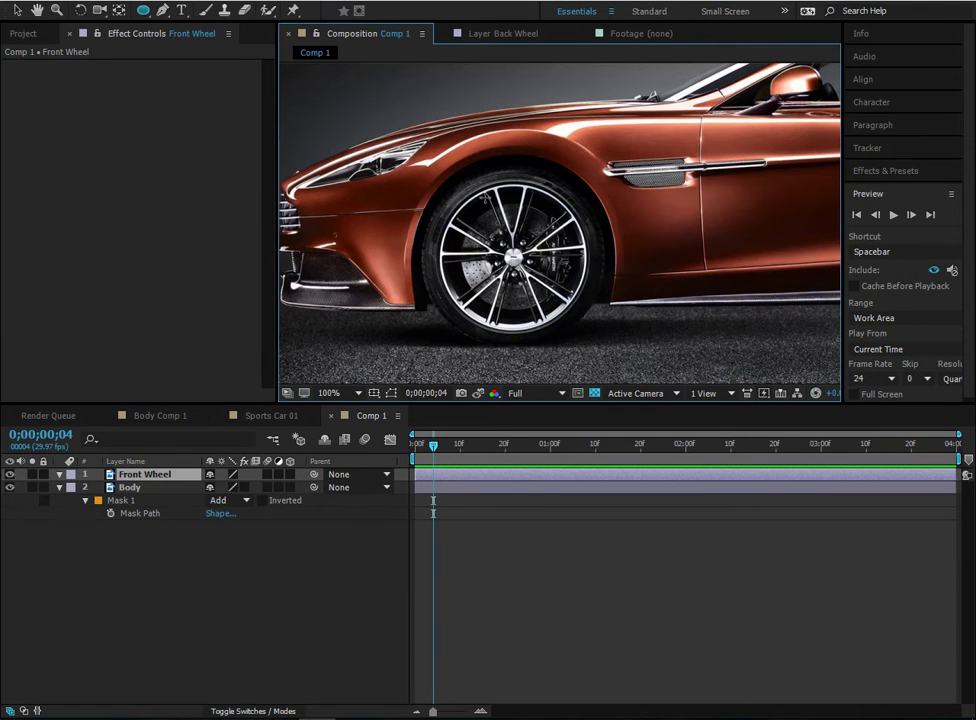
- Draw an elliptical mask around the front wheel's rim on the Front Wheel layer and set its mode to None
drag(441, 177, 595, 335)
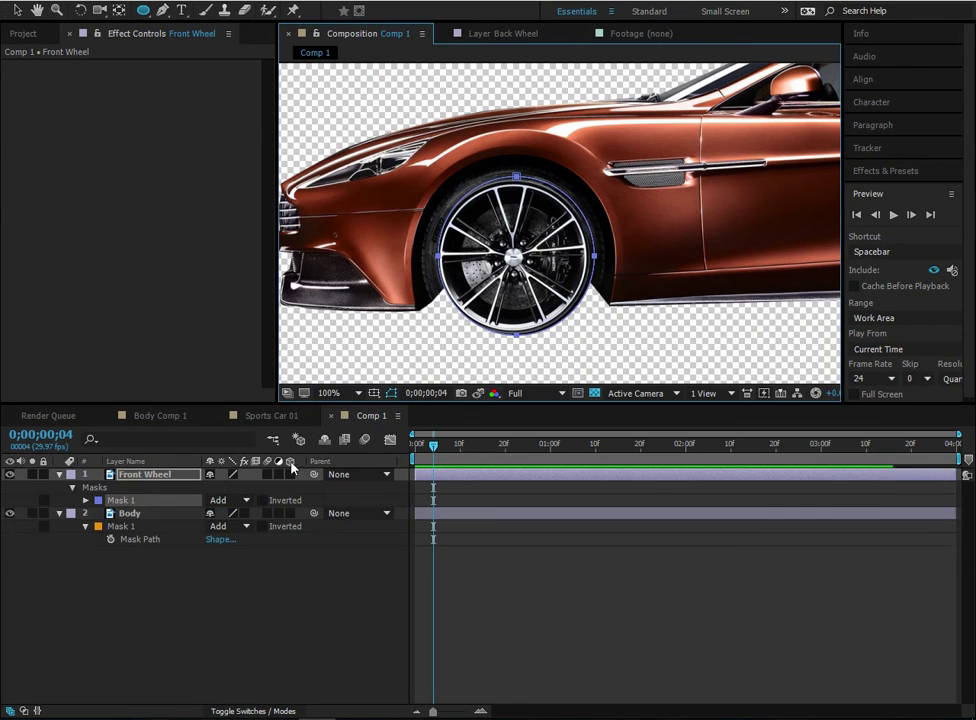
click(222, 500)
click(242, 516)
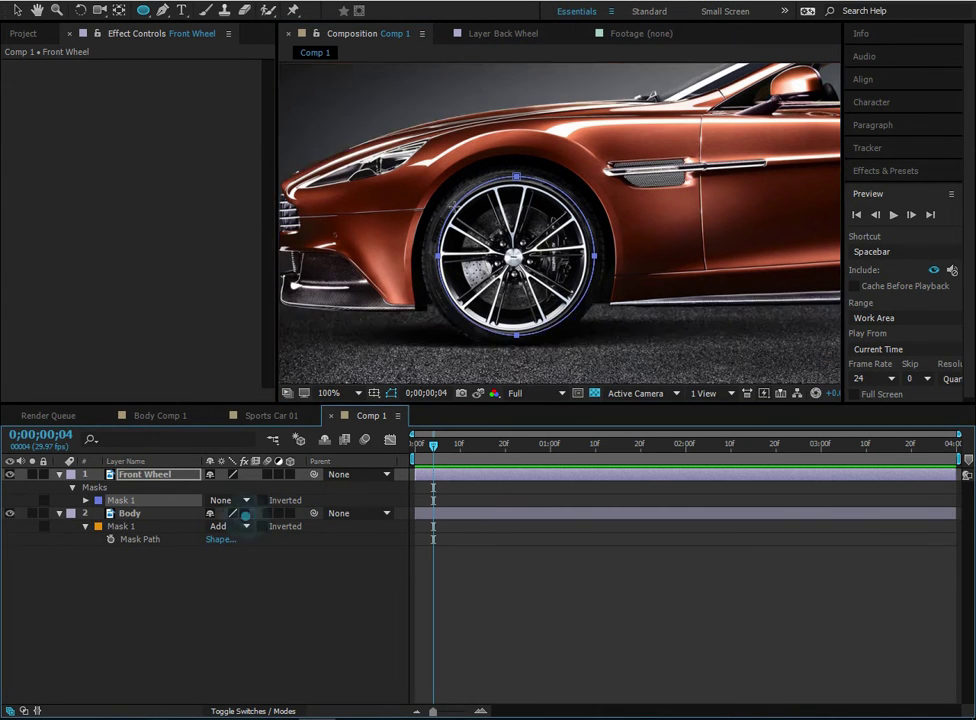
- Resize the Front Wheel layer's elliptical mask with free transform so its edges fit tightly around the rim
scroll(515, 257, up, 2)
click(18, 12)
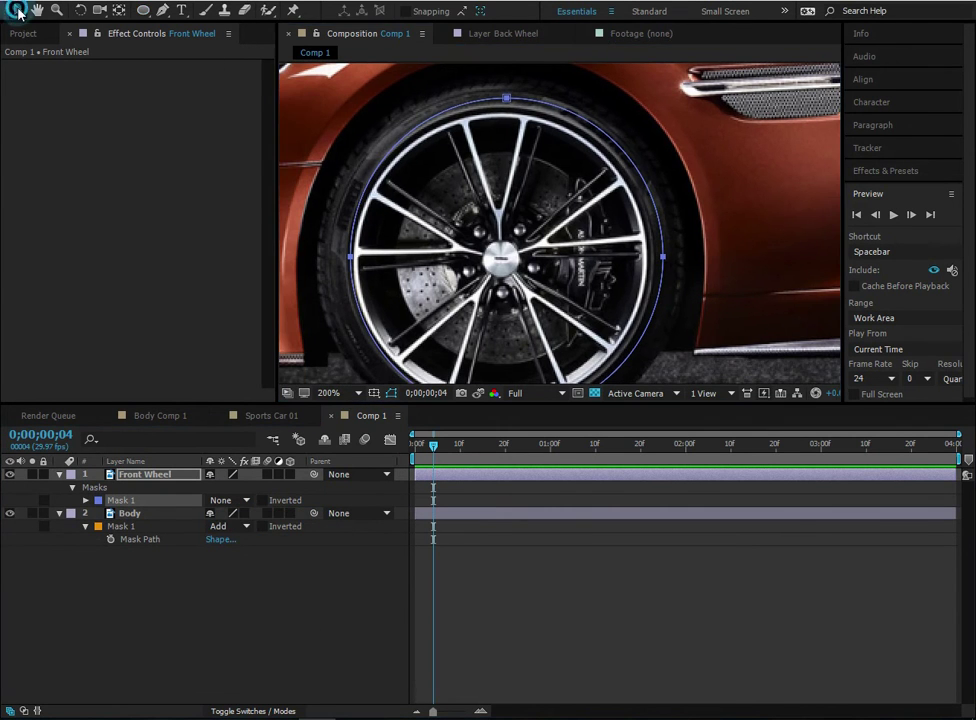
double_click(507, 98)
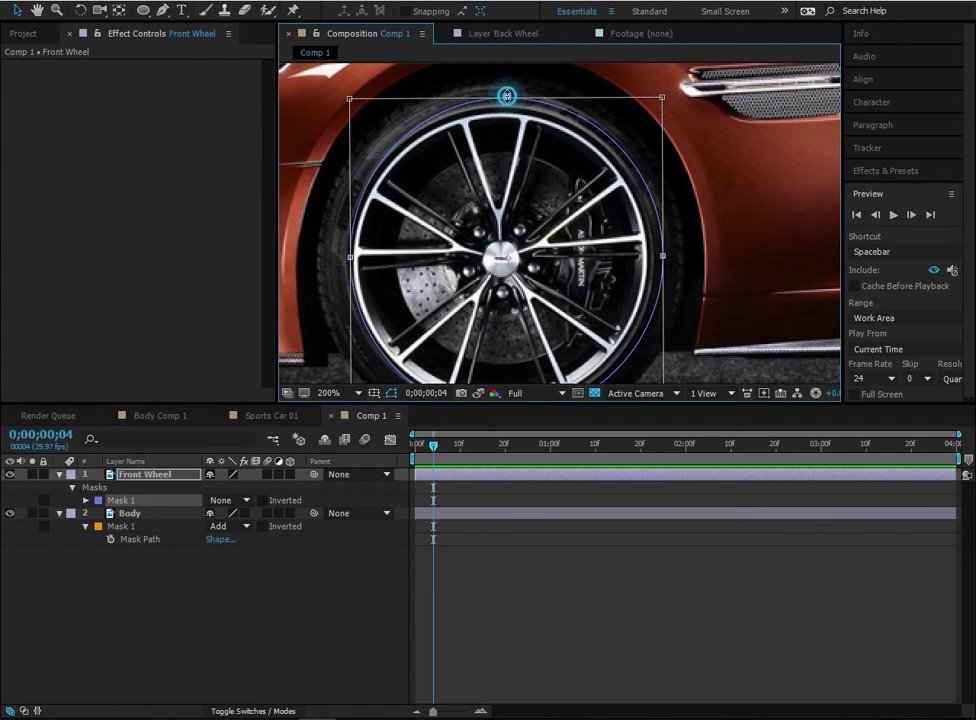
drag(507, 96, 507, 111)
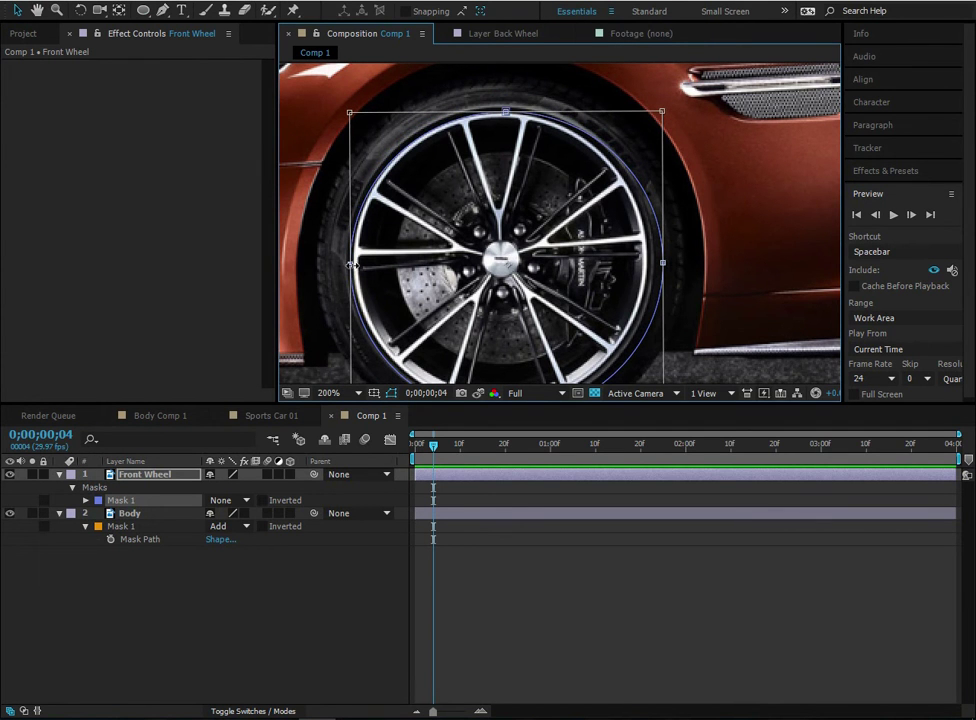
drag(350, 264, 354, 268)
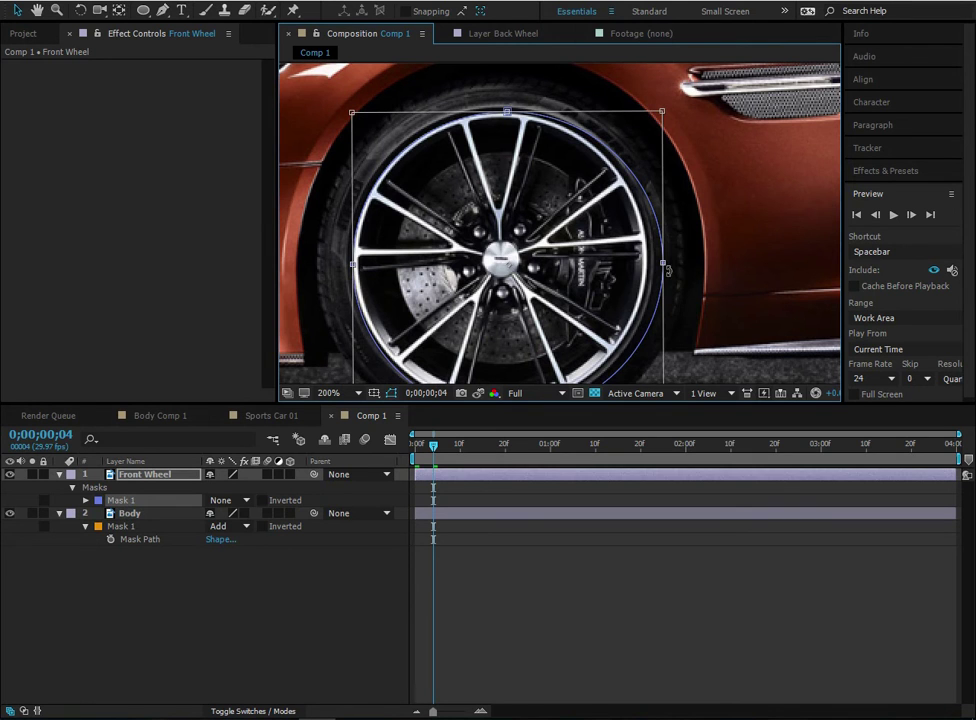
drag(668, 270, 651, 268)
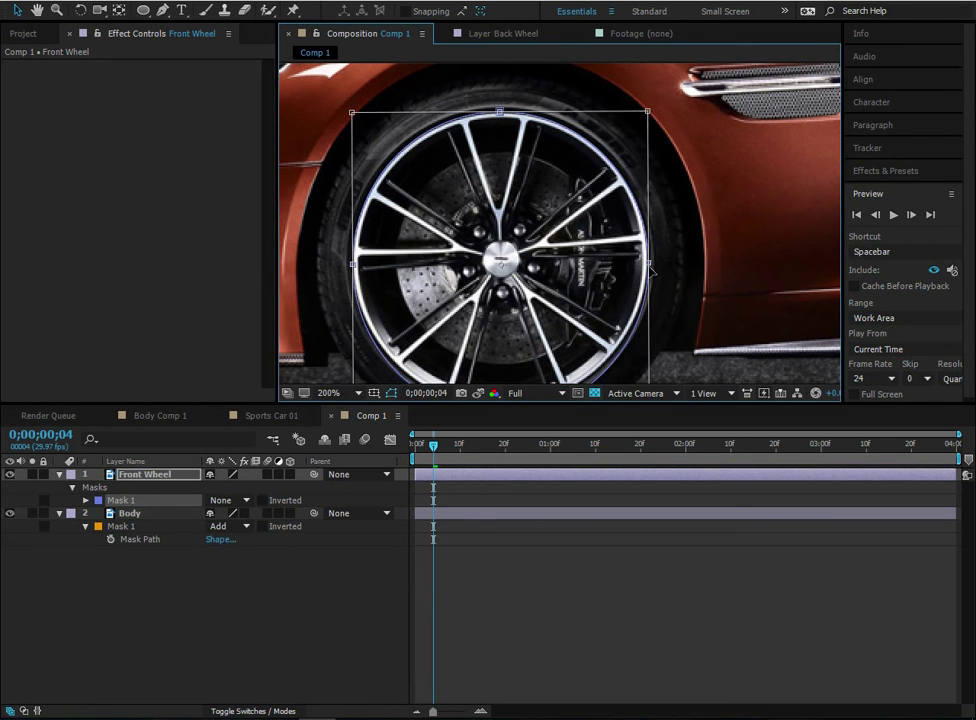
scroll(651, 268, down, 4)
drag(497, 294, 499, 287)
scroll(499, 286, up, 3)
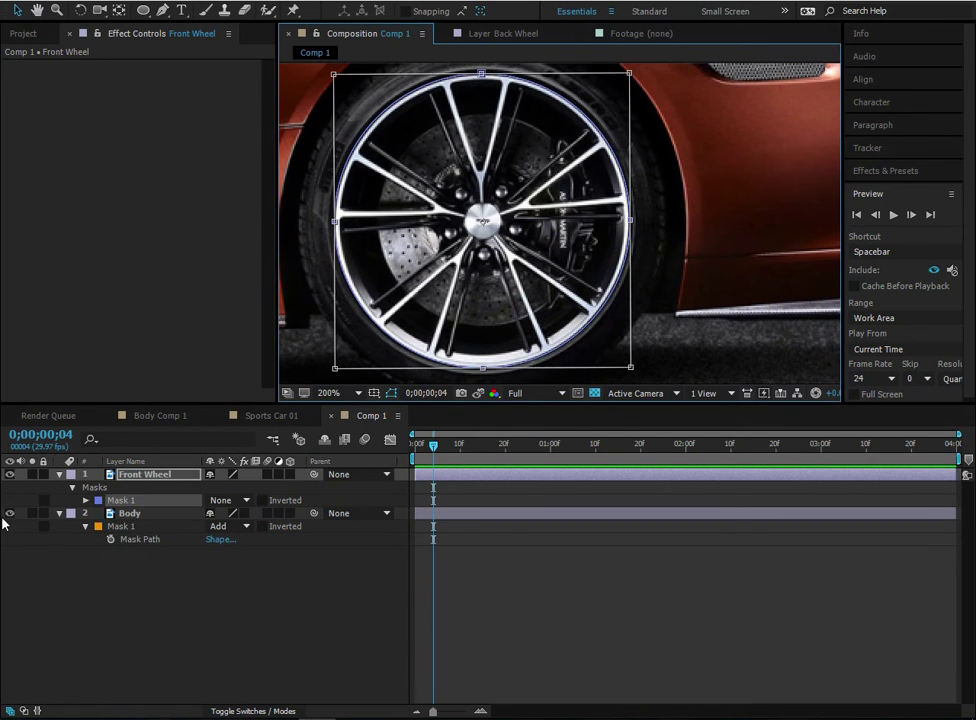
- Set the Front Wheel mask's mode to Add and inspect the cutout alone, with Body hidden and the transparency grid on
click(220, 500)
click(225, 528)
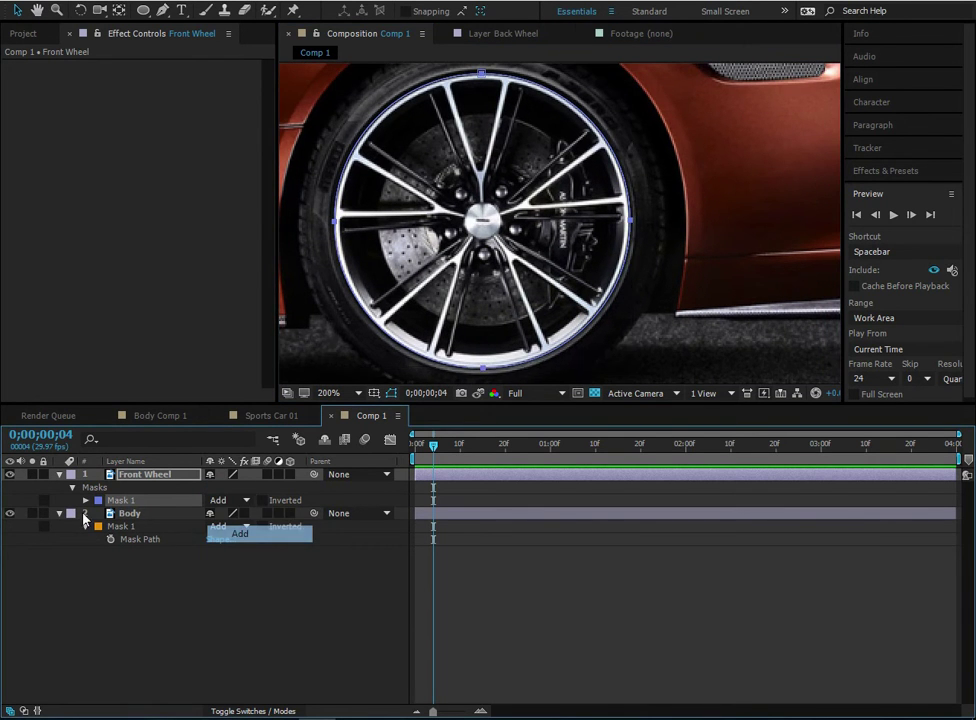
click(9, 513)
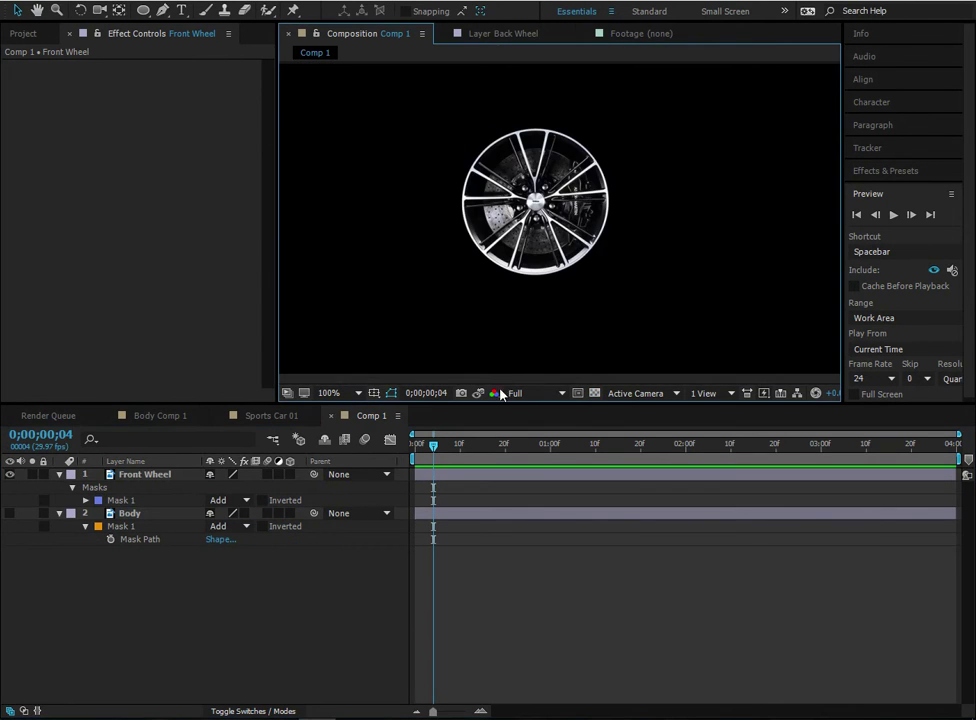
click(594, 393)
scroll(598, 340, up, 2)
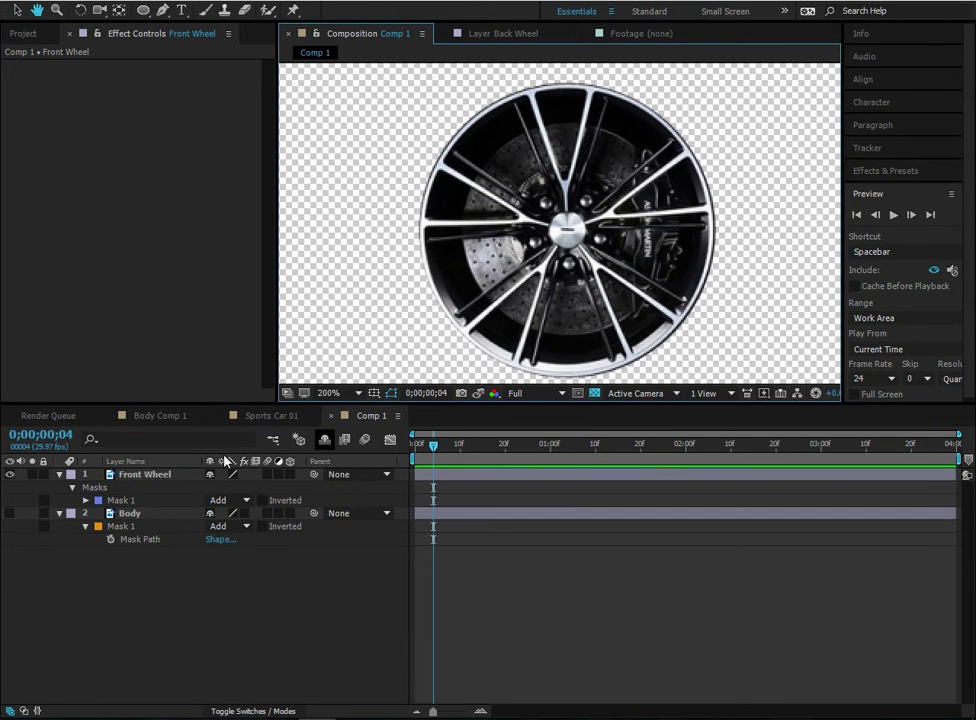
- Set the Front Wheel mask's expansion to 33 pixels to include the tire and its feather to 1 pixel
click(85, 500)
drag(224, 526, 262, 526)
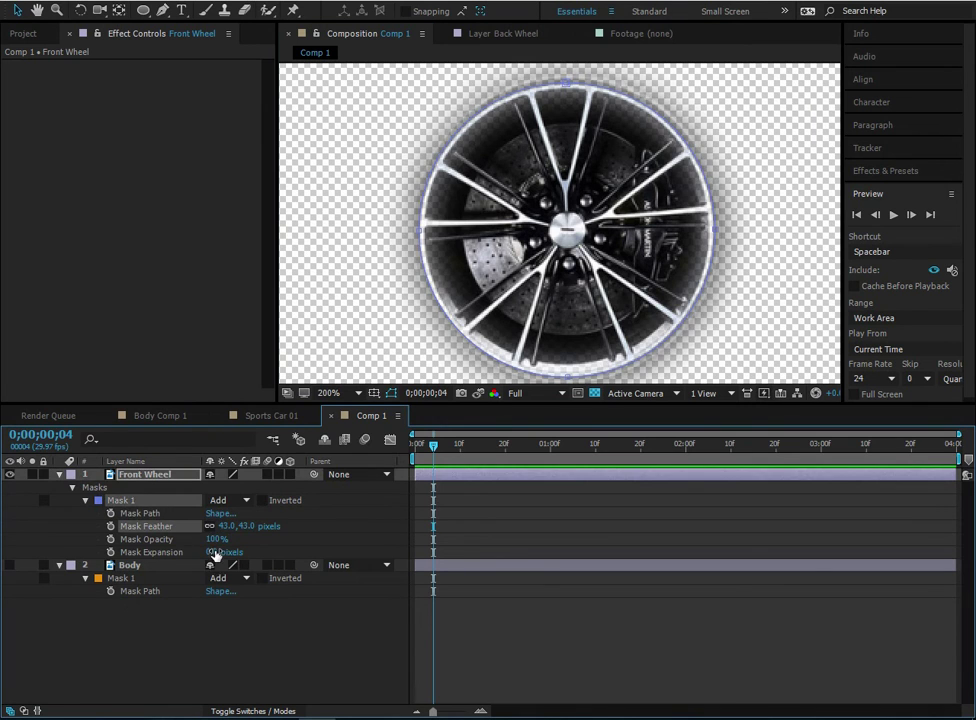
key(ctrl+z)
drag(213, 552, 241, 552)
click(222, 526)
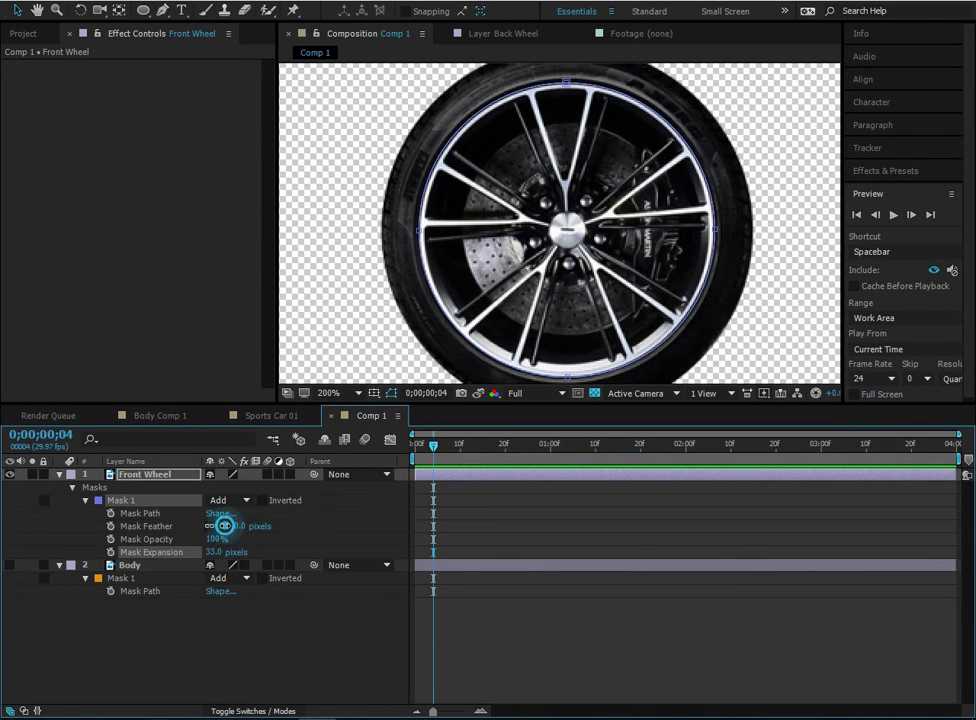
text(1)
key(Return)
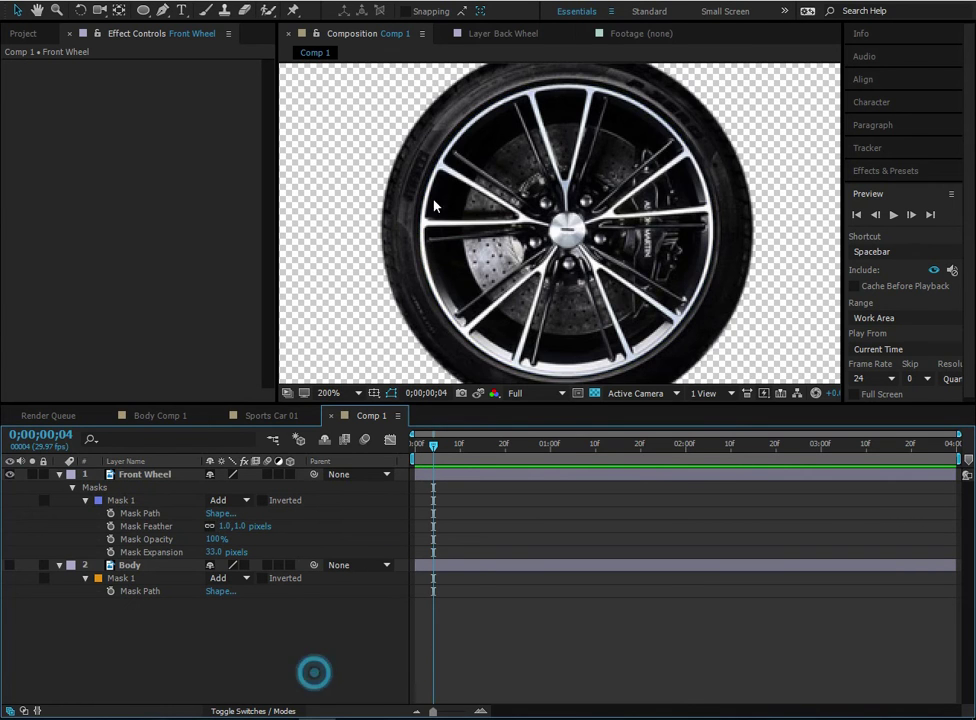
key(comma)
click(268, 617)
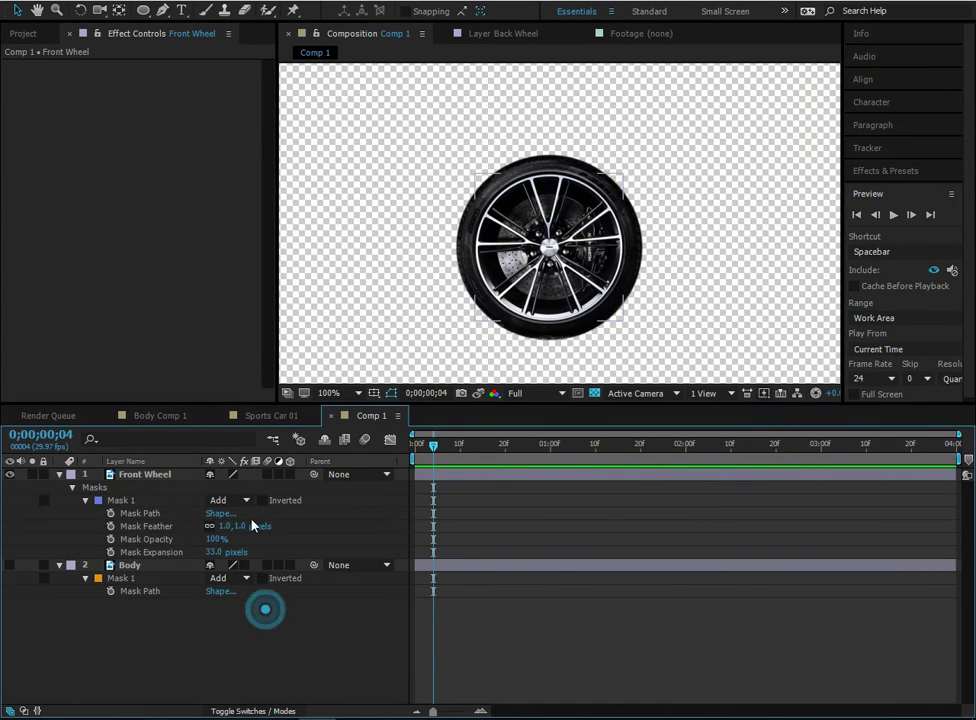
- Show the Body layer again and try rotating the Front Wheel layer, undoing the rotation
click(167, 476)
click(9, 565)
key(r)
key(comma)
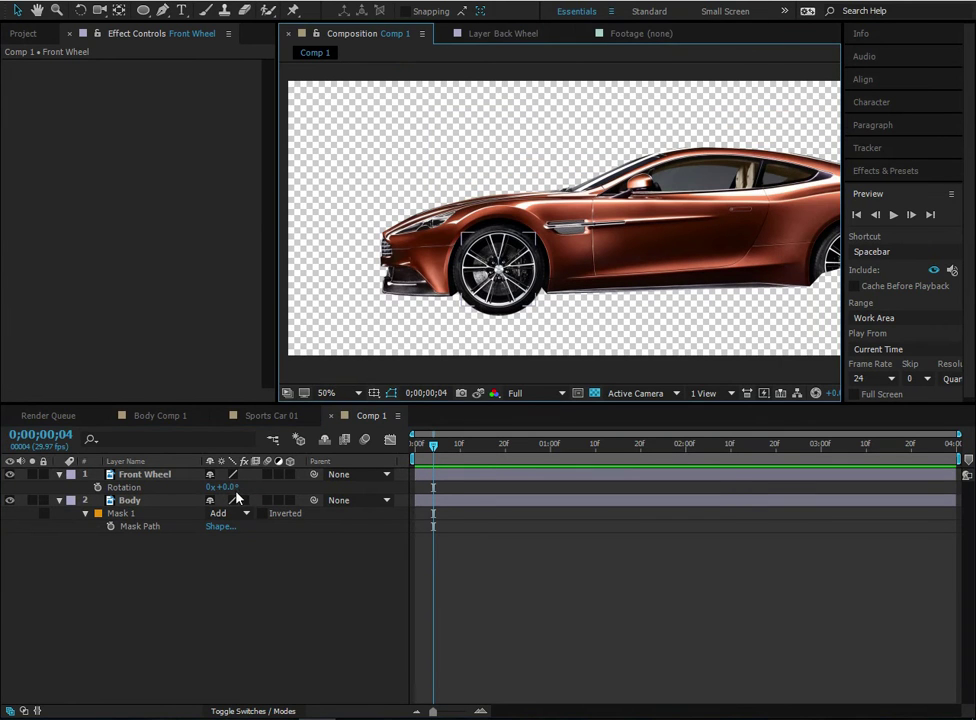
drag(224, 487, 258, 487)
key(ctrl+z)
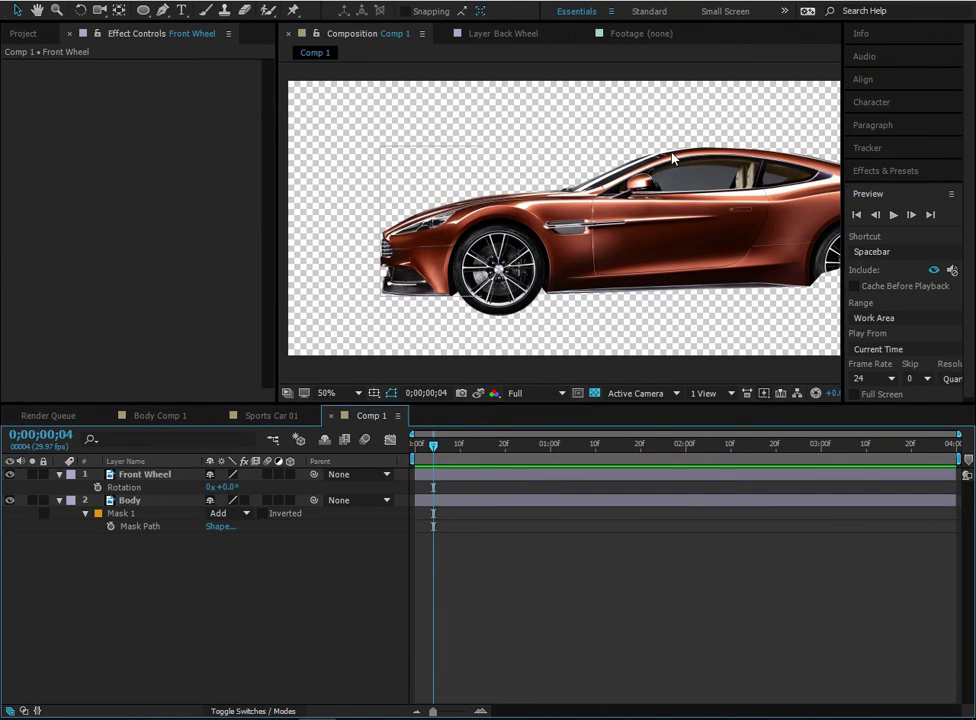
- Turn off the transparency grid and move the Front Wheel layer's anchor point onto the wheel hub
click(594, 393)
click(135, 476)
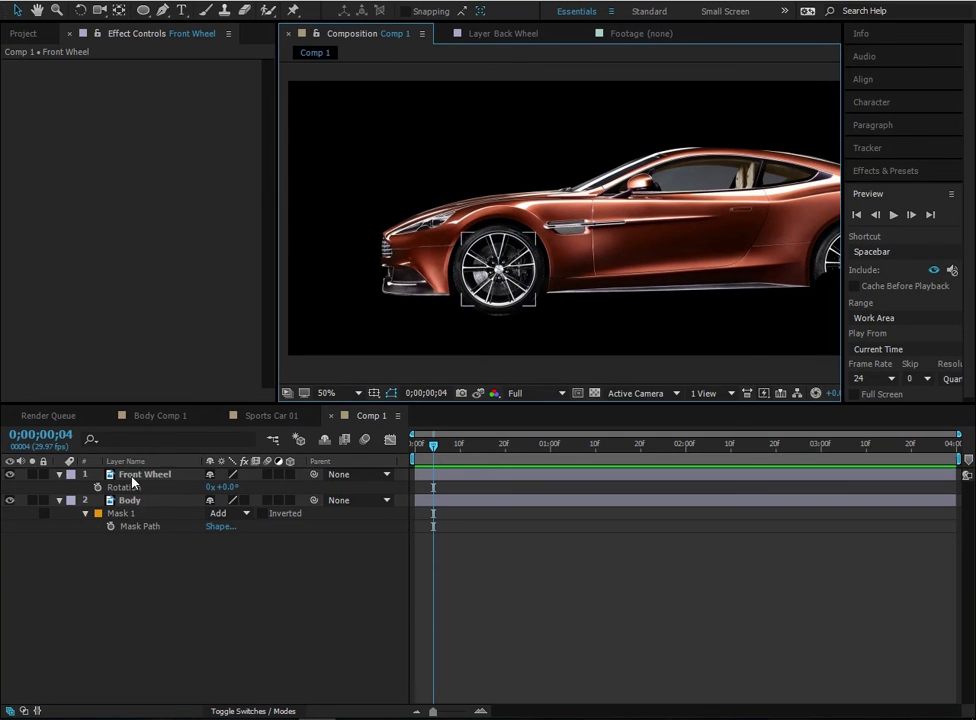
click(119, 10)
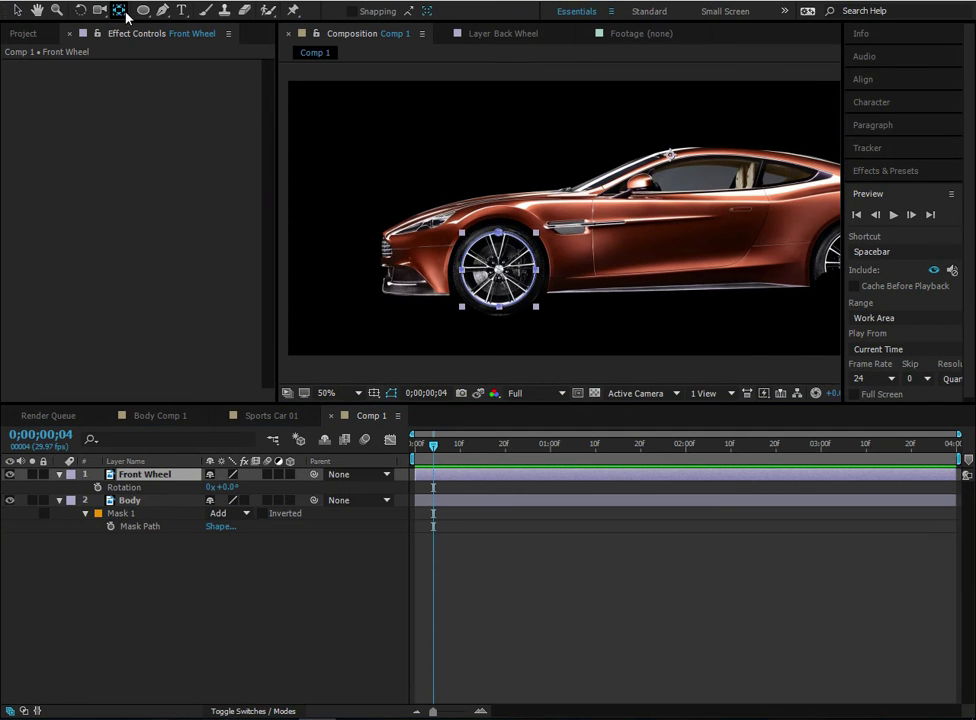
drag(669, 155, 538, 262)
key(h)
scroll(513, 283, up, 6)
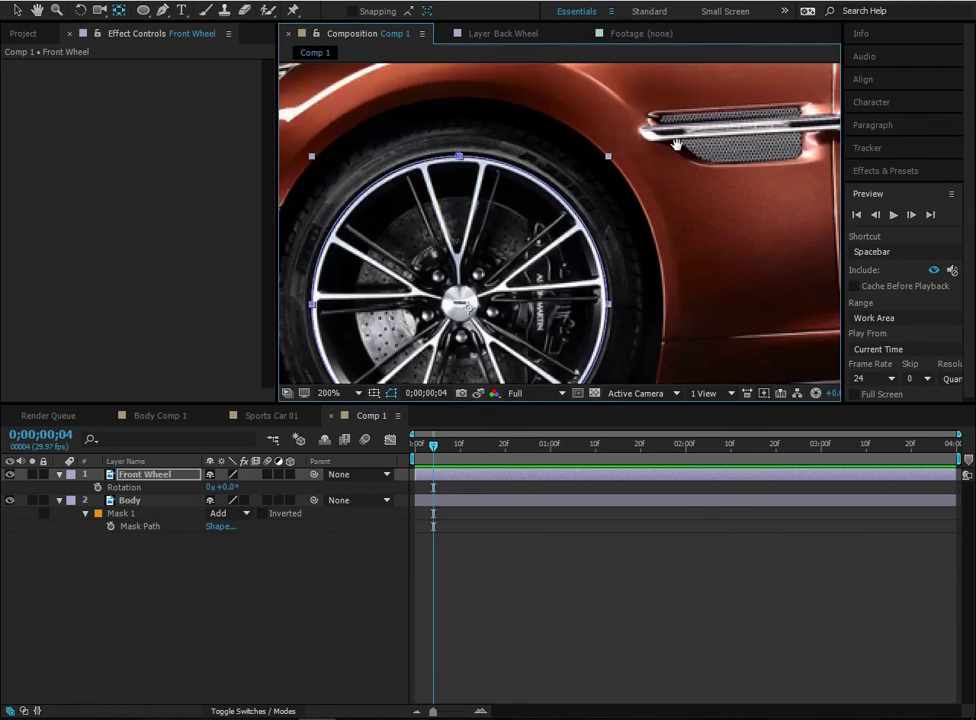
scroll(477, 317, down, 2)
key(y)
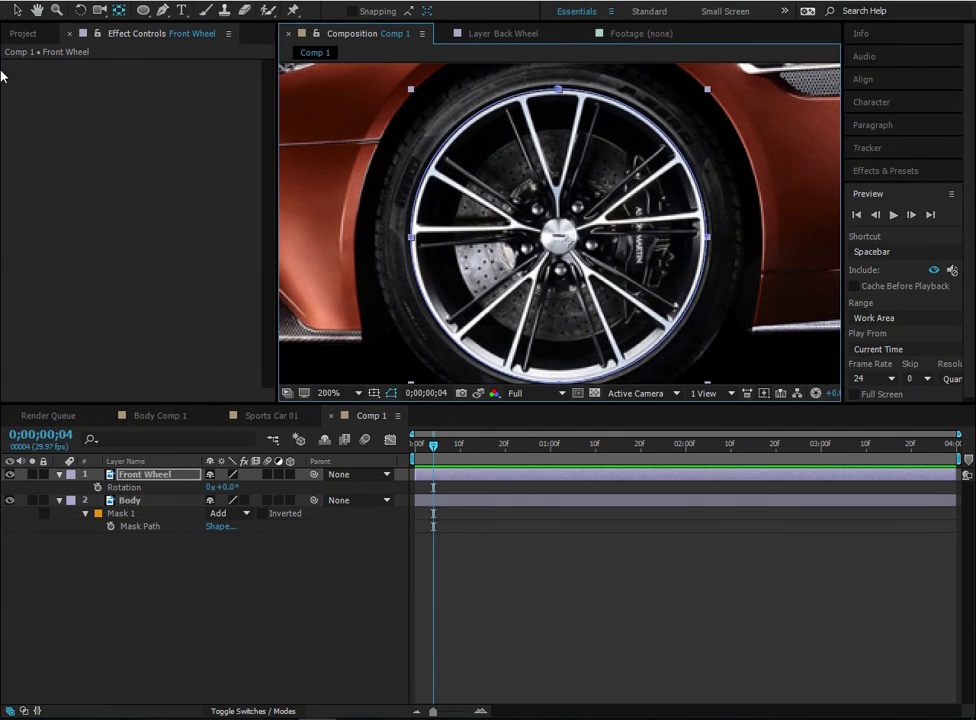
- Show the Front Wheel mask's transform box and place the layer's anchor point precisely at the hub's centre
click(124, 526)
key(ctrl+c)
click(128, 474)
key(ctrl+v)
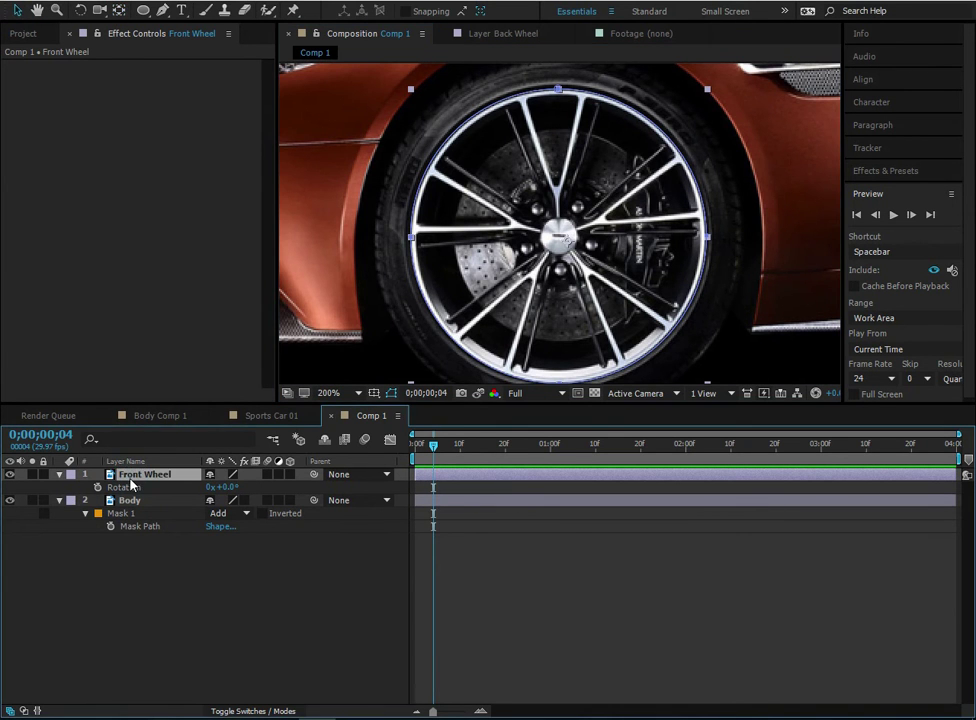
click(135, 476)
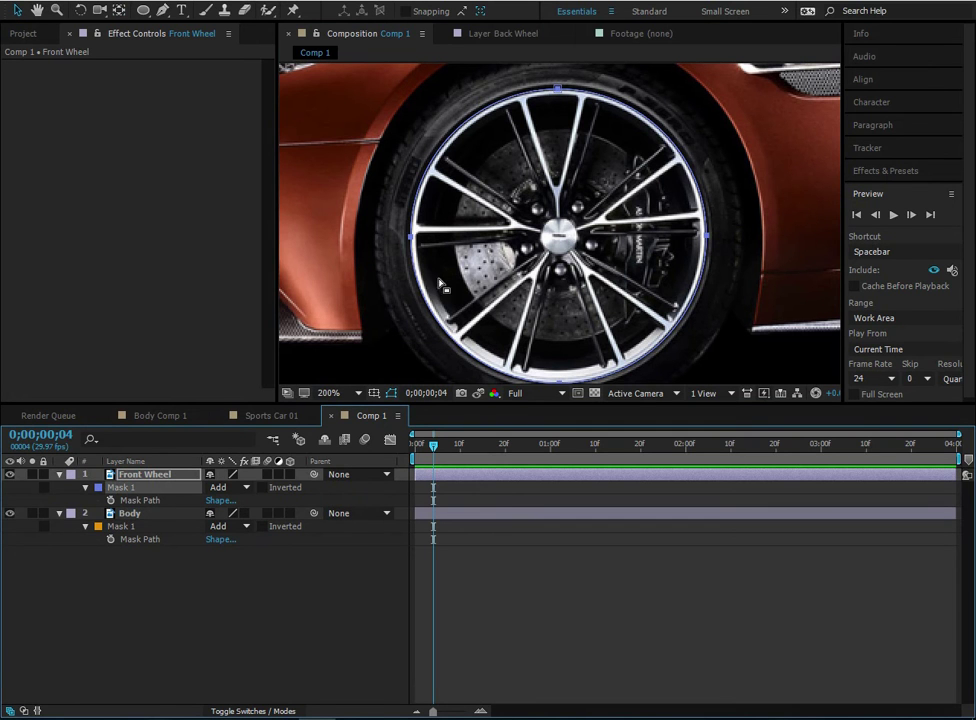
double_click(410, 238)
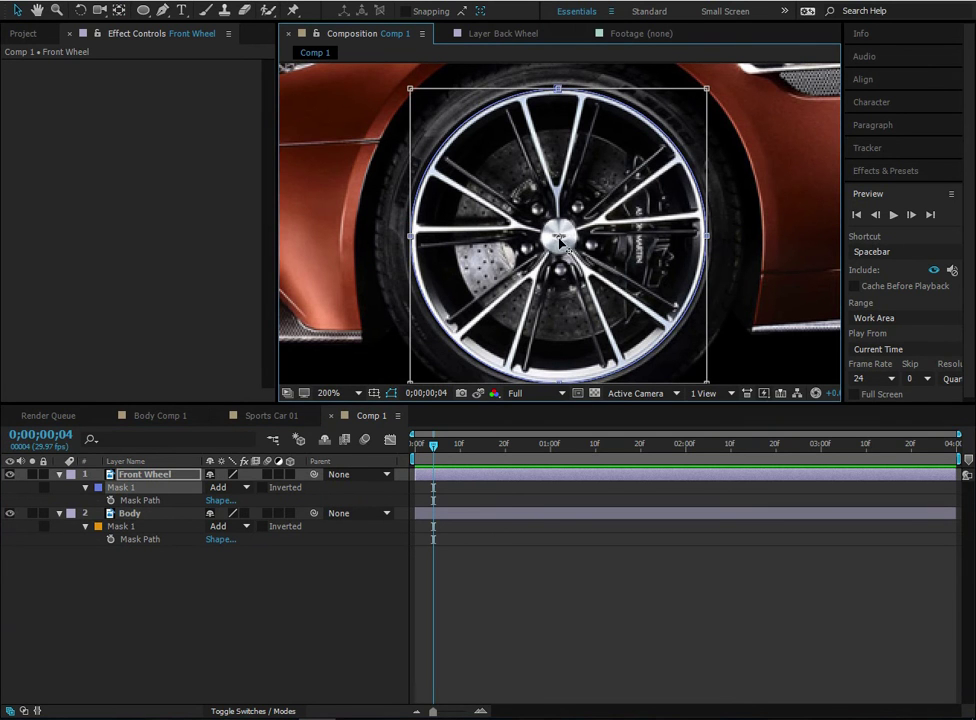
scroll(559, 240, up, 3)
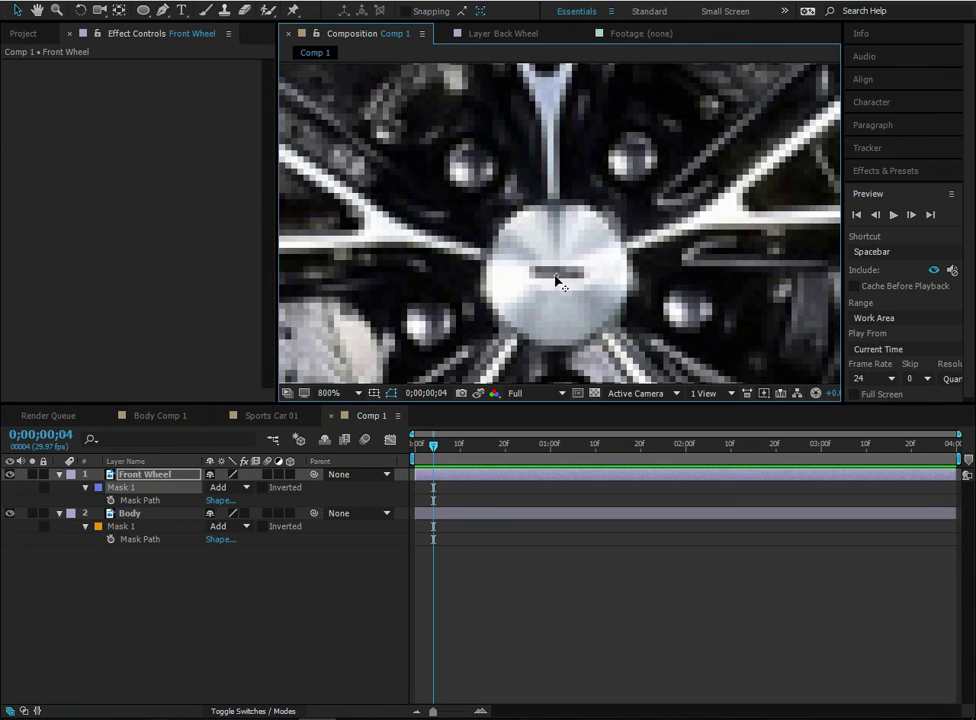
key(y)
drag(598, 300, 556, 278)
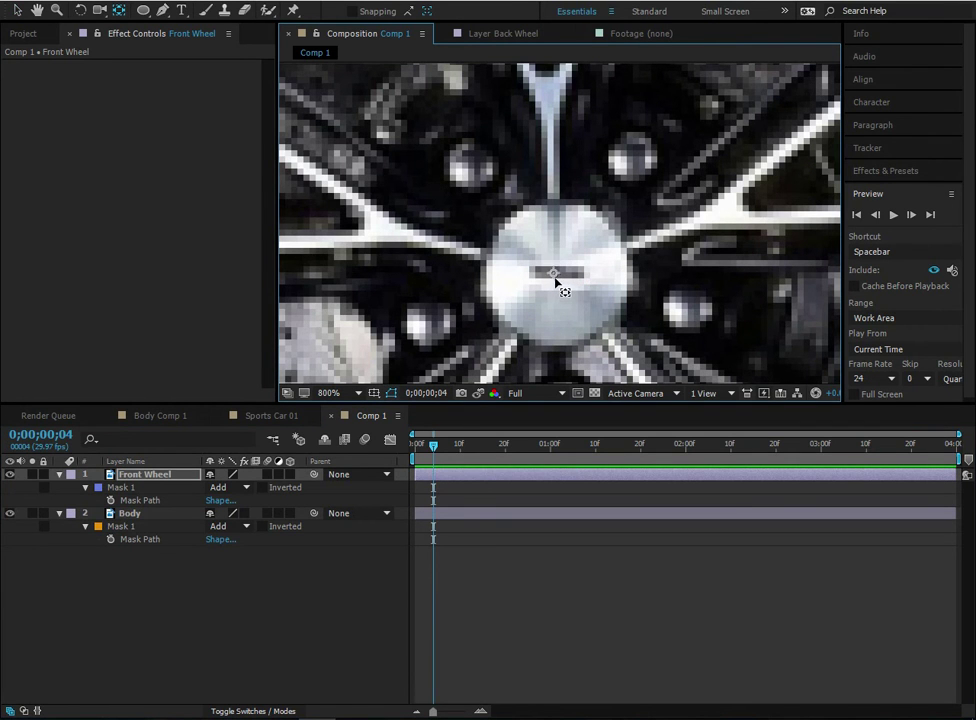
scroll(556, 278, down, 3)
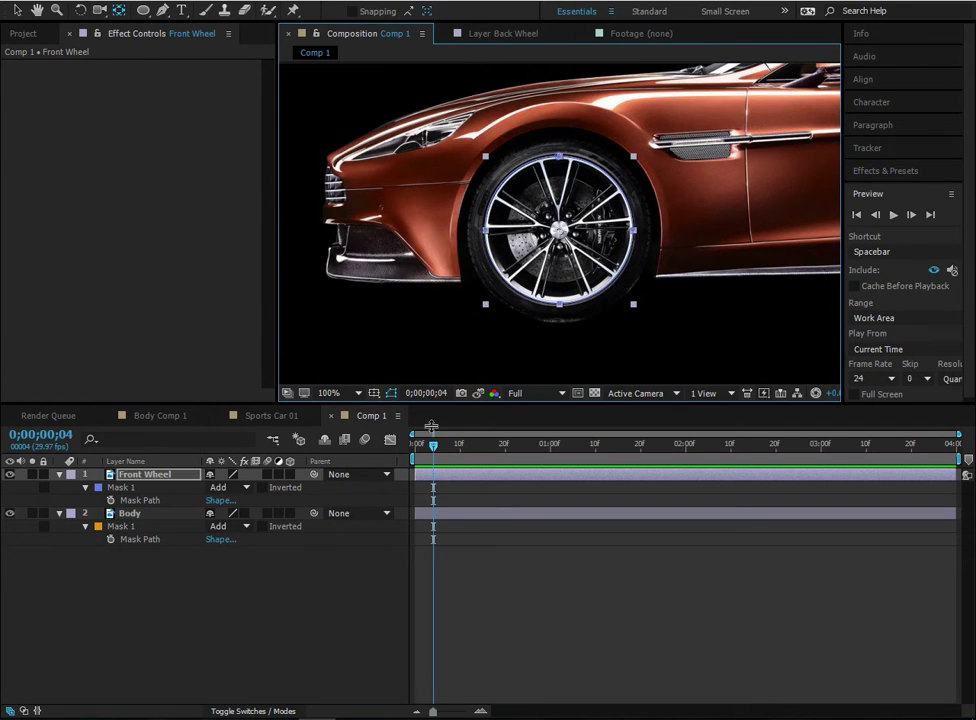
- Test the Front Wheel layer's rotation around its repositioned anchor point and return it to 0°
key(r)
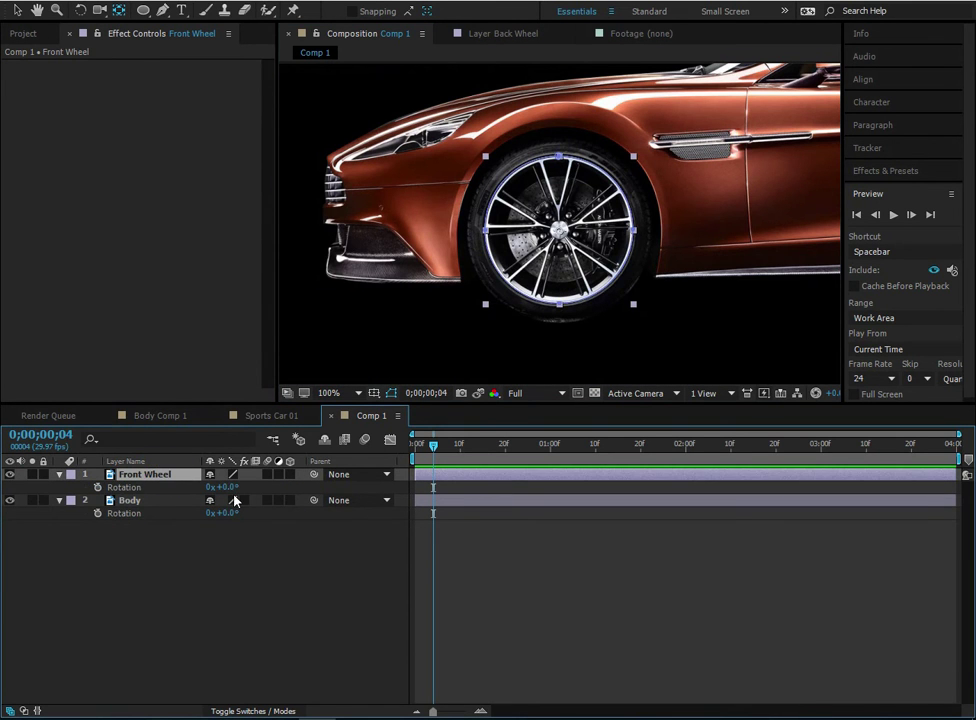
mouse_move(222, 487)
mouse_down()
mouse_move(298, 487)
mouse_move(222, 487)
mouse_up()
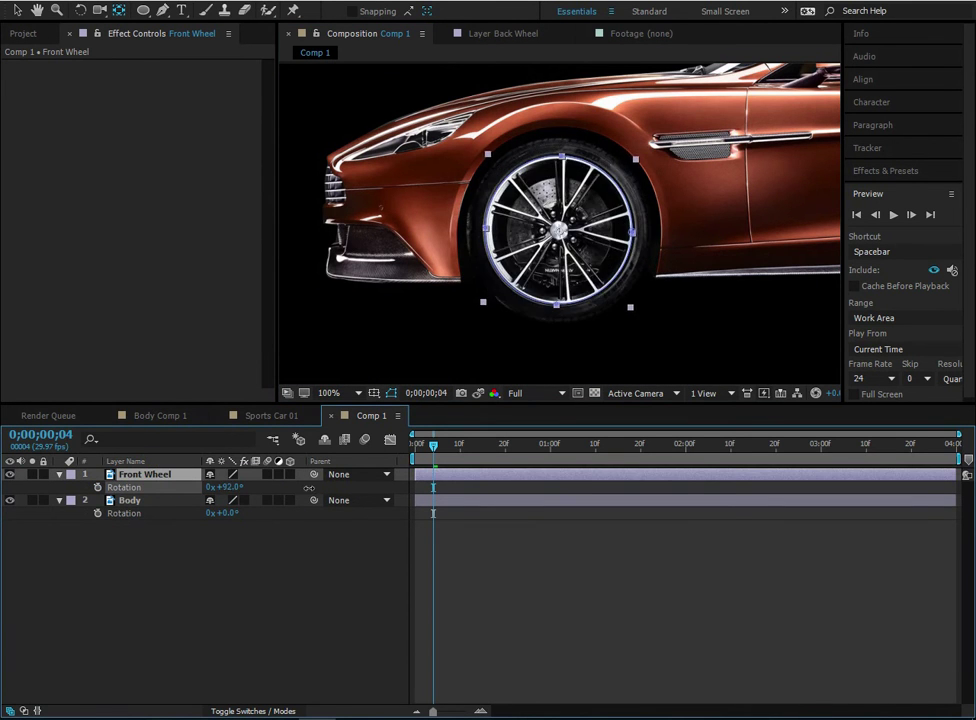
click(407, 563)
- Duplicate the Front Wheel layer and rename the copy as Back Wheel
scroll(703, 302, down, 1)
drag(703, 302, 490, 282)
click(17, 10)
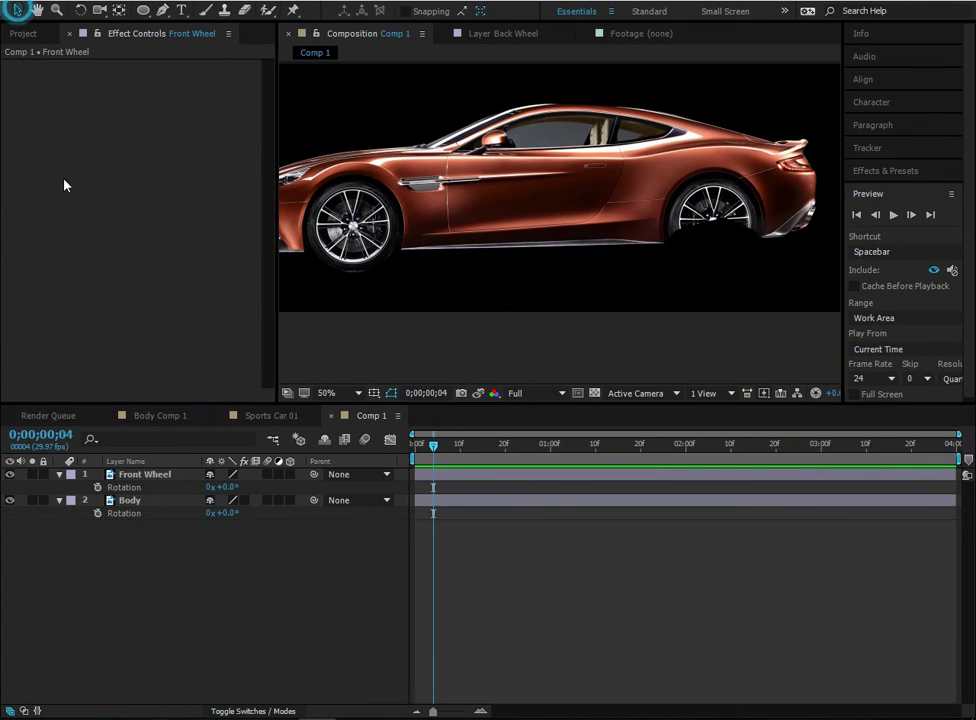
click(125, 476)
key(ctrl+d)
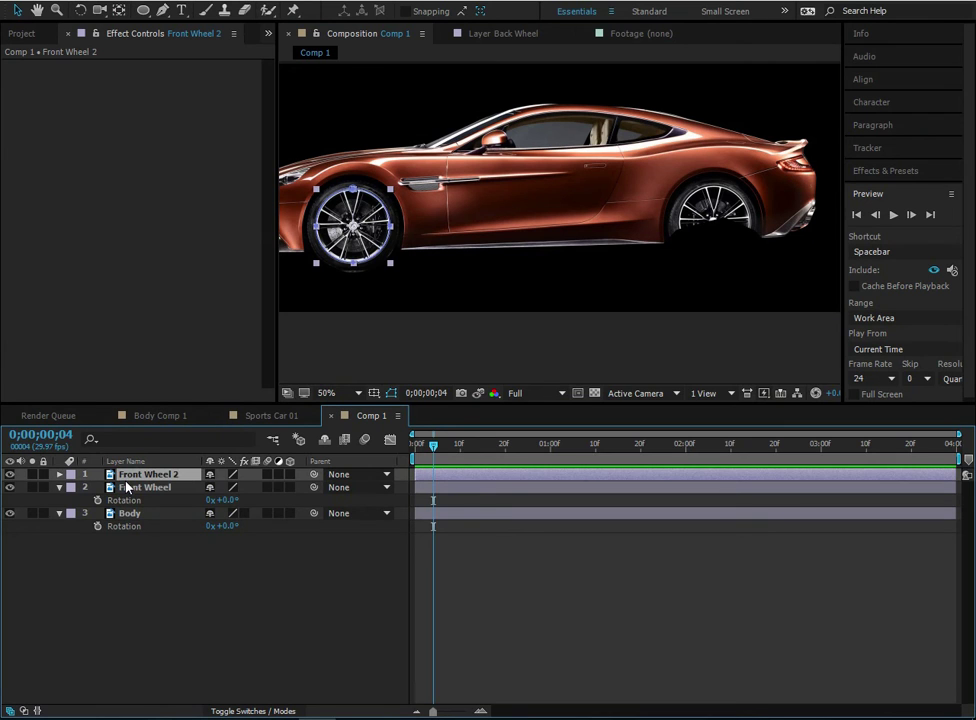
key(Return)
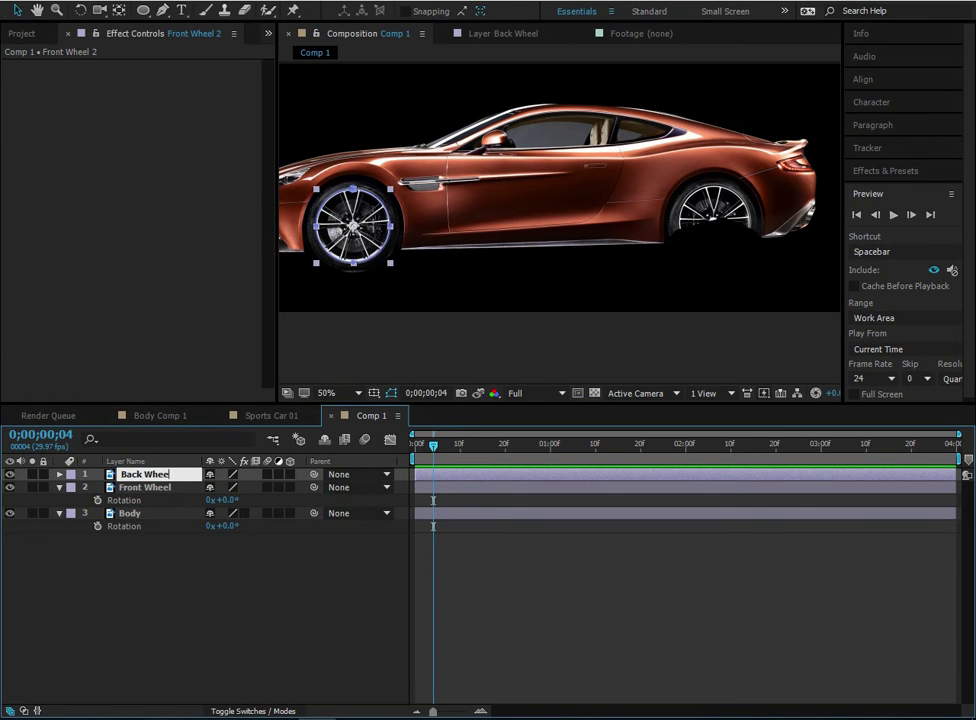
click(126, 585)
click(148, 475)
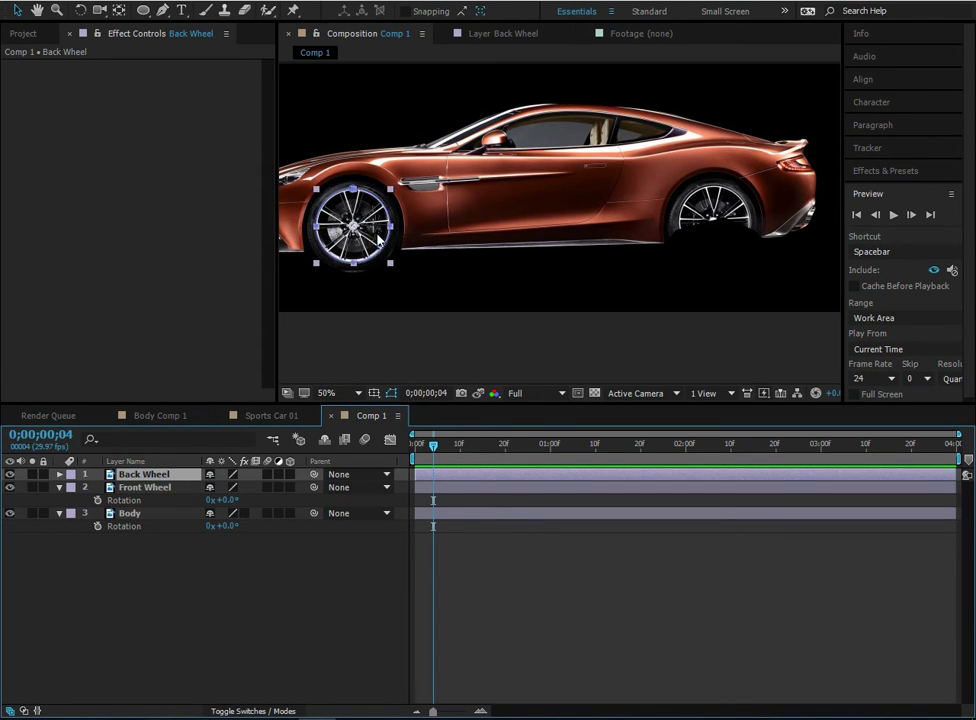
- Move the Back Wheel layer over the car's rear wheel and set its opacity to 50%
drag(379, 237, 455, 329)
key(period)
key(t)
click(217, 487)
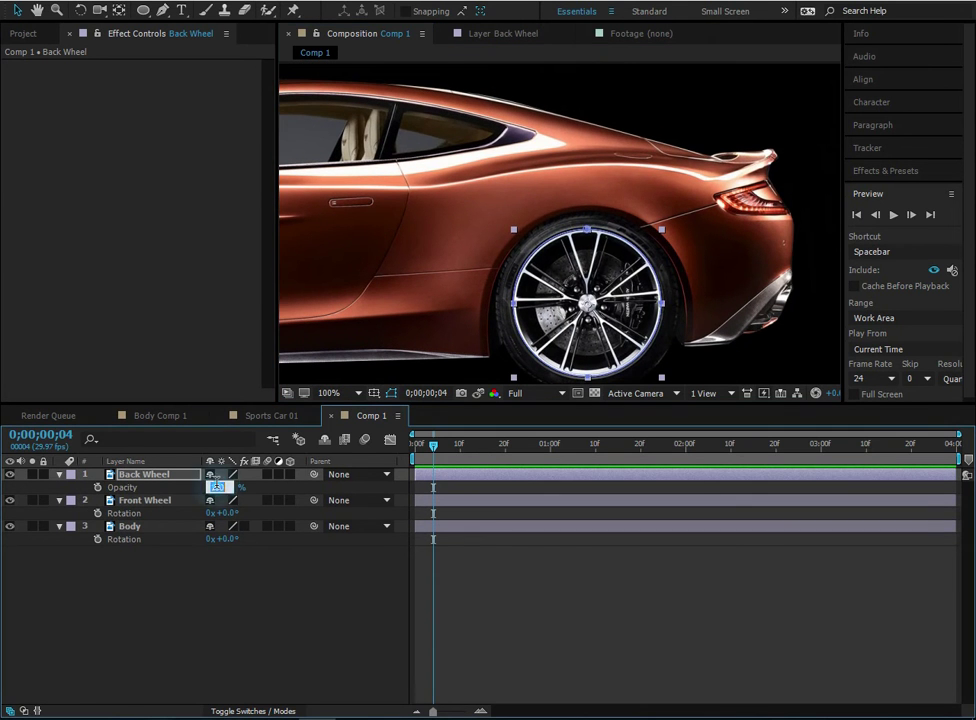
text(50)
click(229, 604)
- Align the Back Wheel layer with the rear wheel beneath, restoring its opacity to 100%, and show the transparency grid
scroll(521, 164, up, 1)
scroll(560, 230, down, 3)
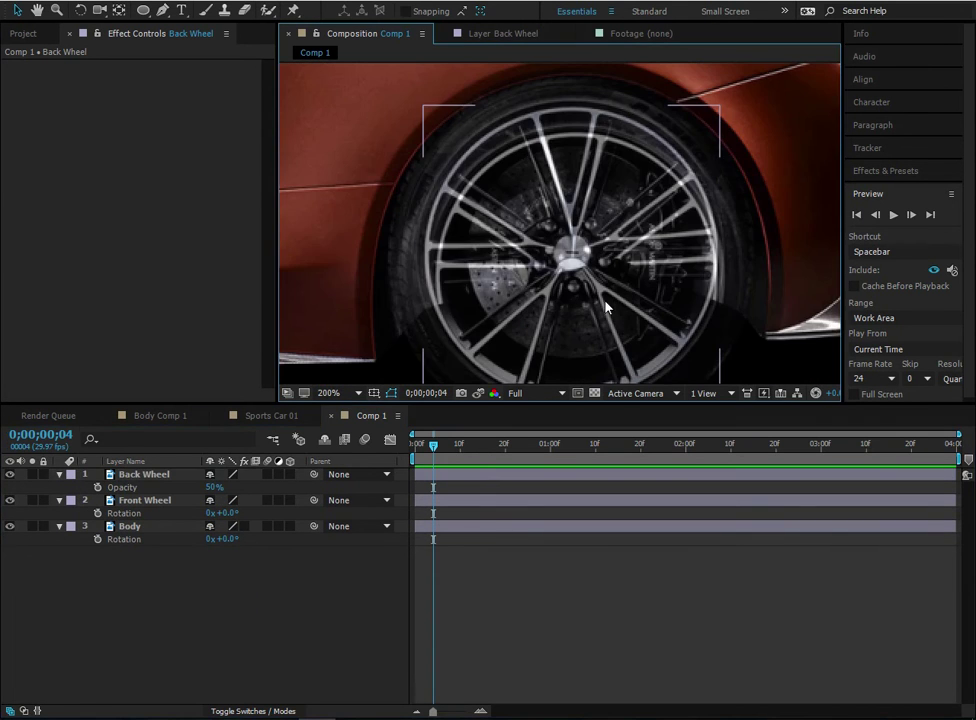
drag(603, 284, 614, 333)
click(594, 393)
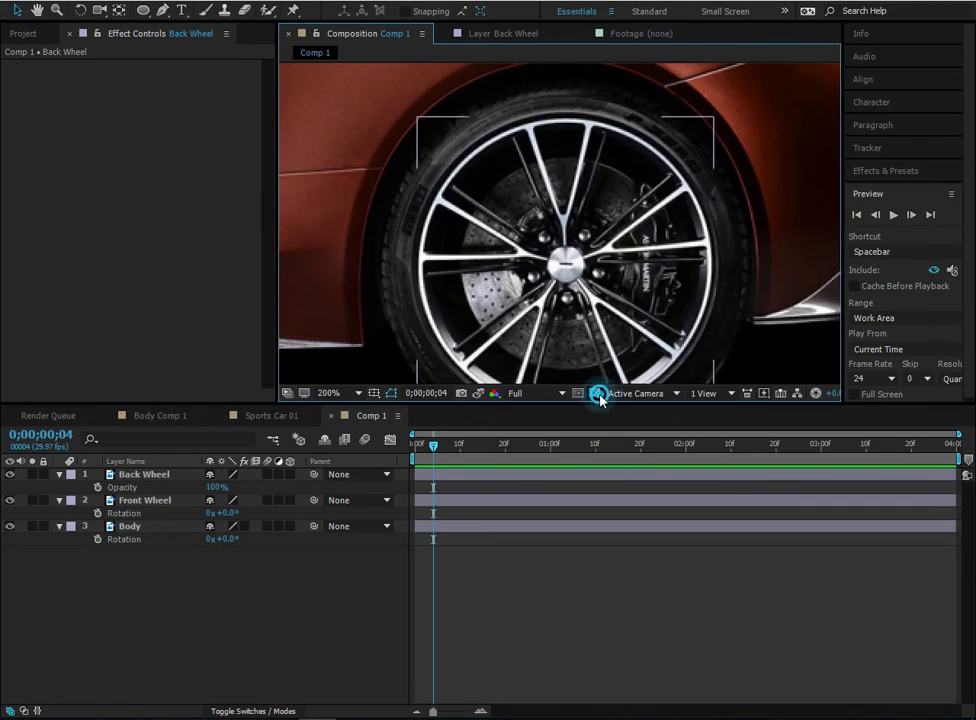
scroll(563, 311, down, 3)
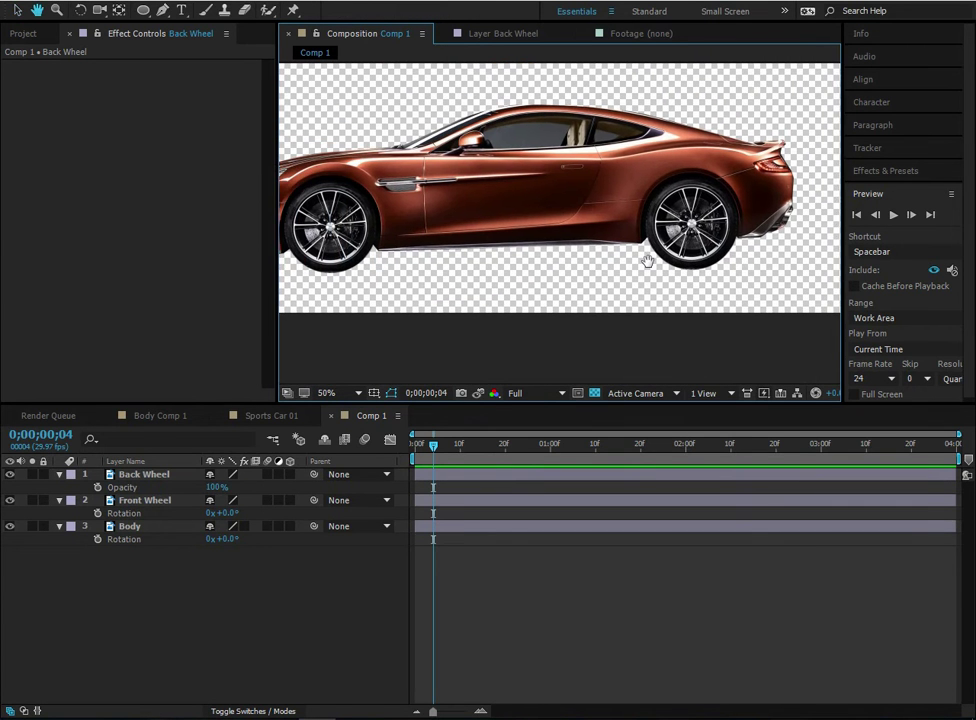
- Parent the Back Wheel and Front Wheel layers to the Body layer
click(234, 596)
click(149, 503)
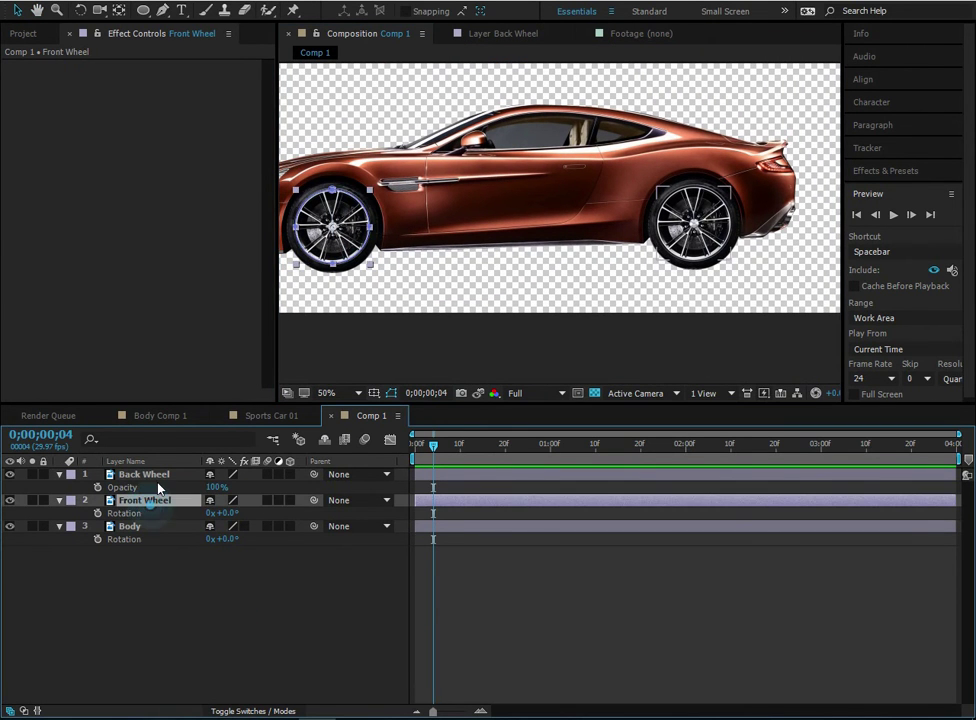
ctrl+click(150, 474)
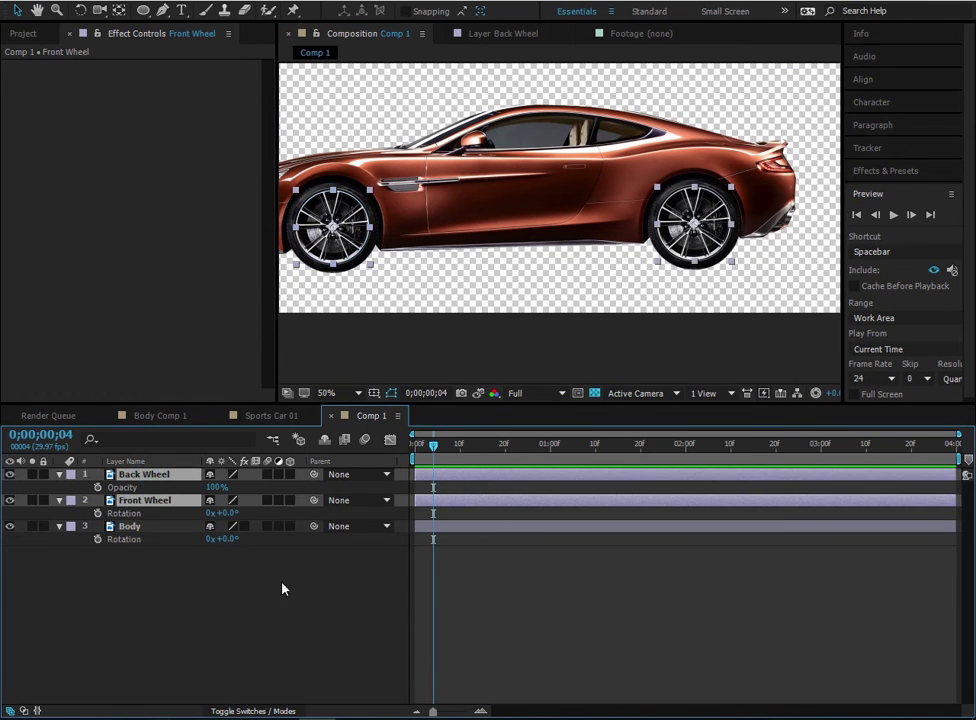
click(133, 473)
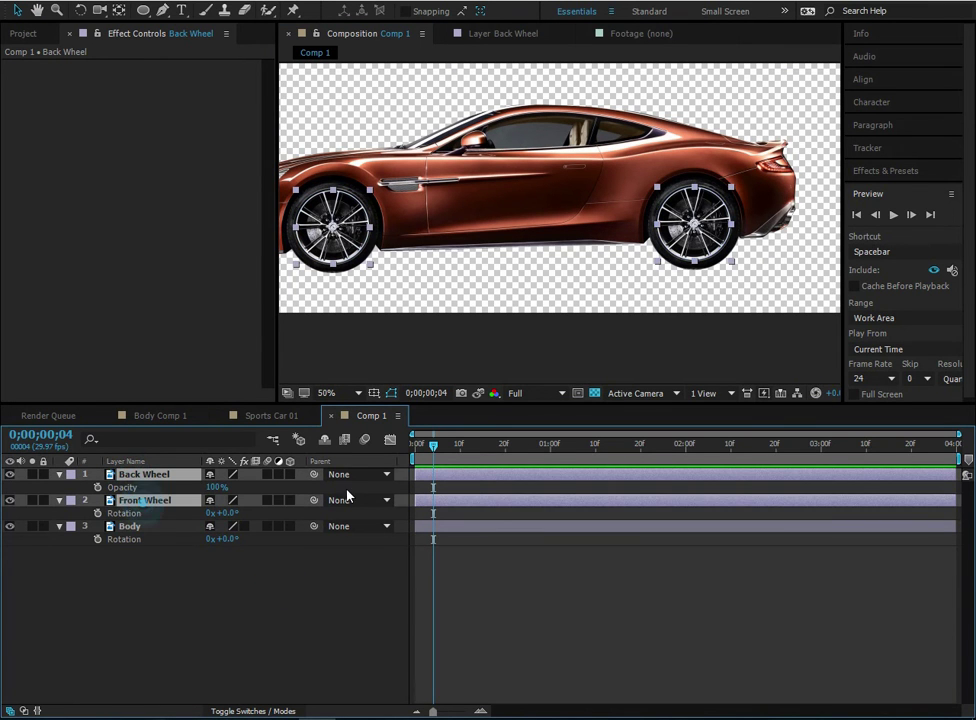
drag(314, 474, 146, 540)
- Test the rotation of the Front Wheel layer and of the Body layer with its parented wheels
click(145, 530)
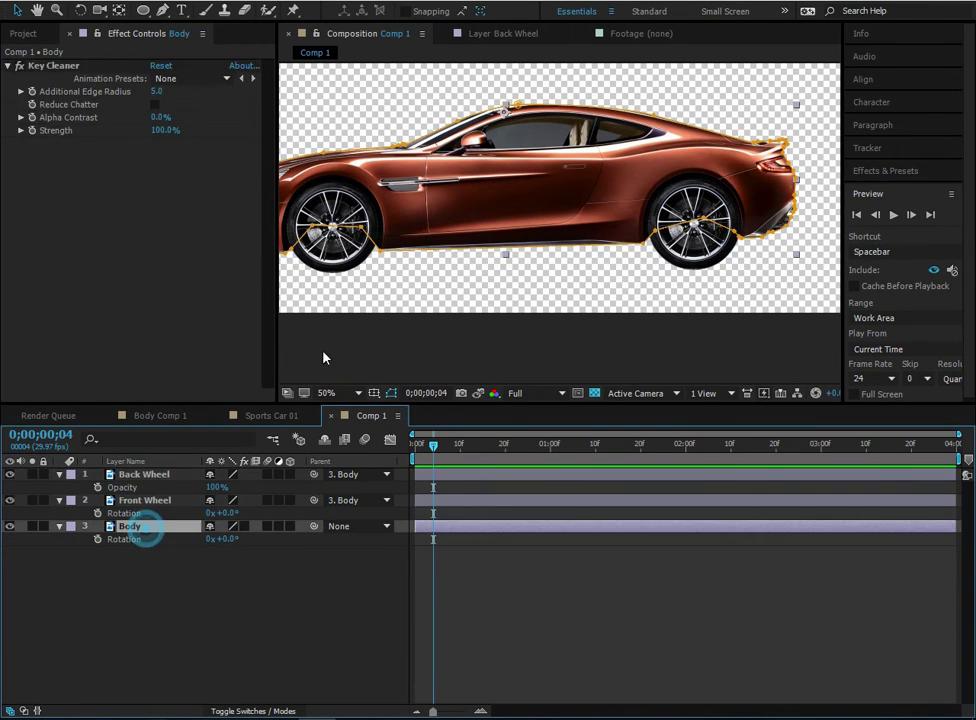
drag(484, 212, 672, 176)
click(151, 571)
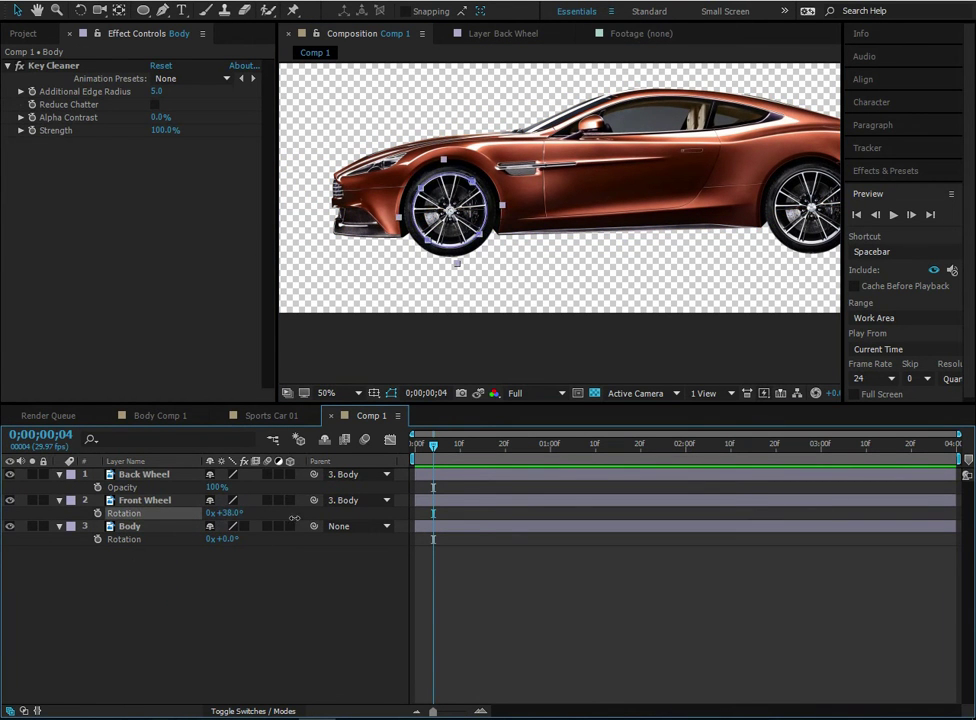
click(415, 208)
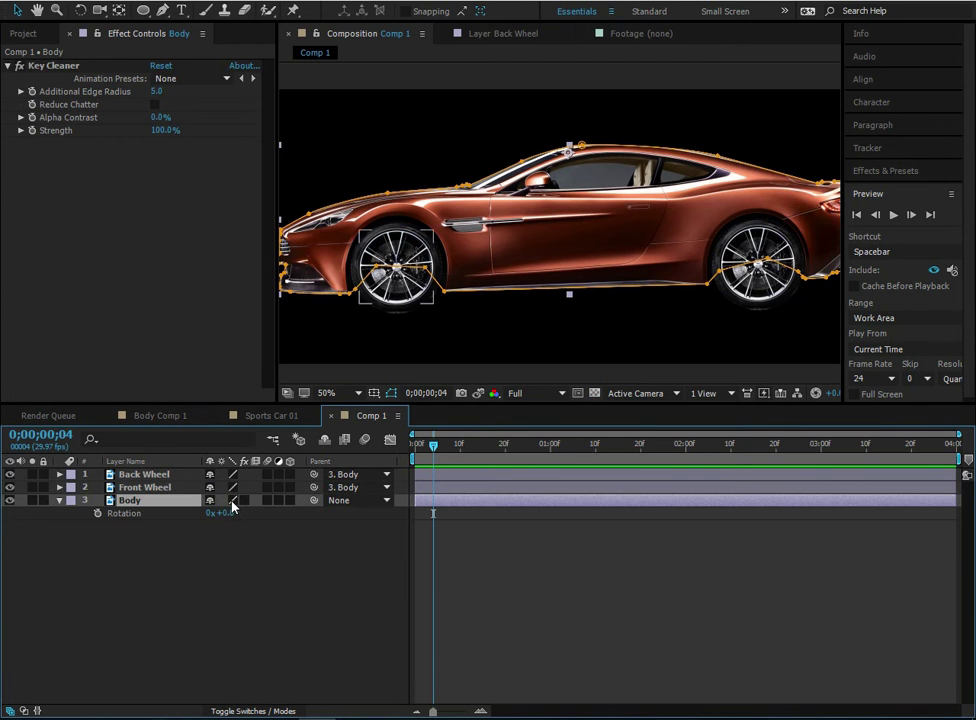
mouse_move(229, 514)
drag(229, 514, 287, 515)
- Shift the Body layer's anchor point and place it precisely on the rear wheel's hub at about 1866, 1138
key(s)
key(a)
drag(217, 521, 262, 521)
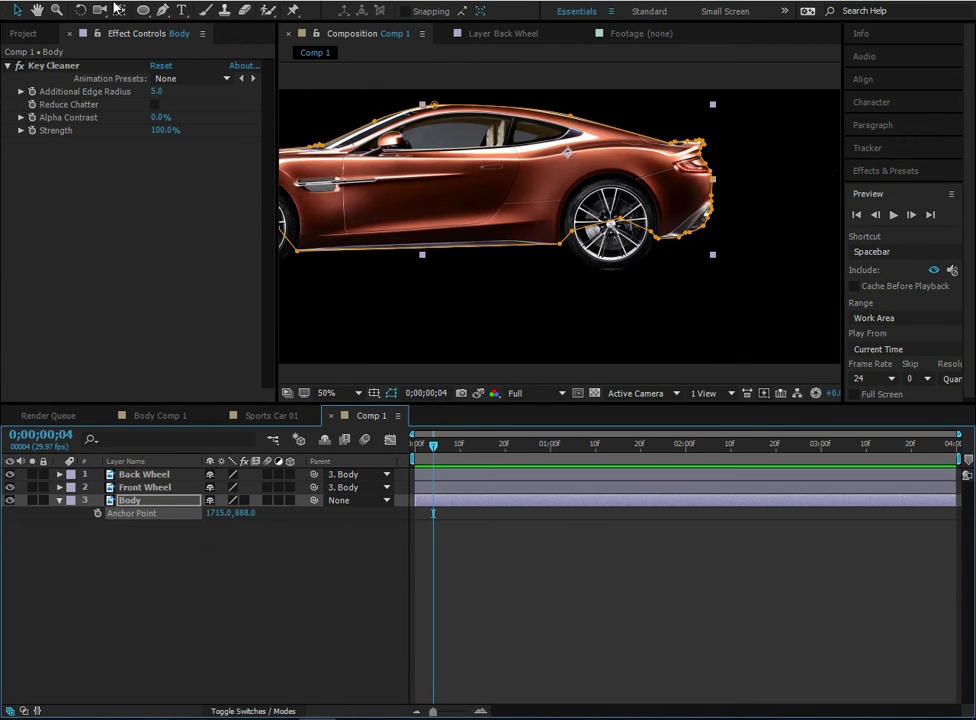
click(118, 10)
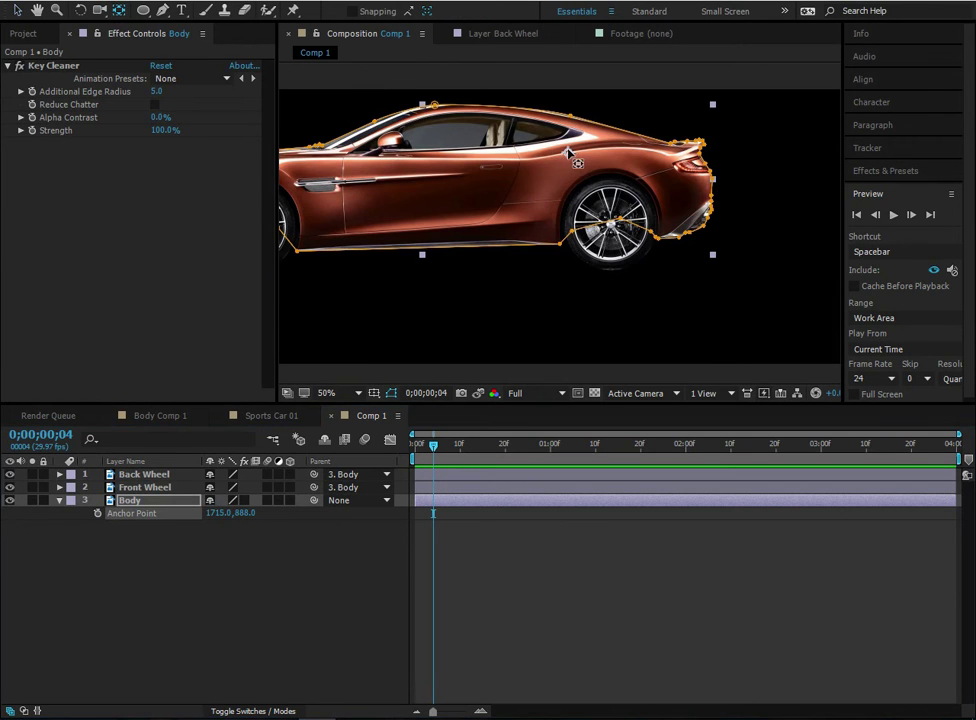
drag(551, 148, 621, 228)
scroll(630, 238, up, 1)
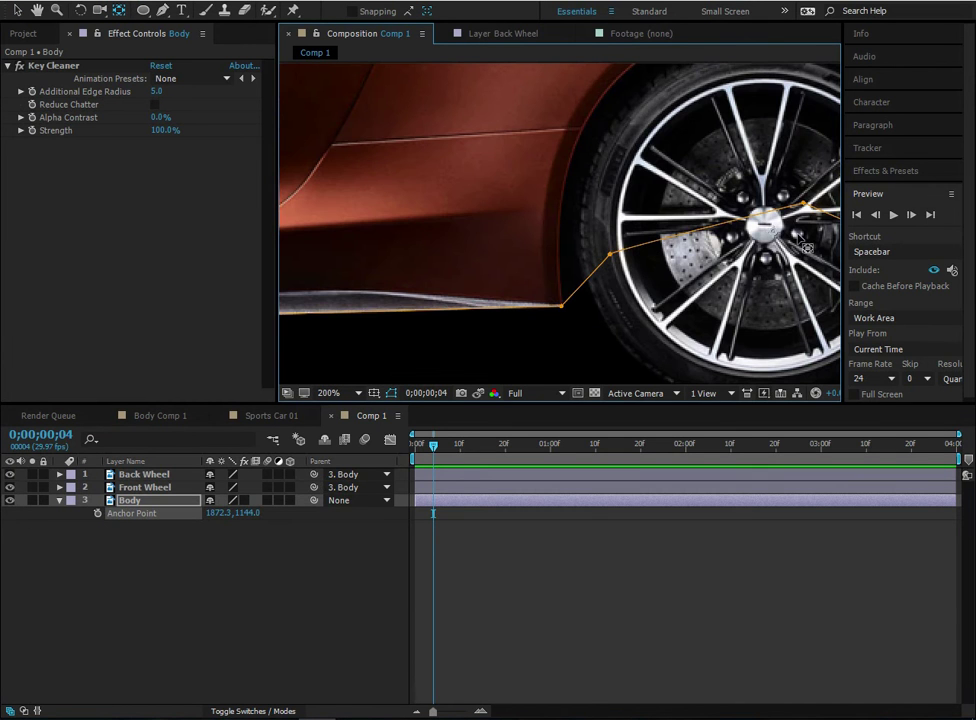
drag(771, 233, 765, 230)
key(v)
scroll(475, 249, down, 8)
scroll(532, 279, up, 2)
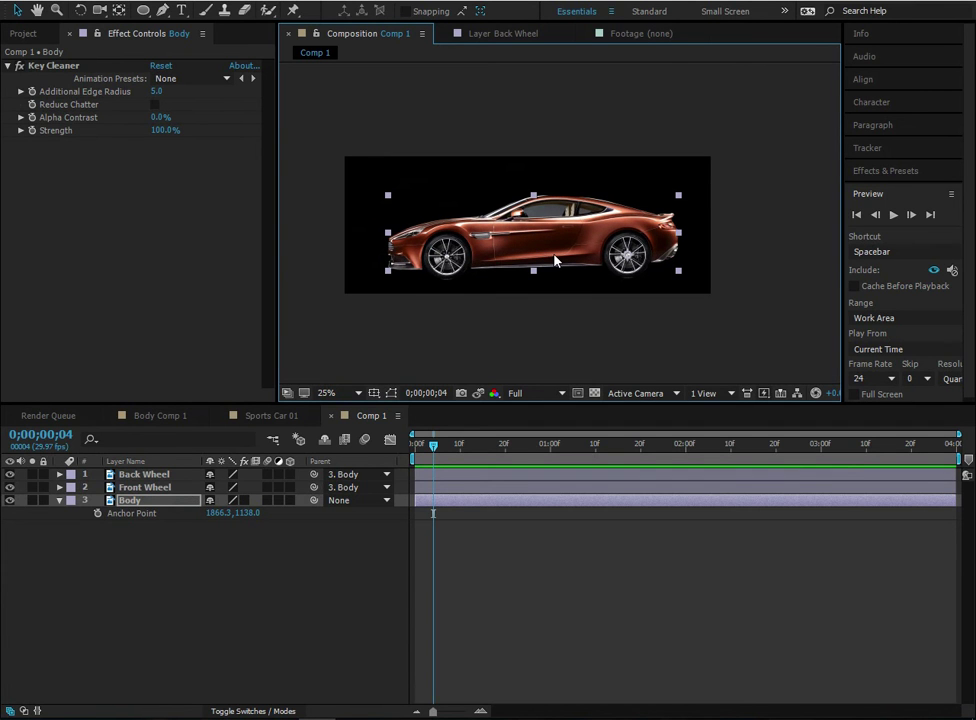
- Add a null object to the composition and rename it Car Controller
click(234, 594)
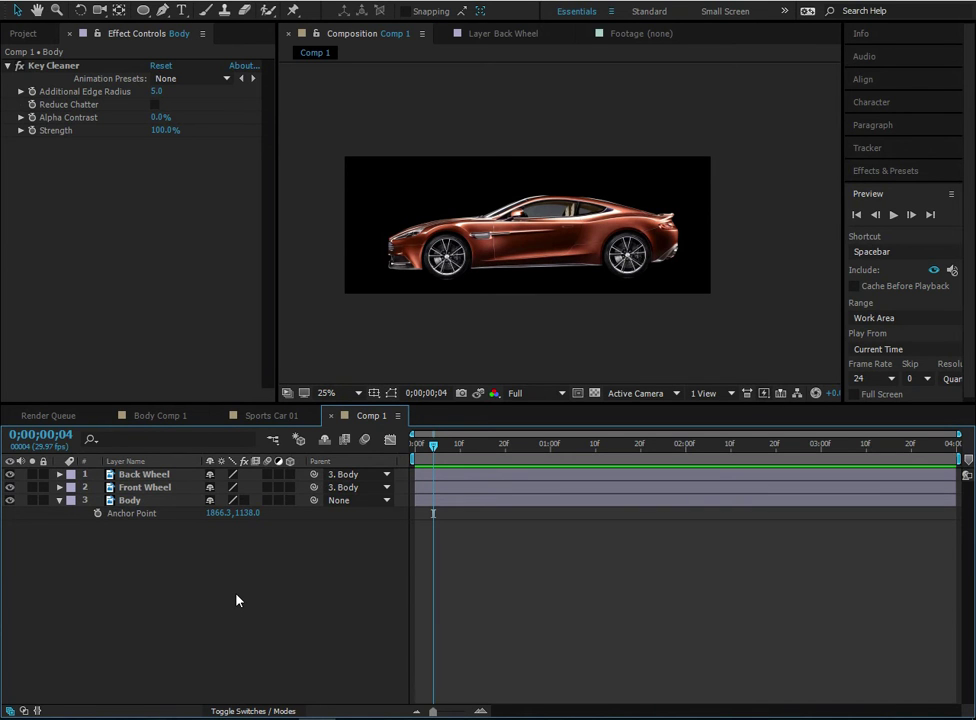
key(ctrl+alt+shift+y)
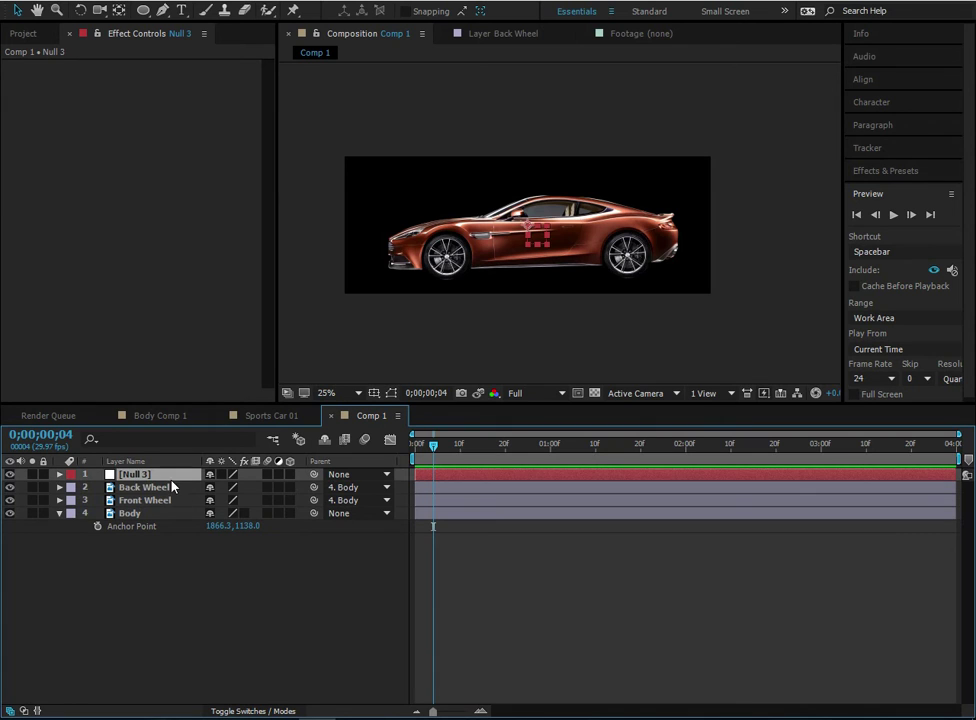
key(Return)
text(Ca)
text(r Controller)
key(Return)
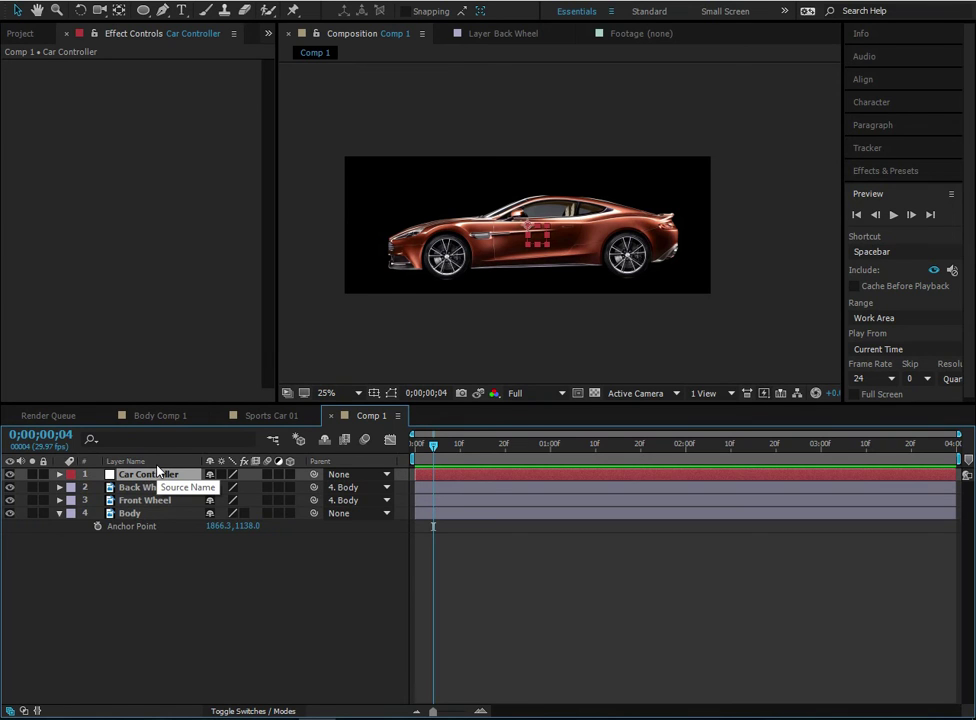
- Separate the Car Controller's Position into individual X and Y dimensions
key(p)
right_click(141, 483)
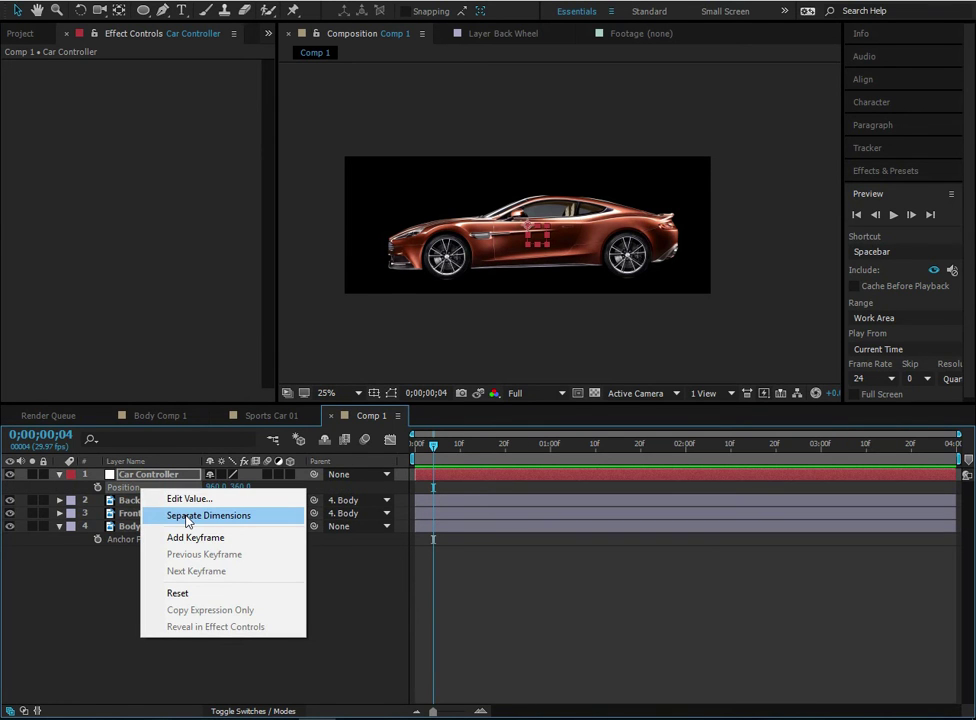
click(186, 516)
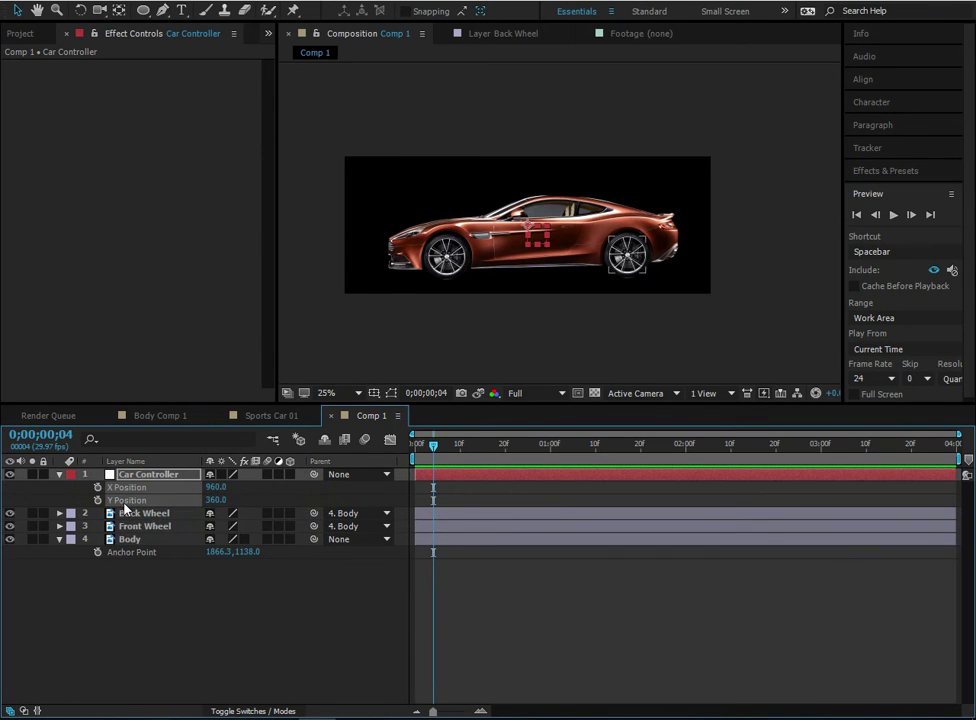
click(138, 487)
- Separate the Body layer's Position into individual X and Y dimensions
click(130, 539)
key(p)
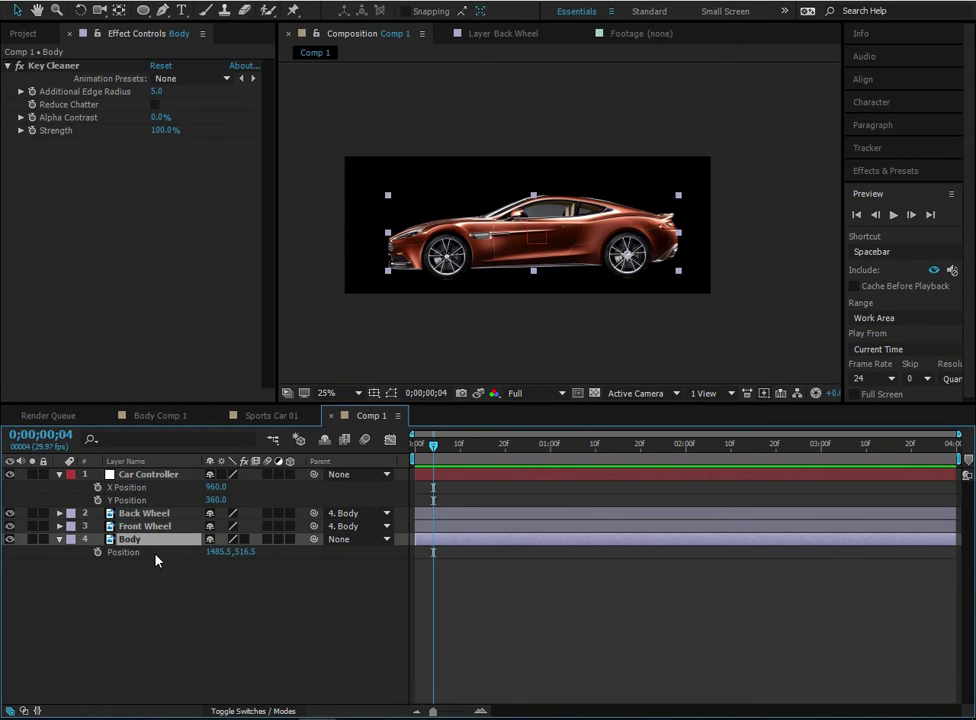
right_click(155, 560)
click(190, 583)
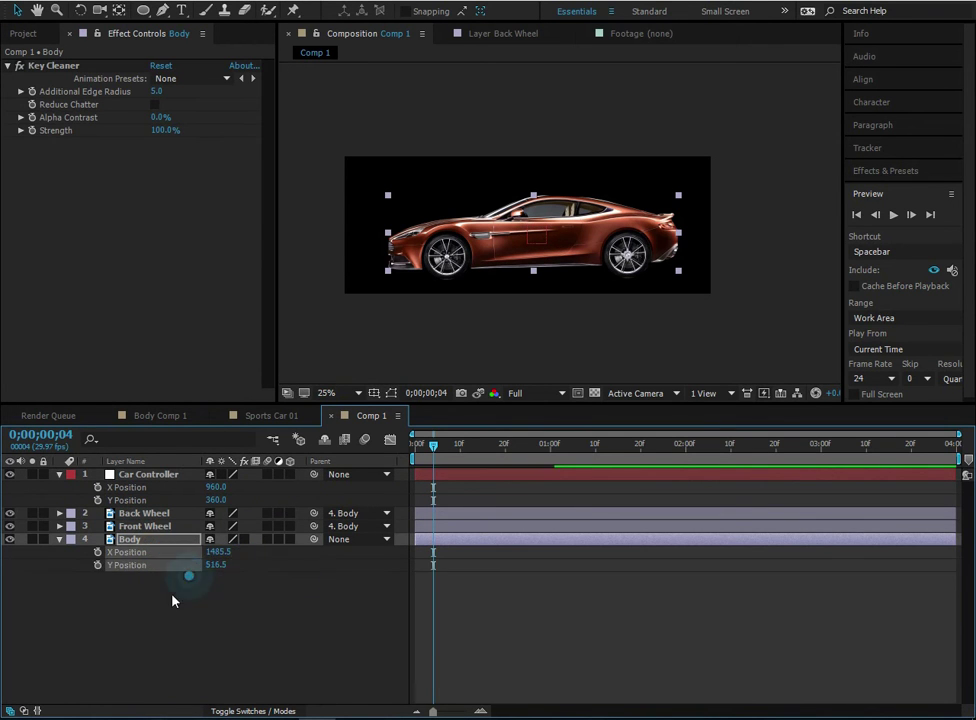
click(127, 566)
click(137, 539)
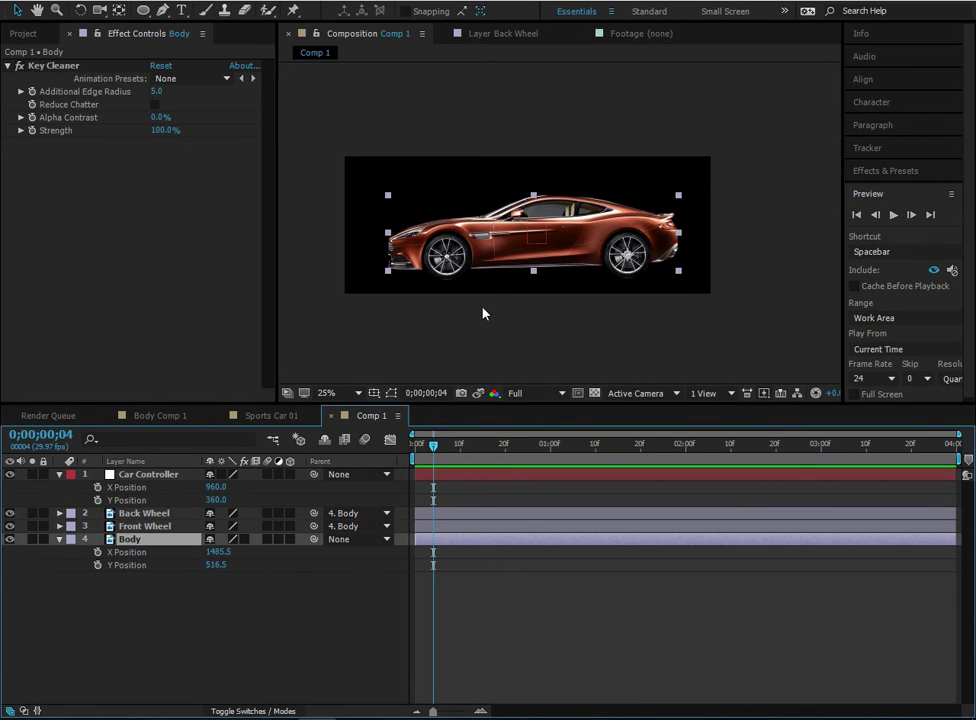
- Add an expression to the Body's X Position that links it to the Car Controller's X Position
click(130, 462)
click(130, 462)
click(113, 593)
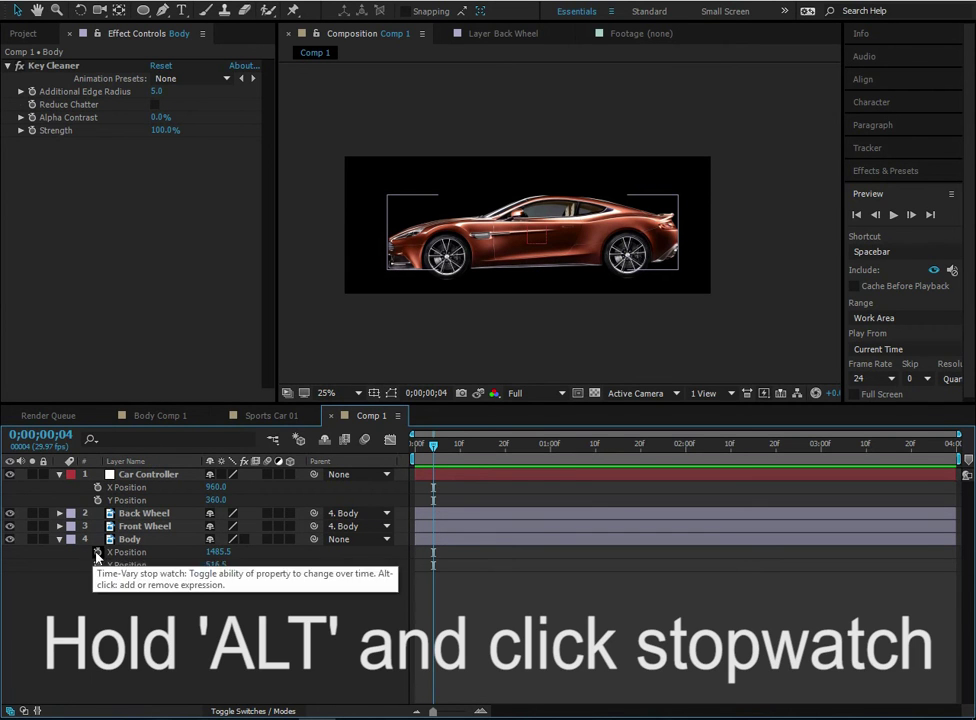
alt+click(97, 552)
drag(248, 565, 132, 487)
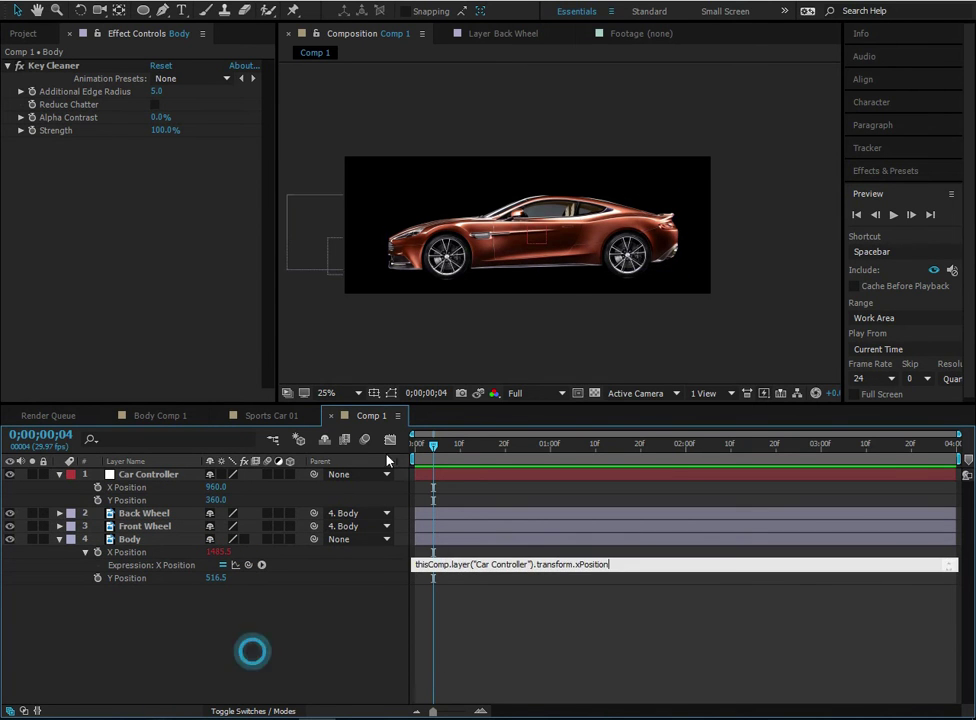
- Move the Car Controller null onto the rear wheel's hub, at 1340, 512
drag(543, 241, 606, 265)
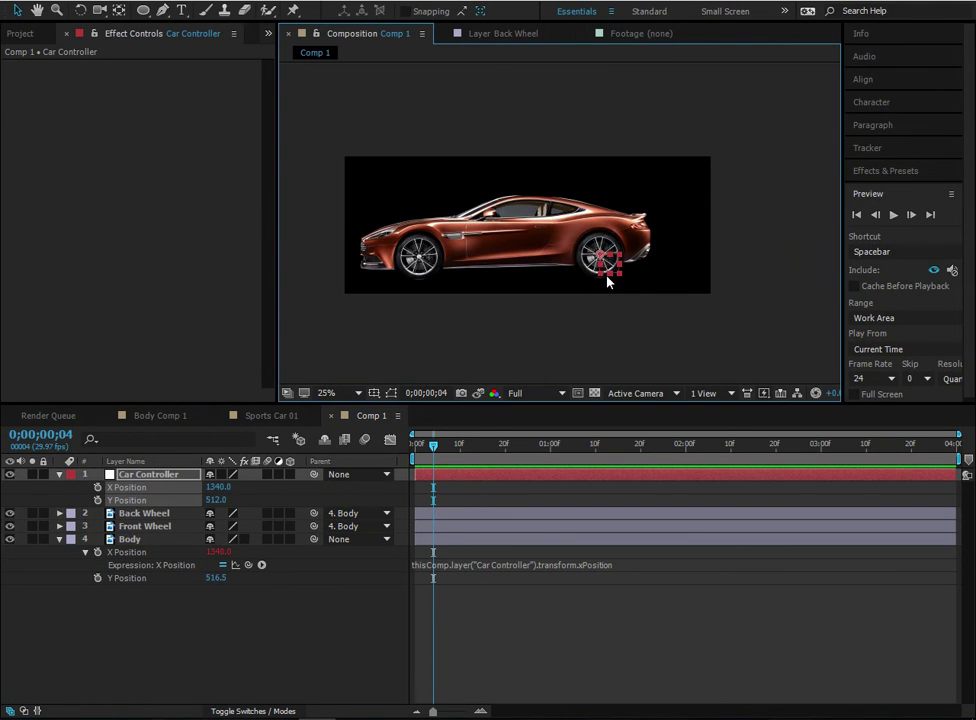
scroll(606, 281, up, 1)
drag(580, 272, 658, 310)
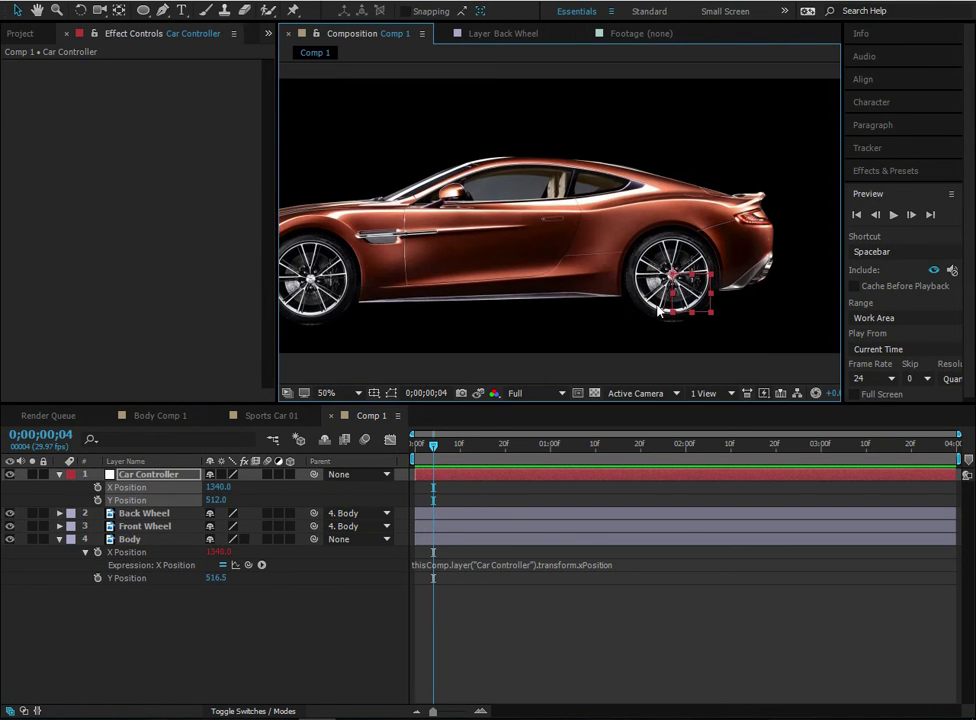
drag(457, 311, 475, 298)
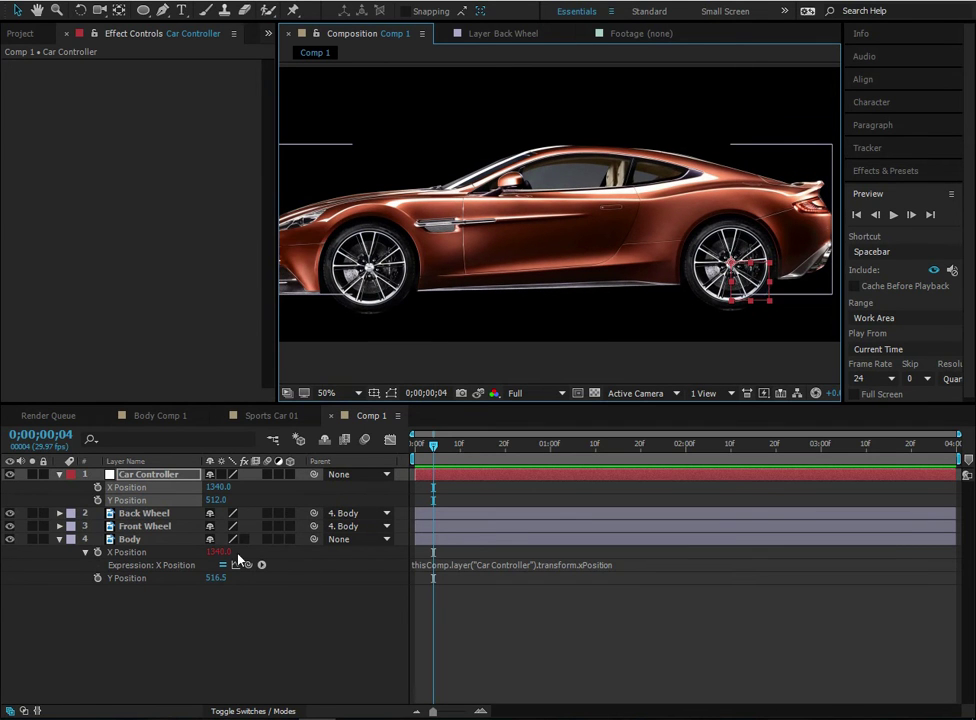
- Append +value to the Body's X Position expression and set that property's own value to 0
click(671, 564)
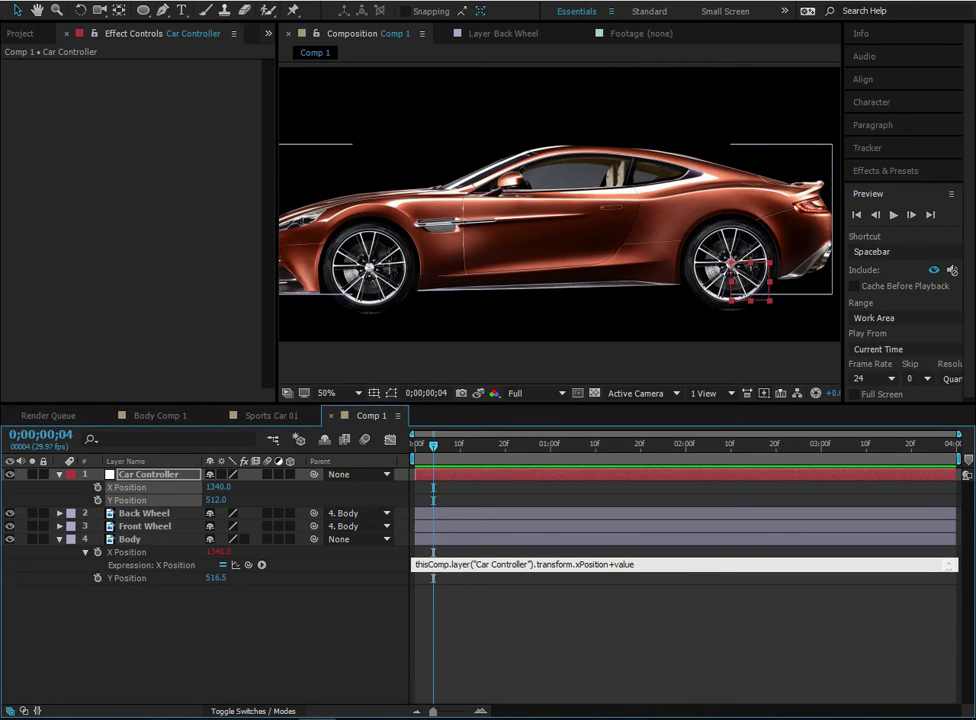
click(375, 630)
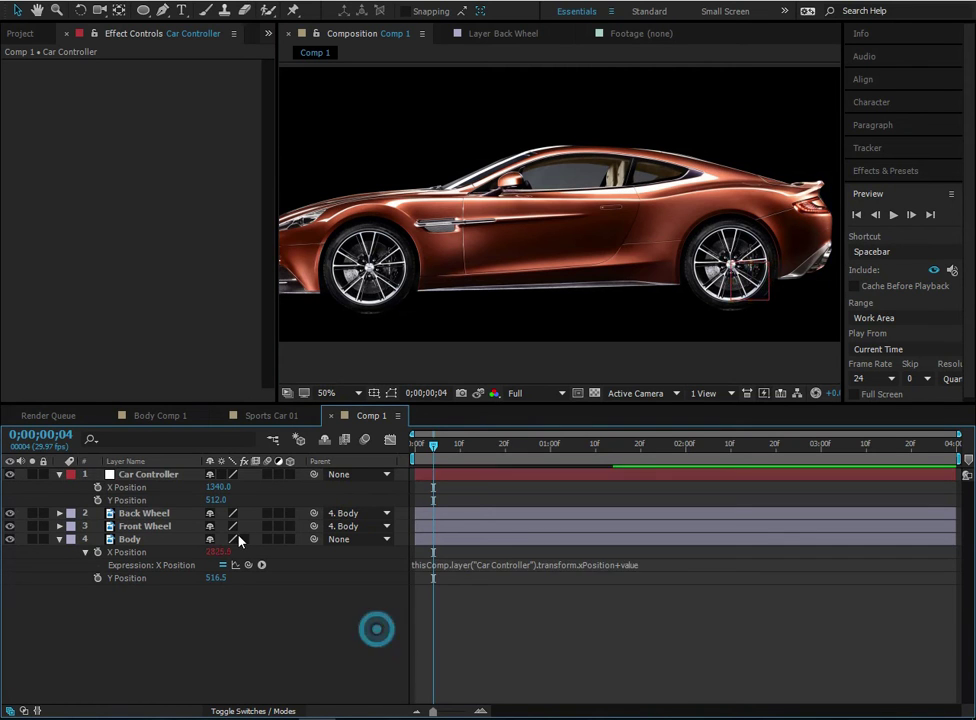
click(218, 551)
click(311, 591)
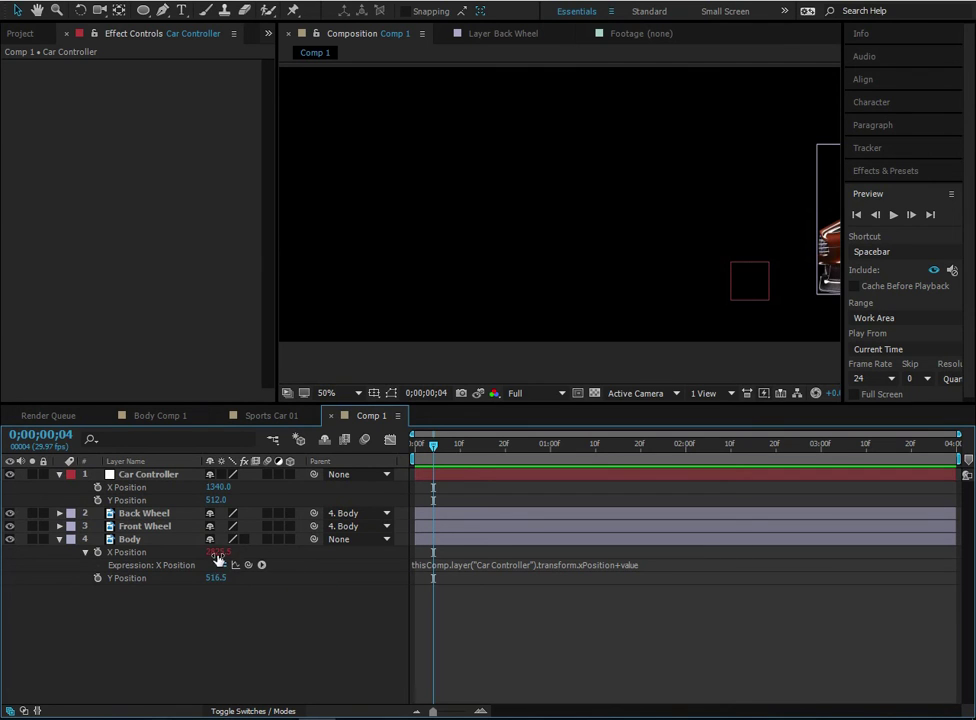
click(218, 551)
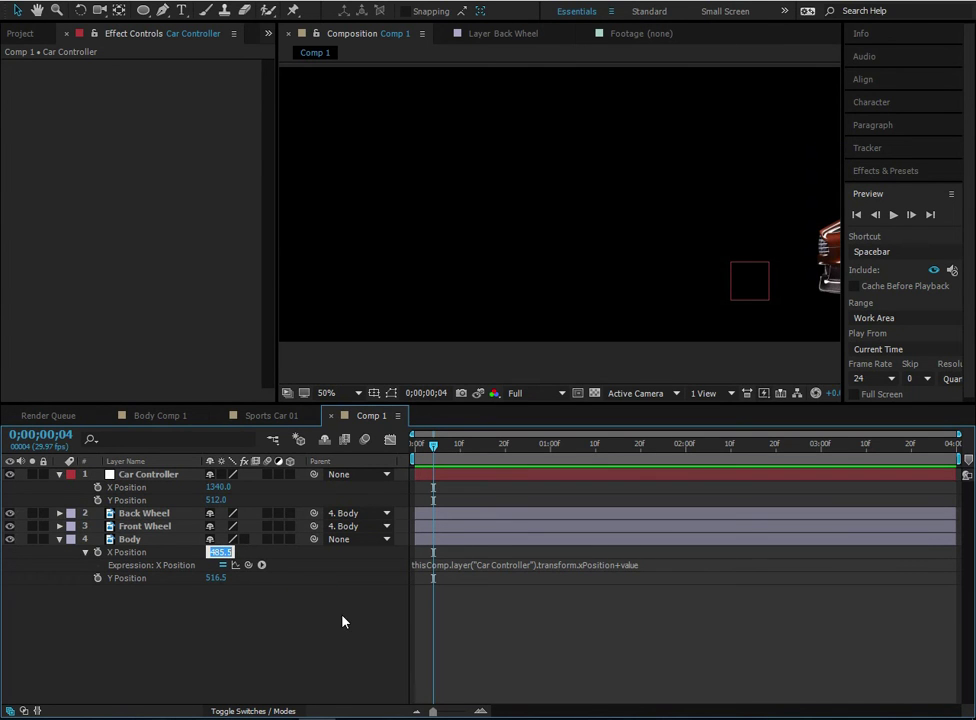
text(0)
click(229, 665)
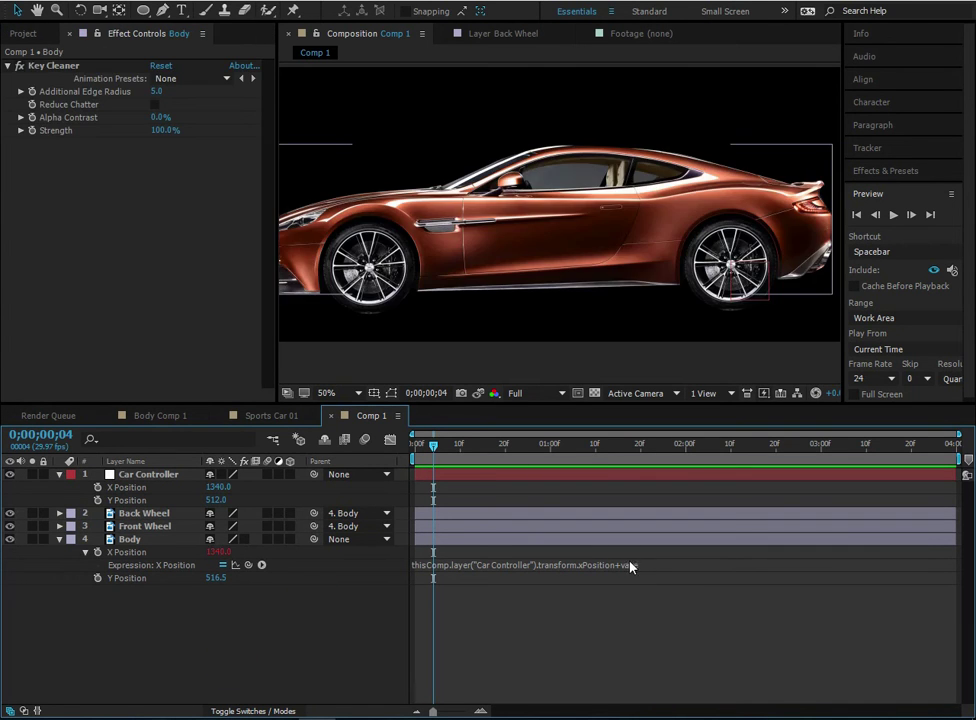
click(352, 636)
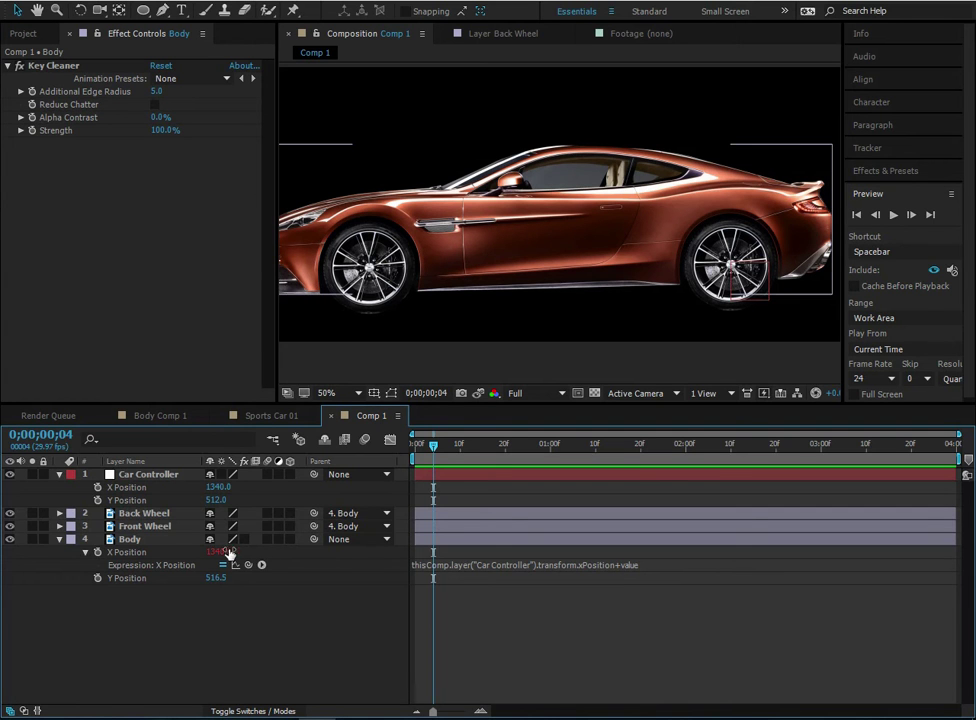
- Offset the Body's X Position until its front wheel meets the Car Controller, and enlarge the null and move it to 512, 480
drag(218, 551, 932, 545)
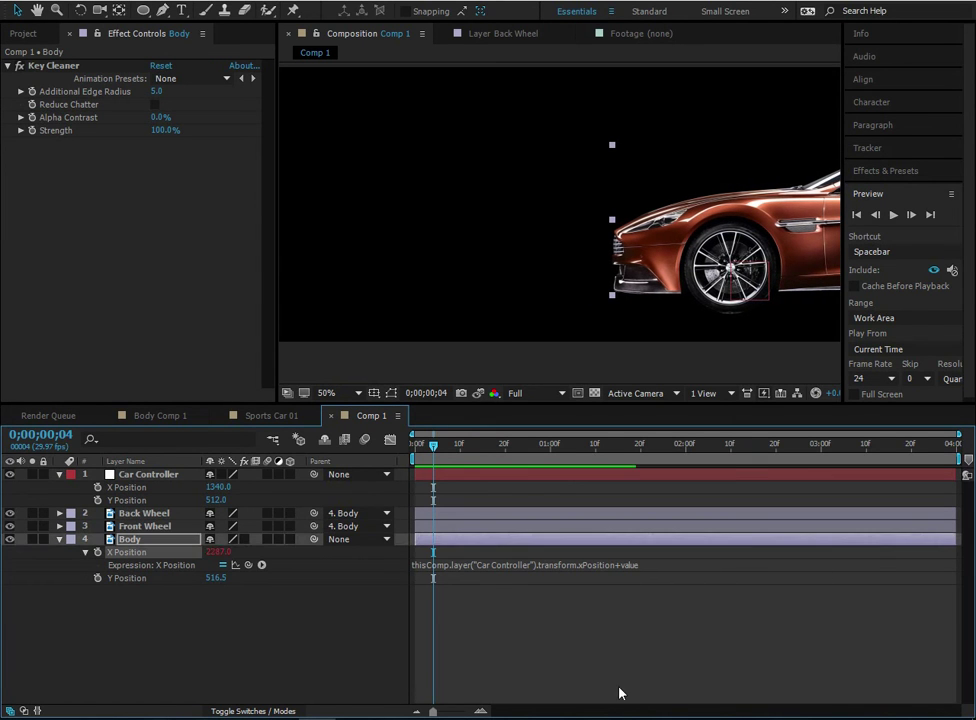
click(135, 474)
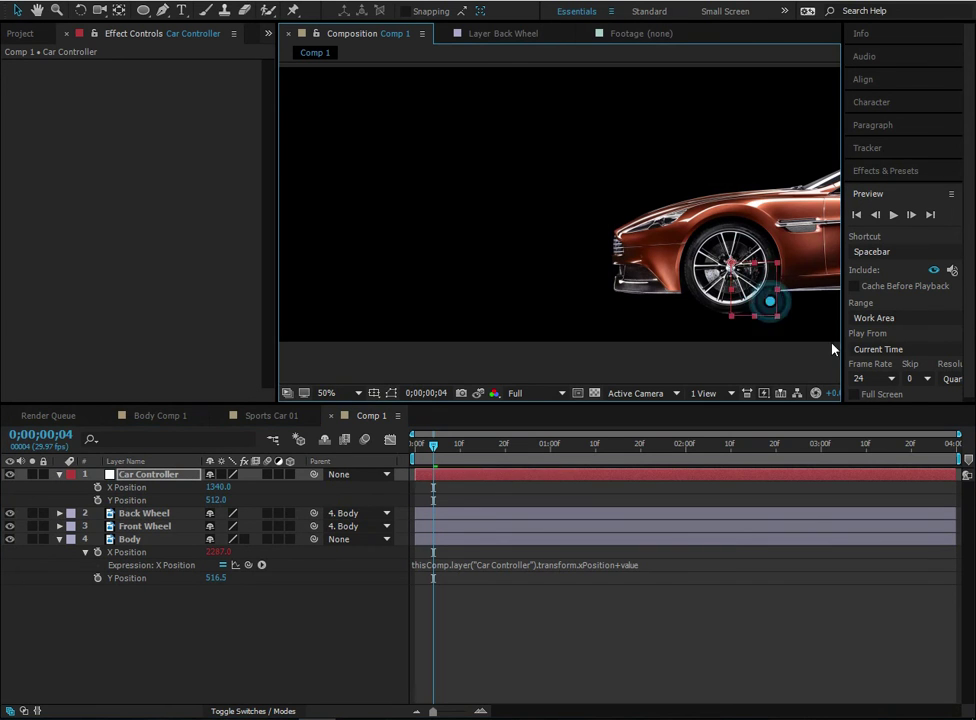
drag(760, 288, 485, 310)
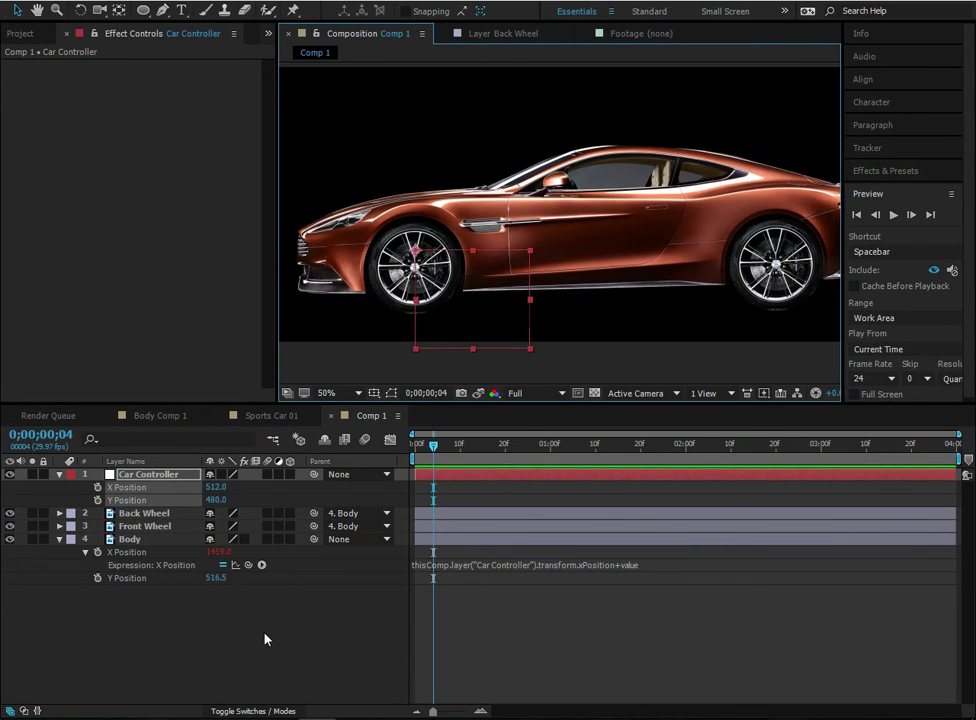
- Add an expression to the Front Wheel's Rotation that links it to the Car Controller's X Position
click(165, 476)
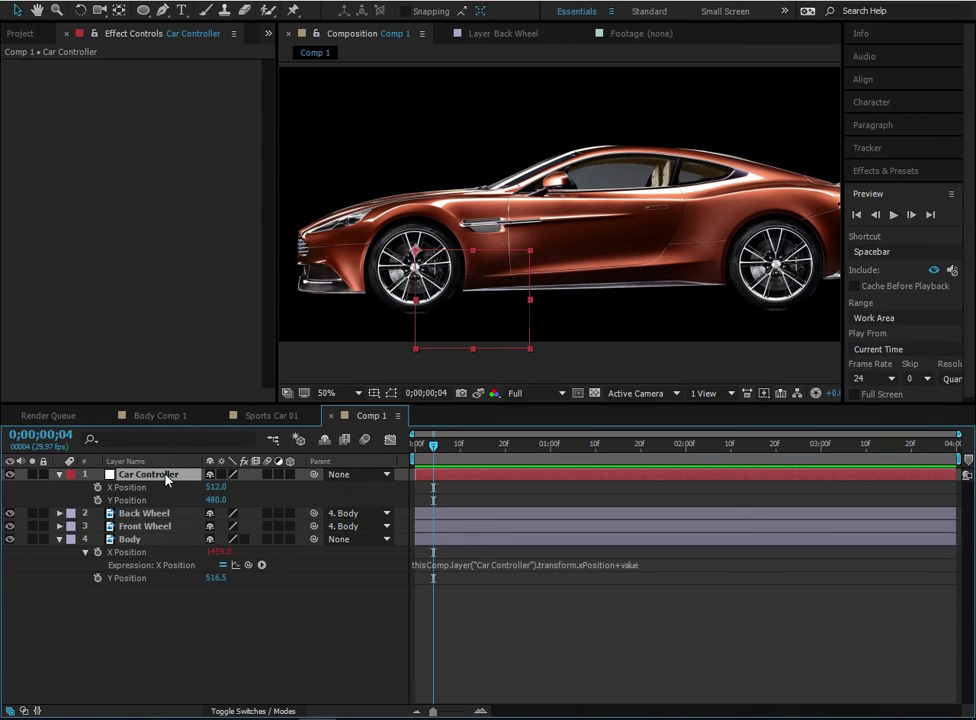
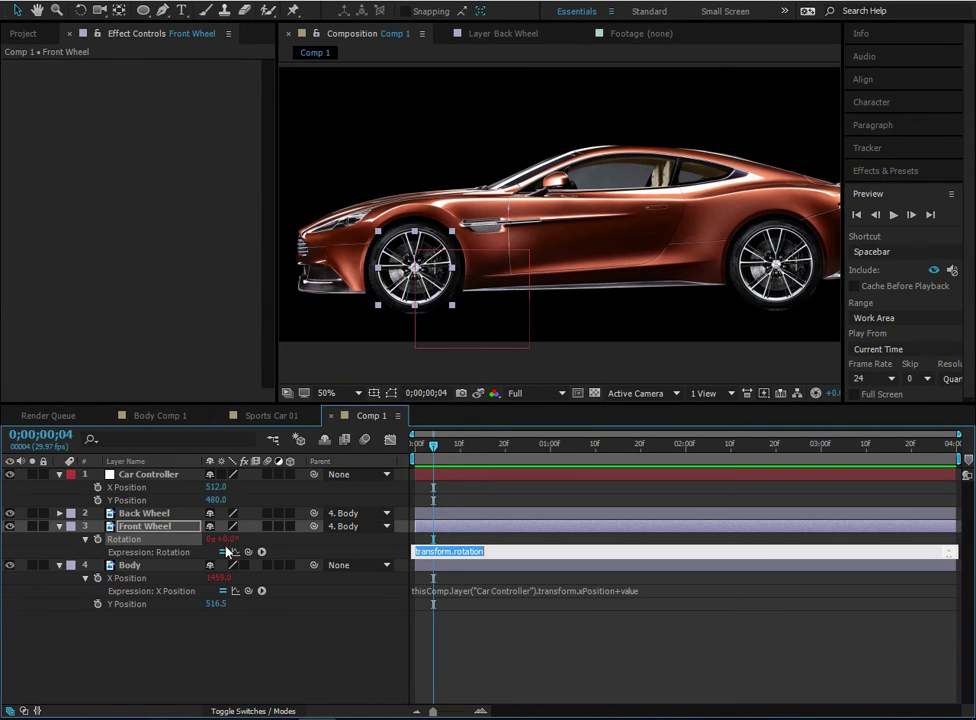
drag(249, 553, 130, 488)
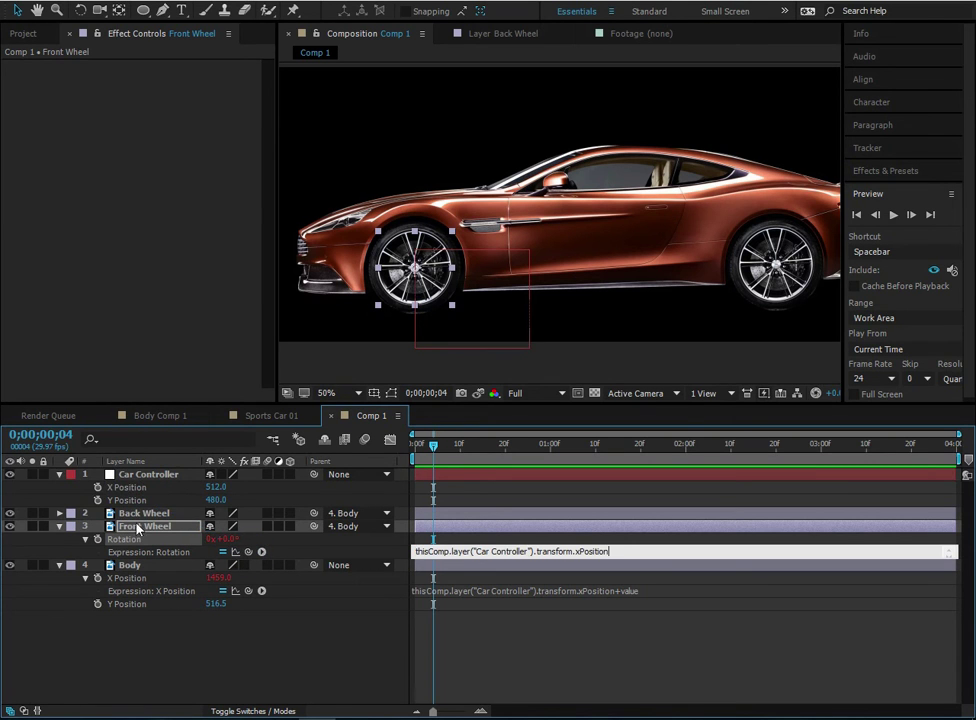
click(221, 657)
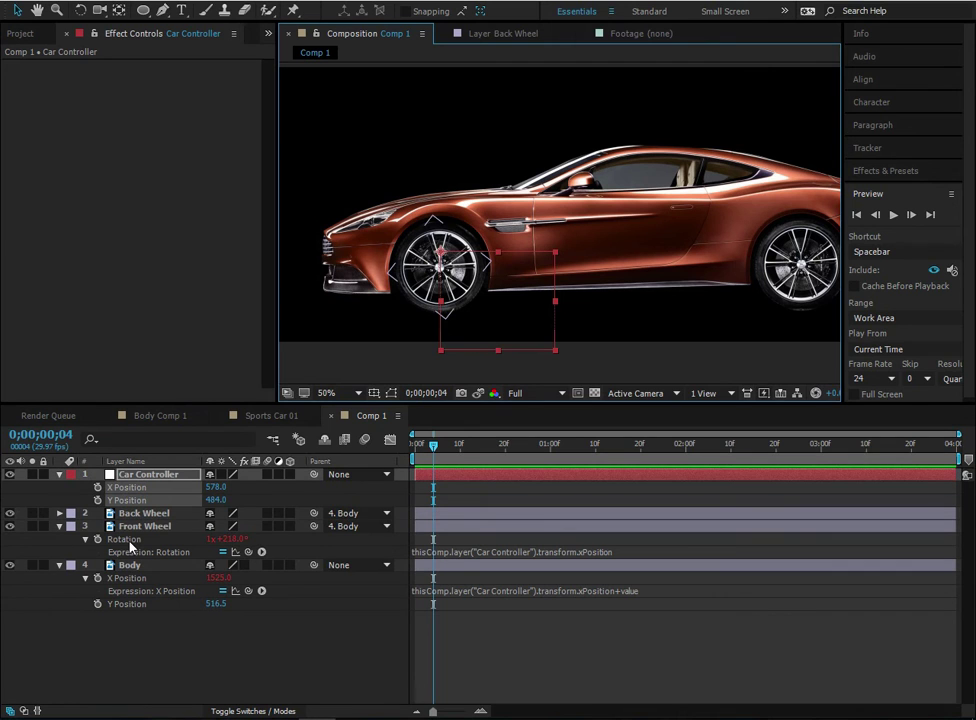
click(257, 499)
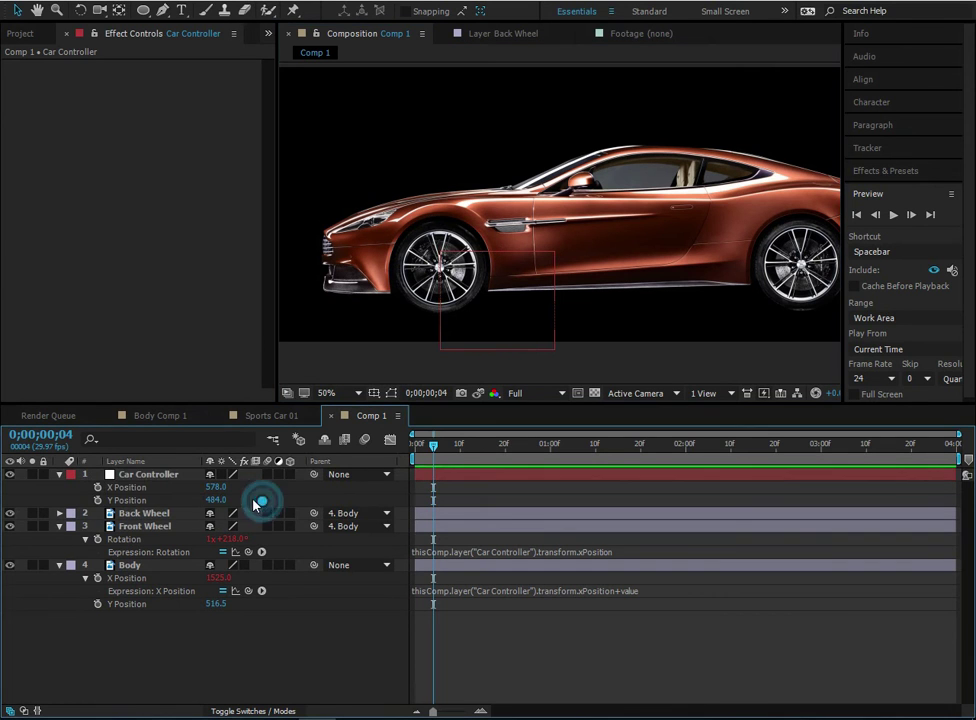
click(155, 476)
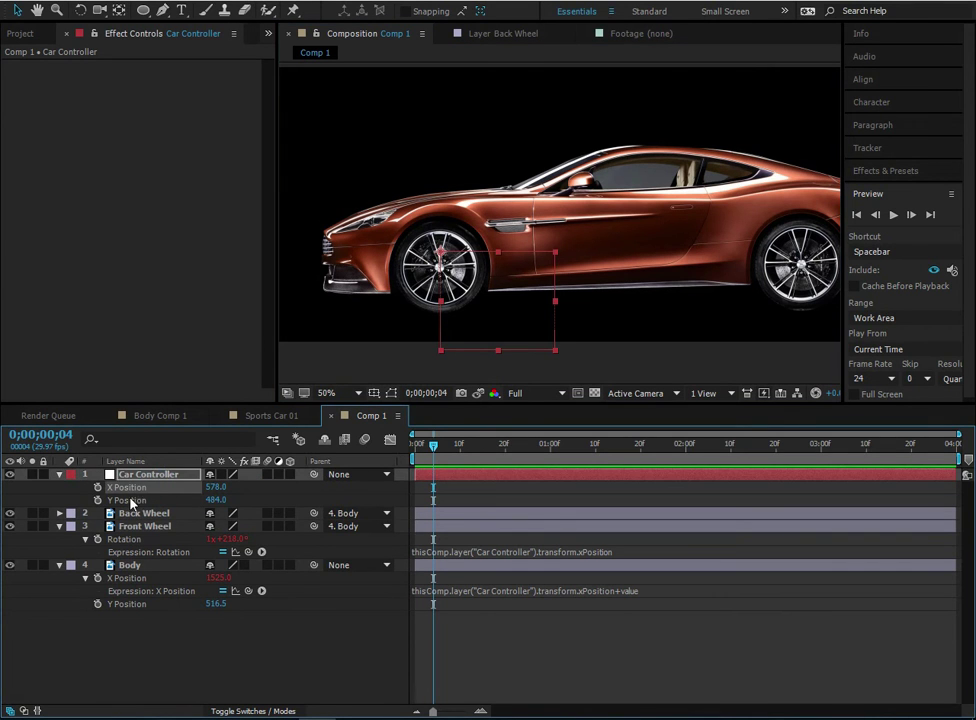
click(217, 487)
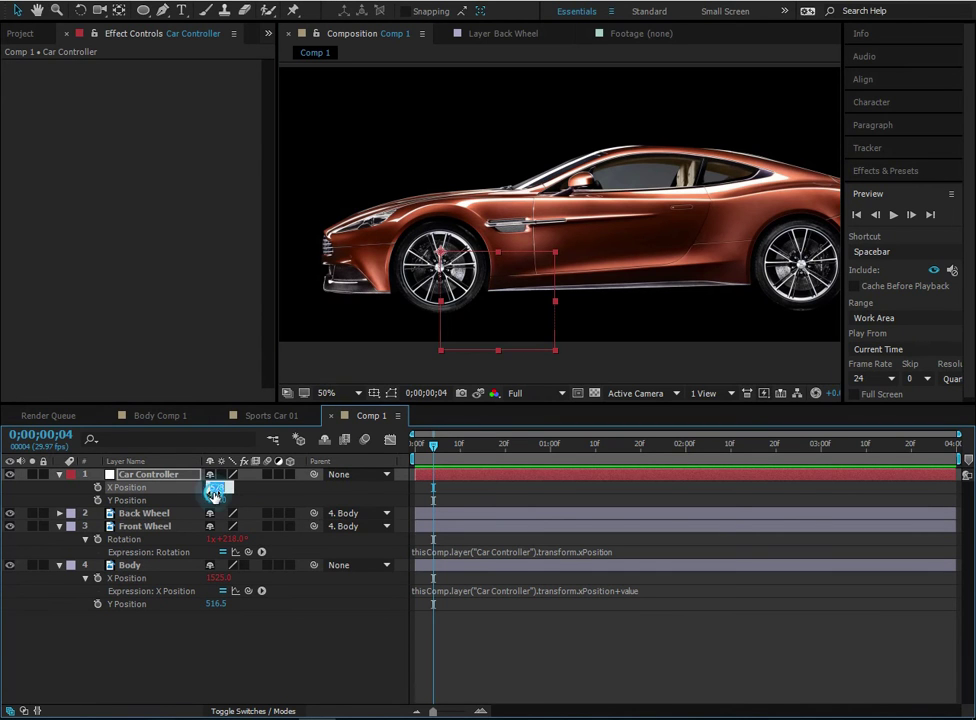
click(261, 508)
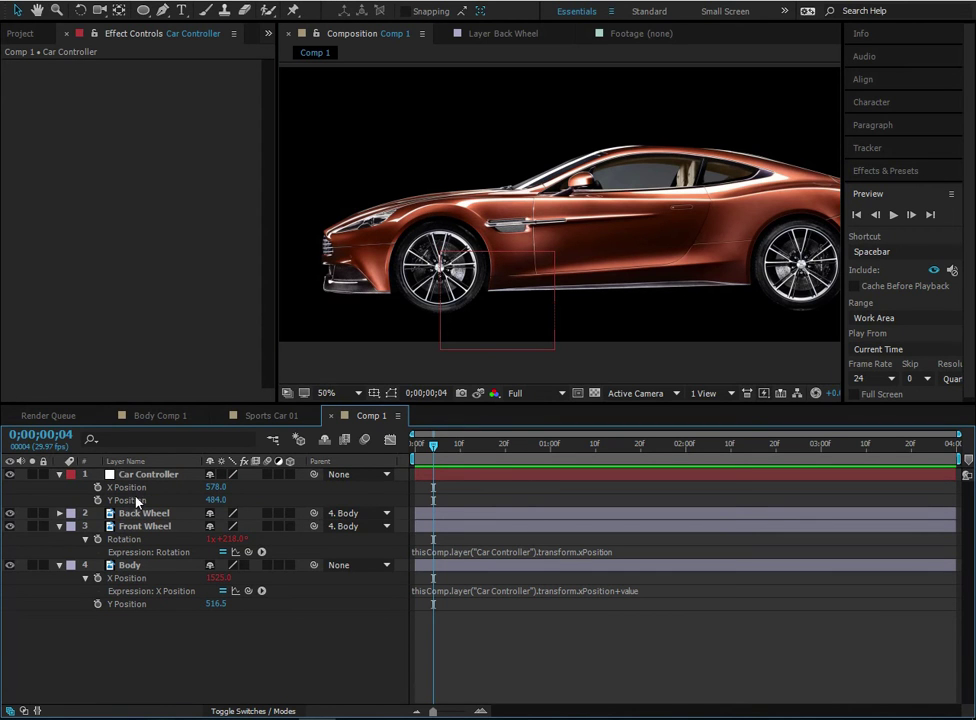
click(212, 487)
click(275, 503)
- Lower the preview resolution to Half and move the Car Controller null to 722, 514
drag(516, 307, 645, 316)
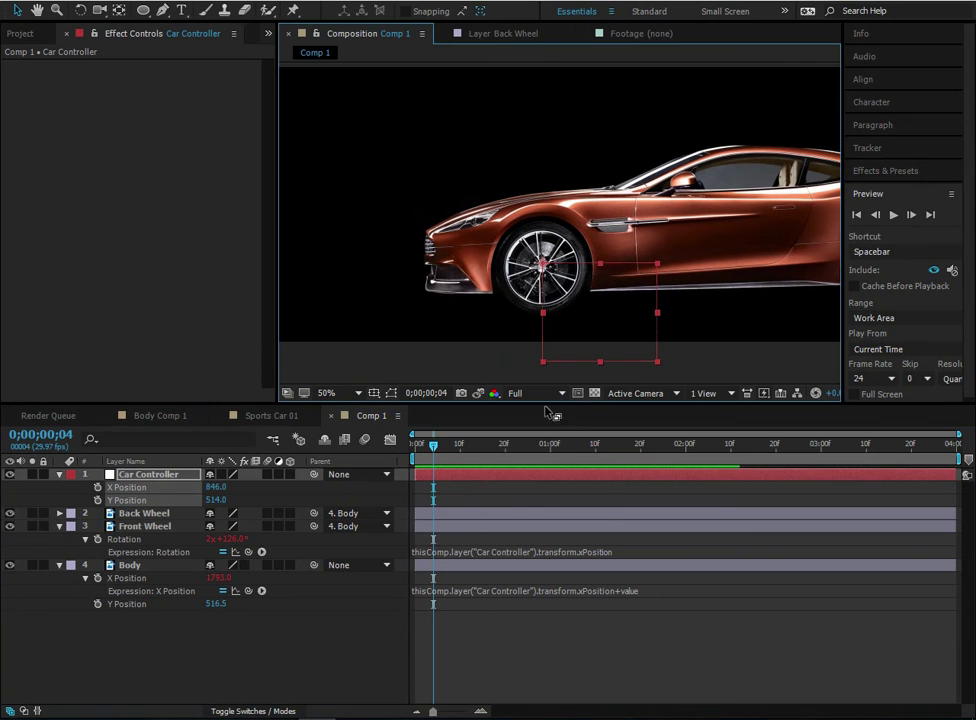
click(545, 394)
click(549, 450)
drag(590, 360, 544, 318)
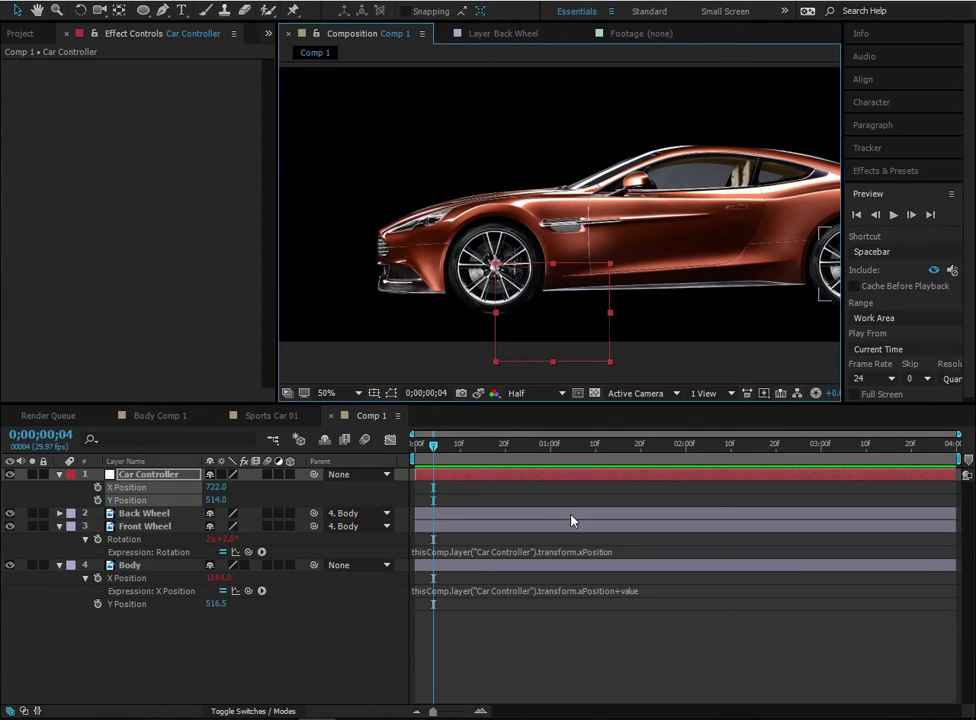
click(642, 550)
click(413, 548)
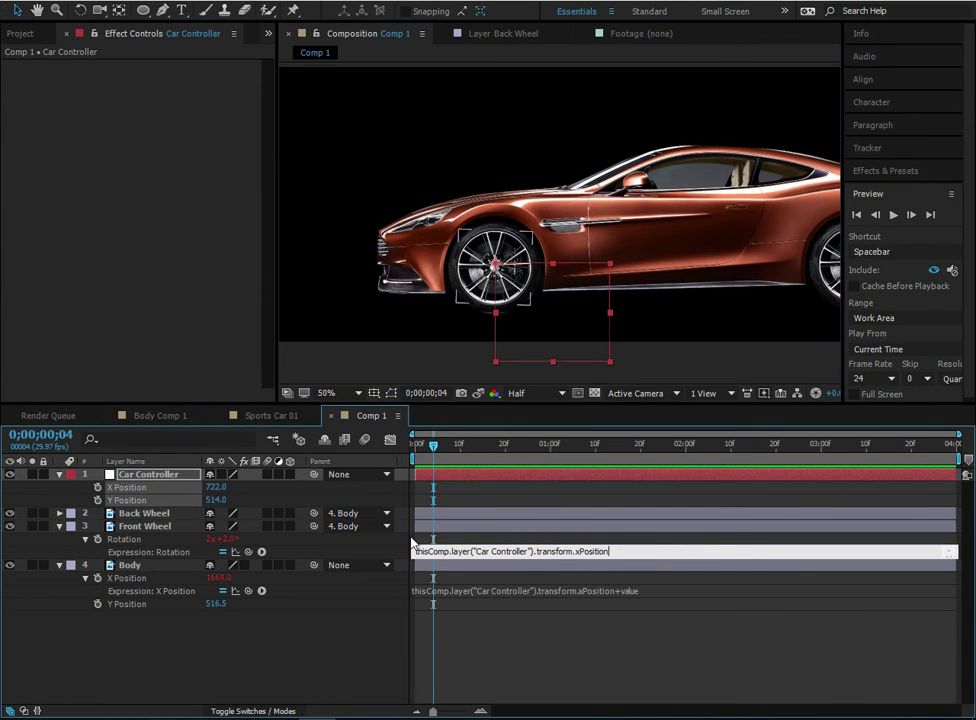
click(170, 519)
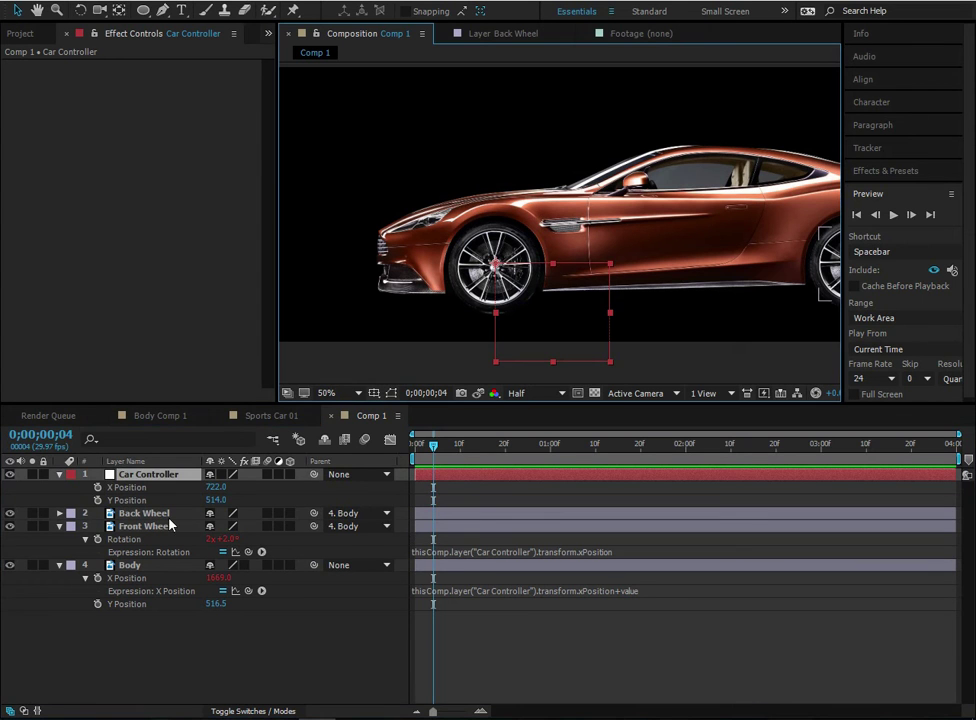
click(156, 528)
drag(557, 301, 450, 312)
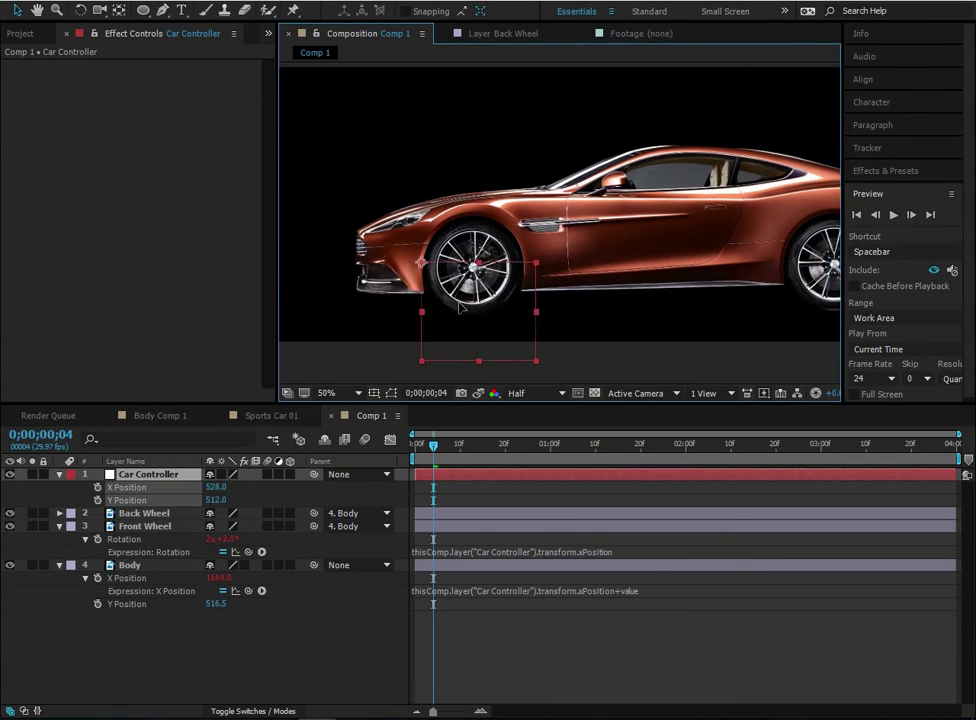
key(ctrl+z)
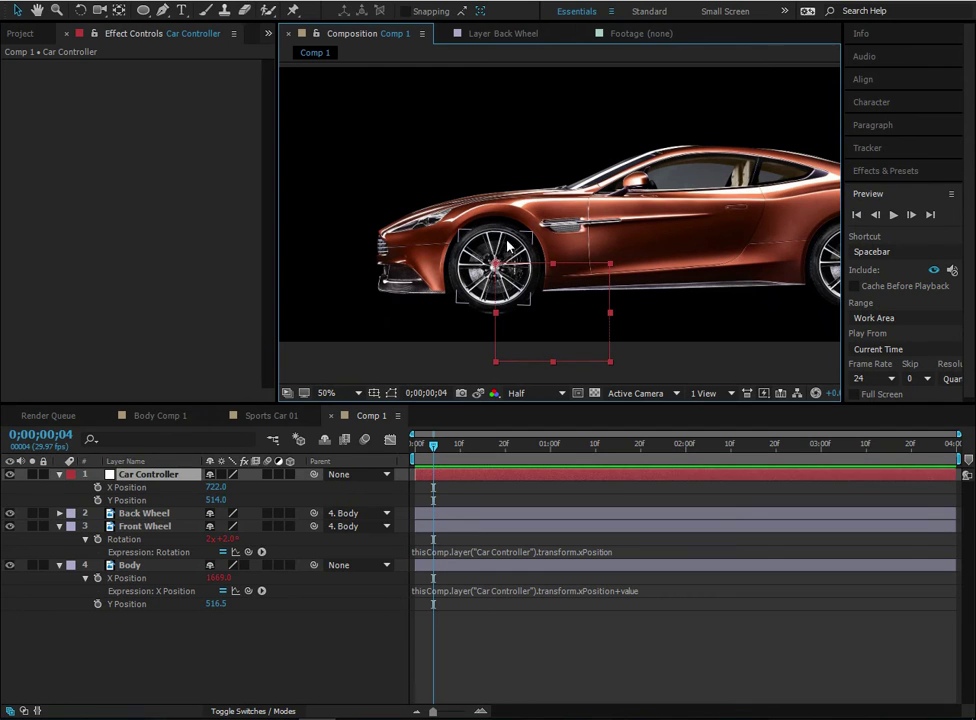
click(308, 570)
click(140, 527)
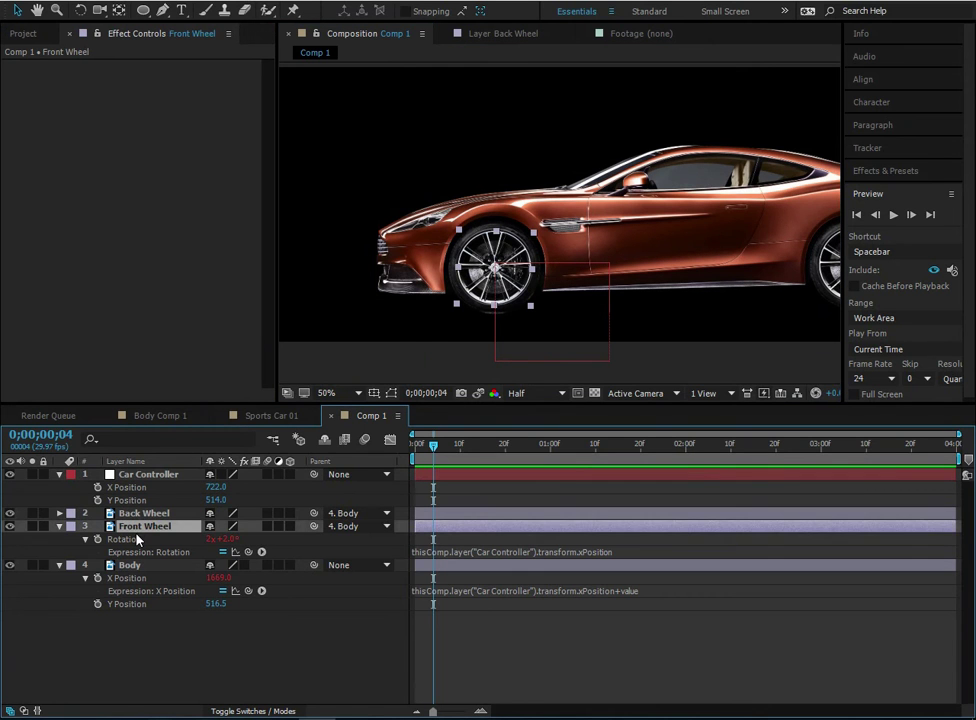
click(150, 474)
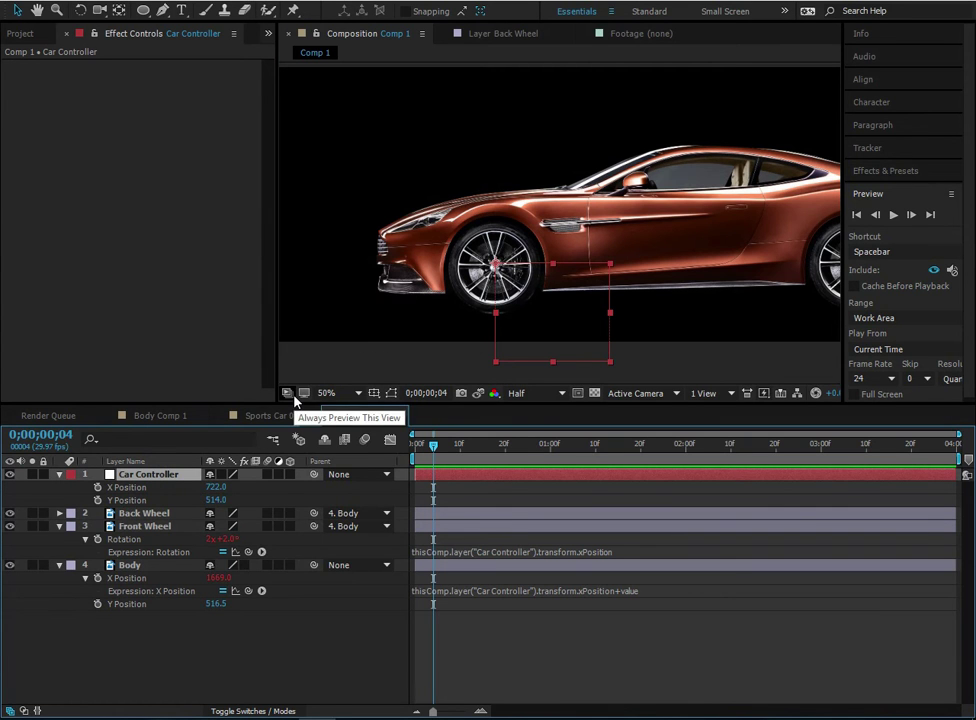
click(265, 636)
click(152, 474)
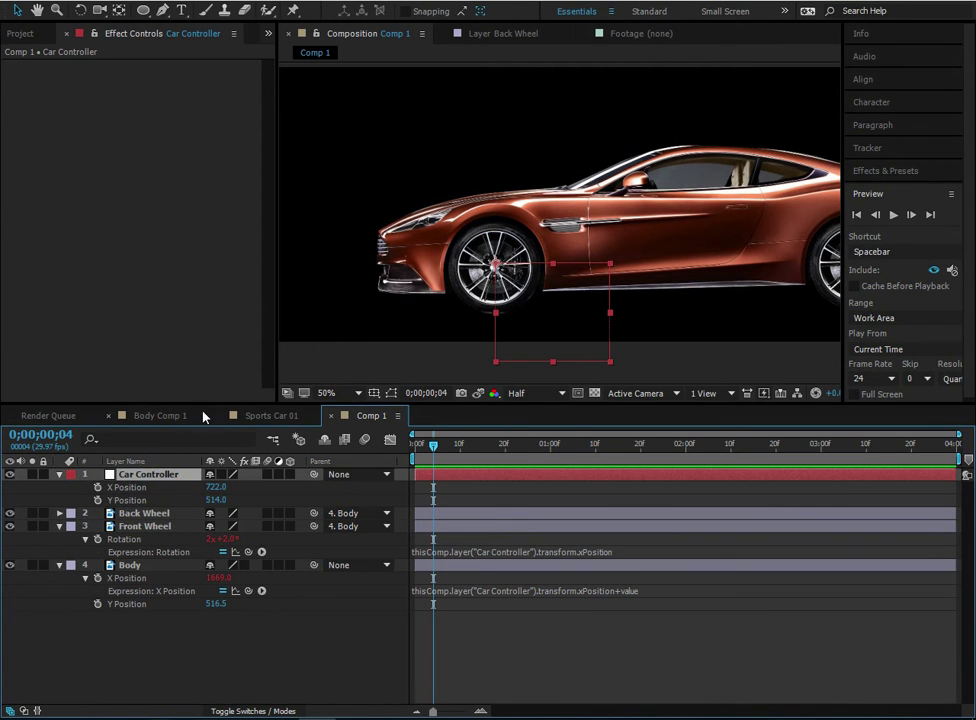
click(616, 552)
click(616, 552)
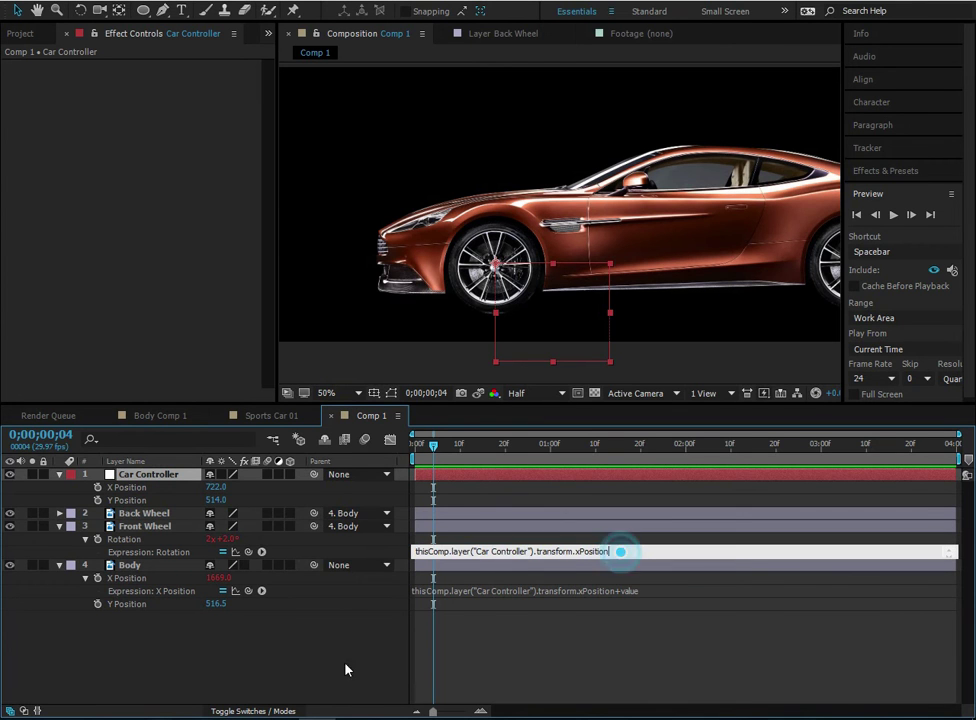
- Create a gray solid, 1920 by 720 px, in Comp 1
right_click(235, 632)
mouse_move(298, 517)
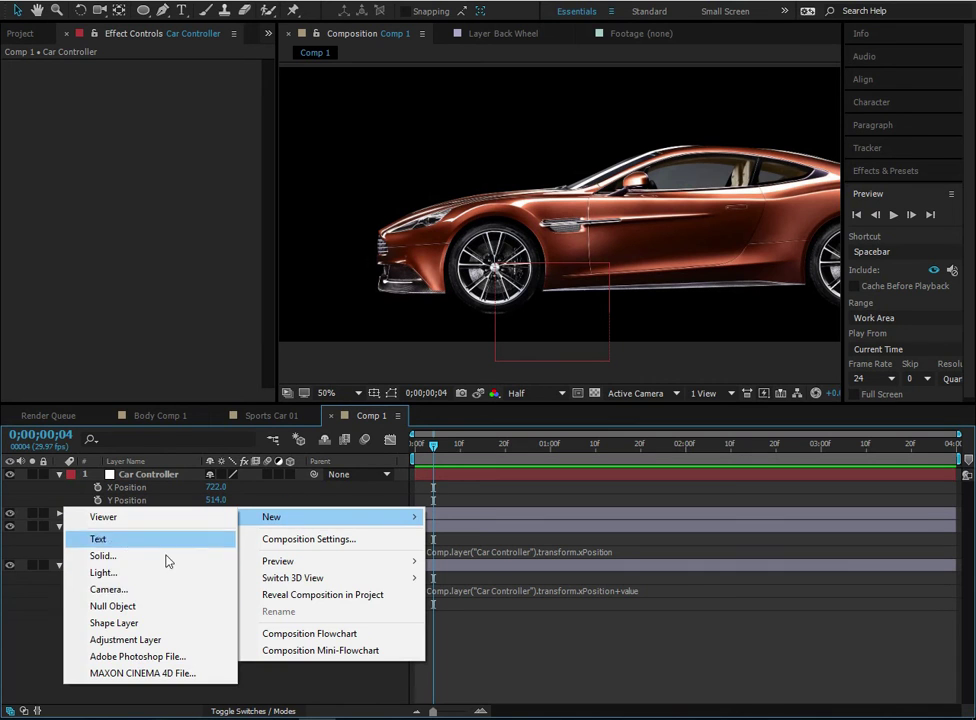
click(133, 557)
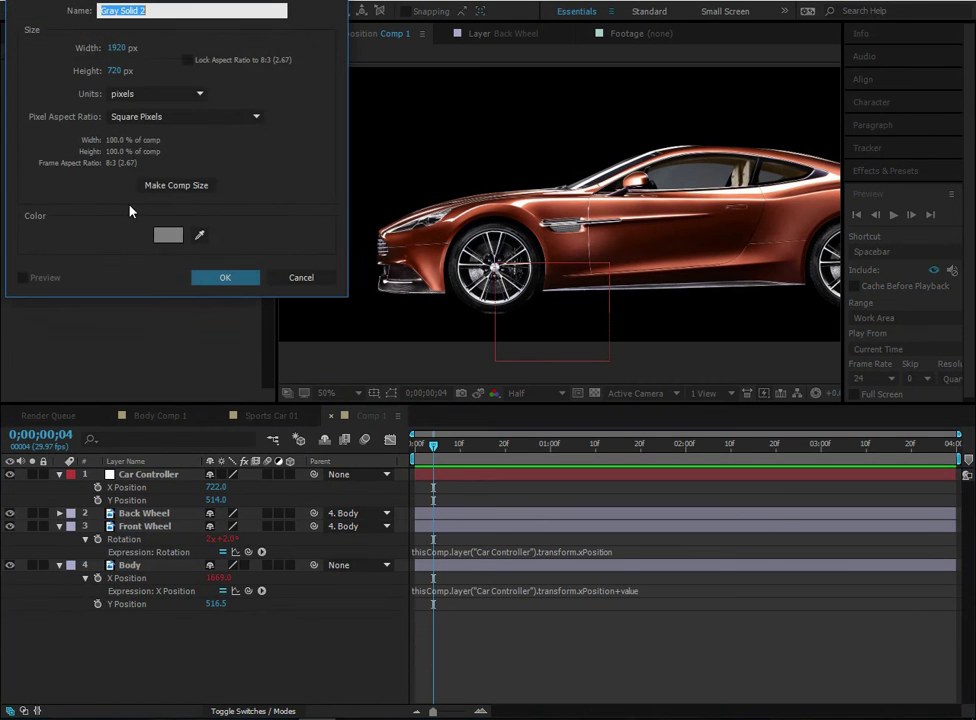
click(225, 277)
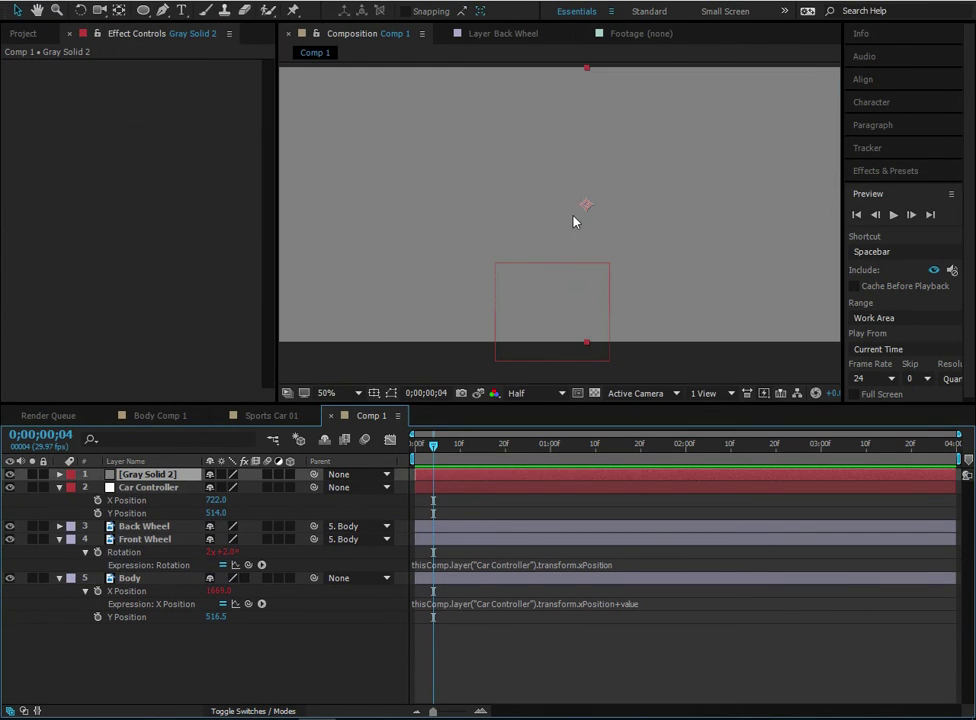
- Shrink the gray solid to a bar about 92 by 240 px spanning the front wheel's height, and hide the Body layer
drag(414, 133, 522, 249)
key(period)
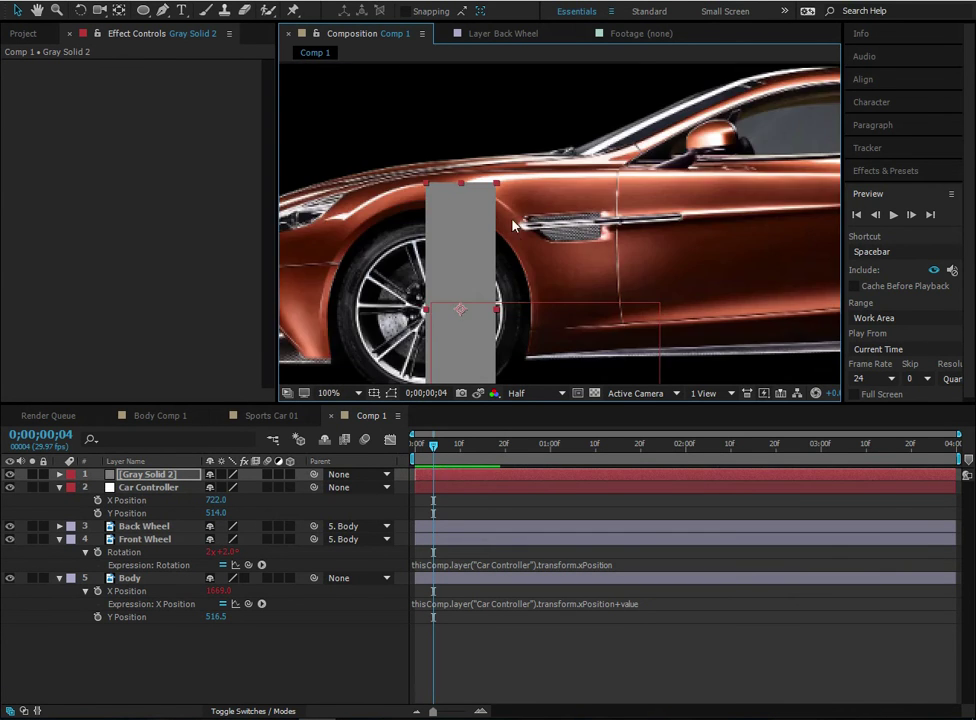
drag(448, 184, 459, 226)
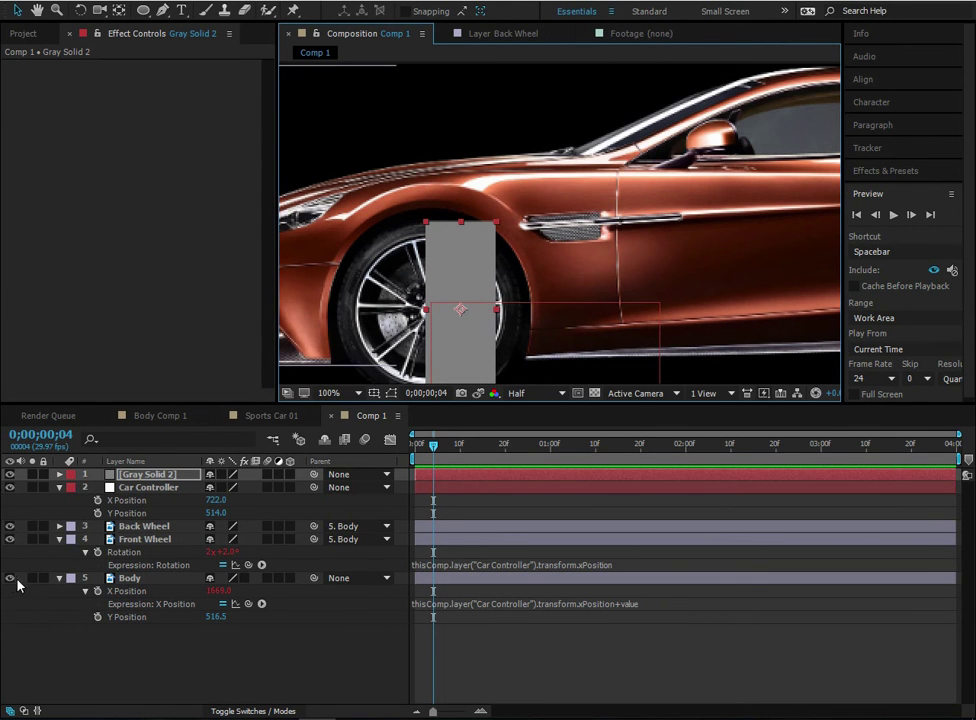
click(9, 578)
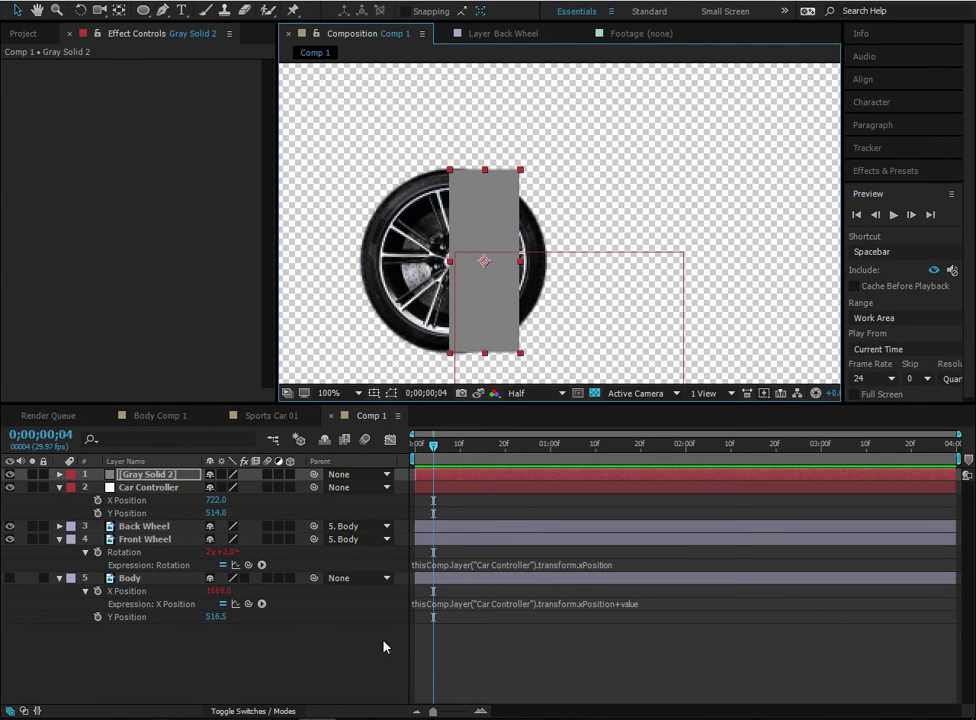
- Copy the gray solid's height from its Scale values with the units set to pixels, and hide the solid
key(s)
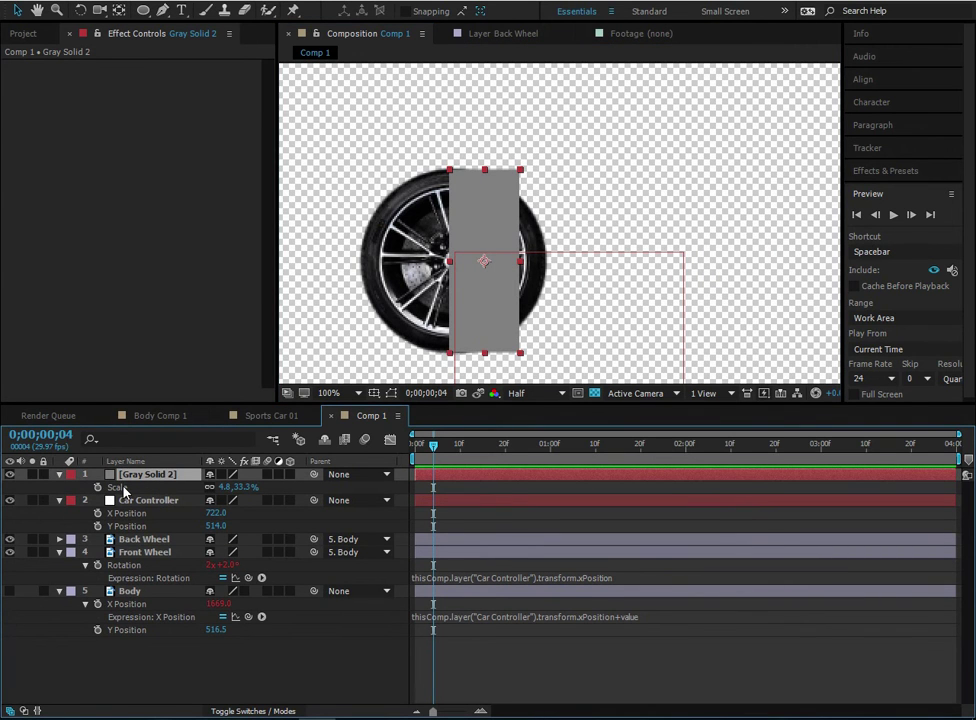
right_click(124, 490)
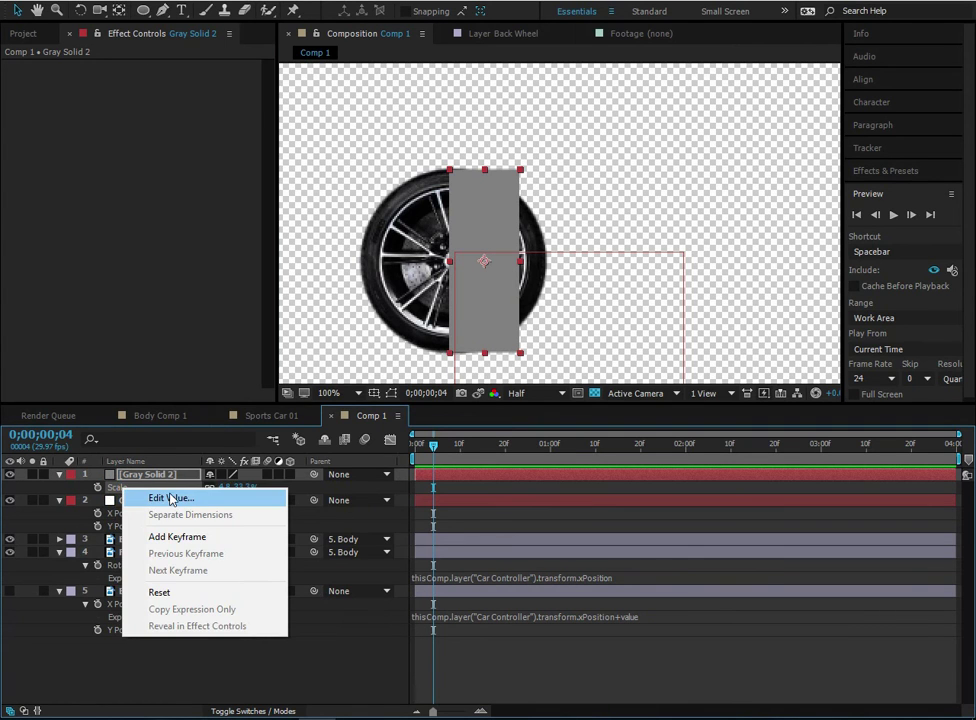
click(172, 497)
click(282, 467)
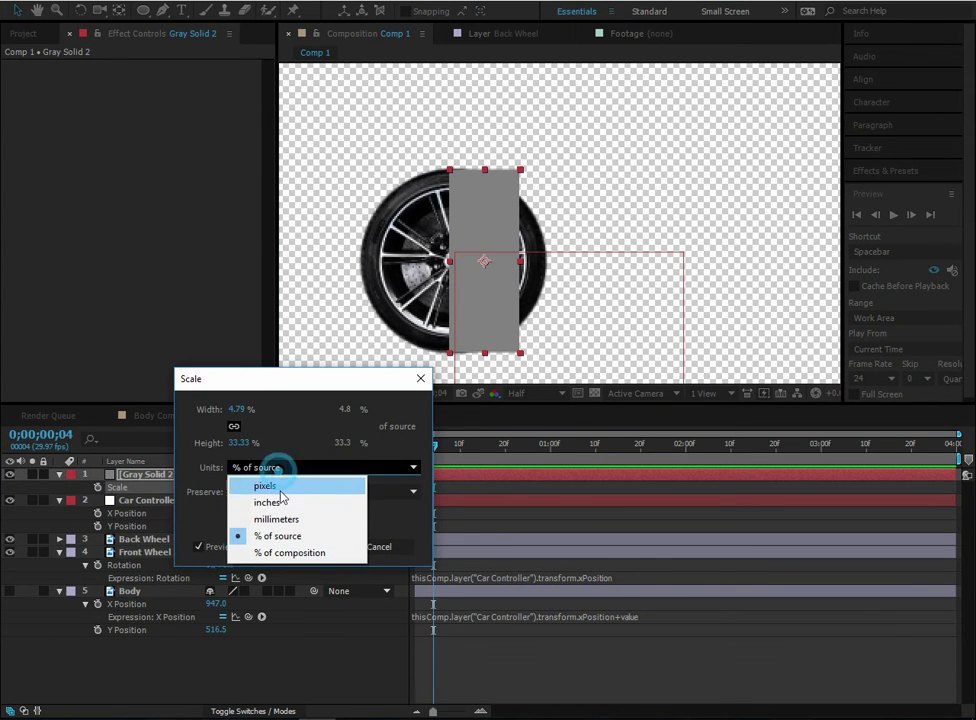
click(268, 490)
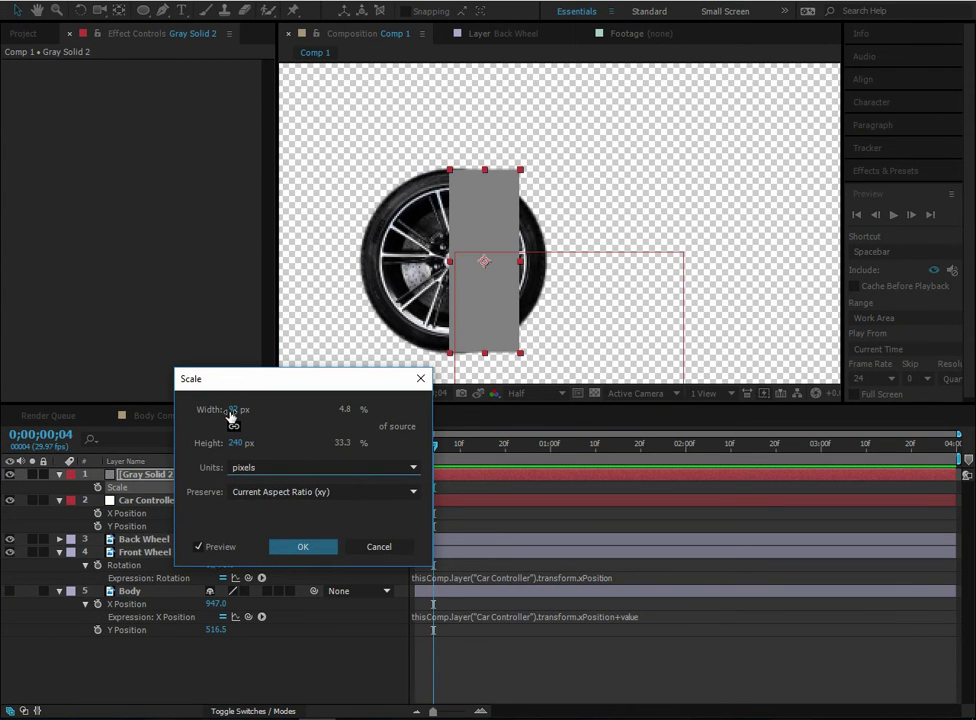
click(238, 443)
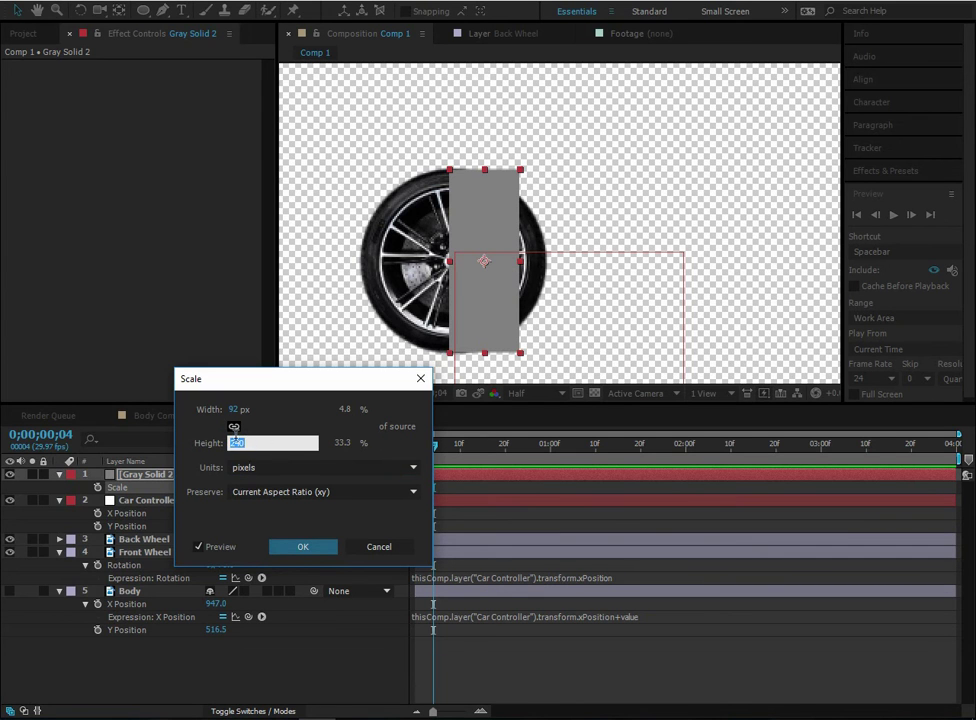
right_click(236, 442)
click(190, 490)
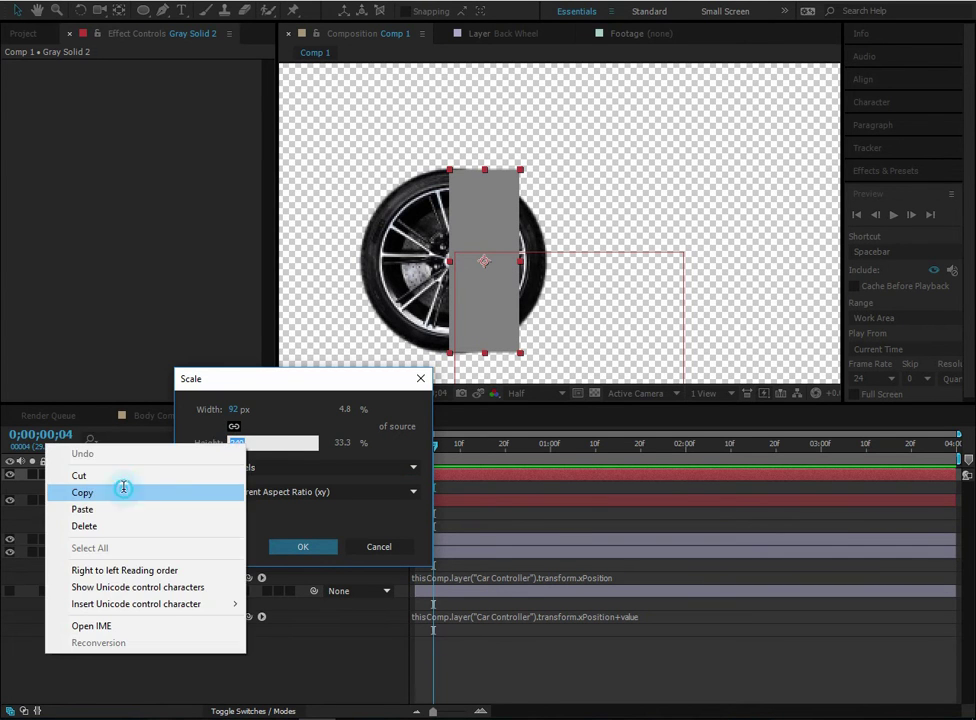
click(380, 546)
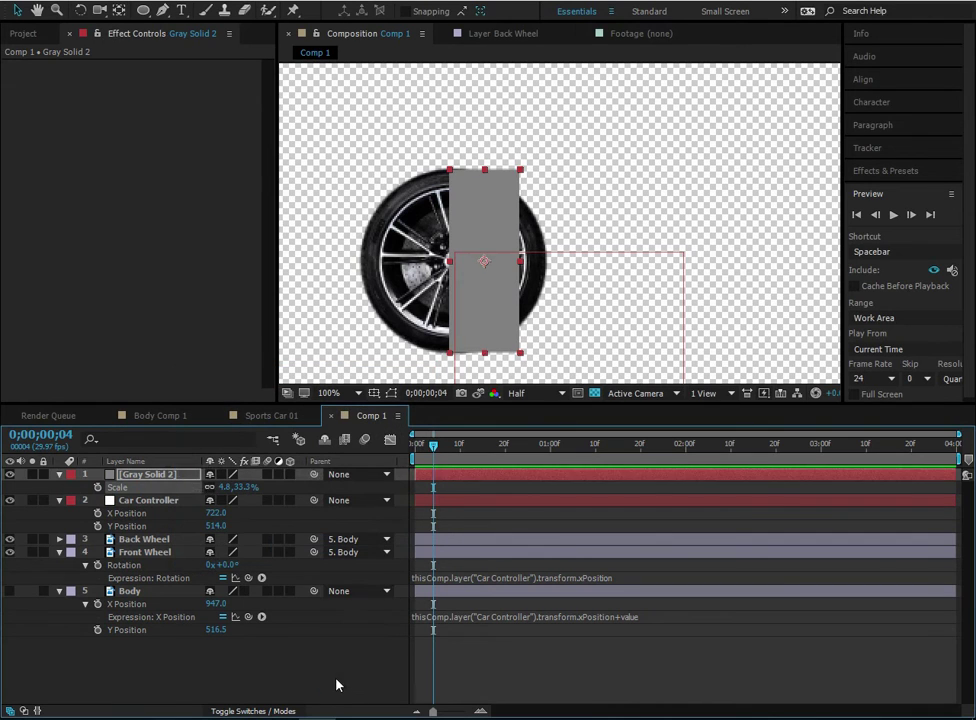
click(9, 474)
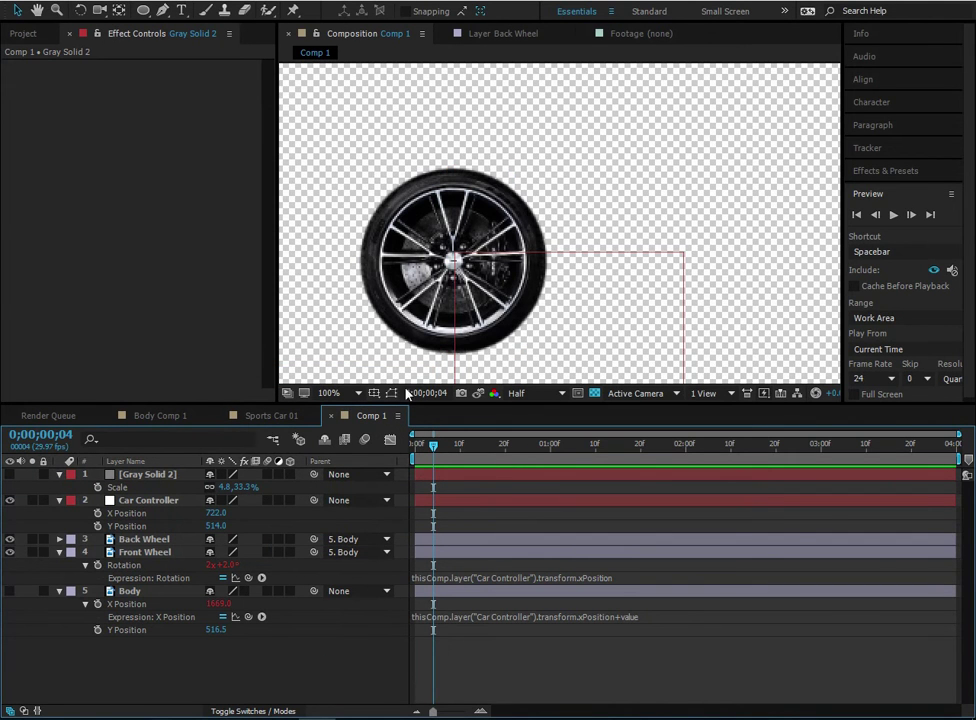
- Switch to Calculator, multiply the copied wheel height of 240 by pi, and return to After Effects
key(XF86Calculator)
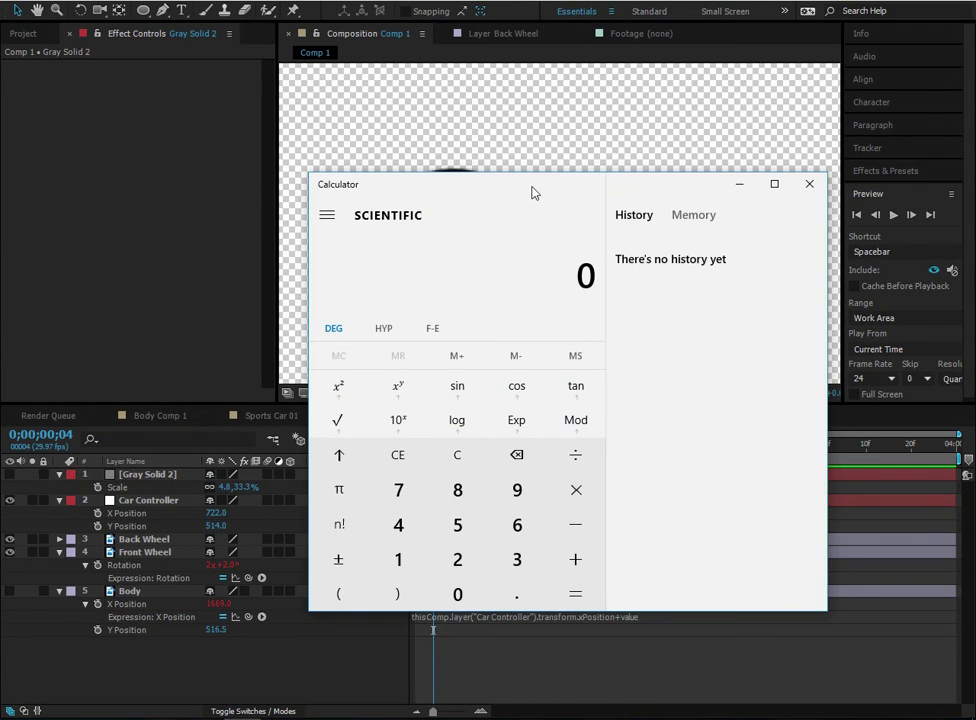
drag(537, 187, 438, 232)
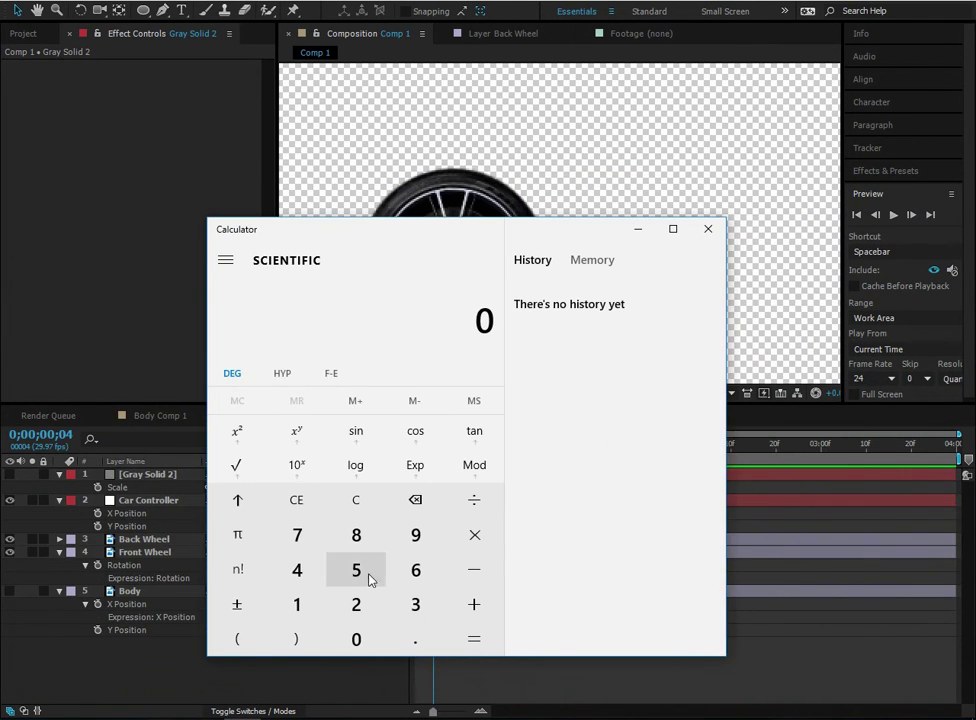
right_click(473, 322)
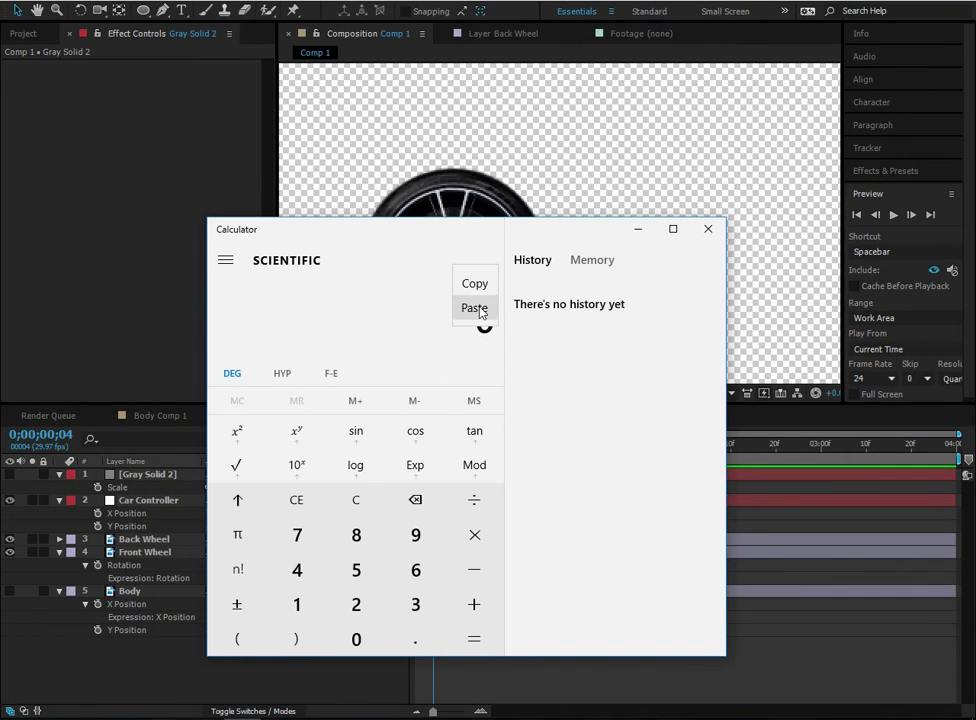
click(473, 310)
click(475, 534)
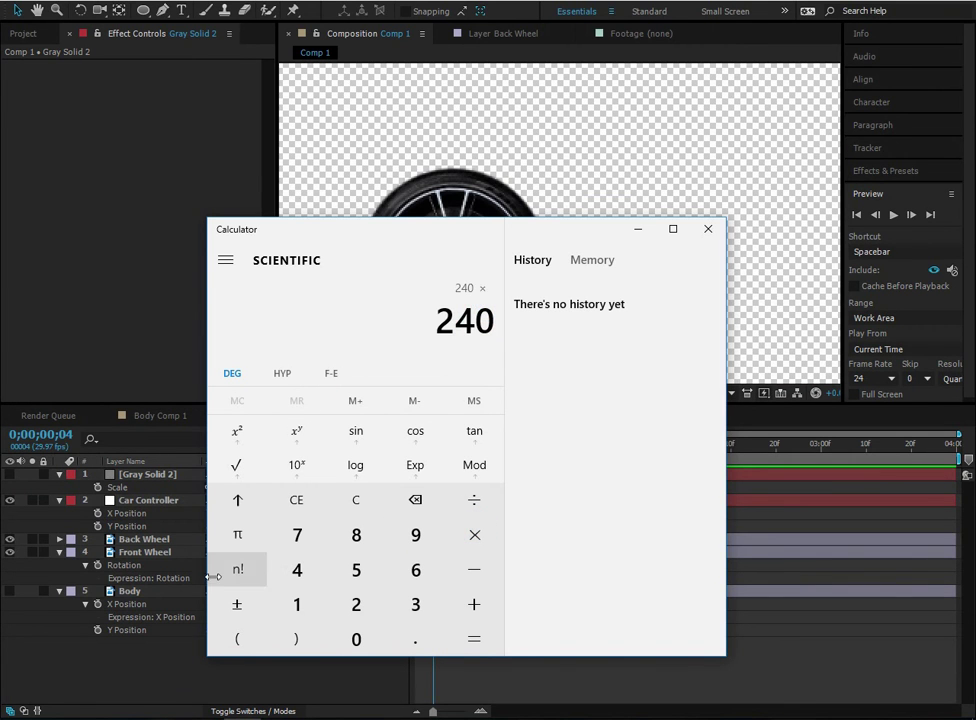
click(243, 537)
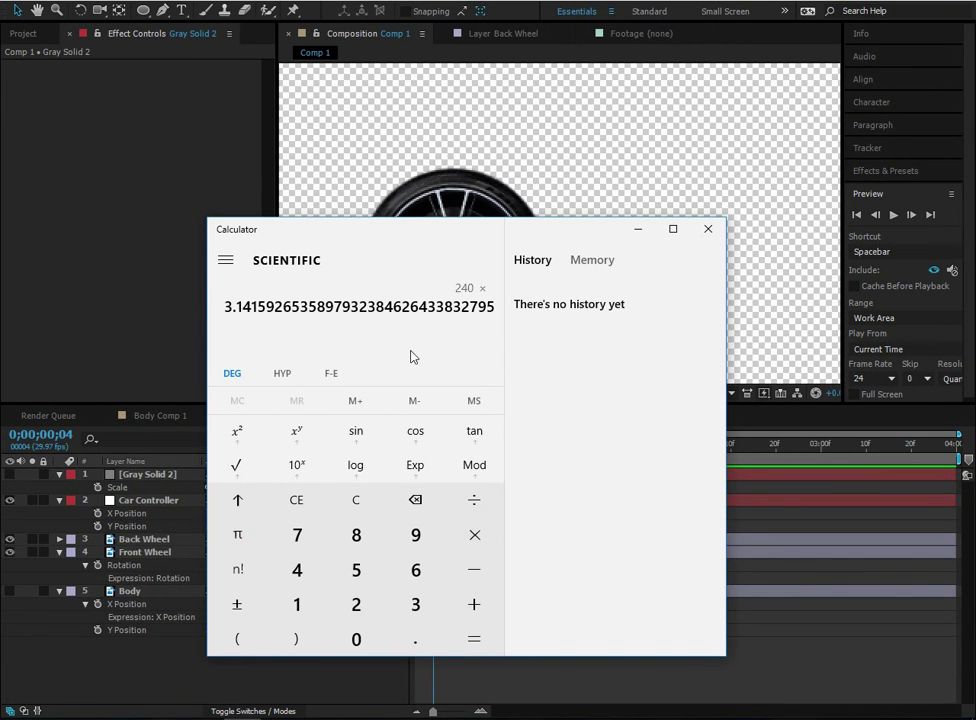
click(472, 639)
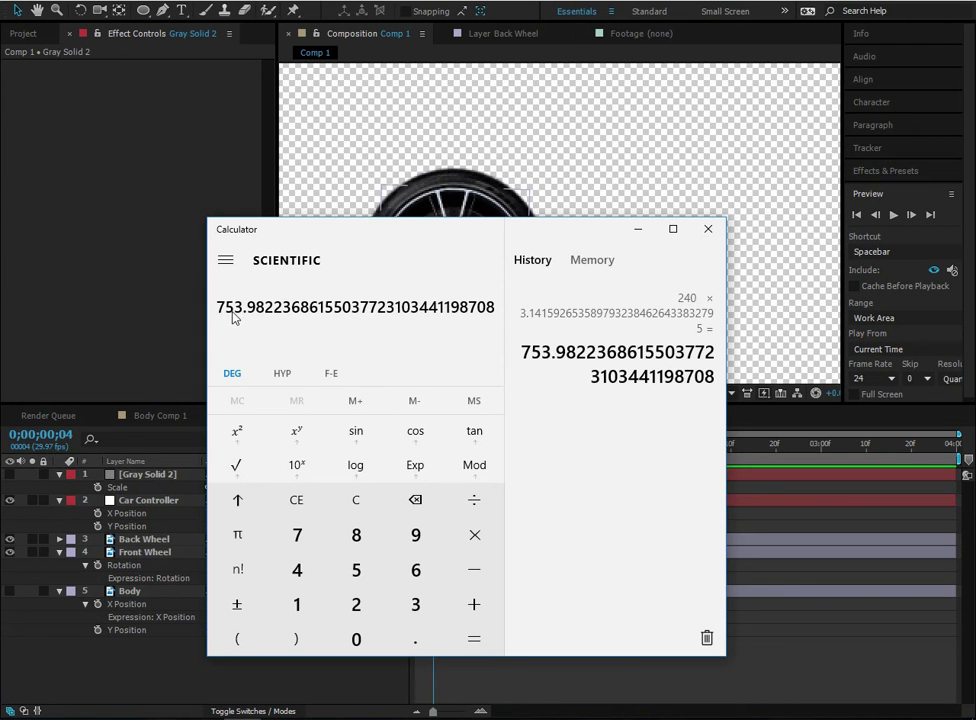
click(423, 103)
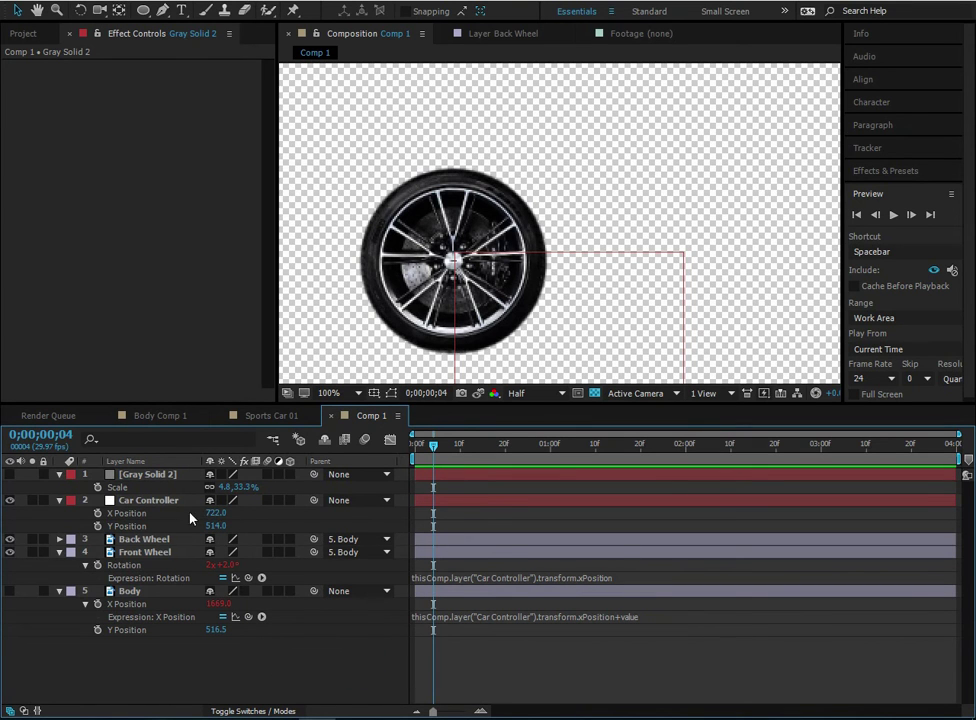
- Set the Car Controller null's X Position to 754
click(137, 513)
click(214, 513)
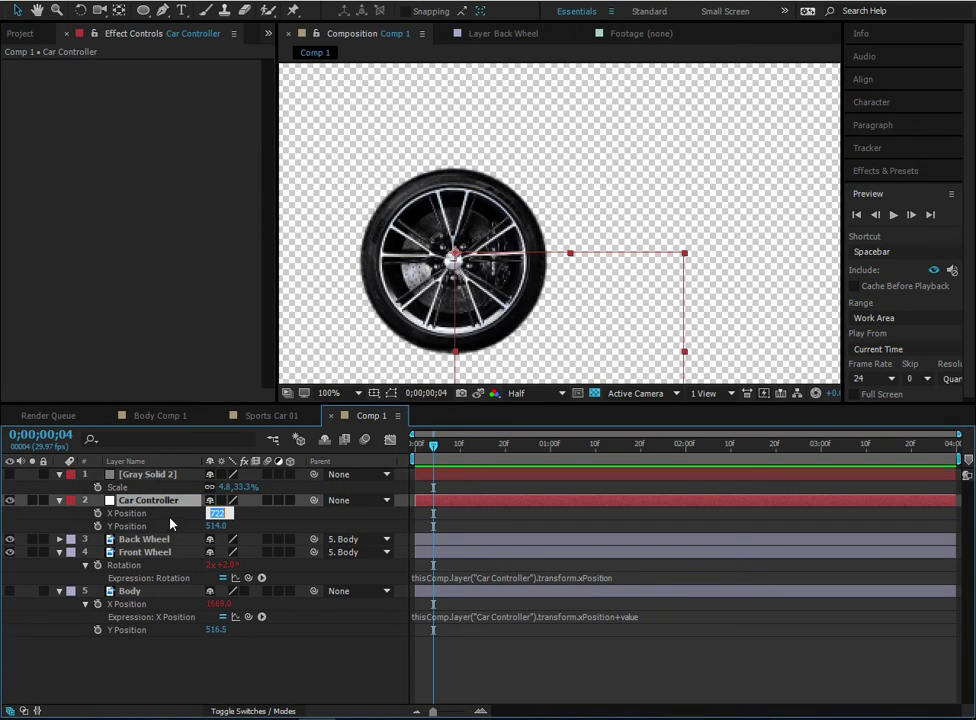
text(75)
- Divide the Front Wheel's Rotation expression by 754 by appending /754 after xPosition
click(632, 577)
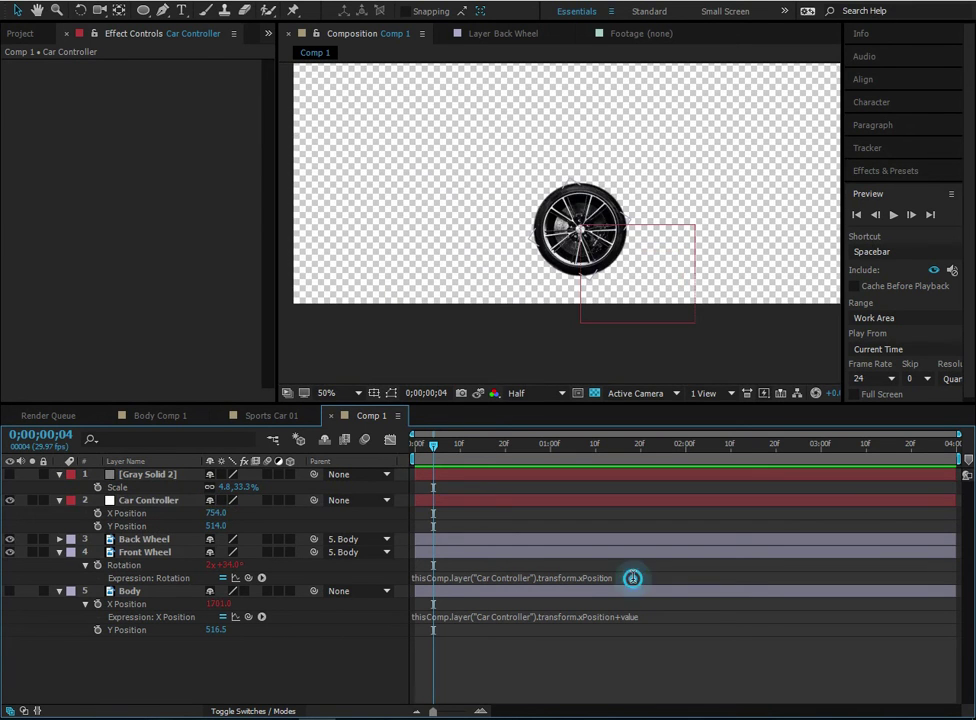
click(337, 686)
drag(206, 572, 218, 569)
click(617, 577)
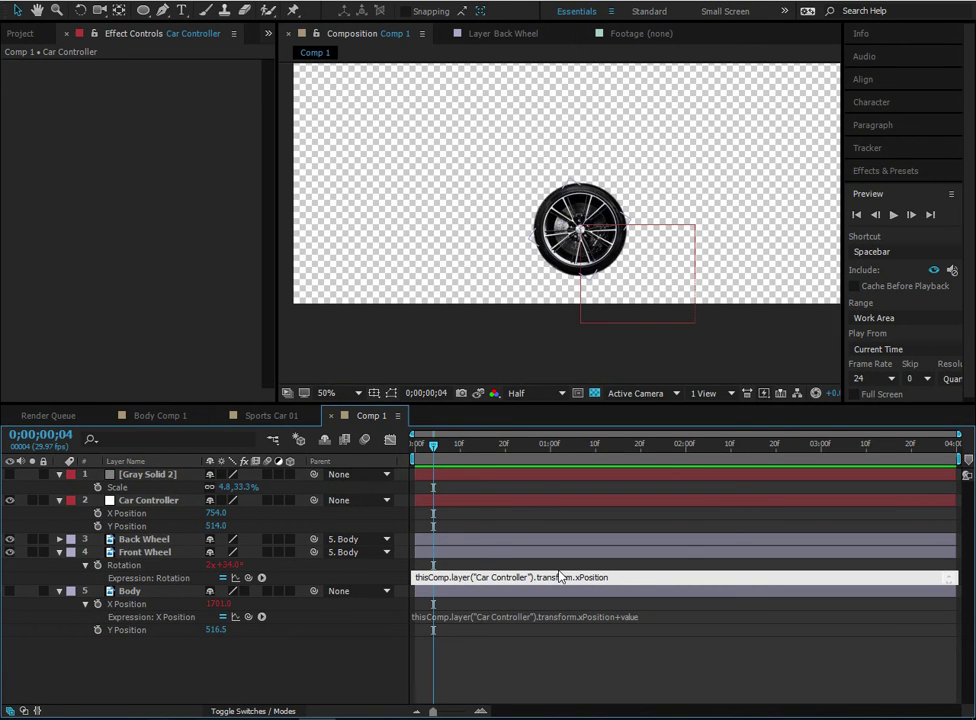
text(/754)
click(375, 689)
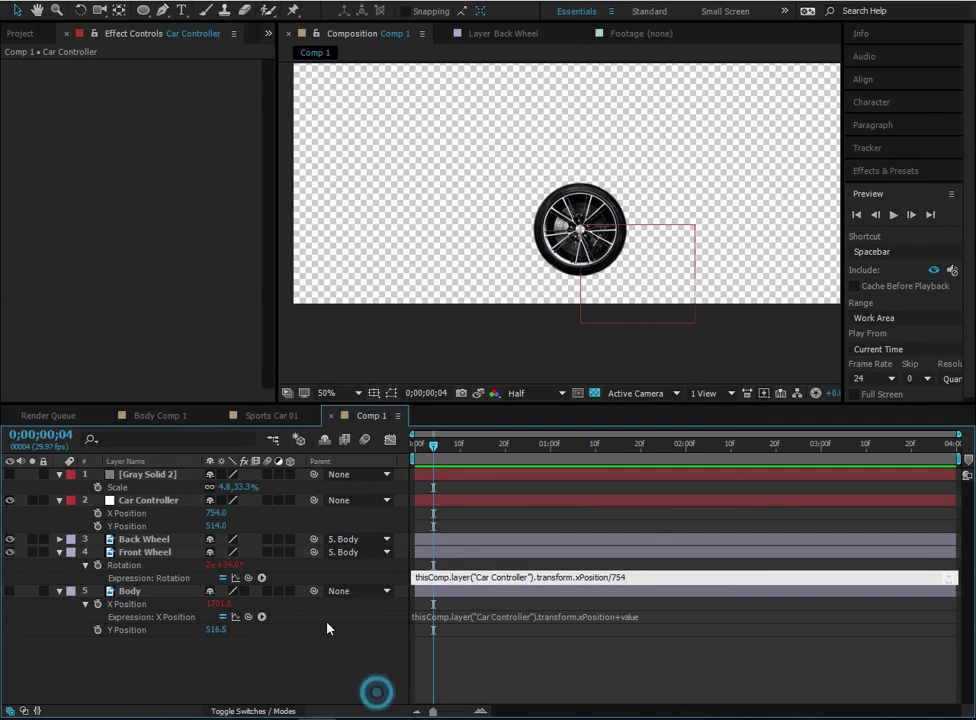
click(130, 514)
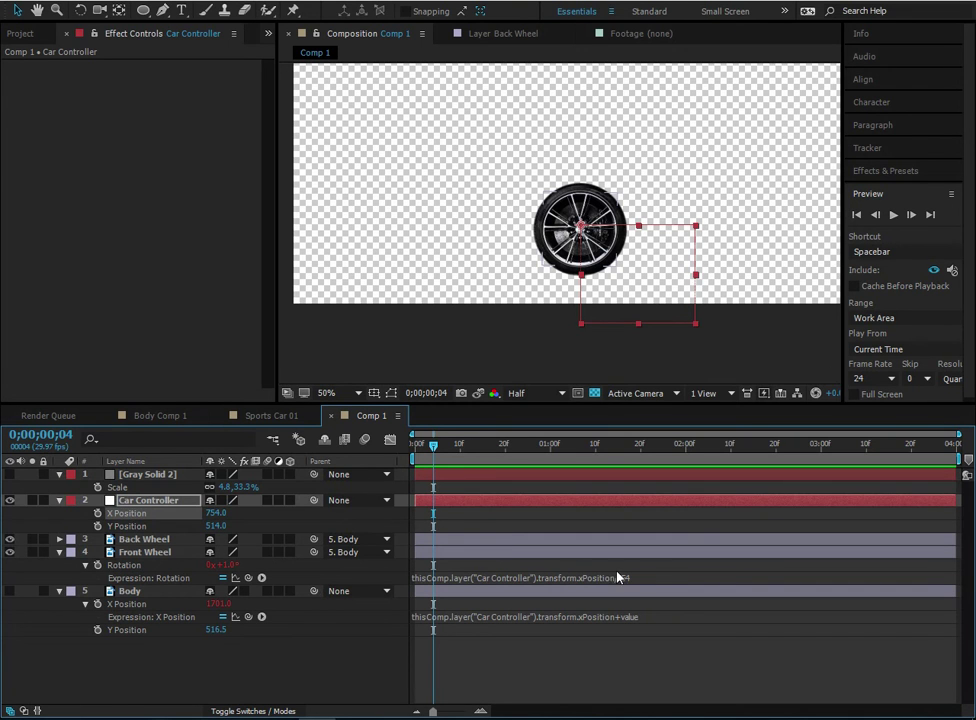
- Append *360 to the Front Wheel's Rotation expression, and move the Car Controller to 520, 600 with the Body layer shown
click(651, 575)
click(649, 576)
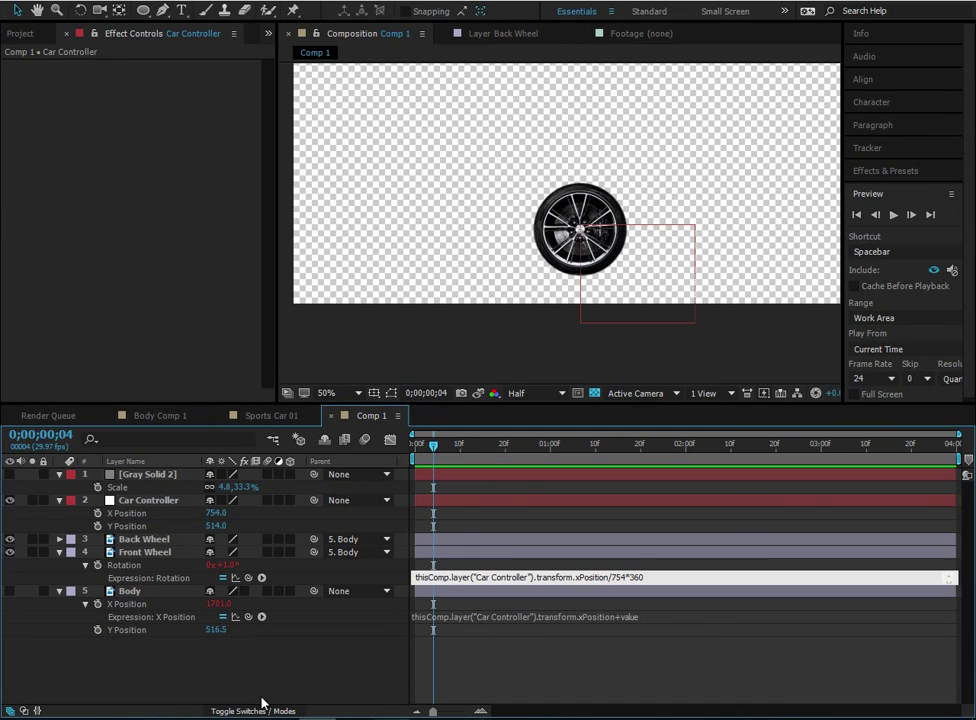
click(163, 645)
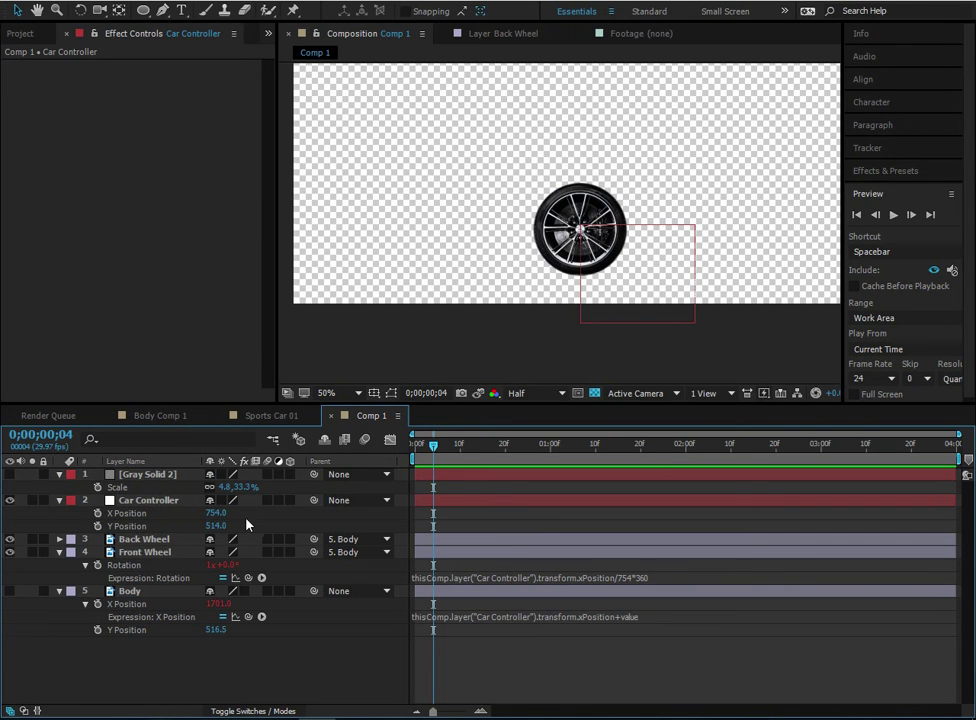
drag(616, 277, 504, 292)
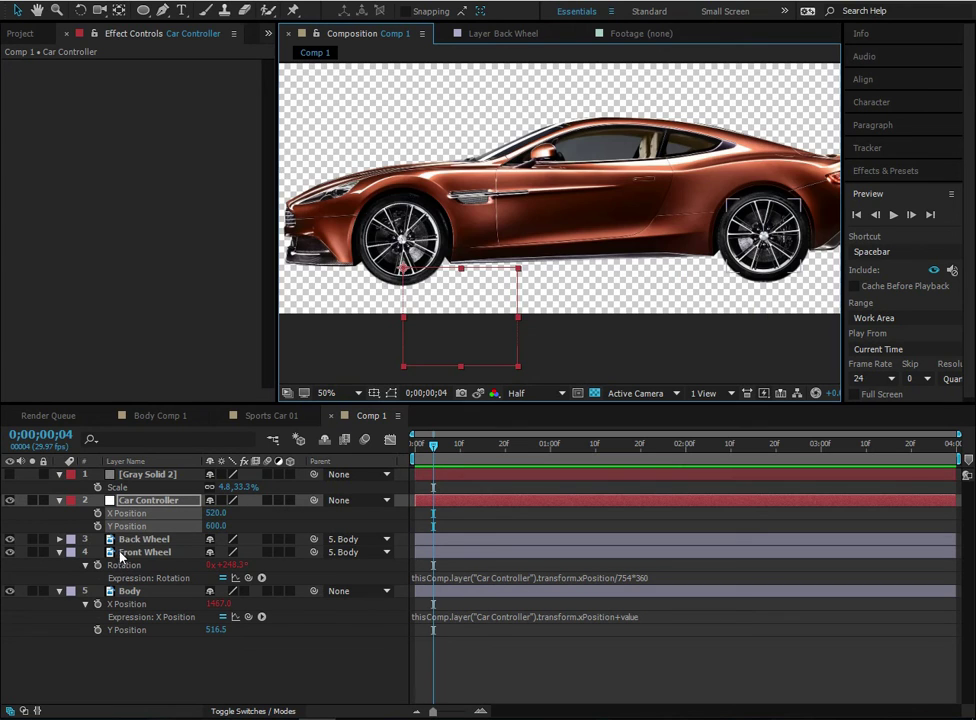
- Copy the Front Wheel's Rotation expression and apply it as an expression on the Back Wheel's Rotation
click(577, 578)
key(ctrl+c)
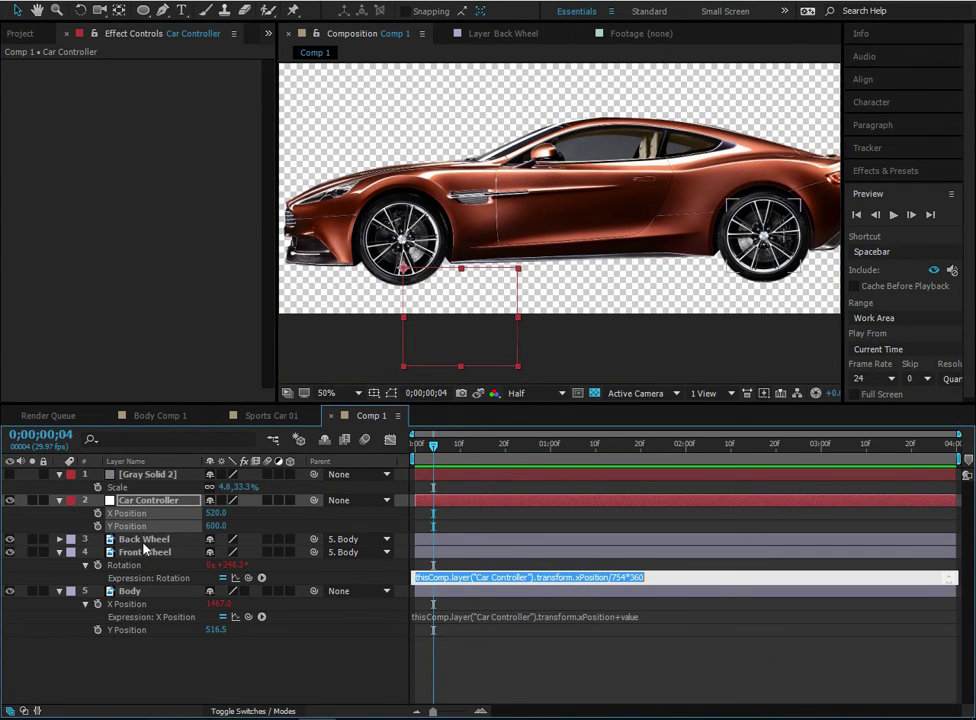
click(54, 531)
click(59, 540)
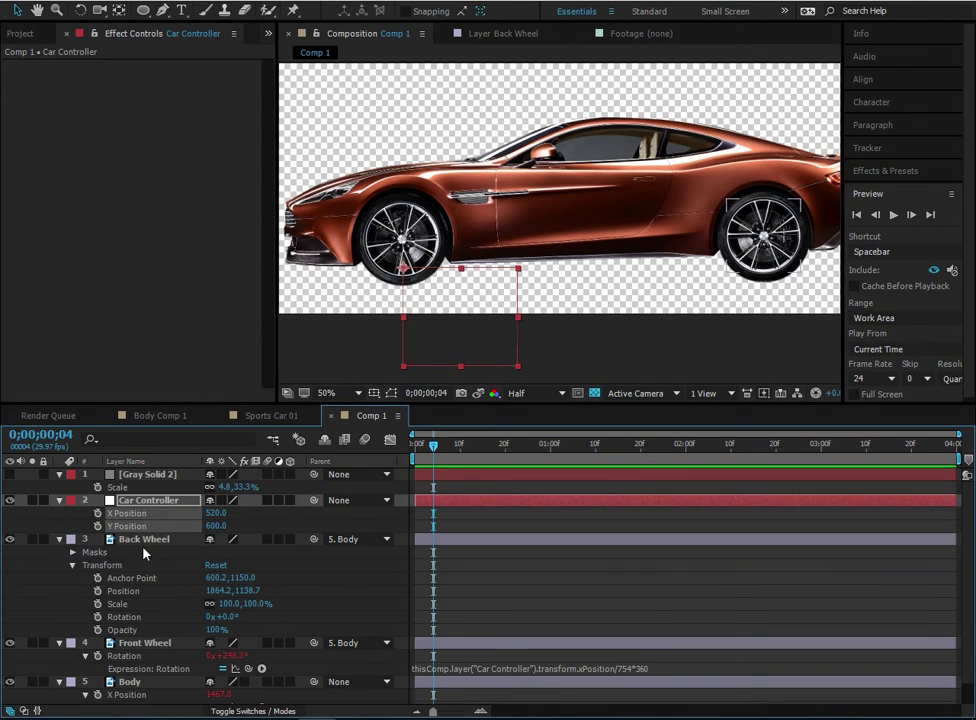
click(143, 541)
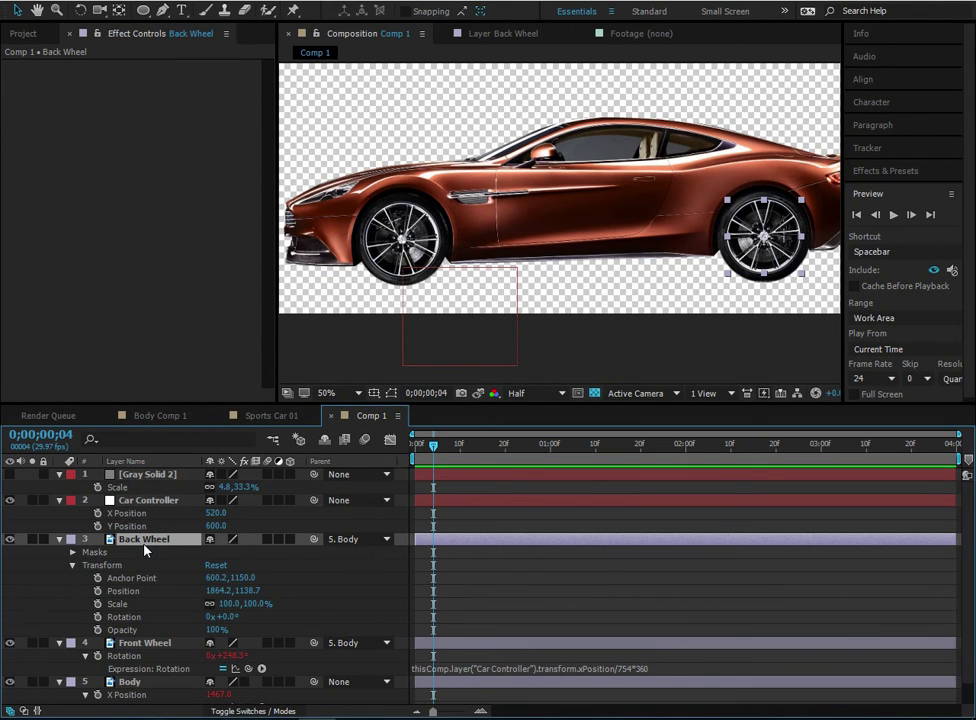
key(r)
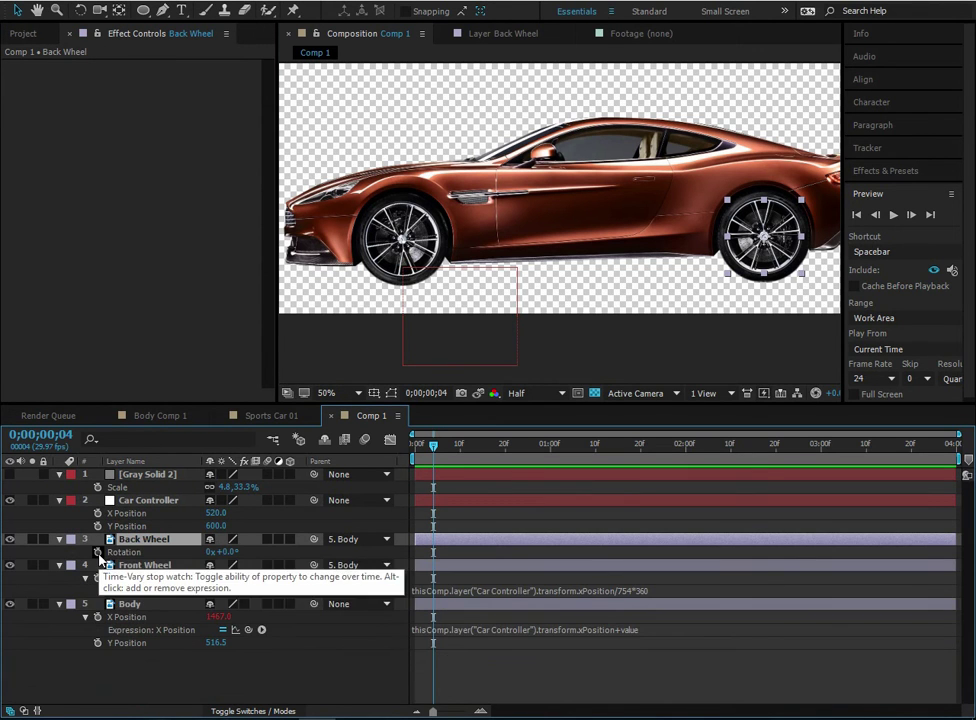
alt+click(98, 553)
key(ctrl+v)
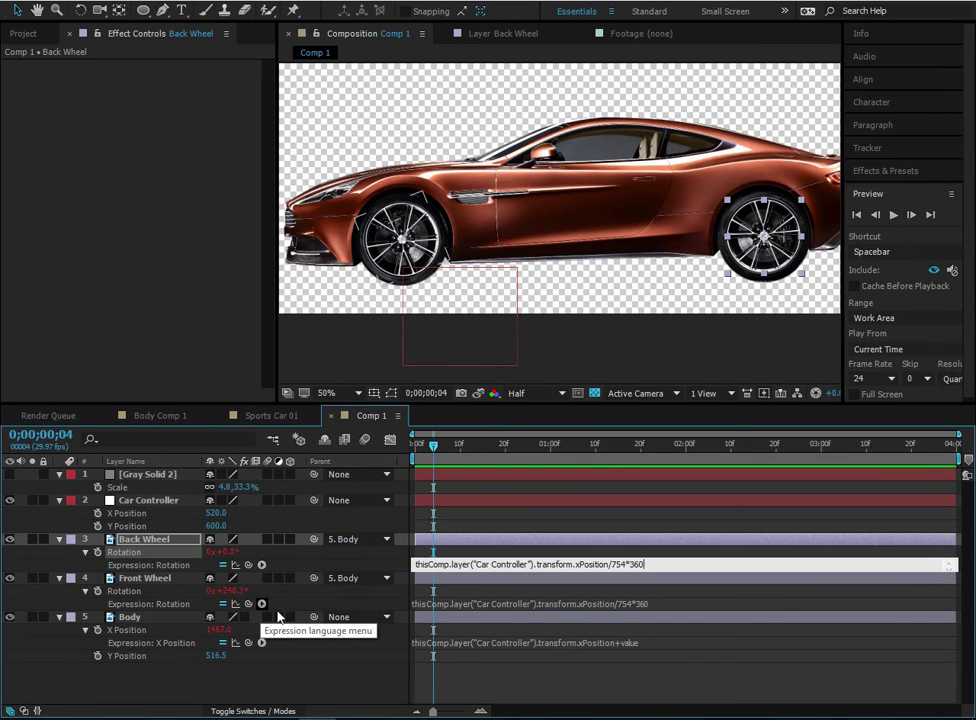
click(457, 366)
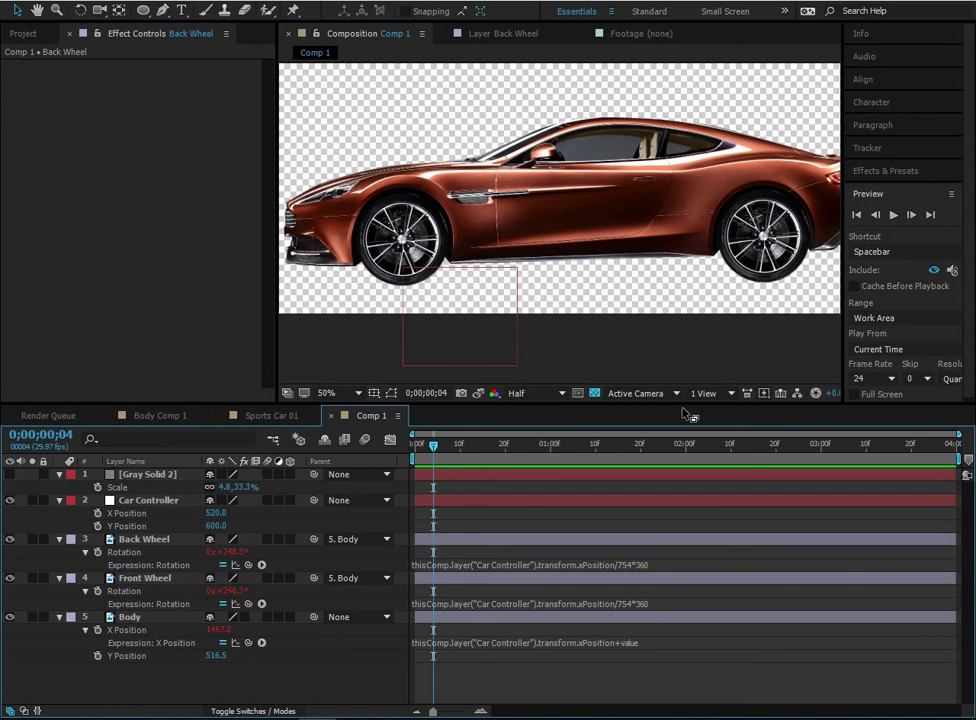
- Move the Car Controller null up to 516, 182 and select the Body layer with its Rotation property shown
drag(434, 290, 436, 194)
click(576, 287)
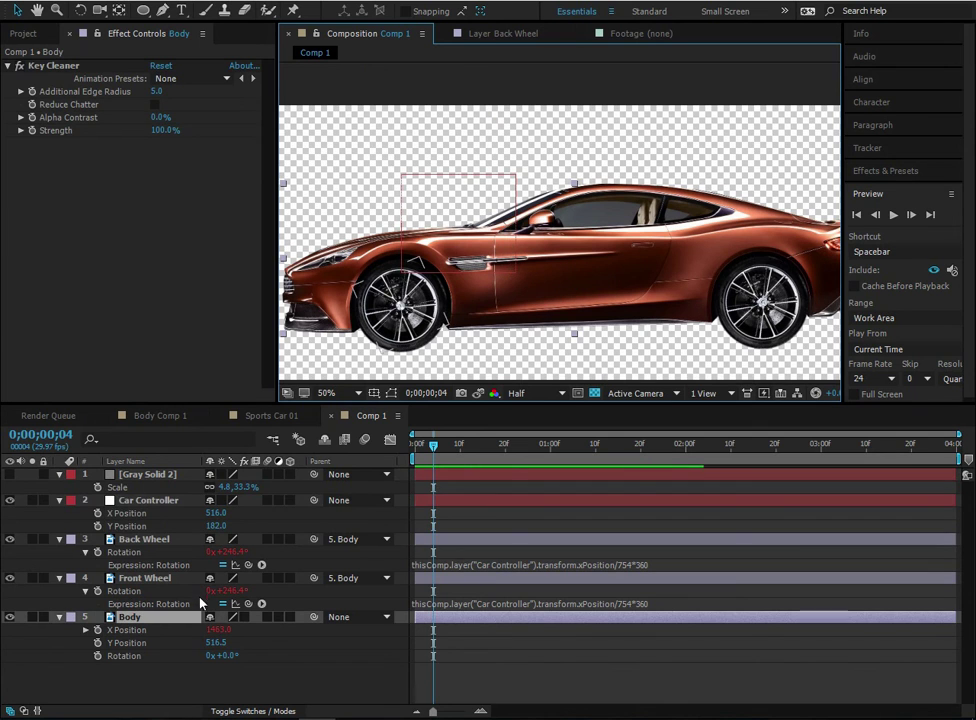
- Try rotating the Body layer to 11 degrees, and undo the rotation
click(225, 655)
click(112, 617)
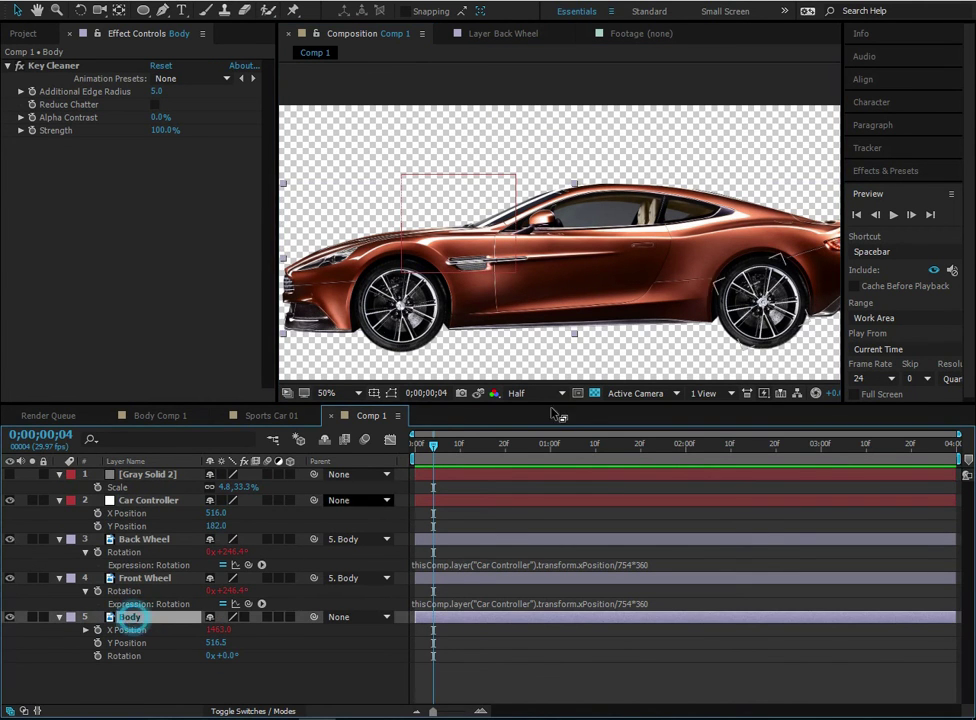
click(223, 656)
drag(223, 656, 256, 658)
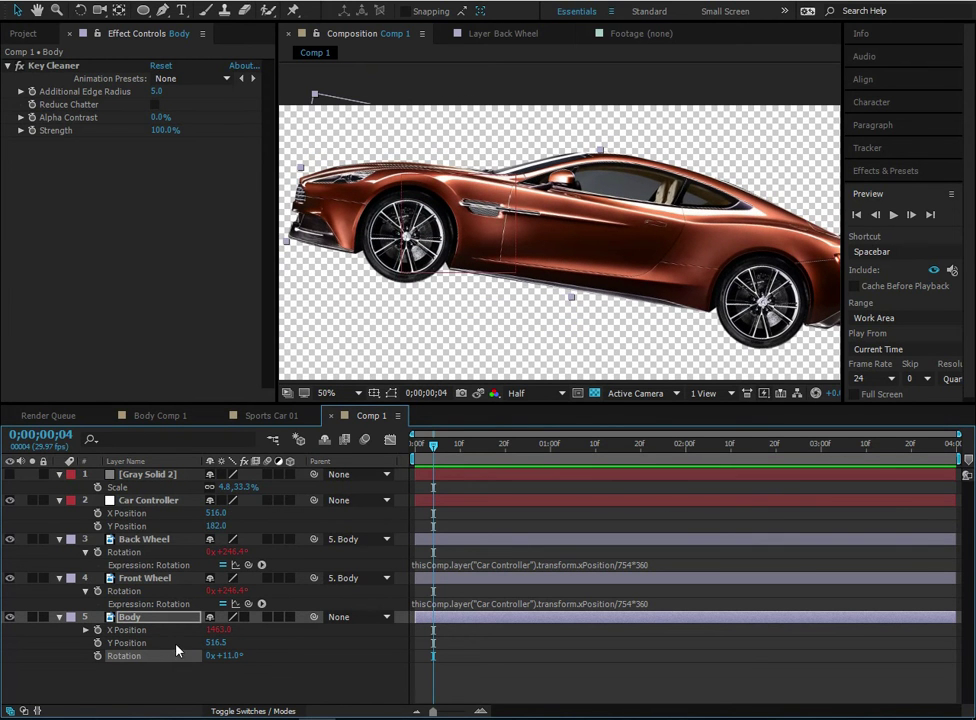
key(ctrl+z)
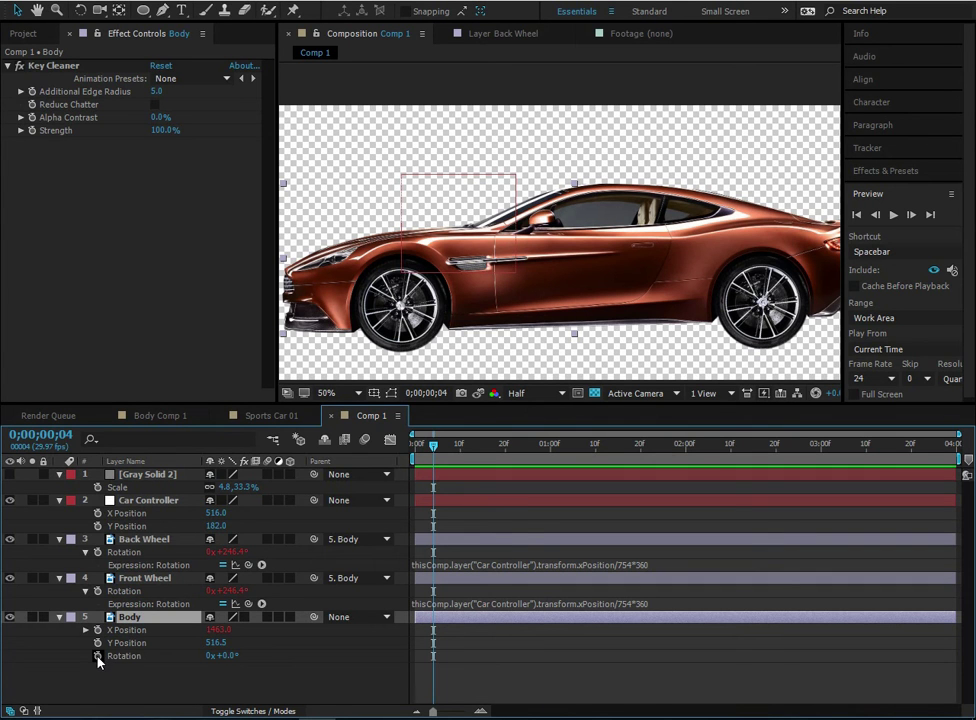
- Add an expression to the Body layer's Rotation and replace its default text with "x = ;"
alt+click(100, 657)
click(125, 680)
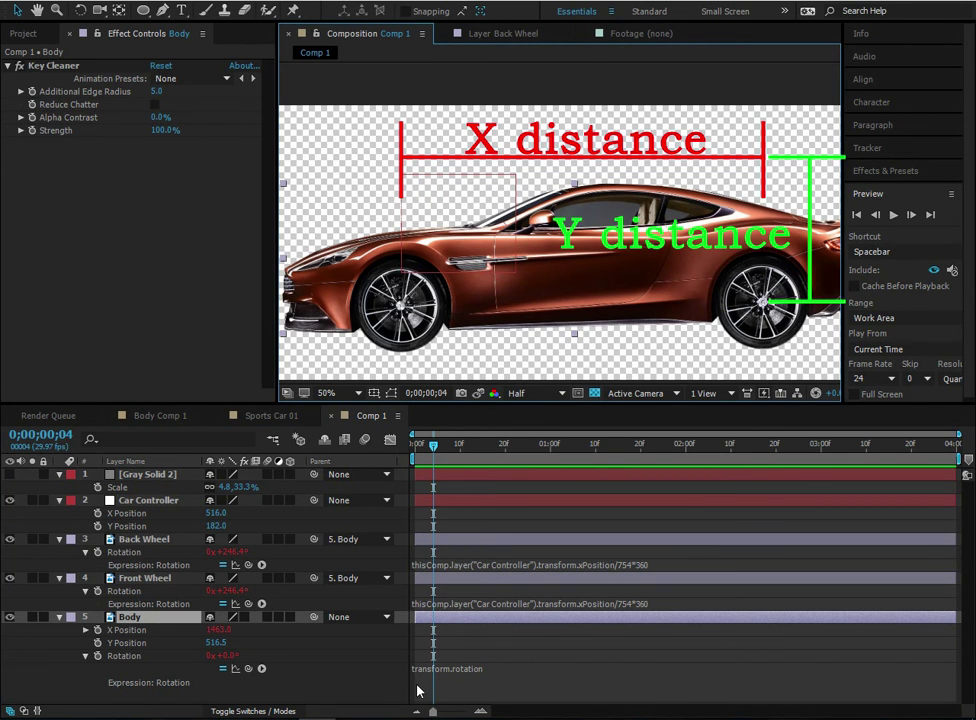
click(484, 669)
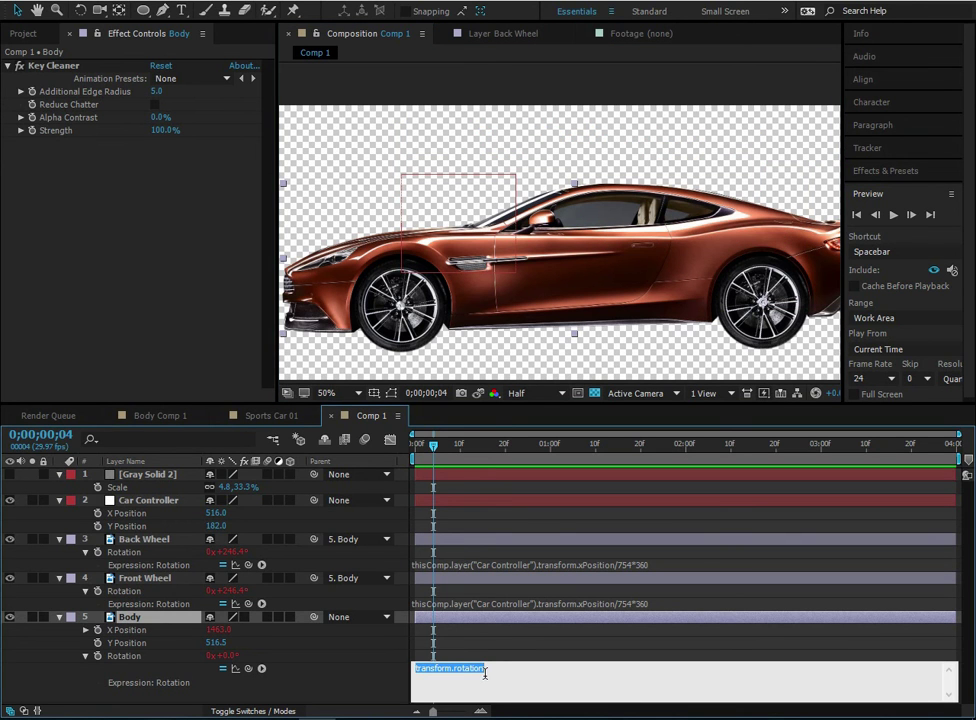
text(x = ;)
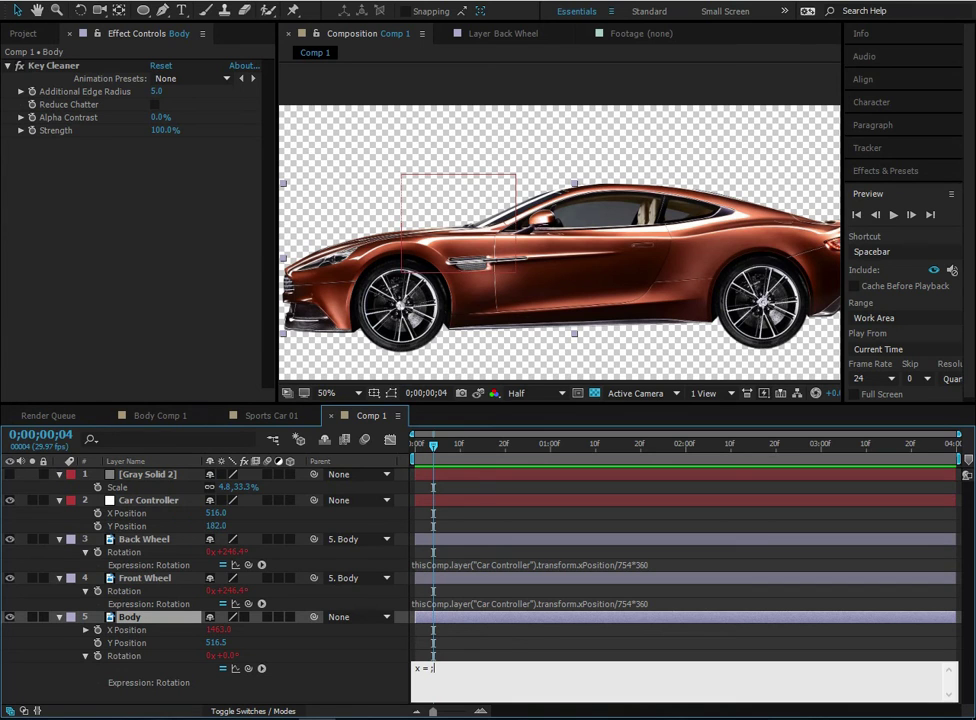
click(421, 670)
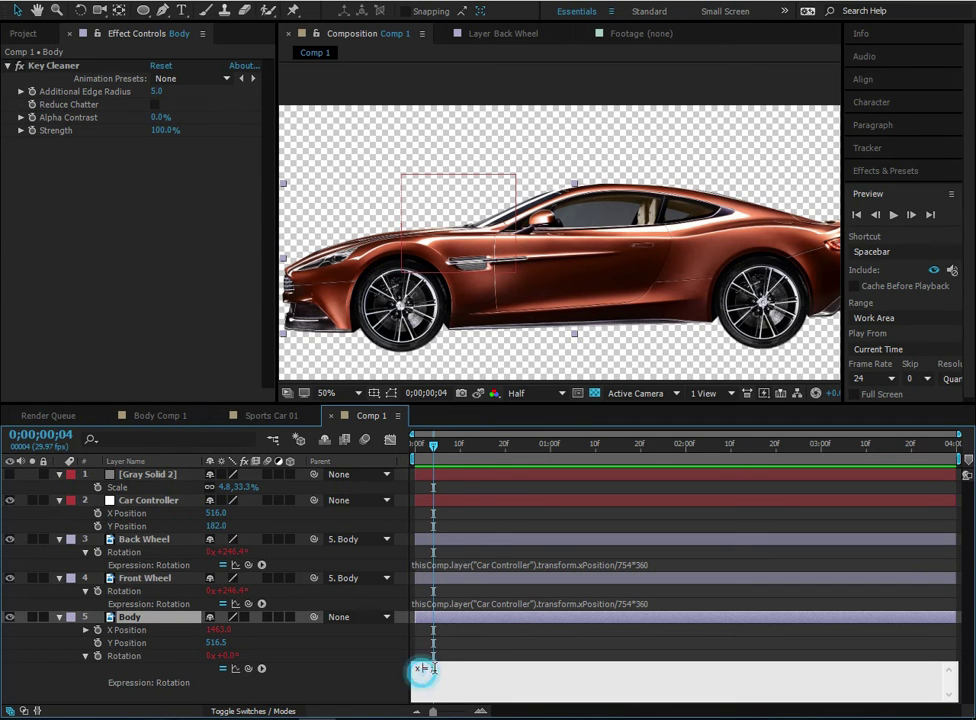
click(429, 667)
text(;)
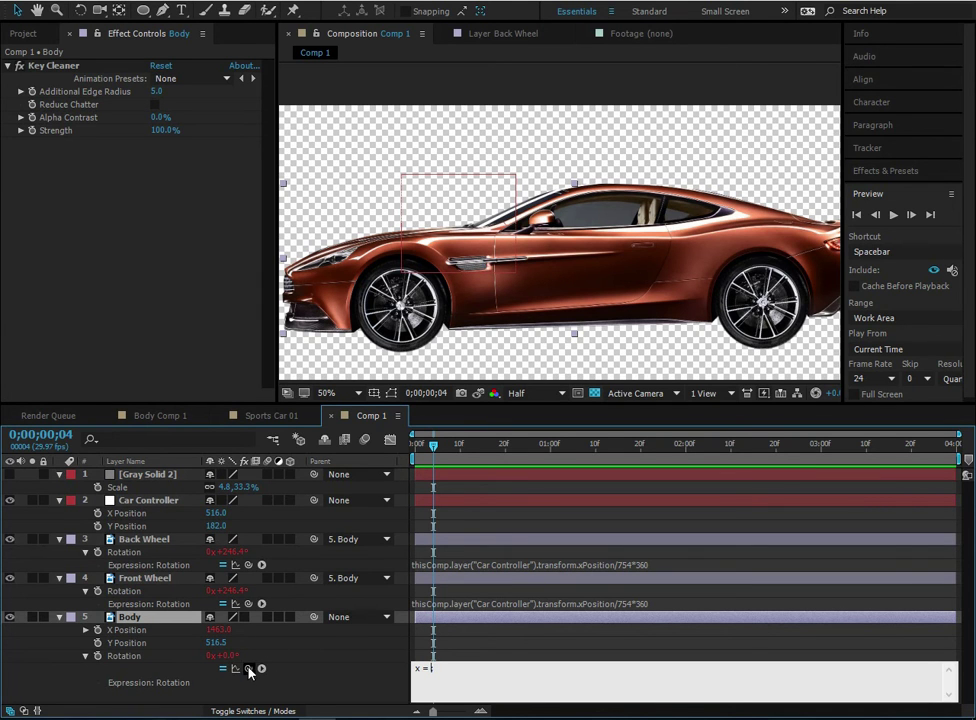
- Define x in the Body's Rotation expression as the Car Controller's X Position minus the Body's own X Position
drag(248, 668, 128, 513)
key(BackSpace)
text(-;)
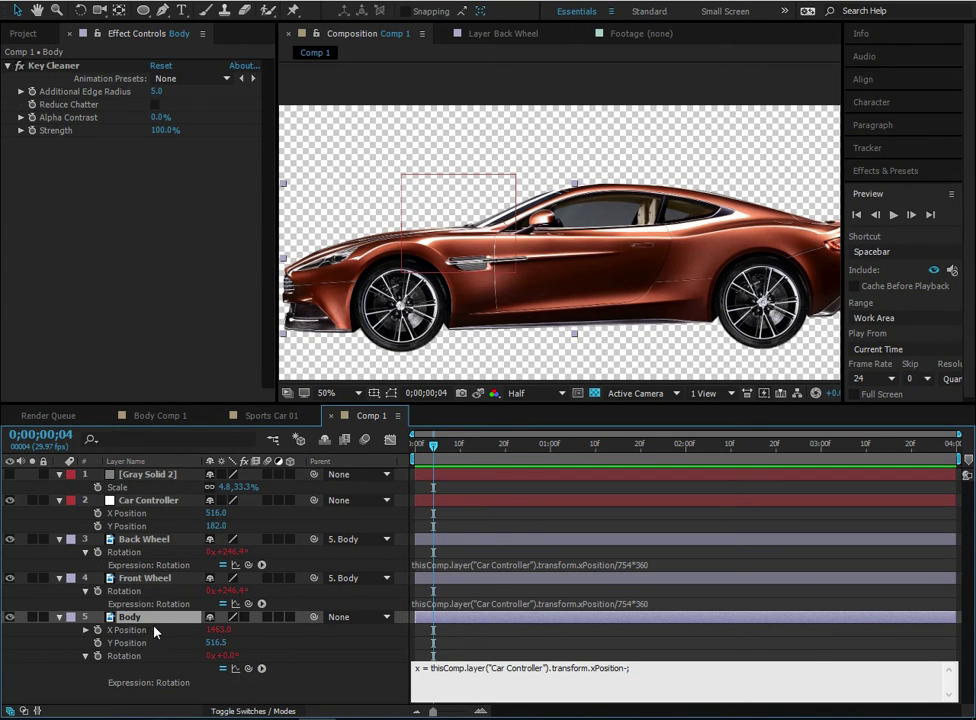
drag(248, 668, 150, 630)
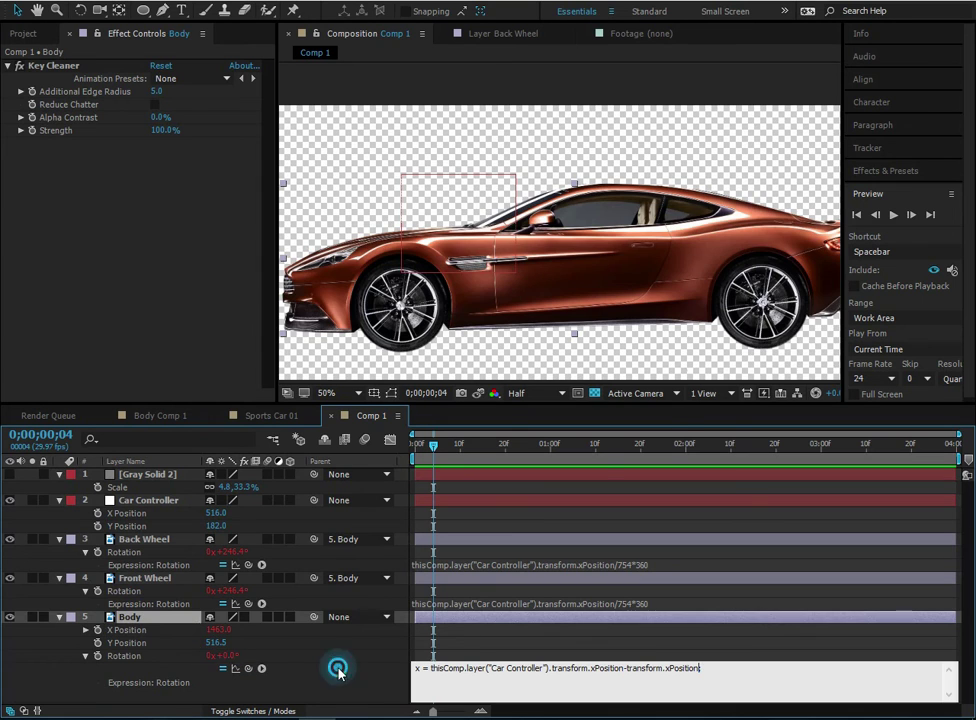
click(338, 670)
click(131, 618)
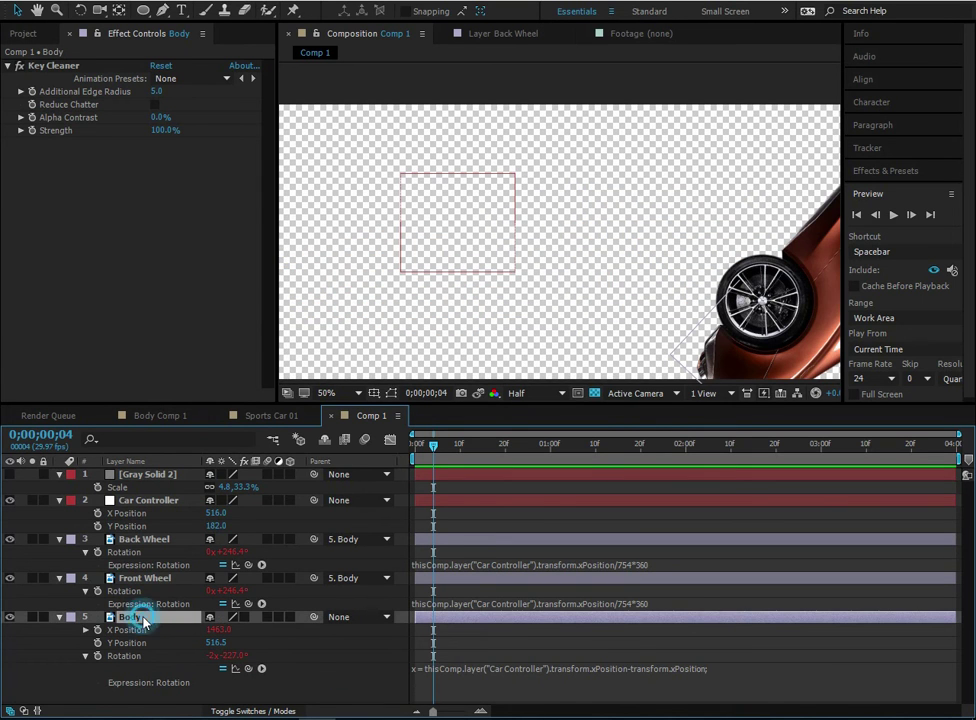
- Reopen the Body's Rotation expression and start a second line below the x definition
click(689, 667)
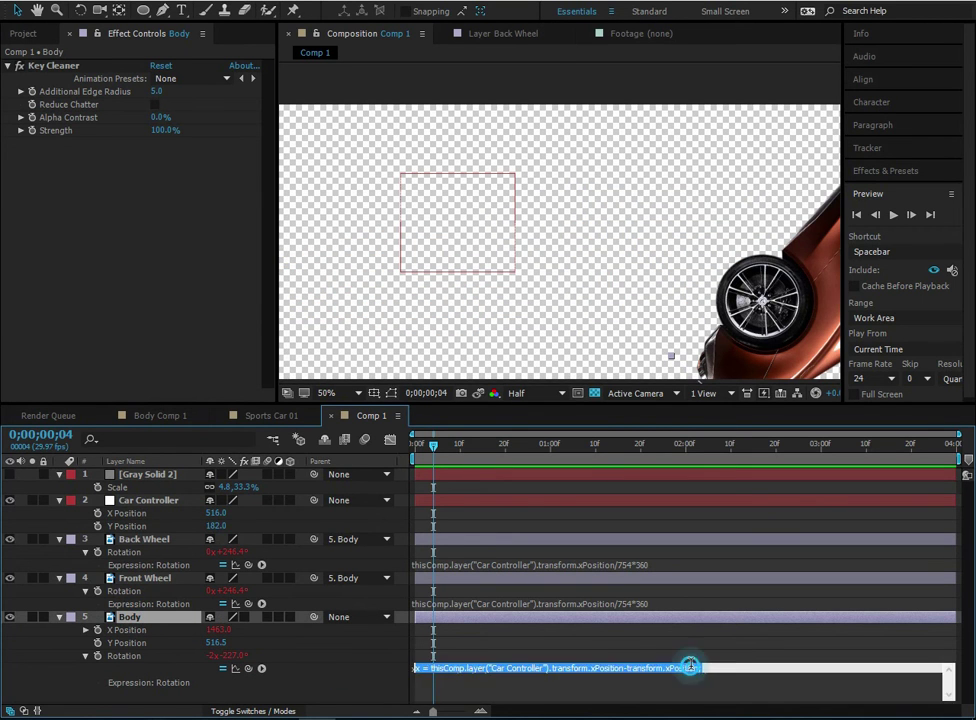
click(734, 667)
key(Return)
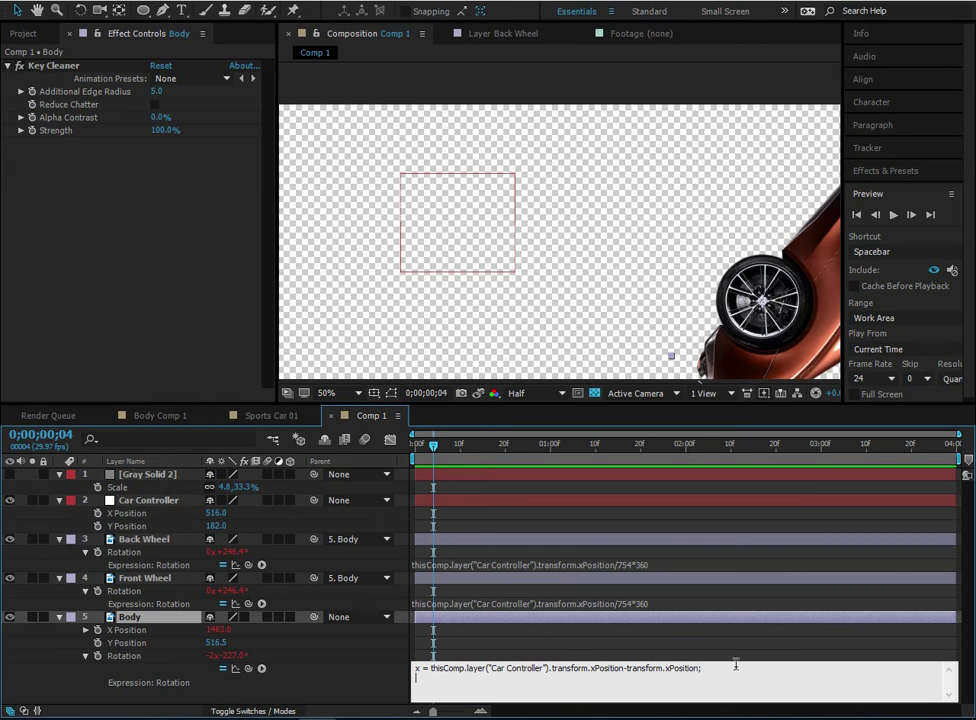
text(a;lskdjf;lksd)
key(BackSpace)
key(BackSpace)
key(BackSpace)
key(BackSpace)
key(BackSpace)
key(BackSpace)
key(BackSpace)
key(BackSpace)
key(BackSpace)
key(BackSpace)
key(BackSpace)
key(BackSpace)
- Define y in the Body's Rotation expression as the Car Controller's Y Position minus the Body's own Y Position, ending with a semicolon
text(y =)
drag(250, 668, 130, 527)
text(-)
drag(236, 668, 125, 643)
text(;)
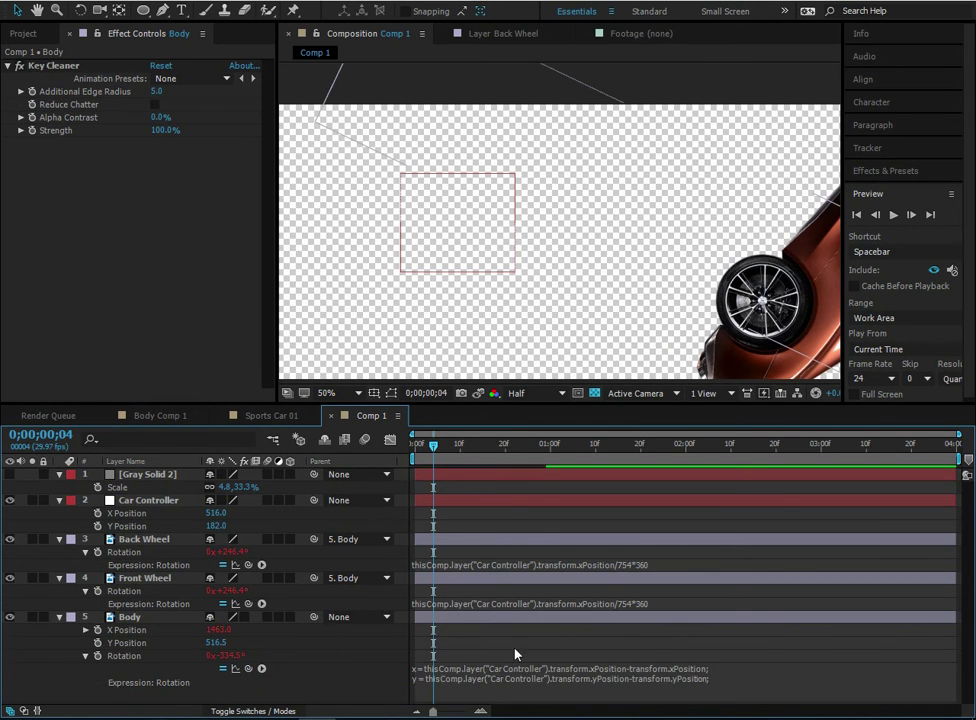
click(514, 658)
- Add a third line to the Body's Rotation expression containing Math.atan2(x,y)
click(425, 673)
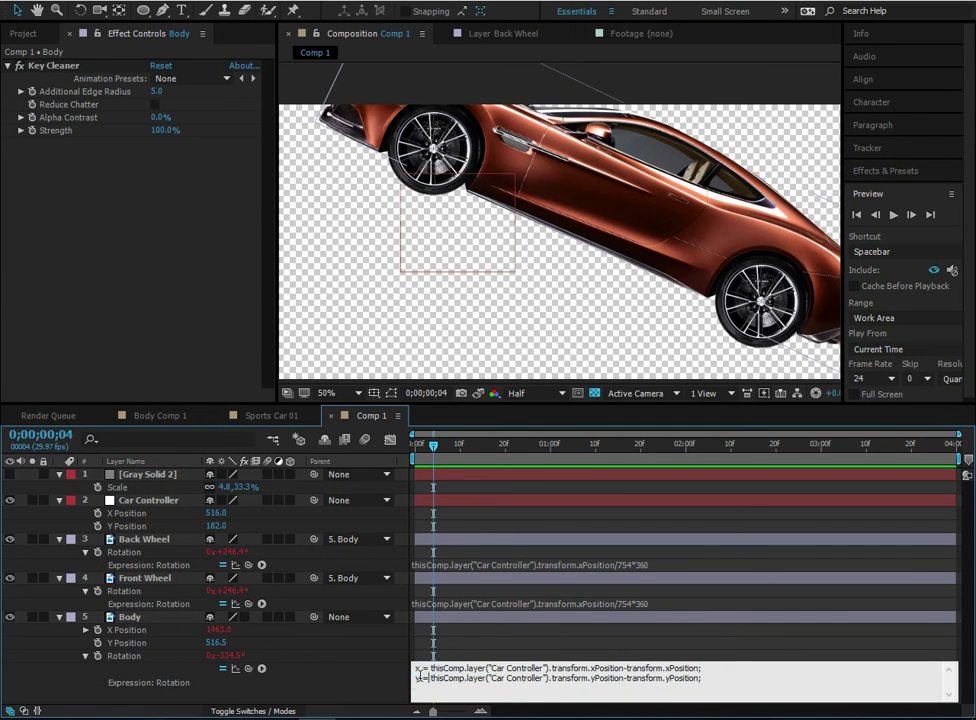
click(735, 675)
key(Return)
text(Math)
text(.atan)
text(2())
text(,)
text(x)
text(y)
text(y)
- Convert the arctangent to degrees by adding /Math.PI*180 after Math.atan2(x,y)
text(/Math.PI)
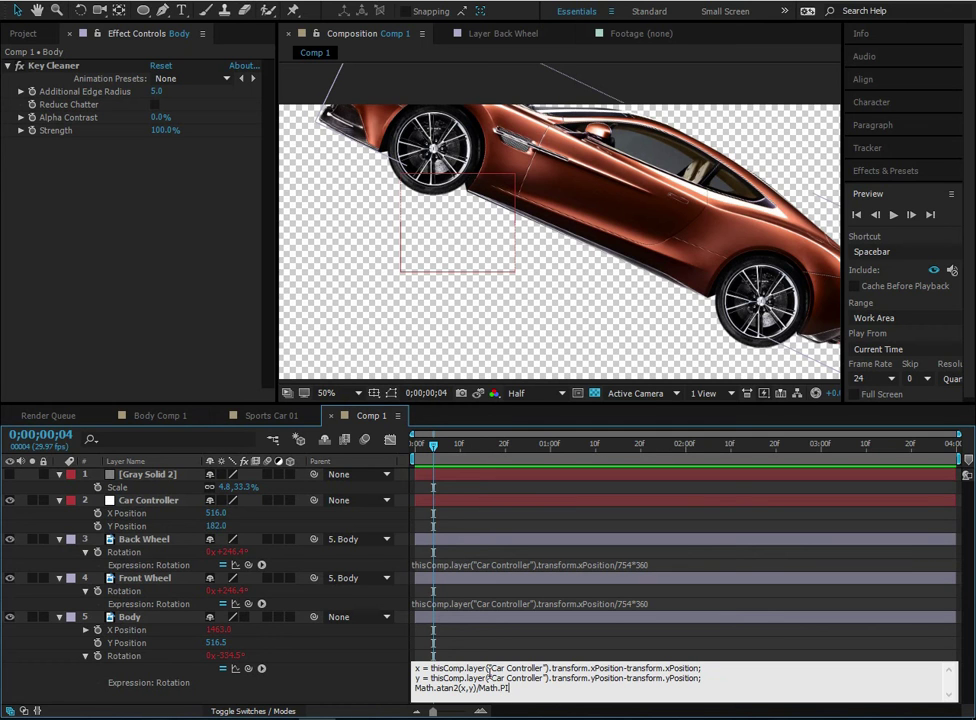
text(*180)
key(BackSpace)
key(BackSpace)
key(BackSpace)
text(180)
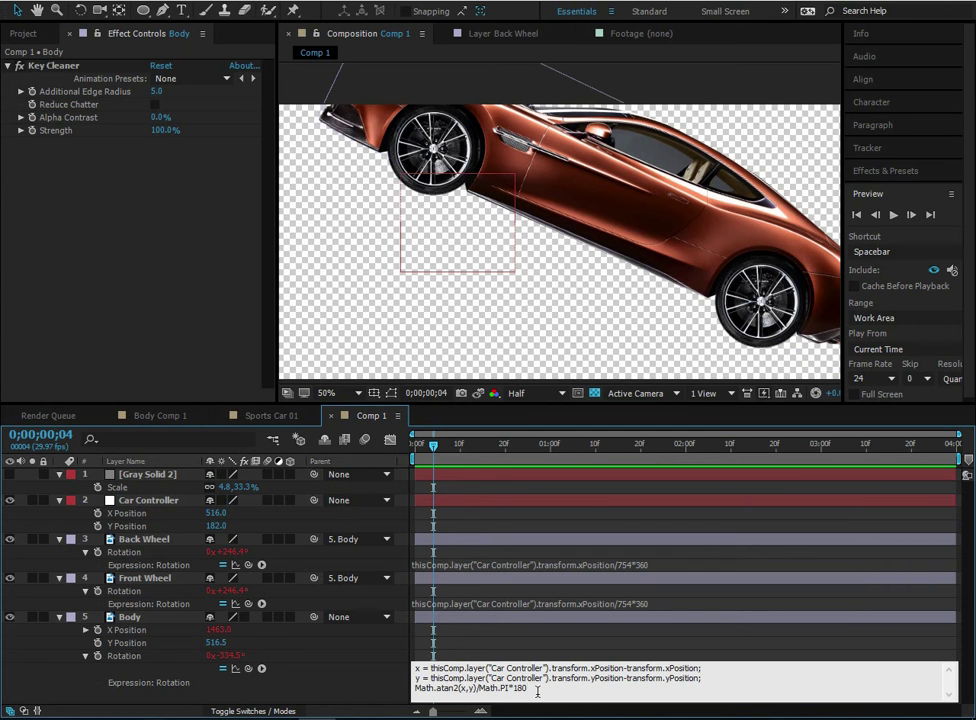
drag(414, 689, 452, 689)
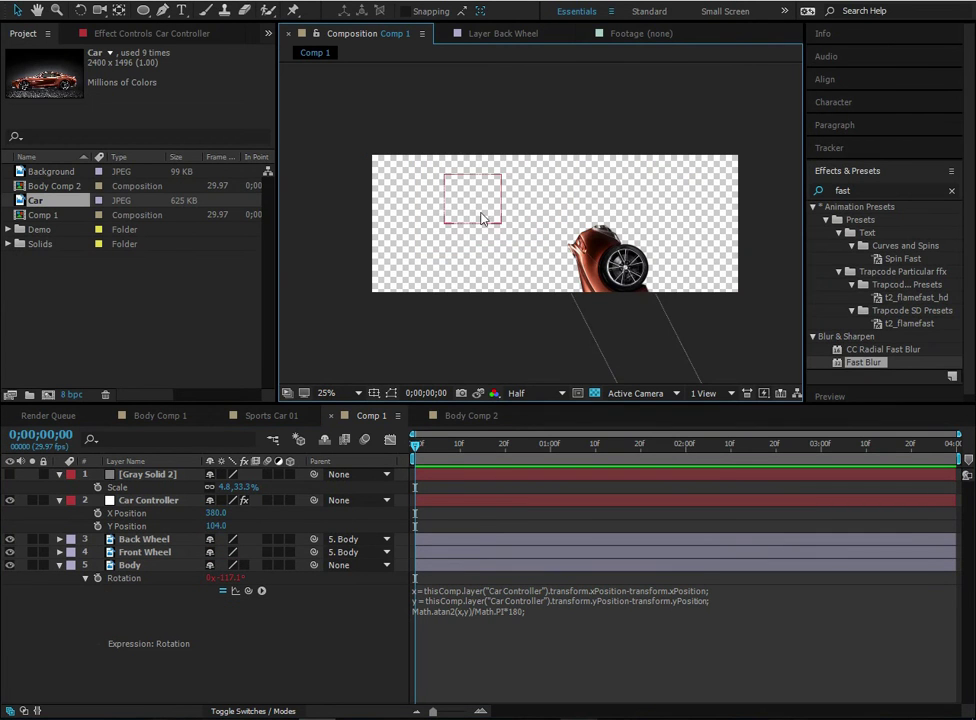
- Move the Car Controller to 436, 636 and invert the Body's Rotation expression by adding *-1 after 180
drag(477, 212, 480, 248)
mouse_move(481, 310)
mouse_down()
mouse_move(450, 365)
mouse_move(470, 400)
mouse_move(486, 305)
mouse_up()
click(519, 614)
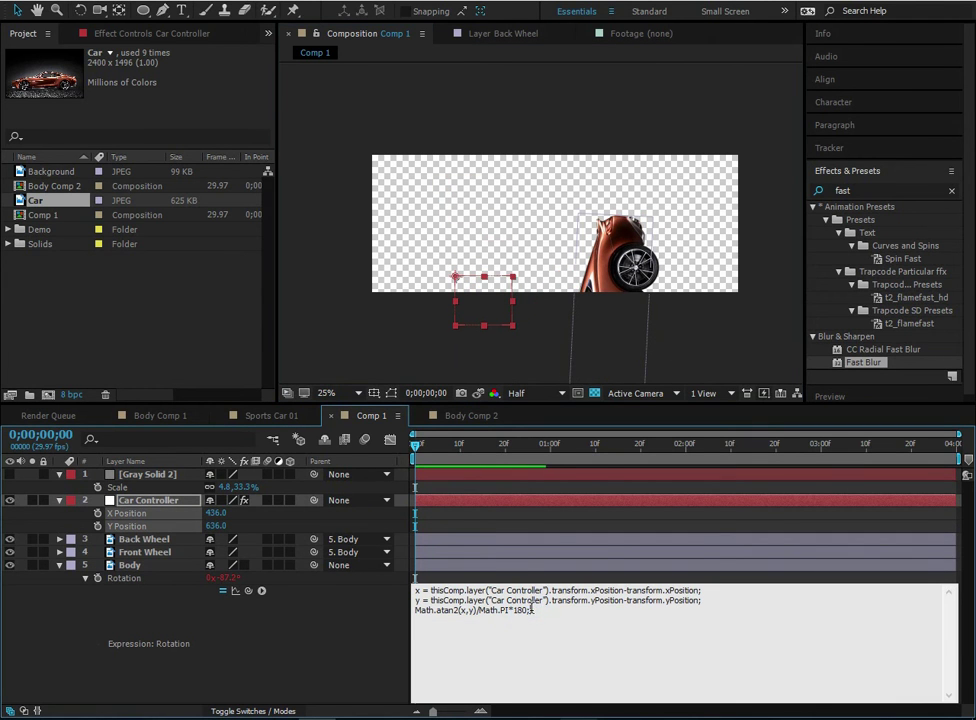
text(*-1)
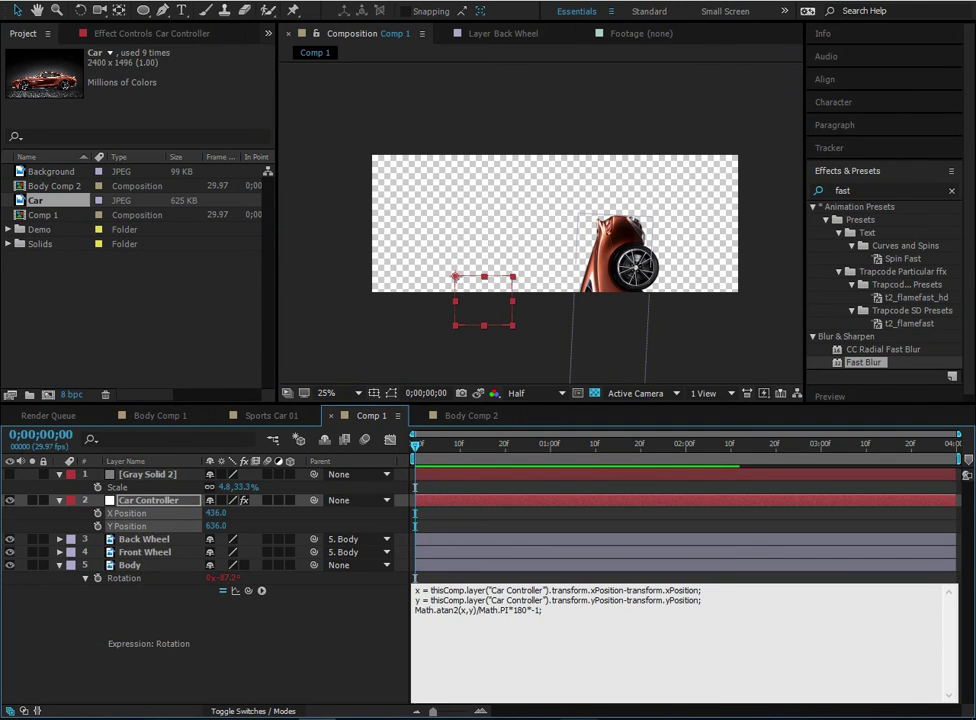
click(292, 658)
- Move the Car Controller to 492, 580, add -90 after *-1 in the Body's Rotation expression, and test the tilt with the null
click(494, 300)
drag(511, 263, 507, 312)
click(540, 609)
click(541, 609)
text(-90)
click(355, 649)
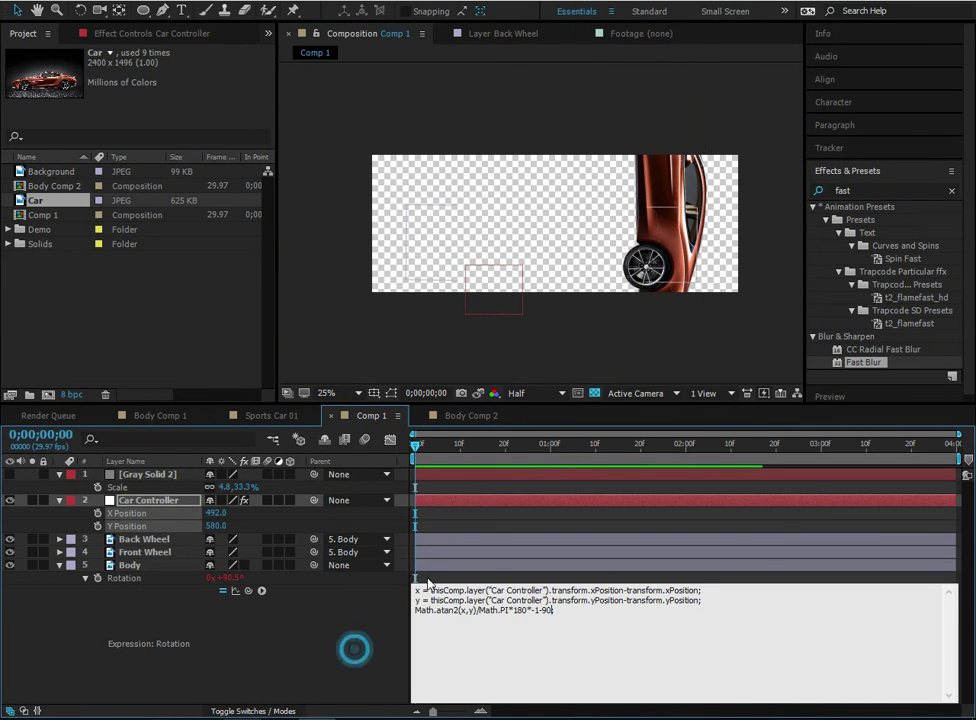
mouse_move(503, 285)
mouse_down()
mouse_move(450, 306)
mouse_move(533, 279)
mouse_move(520, 285)
mouse_up()
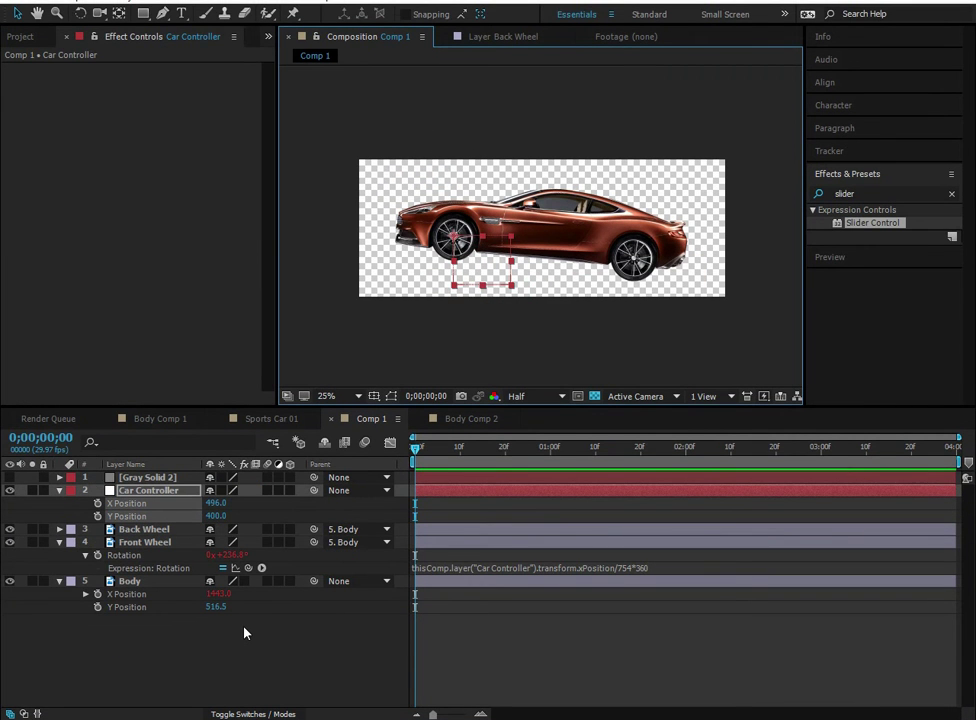
- Create a composition-sized dark blue solid named Floor
key(ctrl+y)
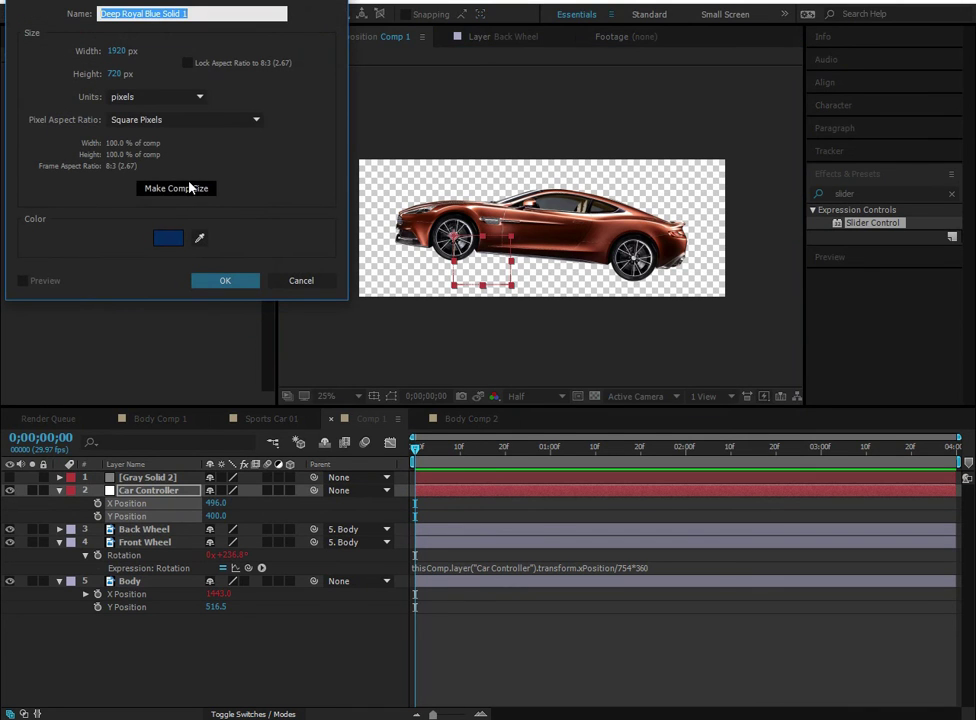
text(Floor)
key(Return)
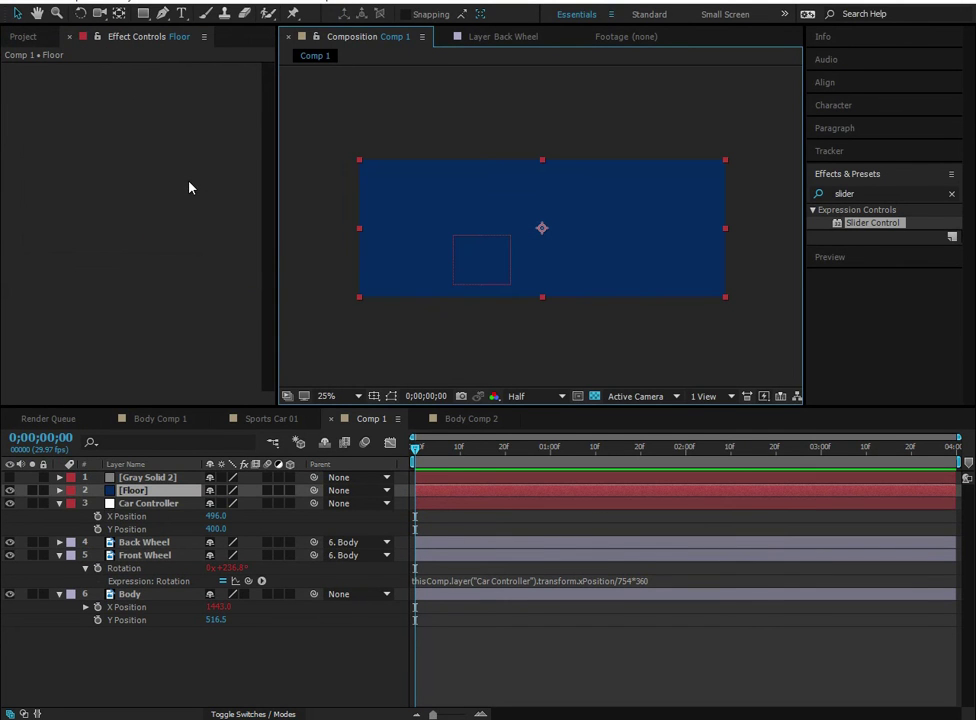
- Set the Floor layer's vertical Anchor Point value to 0
key(a)
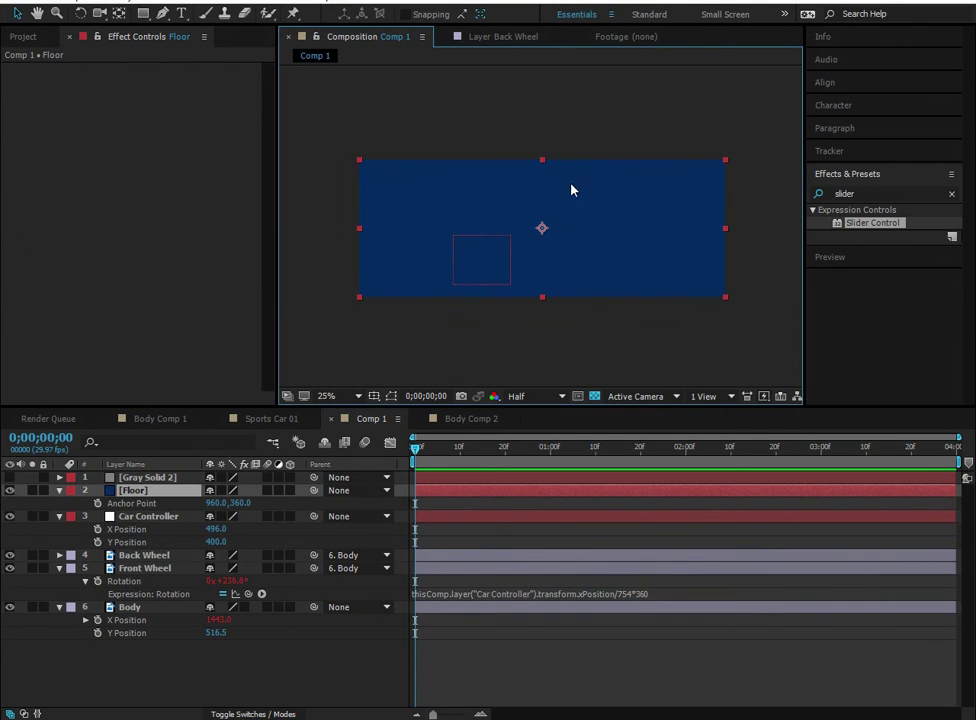
click(240, 502)
text(0)
key(Return)
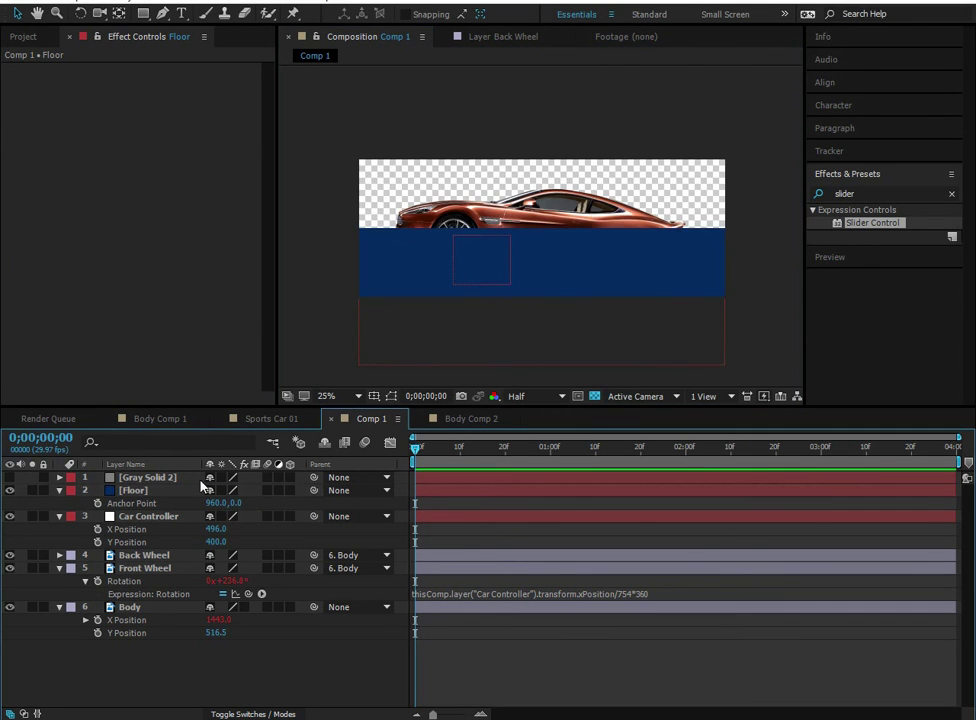
click(150, 492)
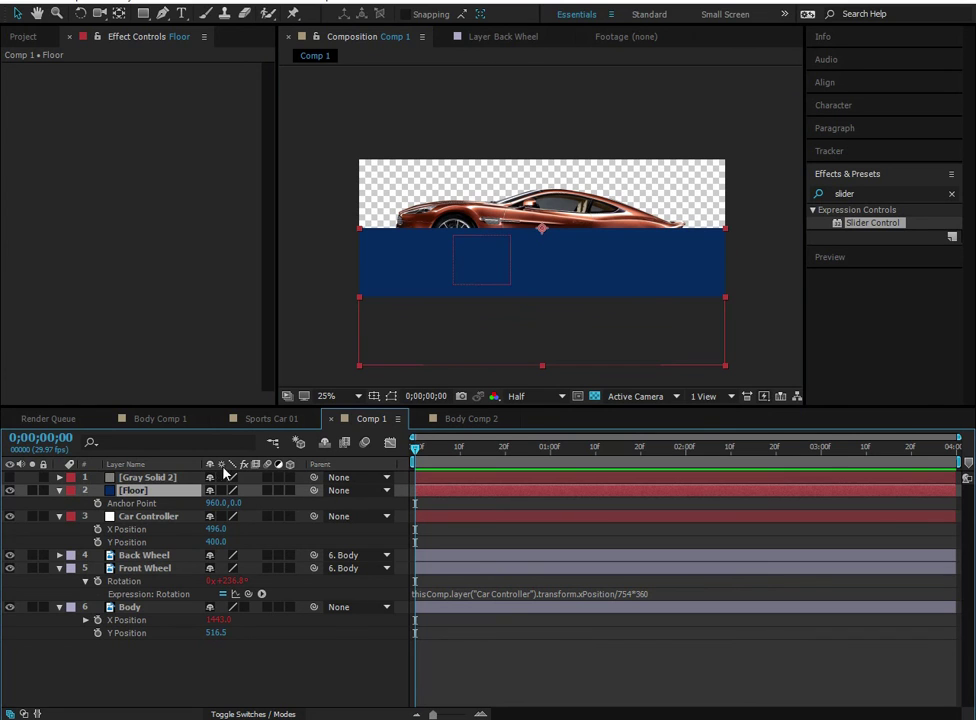
- Apply a Slider Control to the Car Controller null and rename the effect Floor Height
click(172, 516)
double_click(868, 221)
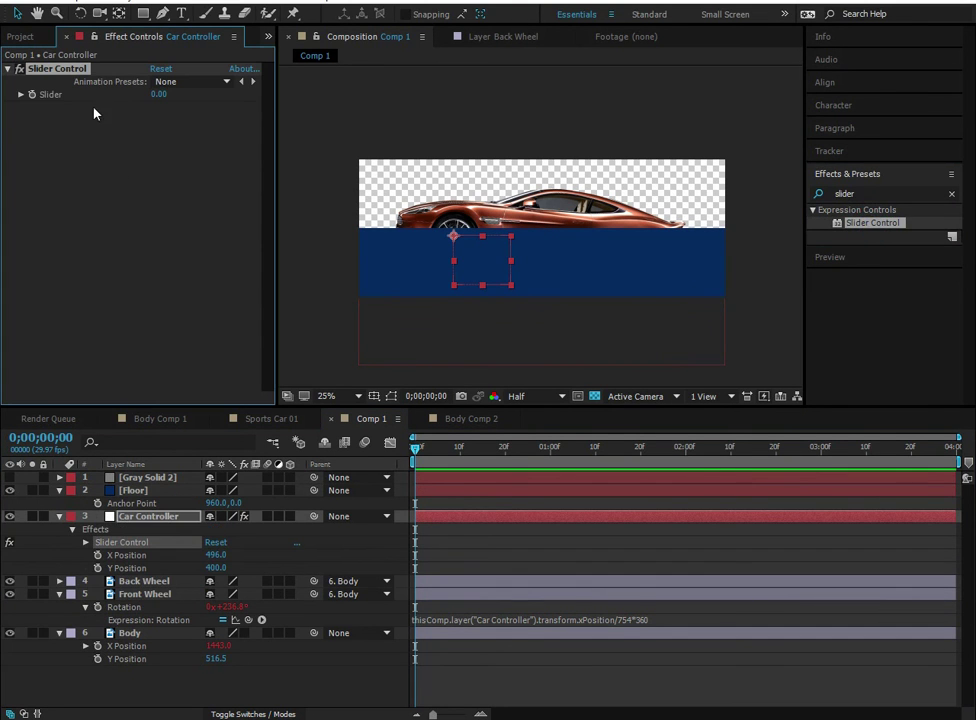
key(Return)
text(Floor Height)
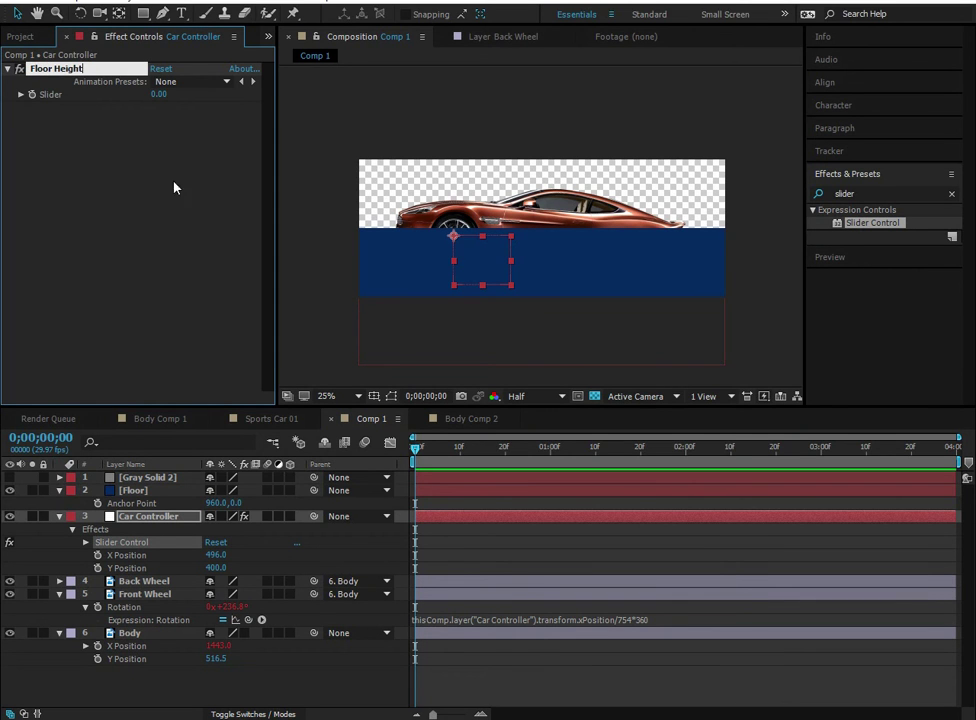
click(157, 207)
- Separate the Floor layer's Position into individual X and Y dimensions
click(134, 491)
key(p)
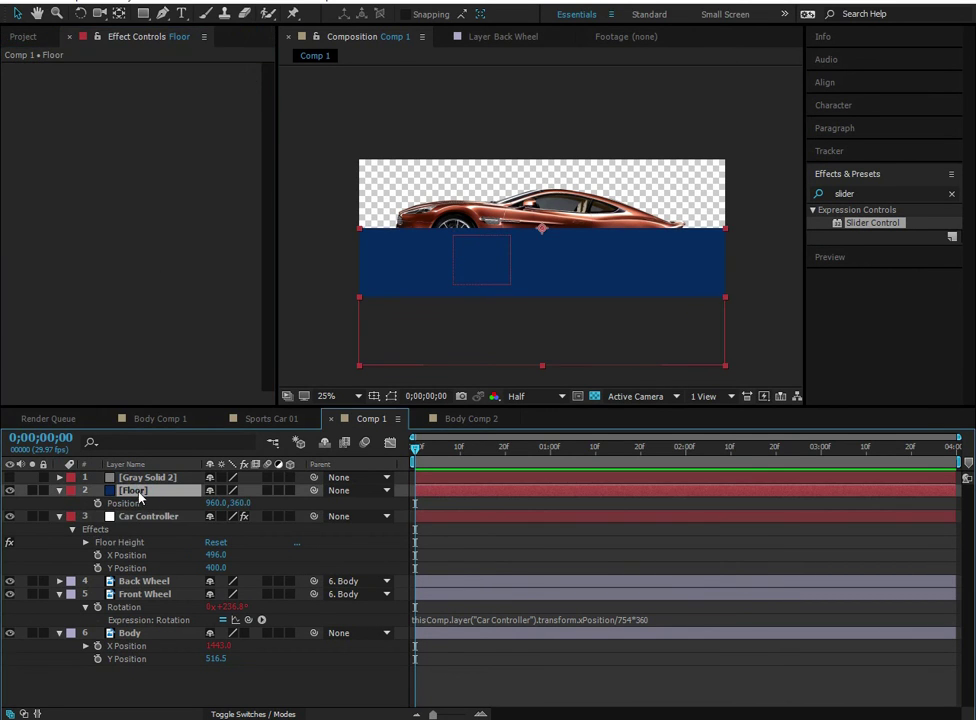
click(140, 516)
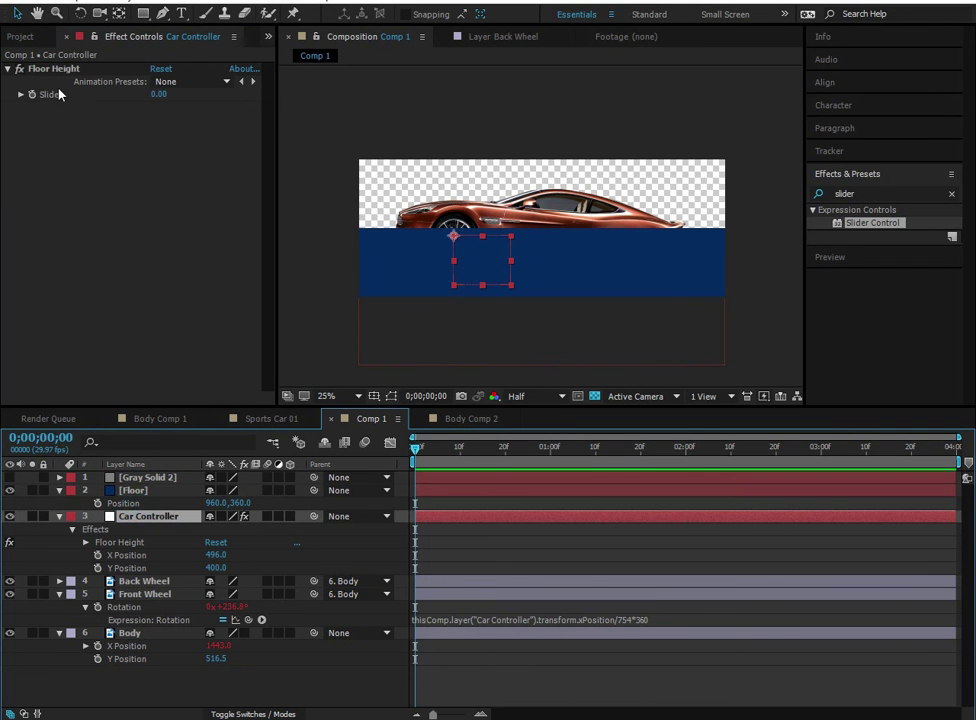
right_click(130, 503)
click(180, 529)
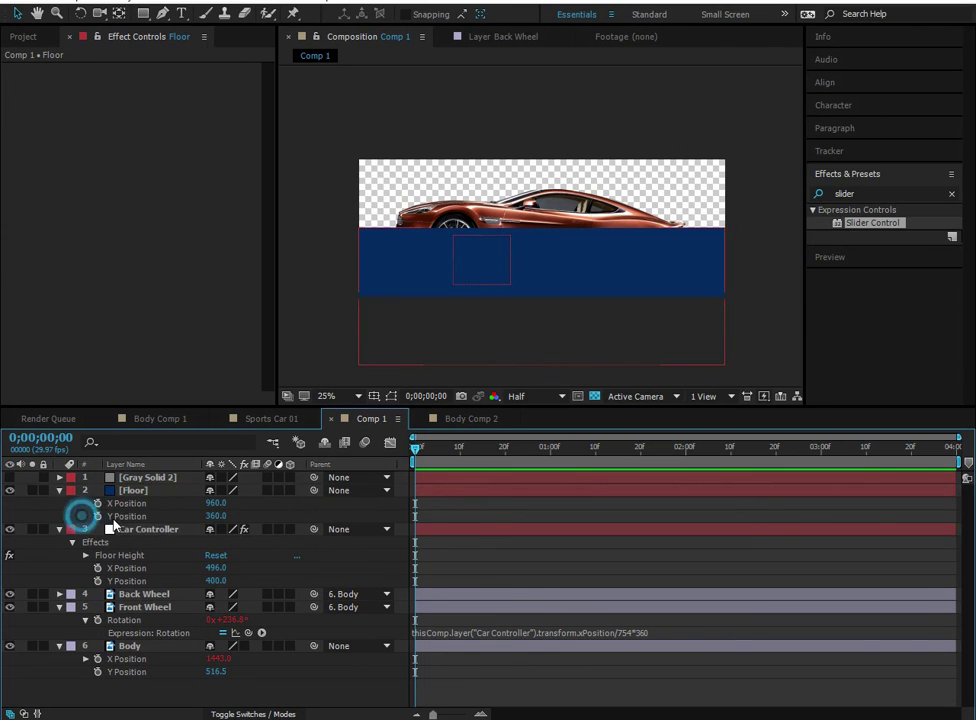
- Add an expression to the Floor's Y Position linking it to the Car Controller's Floor Height slider
alt+click(97, 516)
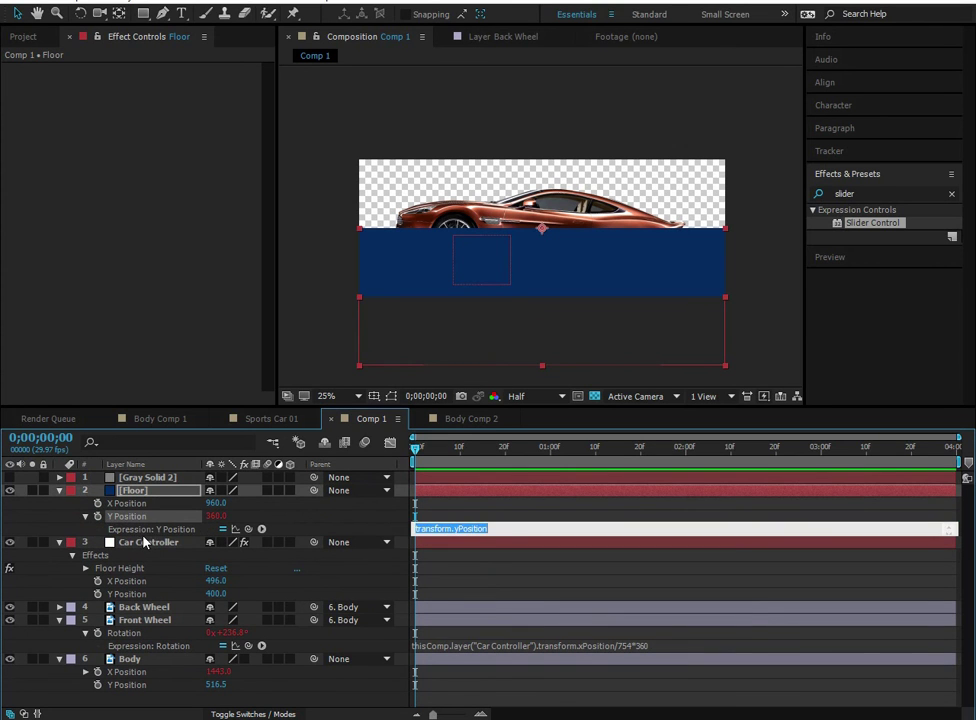
click(152, 541)
drag(249, 529, 40, 95)
click(83, 164)
- Test the Floor Height slider through high and low values, and set it to 234
drag(158, 95, 417, 127)
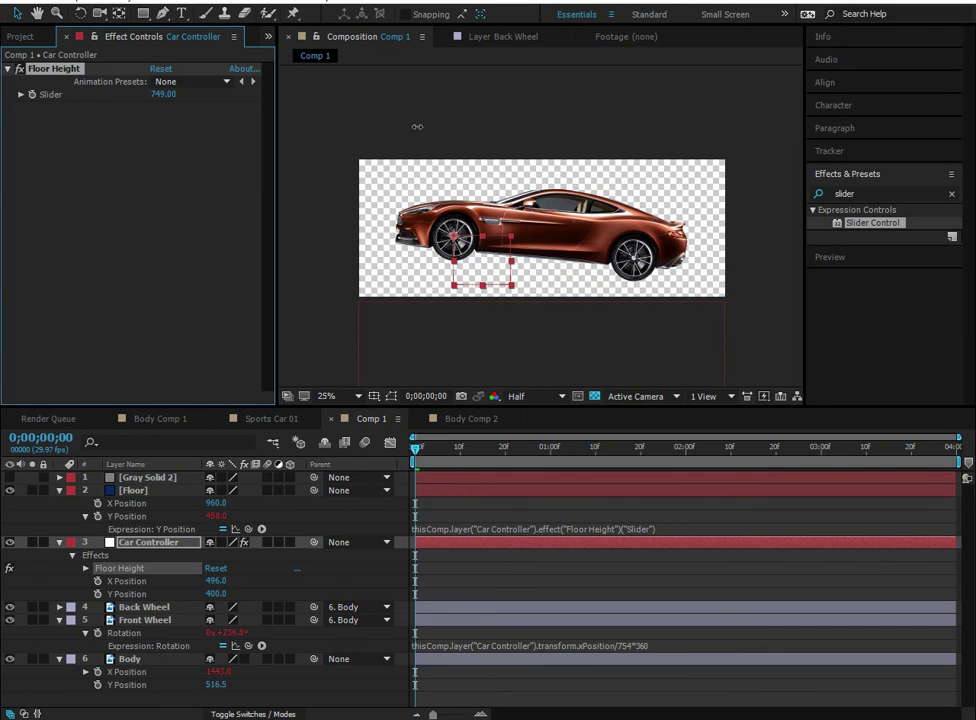
drag(357, 132, 94, 98)
click(170, 96)
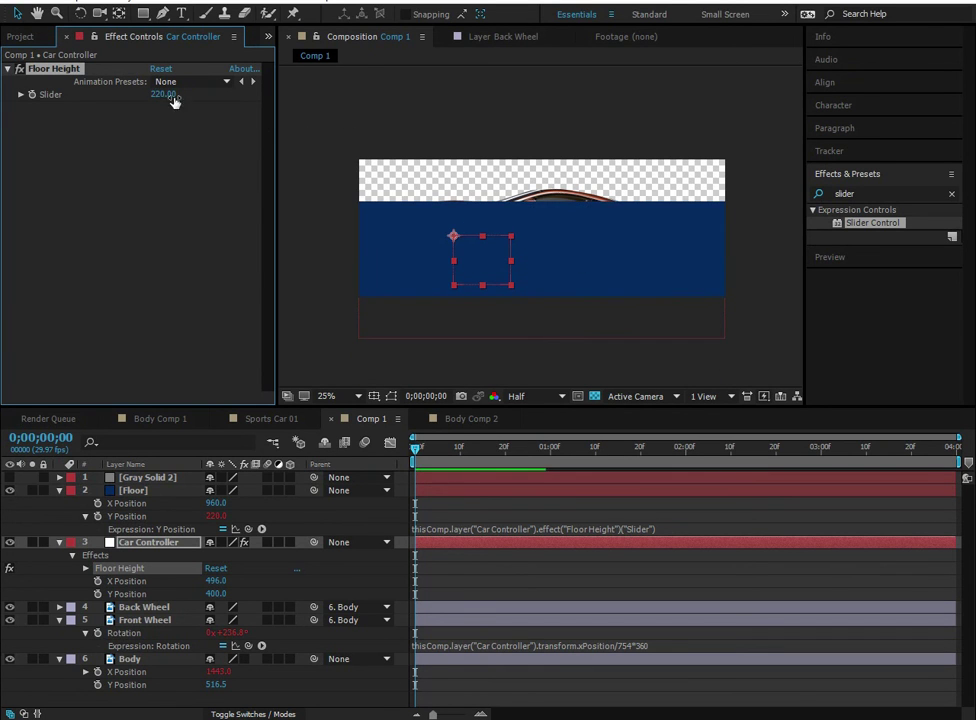
text(234)
key(Return)
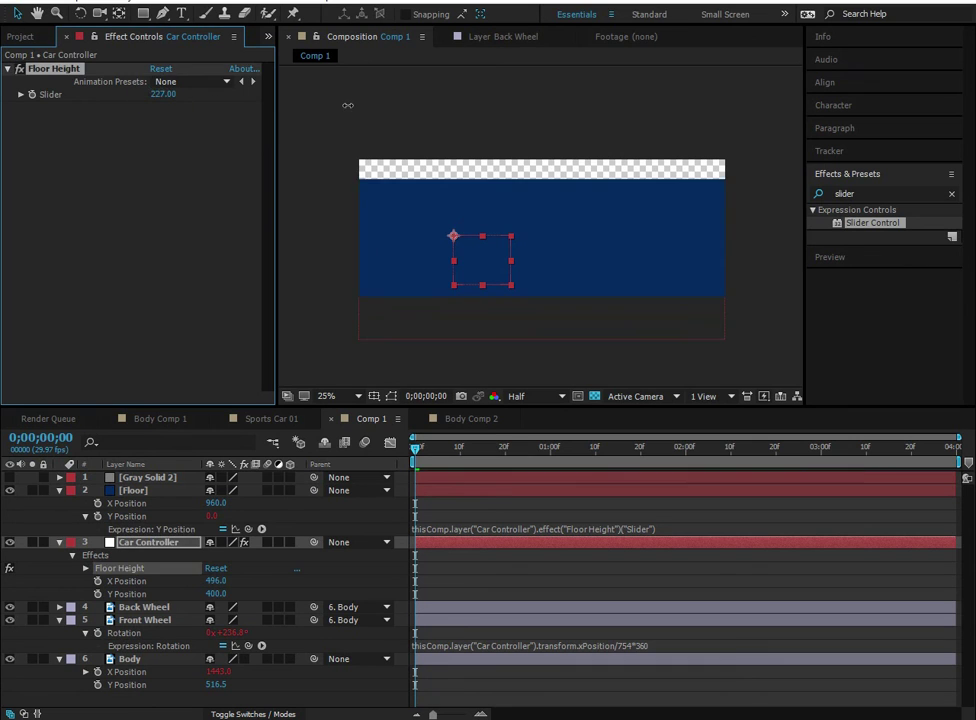
click(148, 177)
- Add the expression 720-value to the Floor Height slider so the floor is measured from the composition's lower edge
alt+click(32, 95)
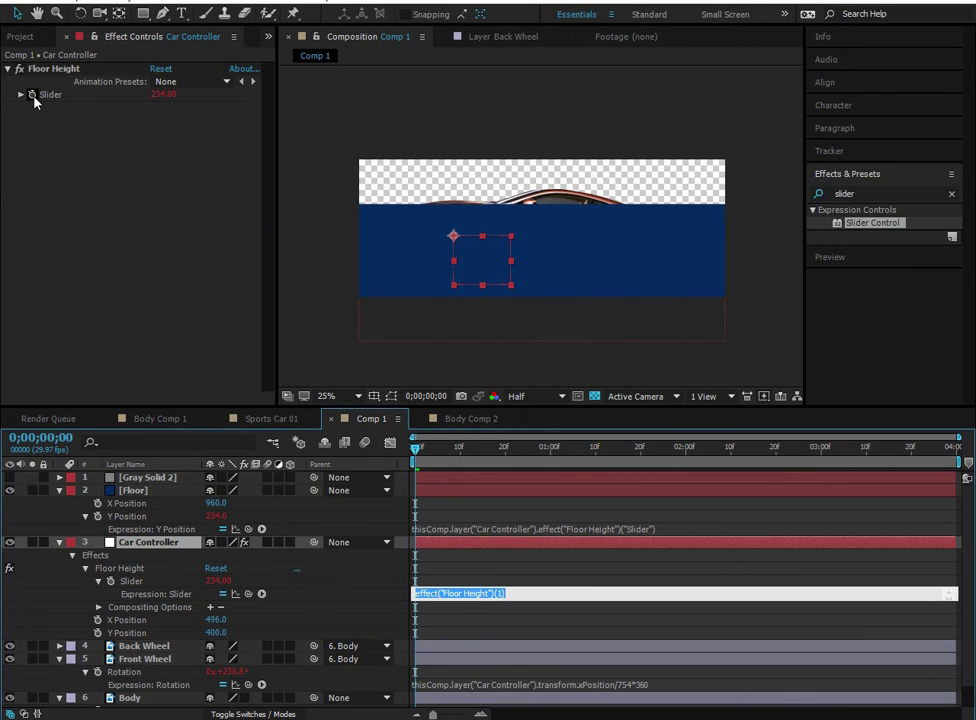
text(720)
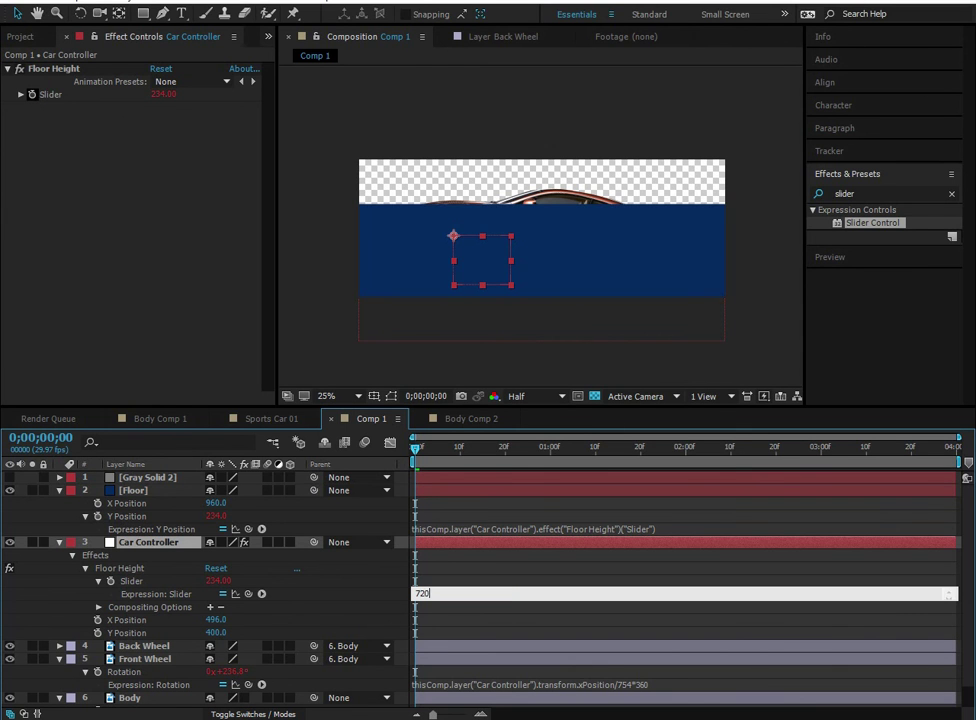
click(377, 608)
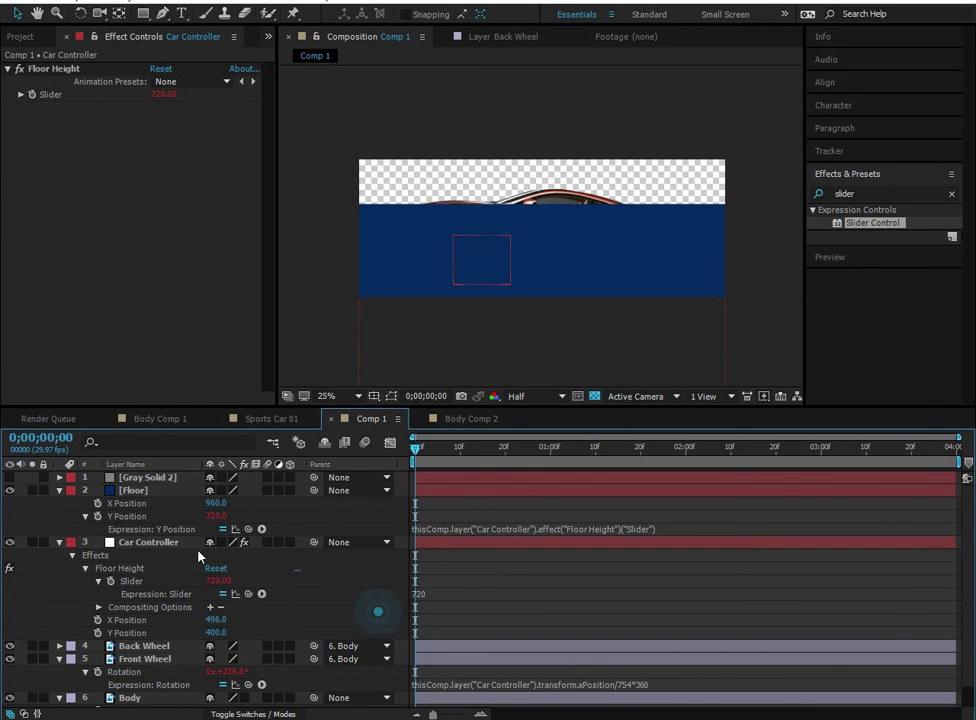
click(140, 490)
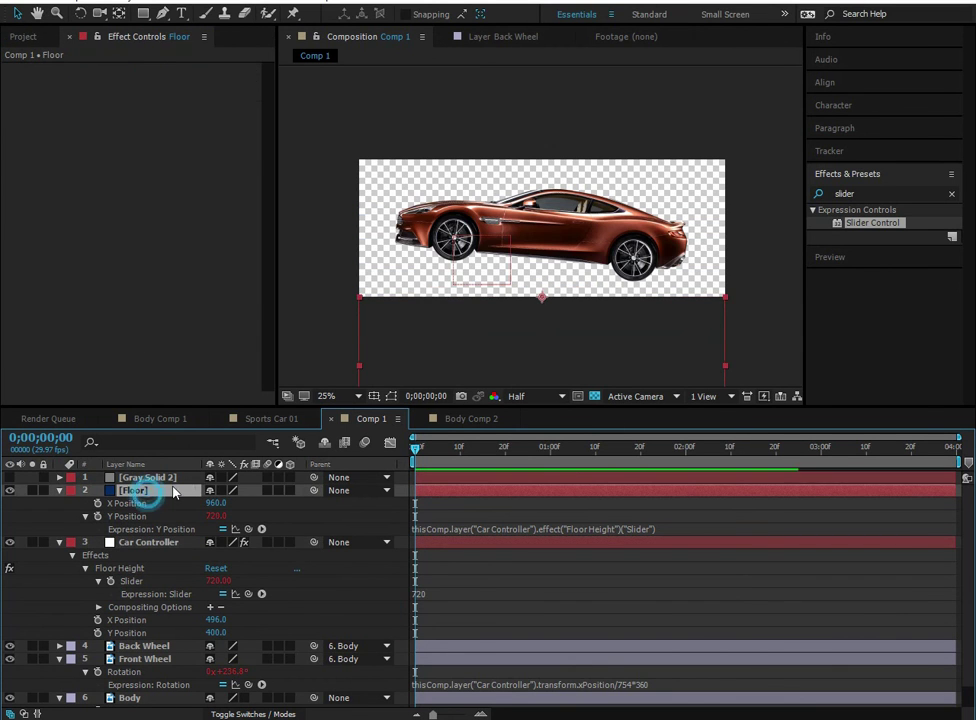
click(155, 593)
click(433, 593)
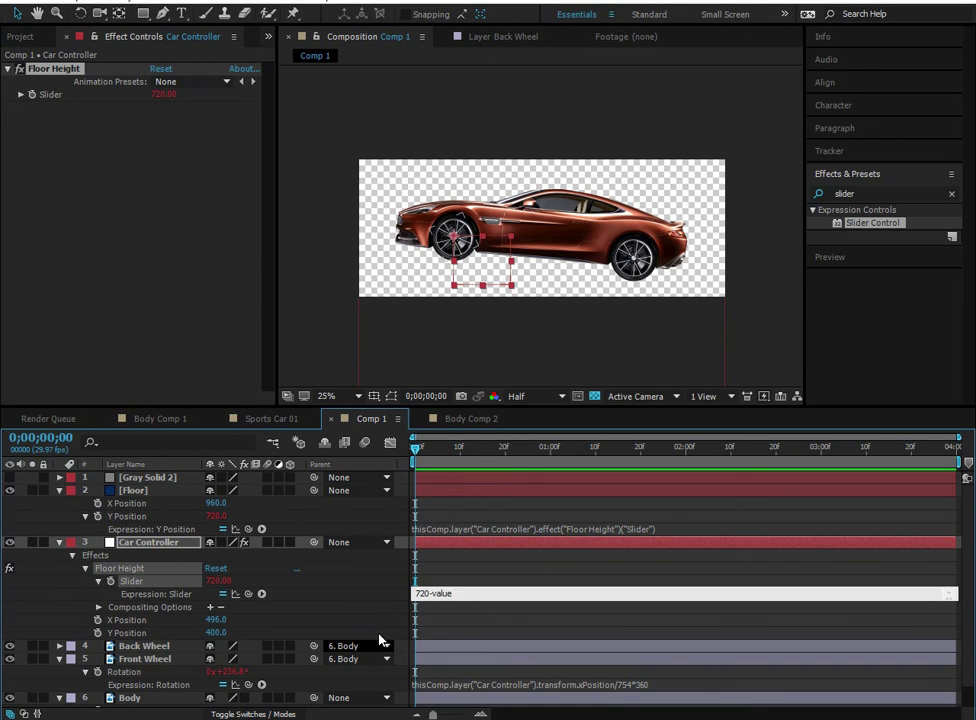
click(388, 584)
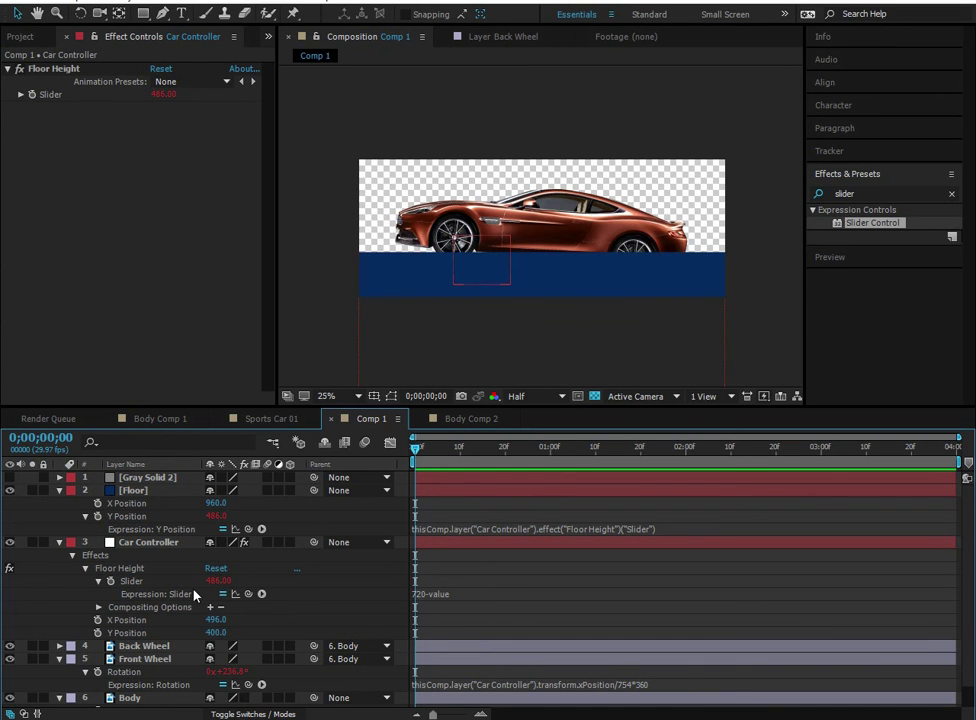
- Try a Floor Height slider value of 53, and set it to 100
click(218, 581)
text(53)
key(Return)
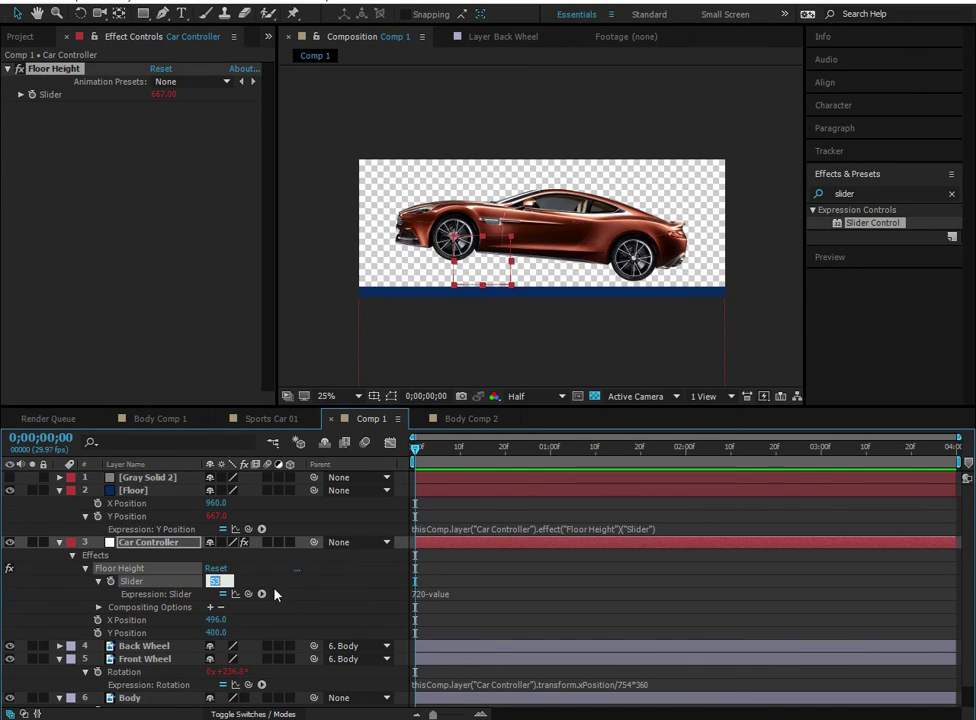
text(100)
click(341, 621)
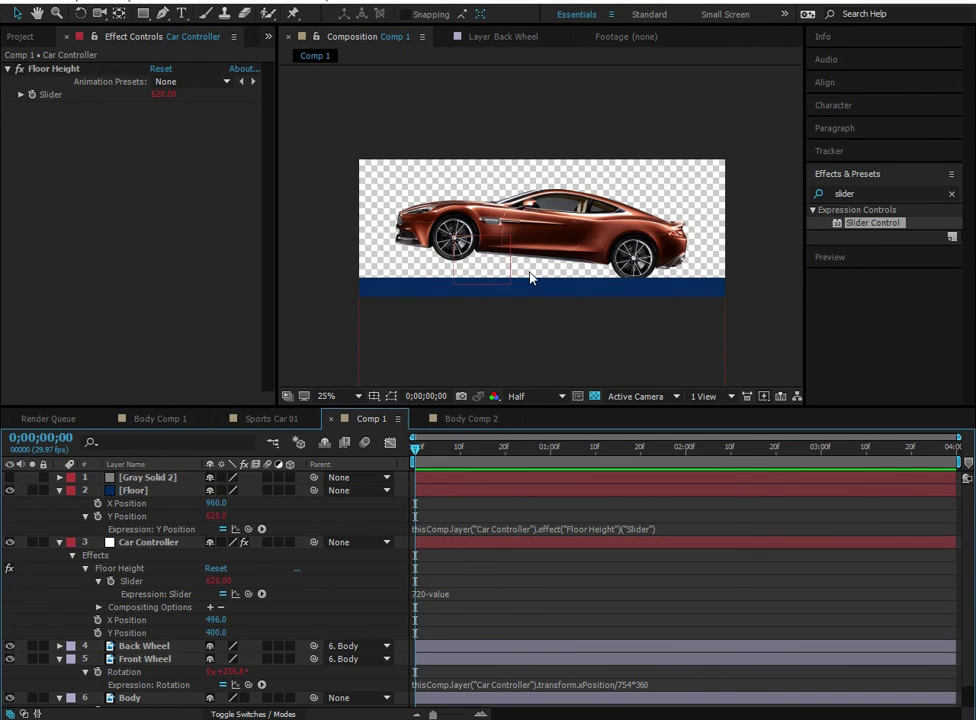
- Add an expression to the Body's Y Position linking it to the Car Controller's Floor Height slider
scroll(280, 600, down, 1)
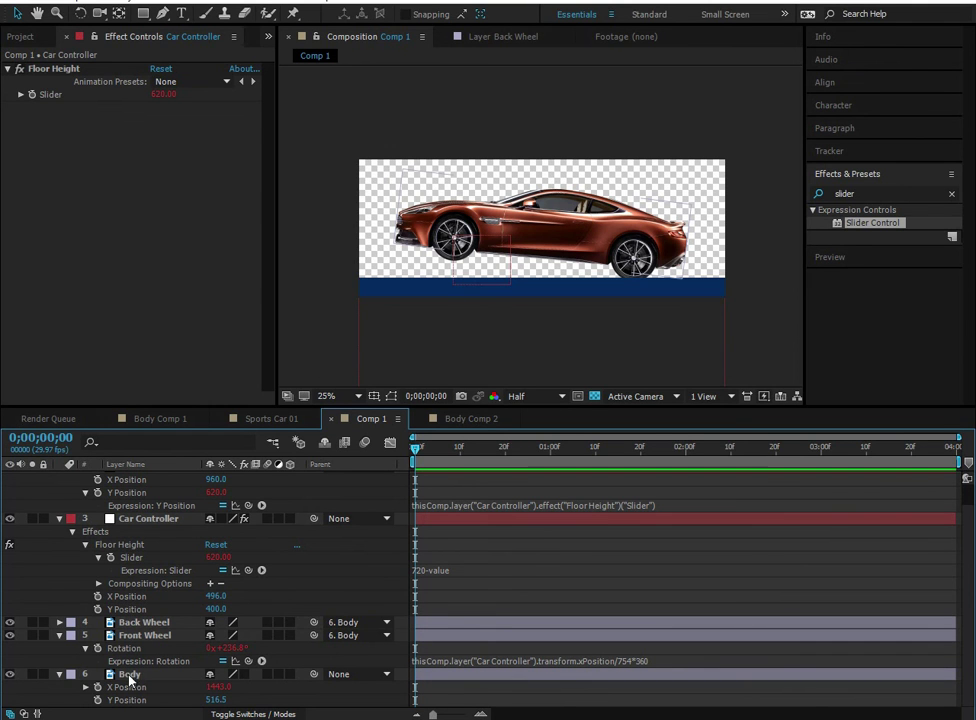
click(103, 705)
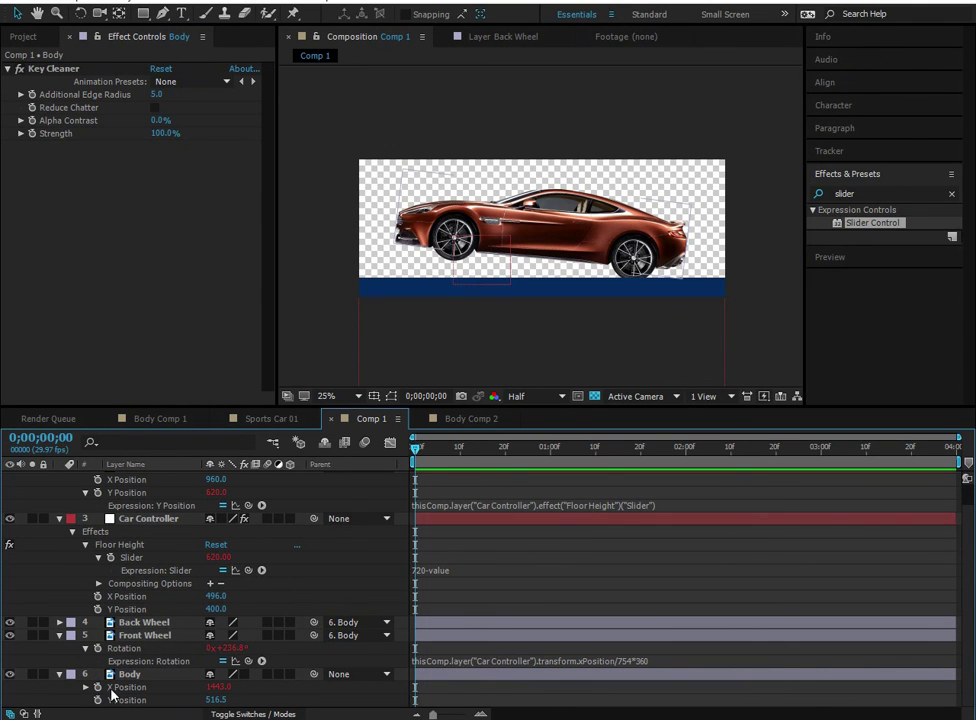
alt+click(97, 700)
drag(248, 700, 171, 553)
scroll(590, 342, up, 2)
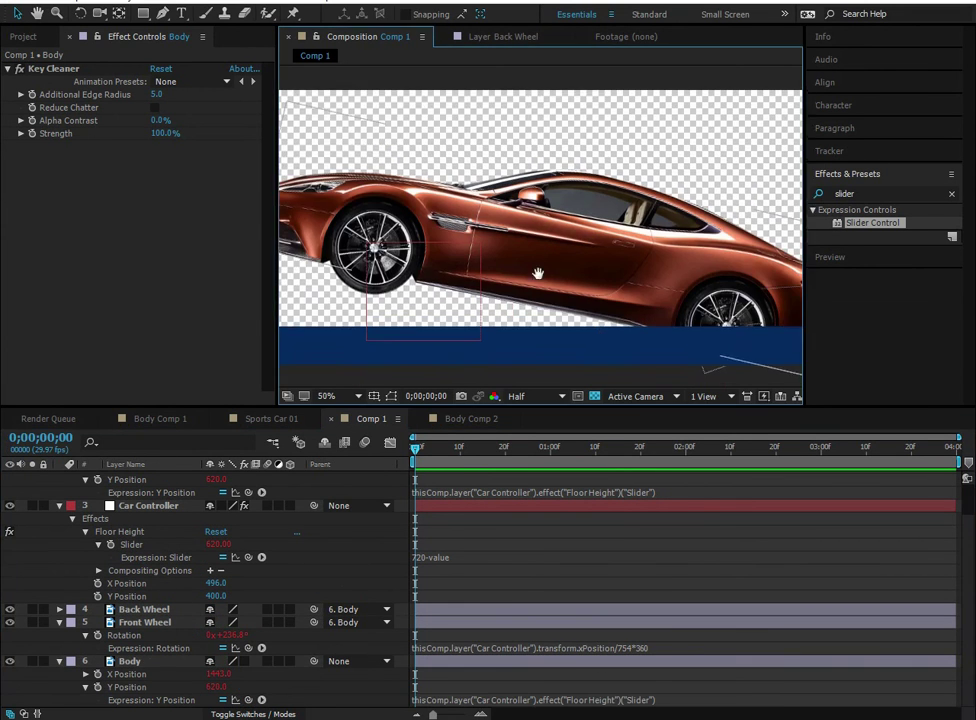
scroll(571, 274, up, 2)
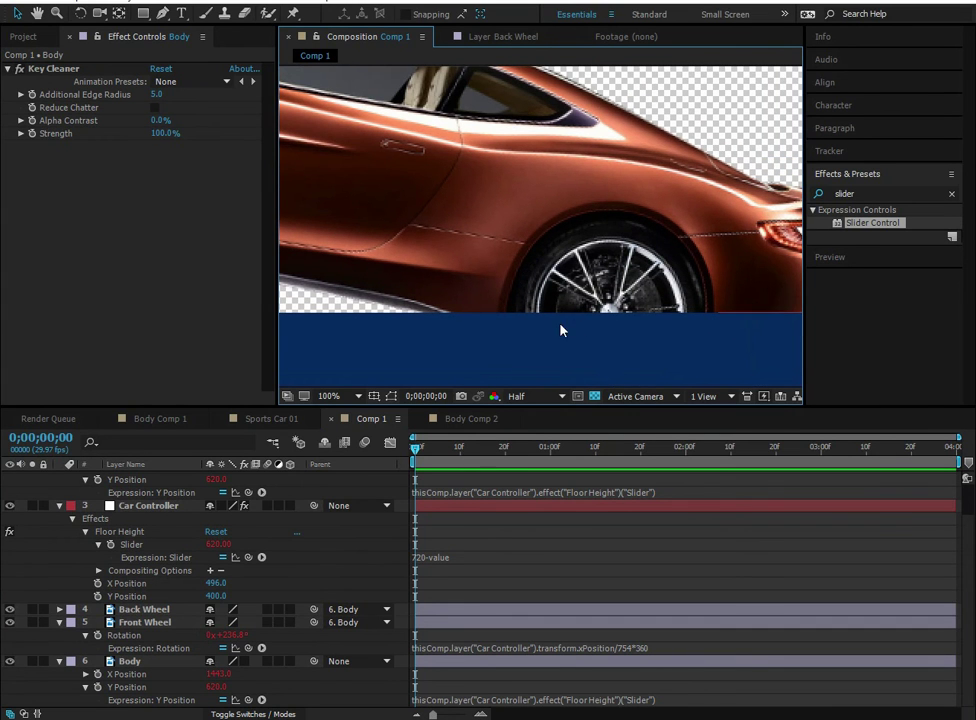
- Switch to Calculator and work out the wheel radius from the 754 in the Front Wheel's Rotation expression, as 754 ÷ π ÷ 2
click(135, 662)
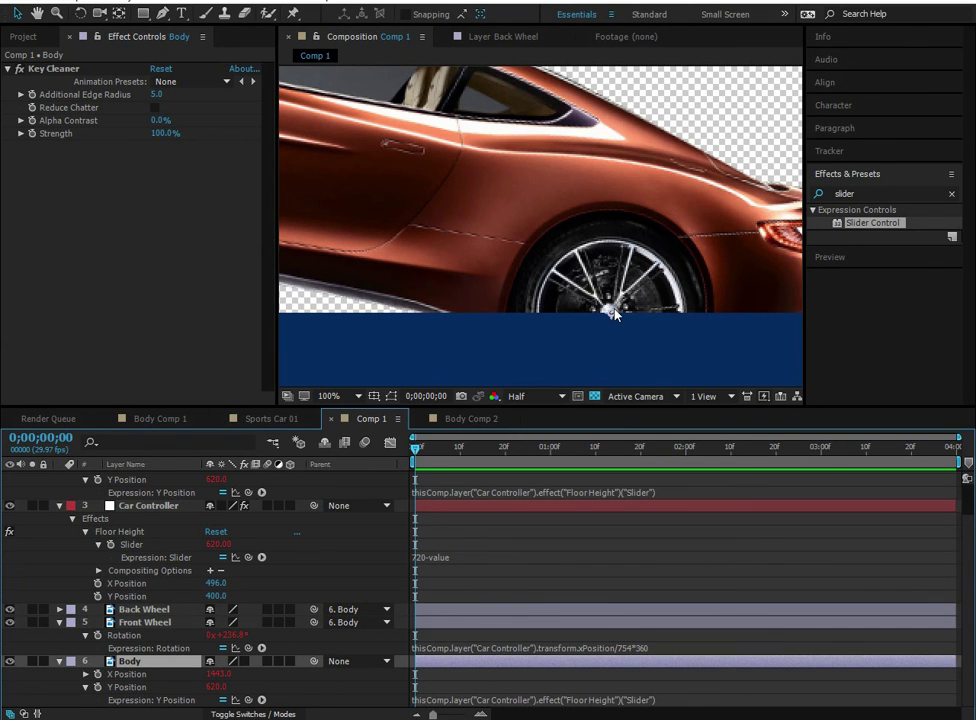
click(672, 699)
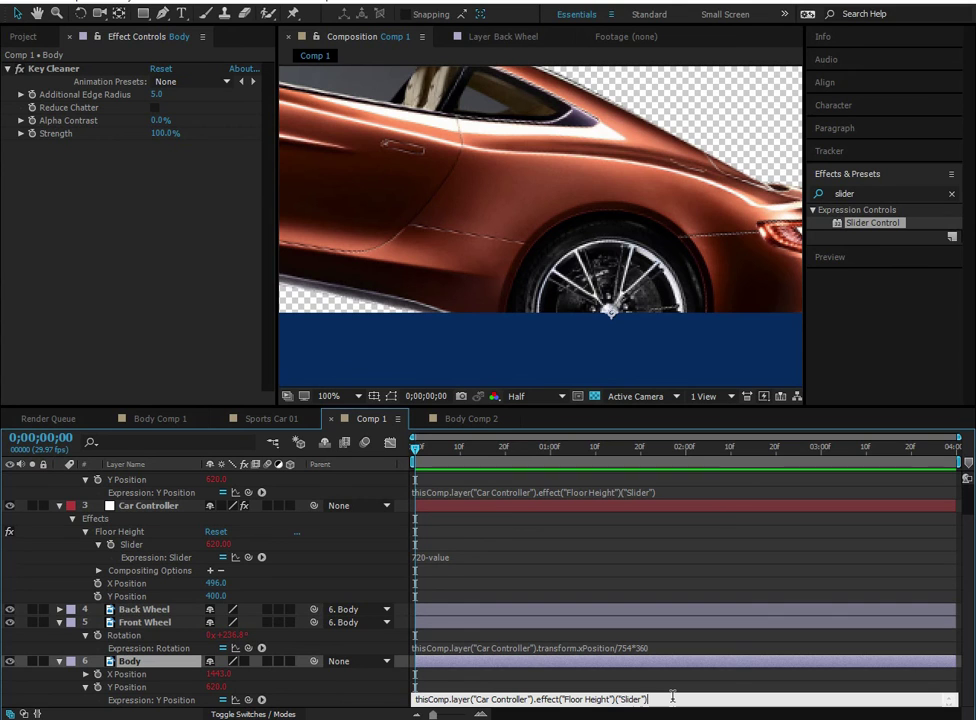
click(147, 636)
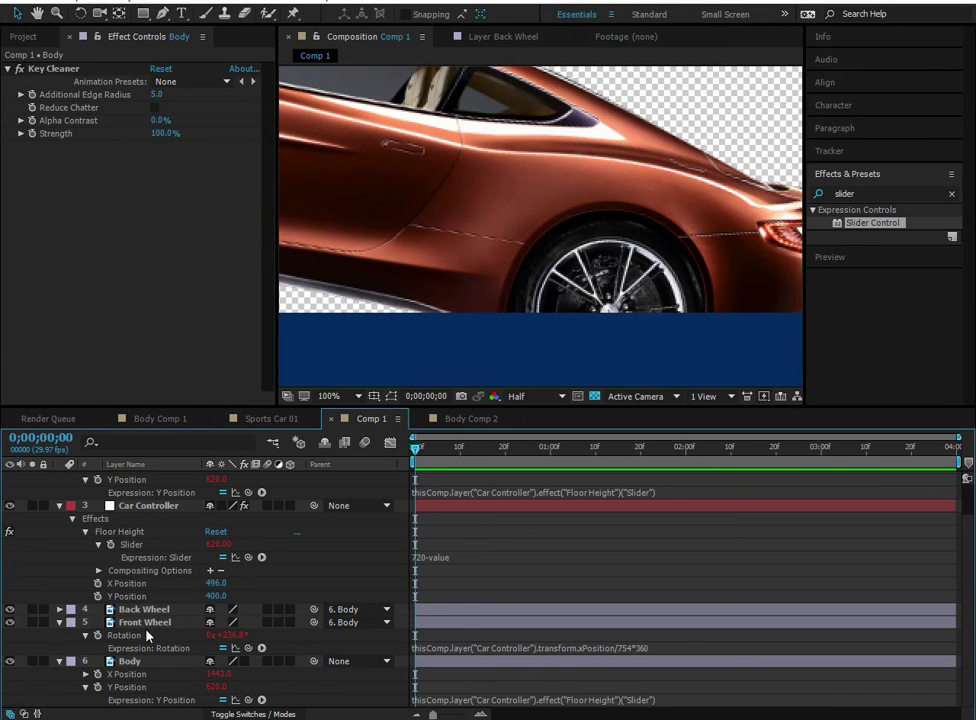
click(632, 647)
drag(615, 648, 624, 648)
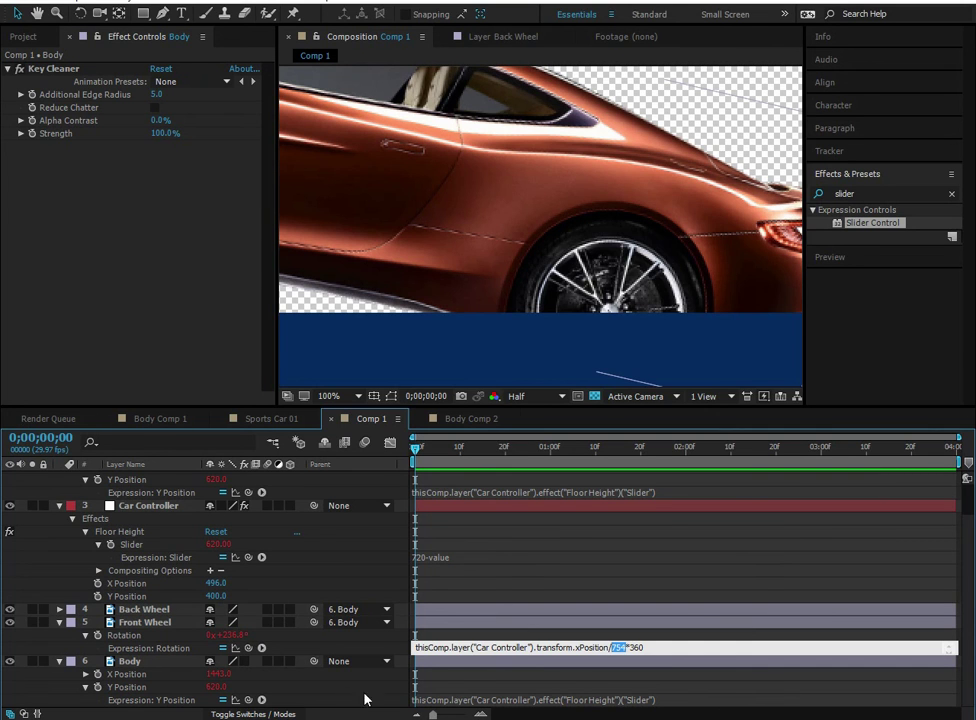
click(331, 715)
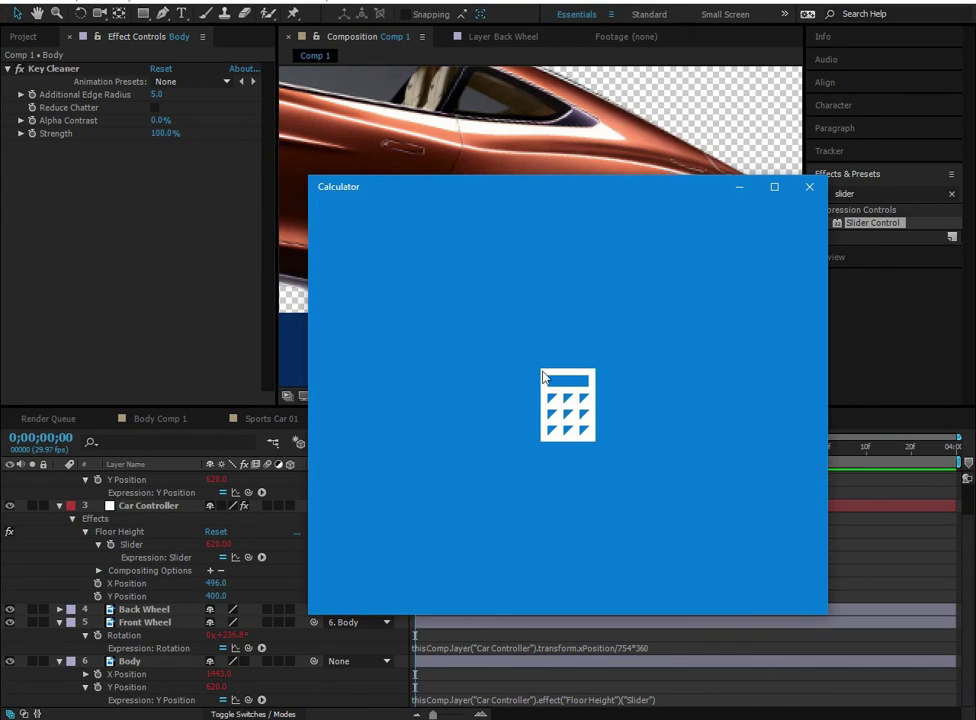
text(754)
click(578, 458)
click(339, 492)
click(575, 597)
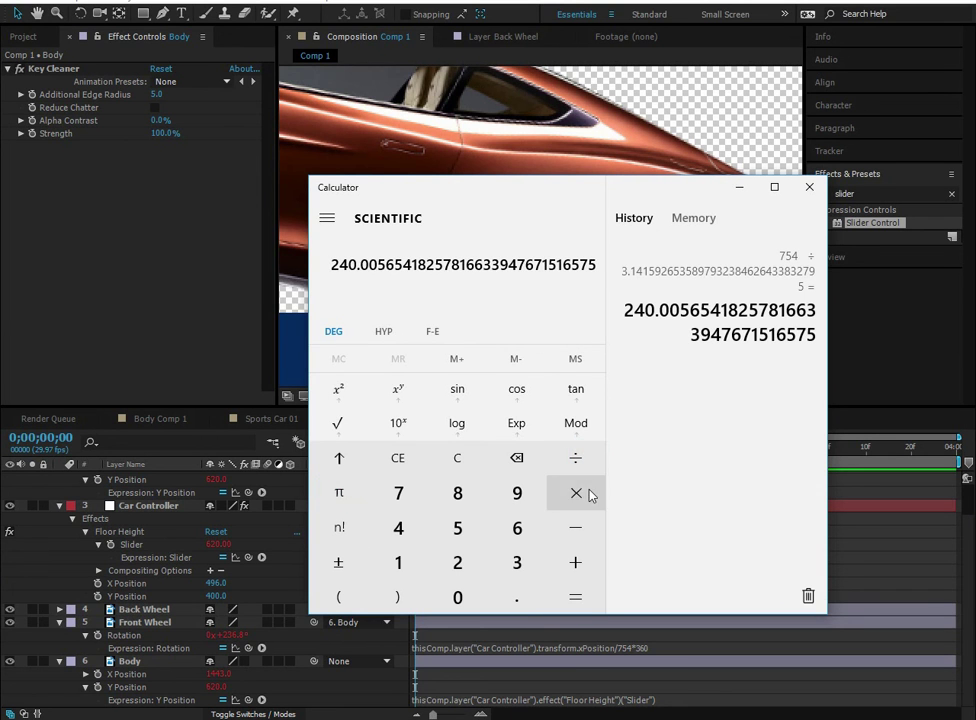
click(575, 458)
click(445, 560)
click(595, 605)
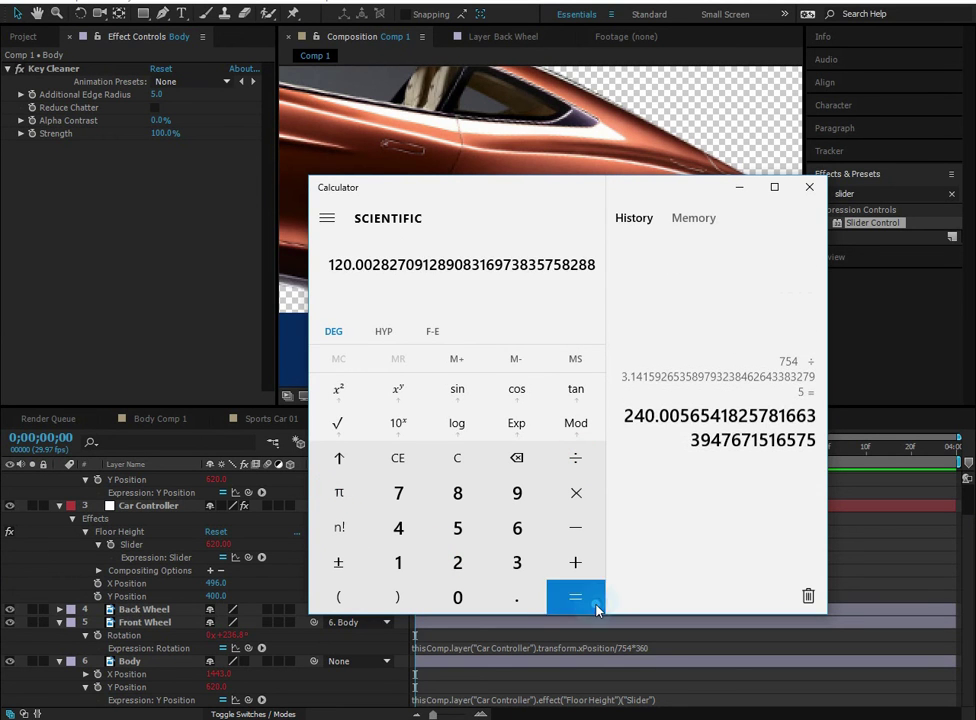
- Back in After Effects, append -120 to the Body's Y Position expression
click(429, 152)
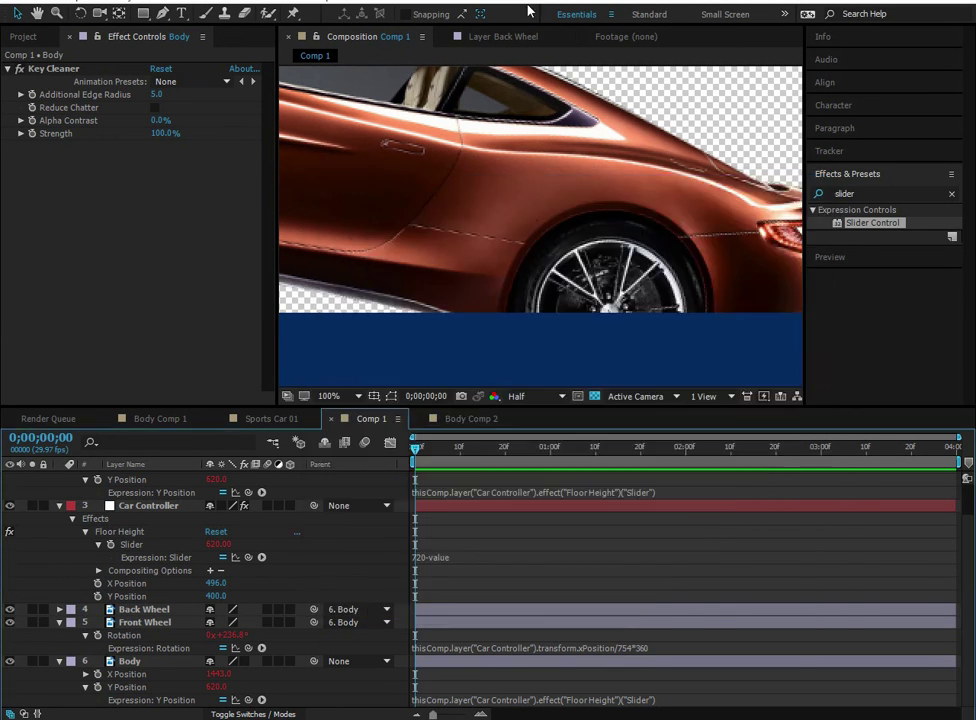
click(680, 697)
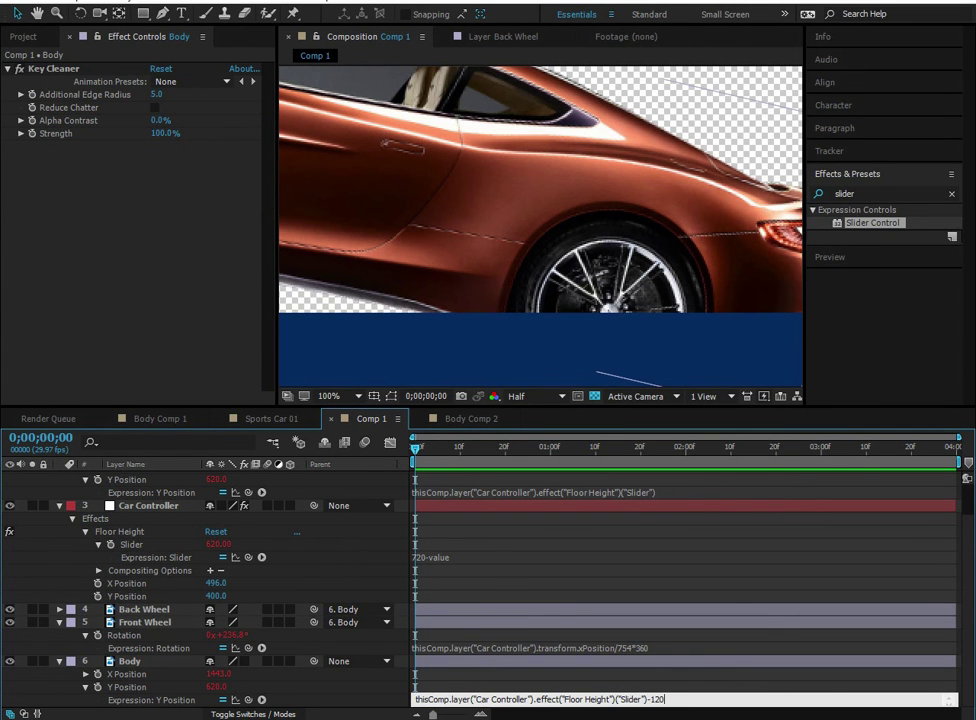
click(388, 680)
scroll(708, 207, down, 2)
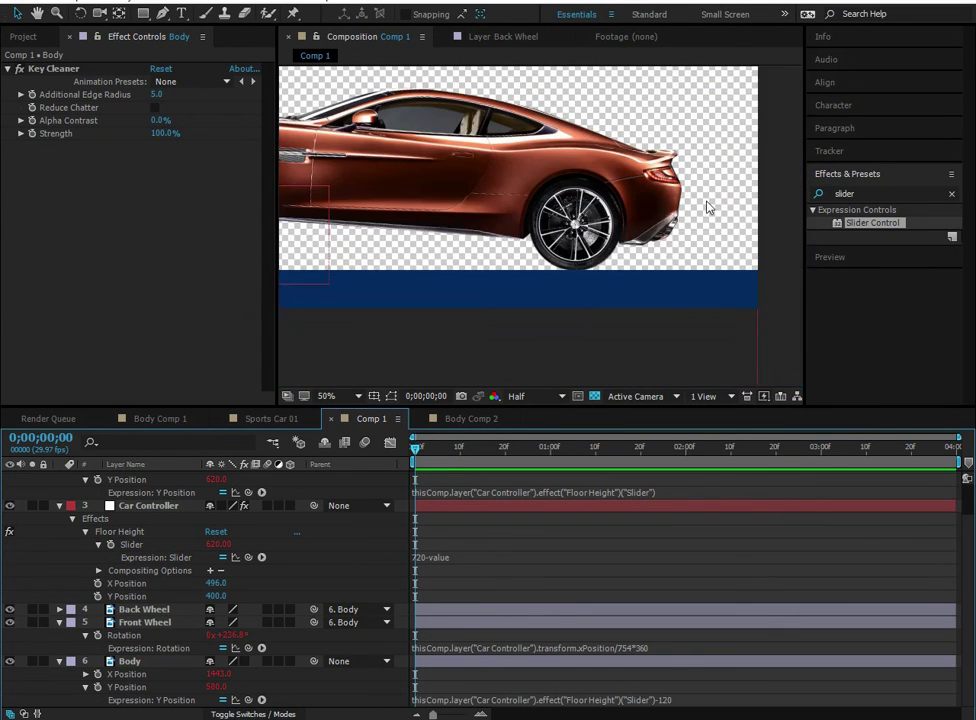
- Move the Car Controller down to about X 566, Y 494 so the front wheel meets the floor
drag(362, 299, 465, 282)
scroll(484, 257, down, 2)
scroll(430, 251, up, 2)
- Reveal the Body's Rotation expression and test the tilt by moving the Car Controller down to about X 574, Y 540
click(129, 661)
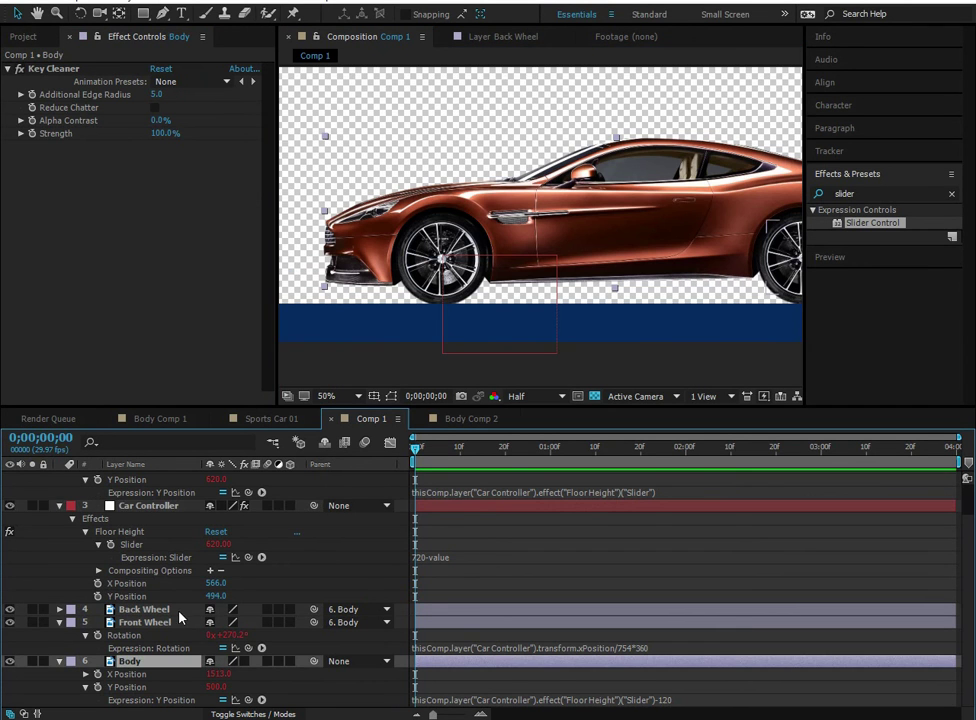
key(r)
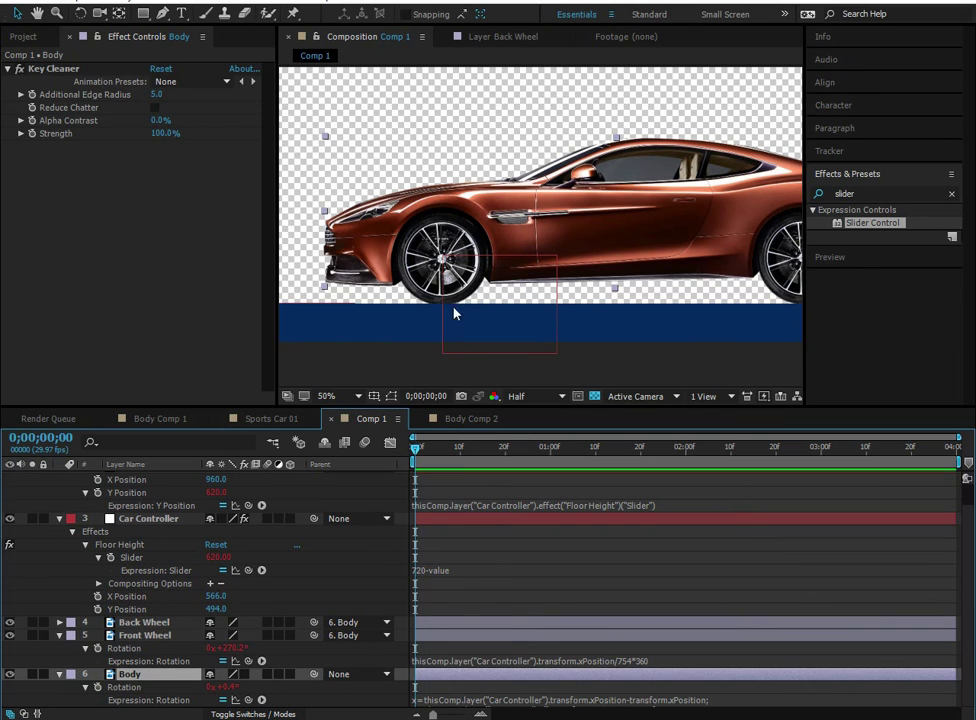
click(488, 312)
drag(505, 302, 516, 341)
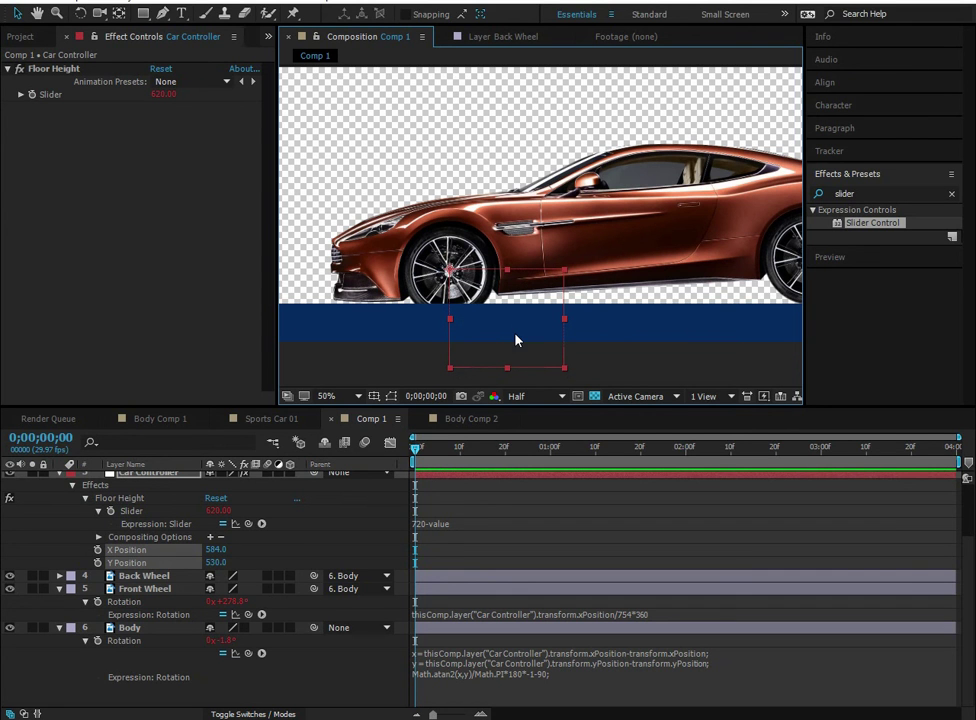
mouse_move(516, 341)
mouse_down()
mouse_move(505, 298)
mouse_move(506, 321)
mouse_up()
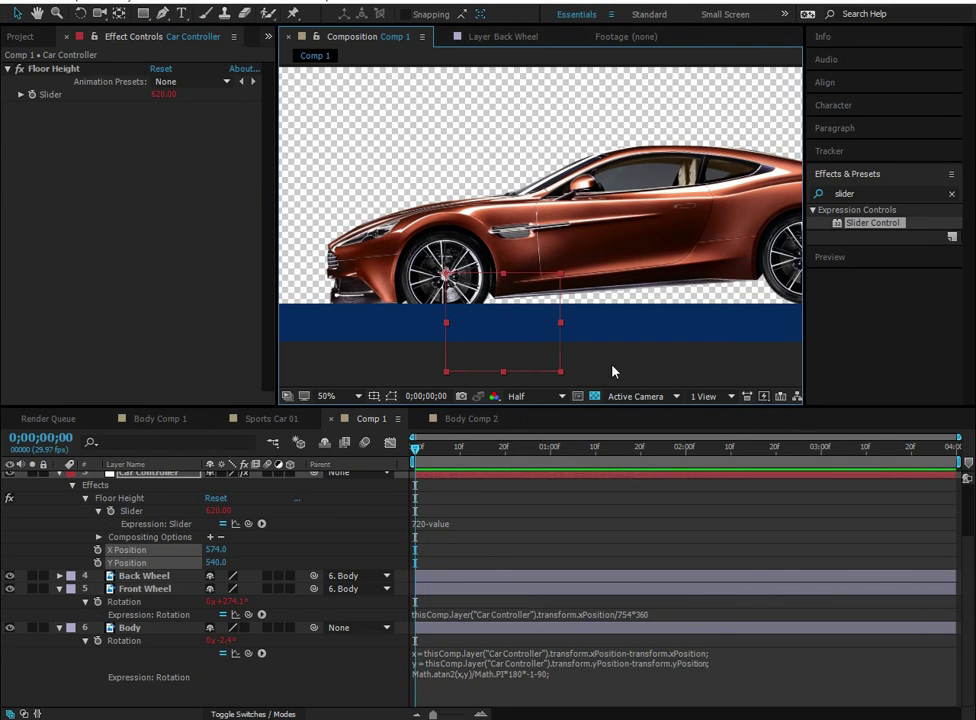
- Add an if/else to the Body's Rotation expression that returns 0 when the Car Controller's yPosition exceeds its Floor Height slider, leaving the else braces empty
click(580, 688)
click(523, 688)
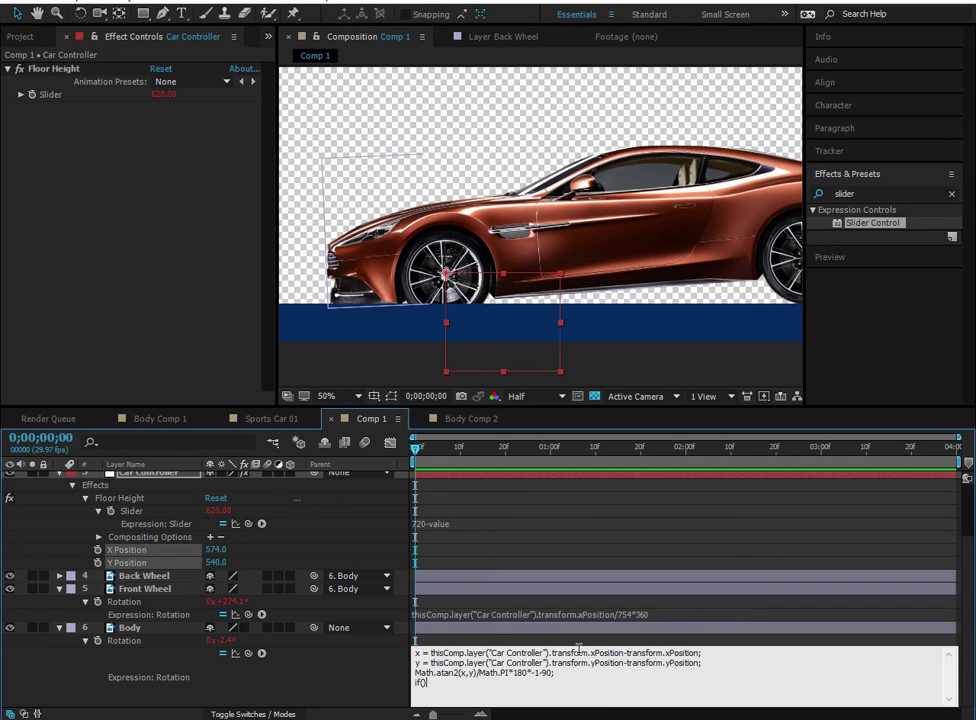
text(if(()
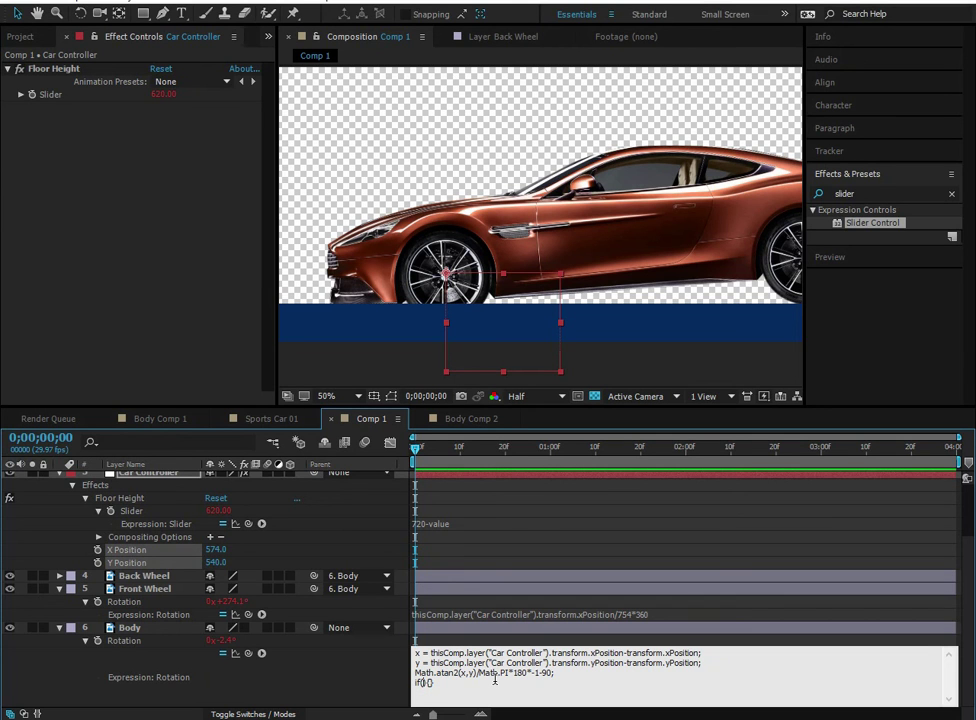
drag(248, 653, 128, 571)
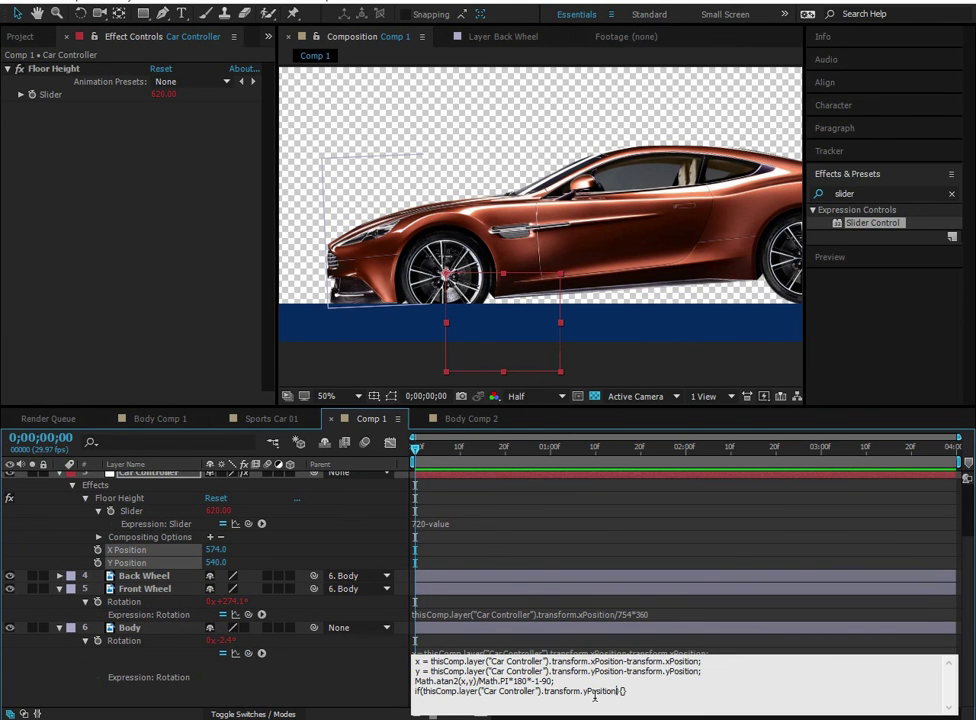
text(>)
drag(248, 653, 151, 511)
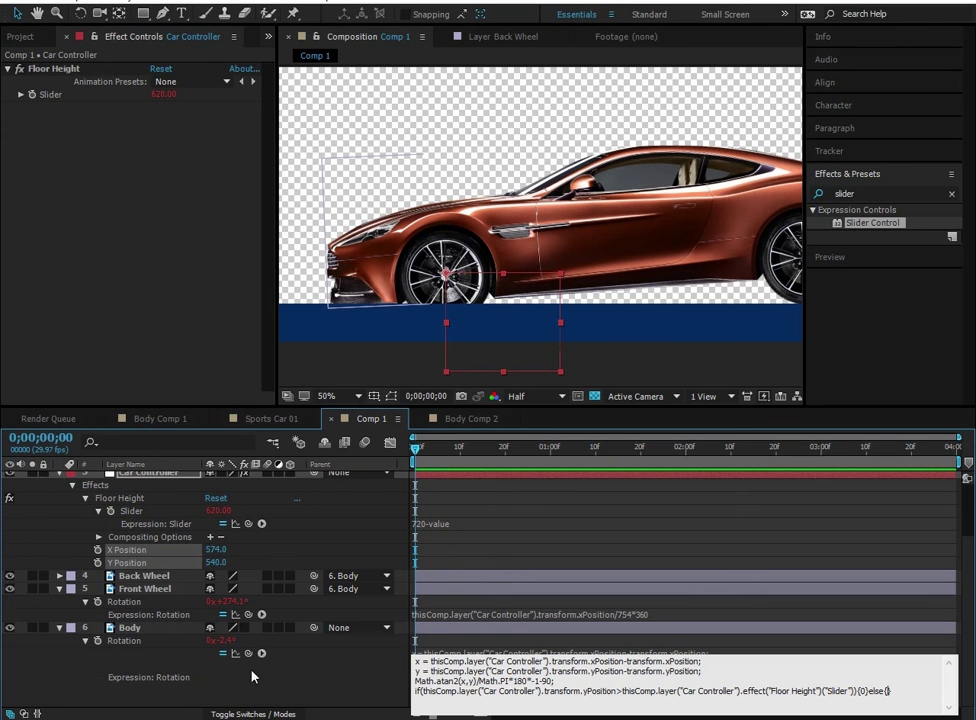
- Move the line Math.atan2(x,y)/Math.PI*180*-1-90; into the else braces of the Body's Rotation expression and apply it
drag(575, 684, 407, 679)
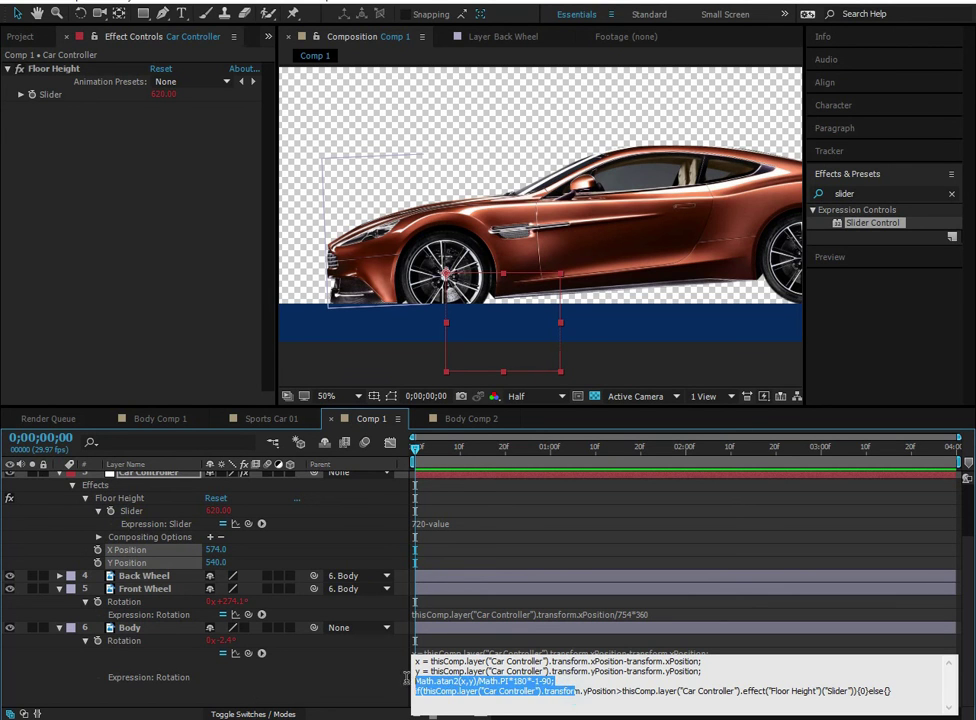
drag(568, 686, 556, 680)
key(ctrl+c)
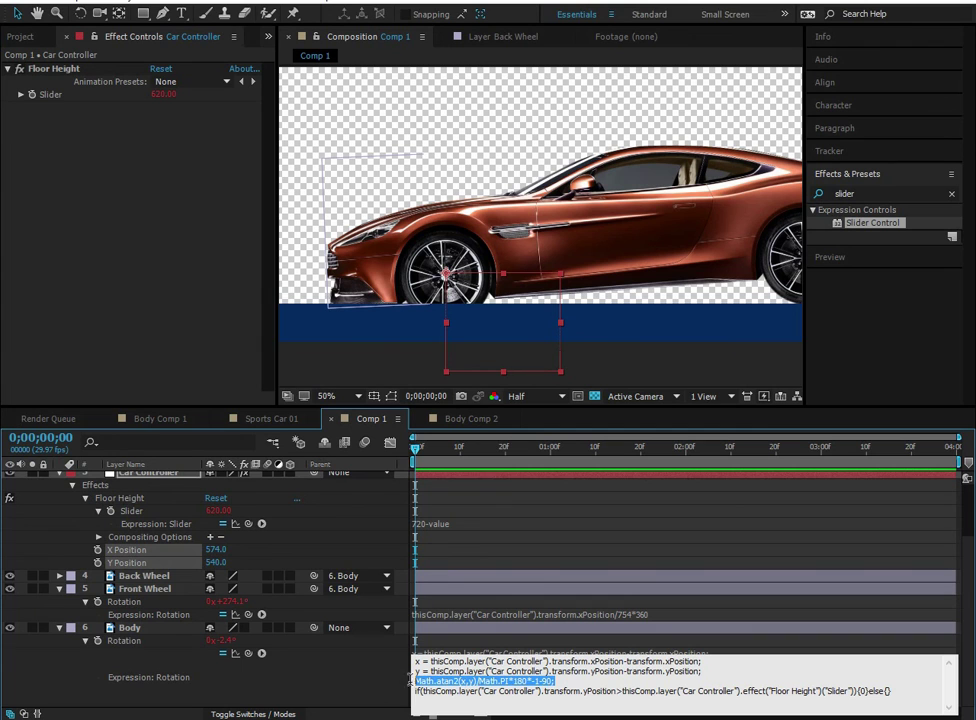
key(BackSpace)
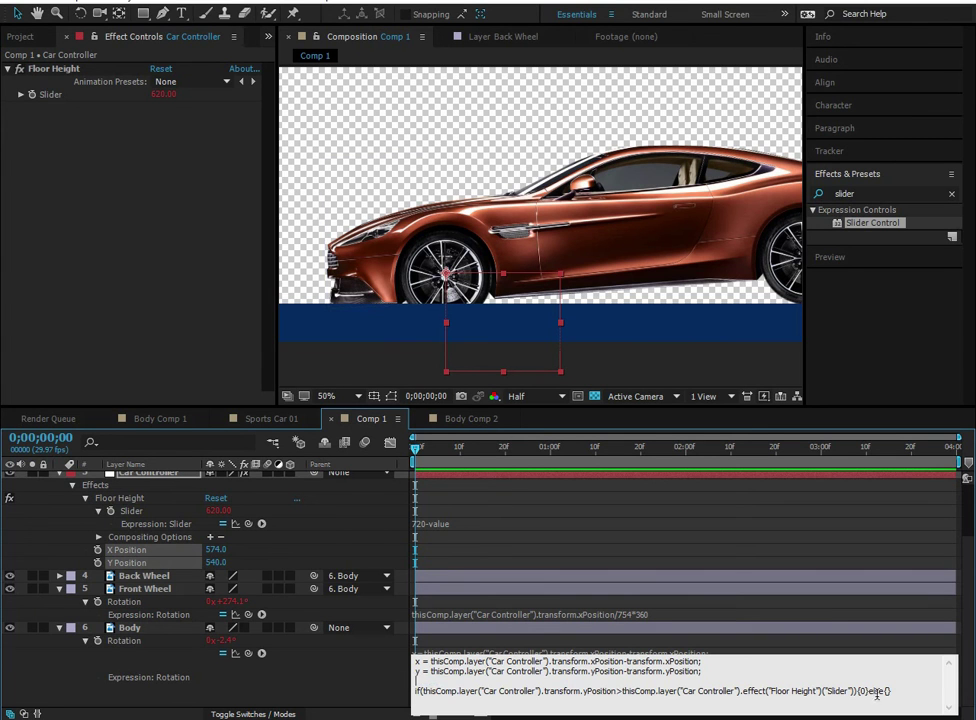
click(888, 690)
text(})
key(ctrl+v)
click(408, 440)
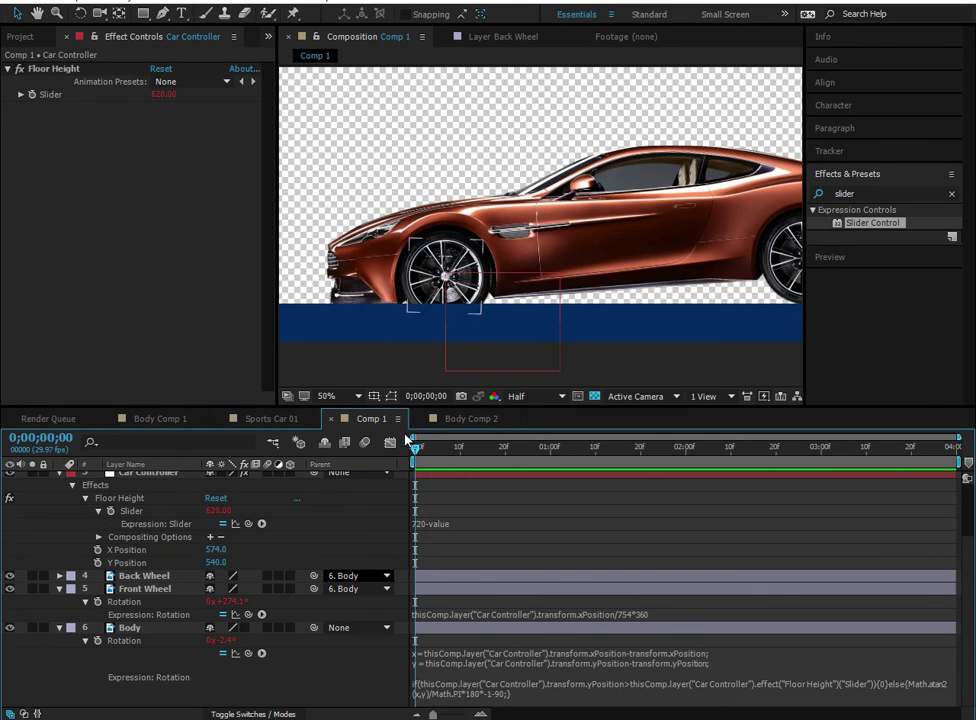
- Test the tilt by moving the Car Controller near the floor, and check the calculated wheel radius in Calculator
key(space)
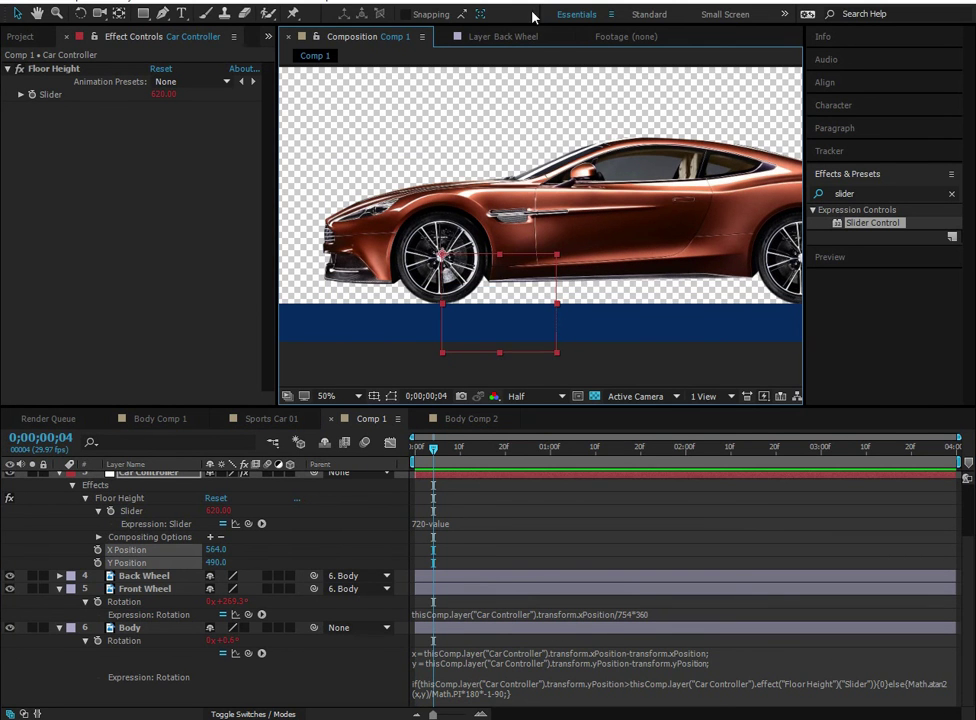
mouse_move(512, 318)
mouse_down()
mouse_move(515, 371)
mouse_move(519, 316)
mouse_up()
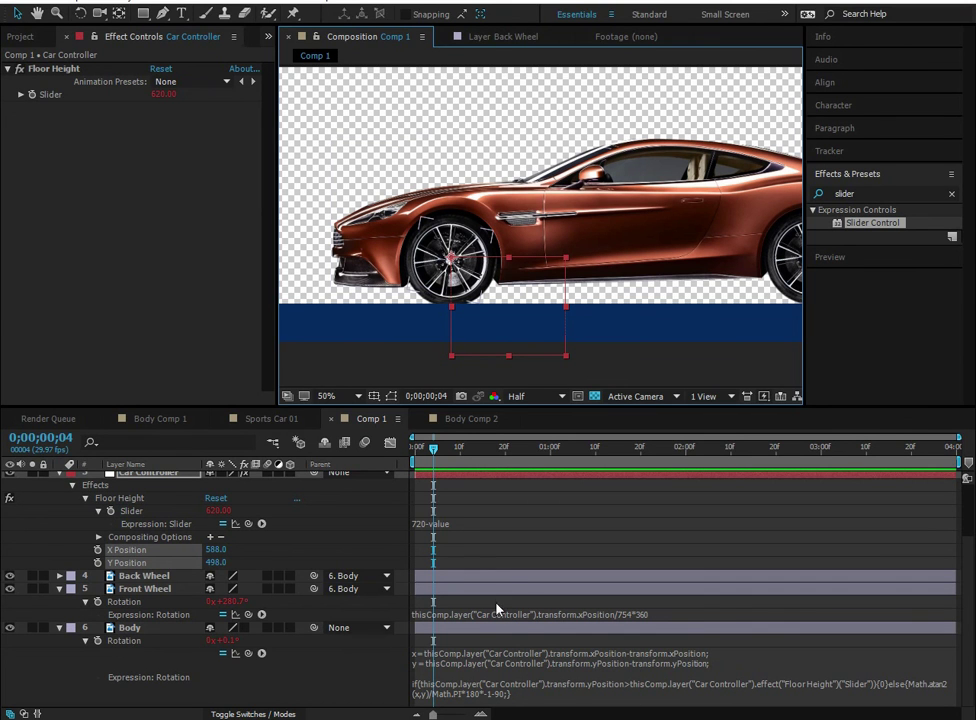
click(454, 524)
key(XF86Calculator)
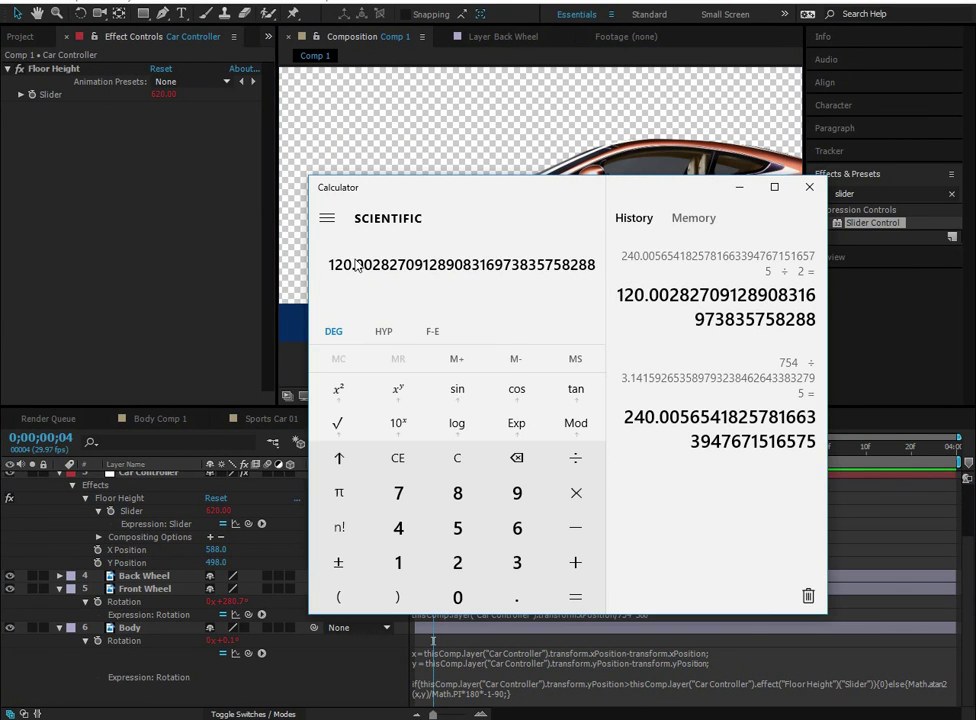
key(alt+Tab)
- Add +120 after the Car Controller's yPosition in the if condition of the Body's Rotation expression
click(667, 680)
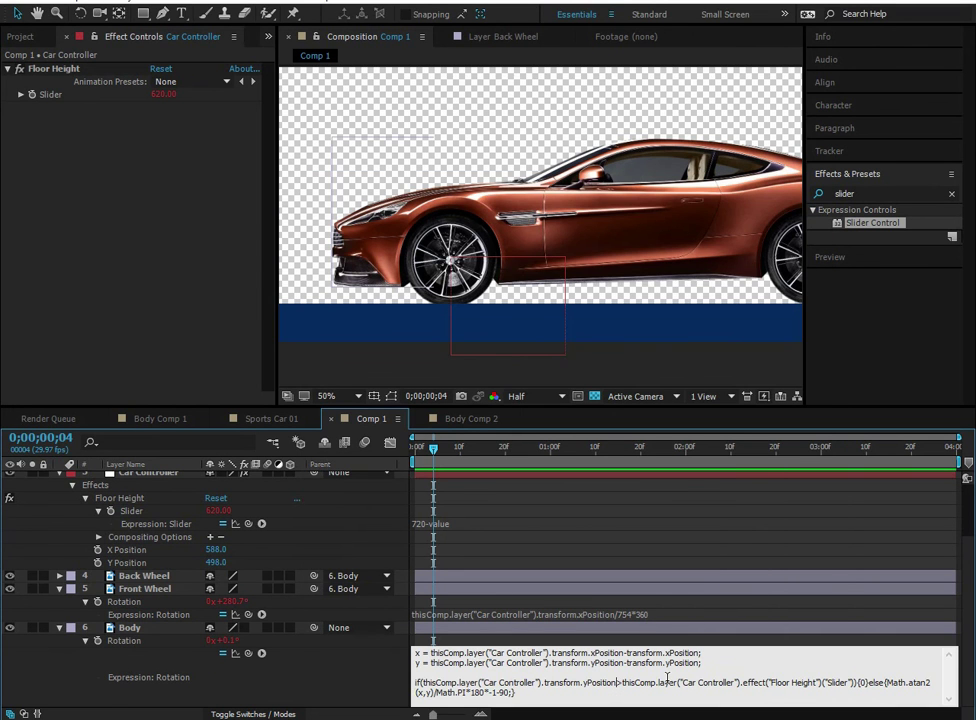
click(618, 683)
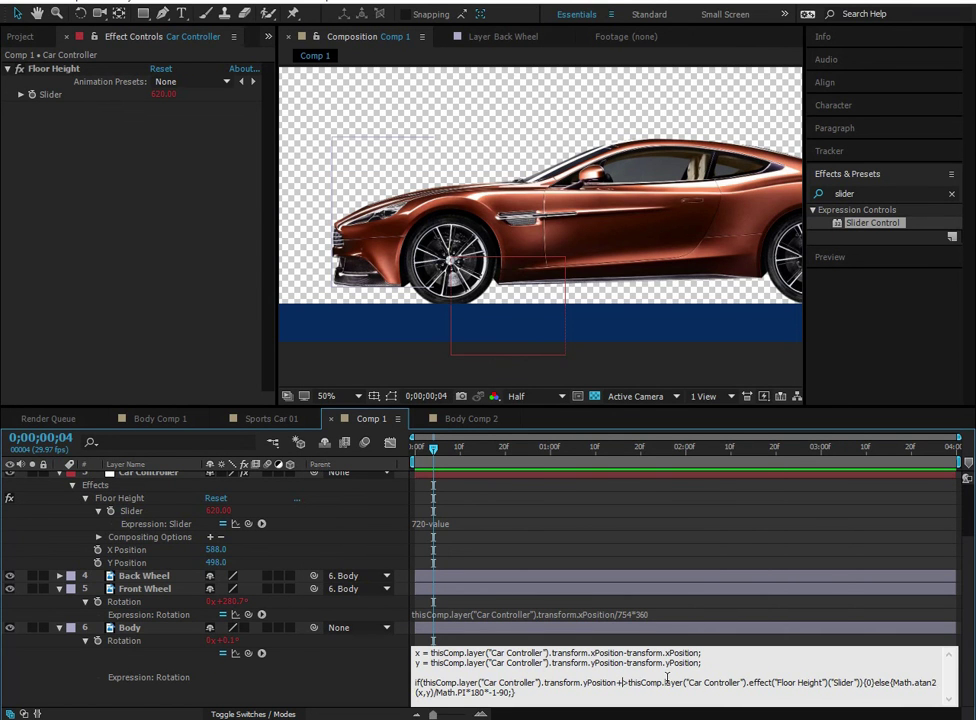
text(+120)
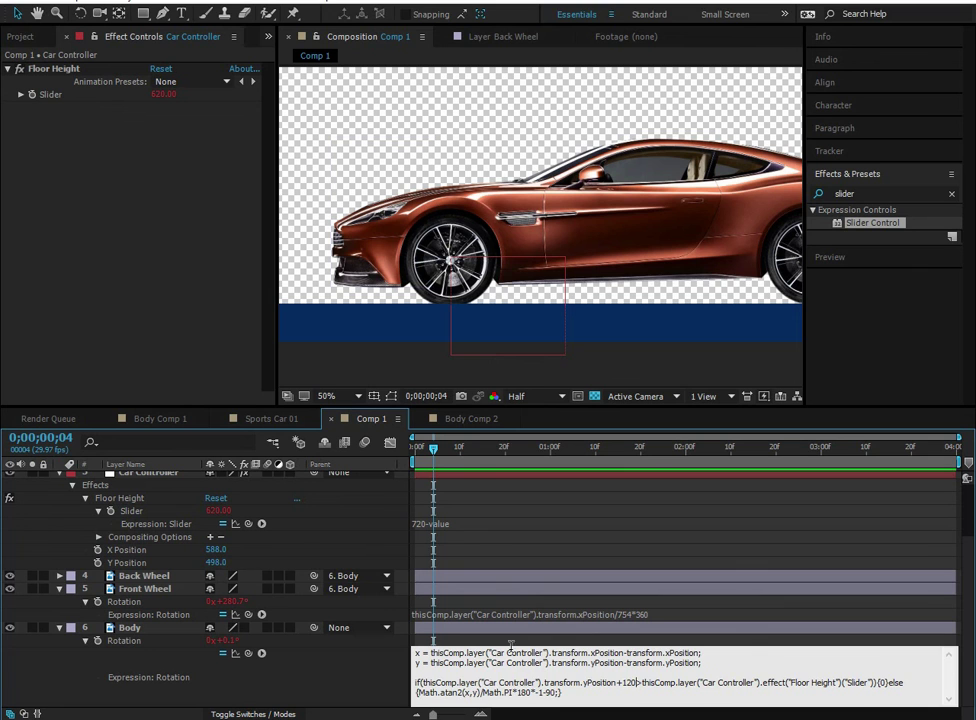
click(548, 383)
- Test the floor limit by moving the Car Controller above the floor and back down
drag(532, 300, 432, 266)
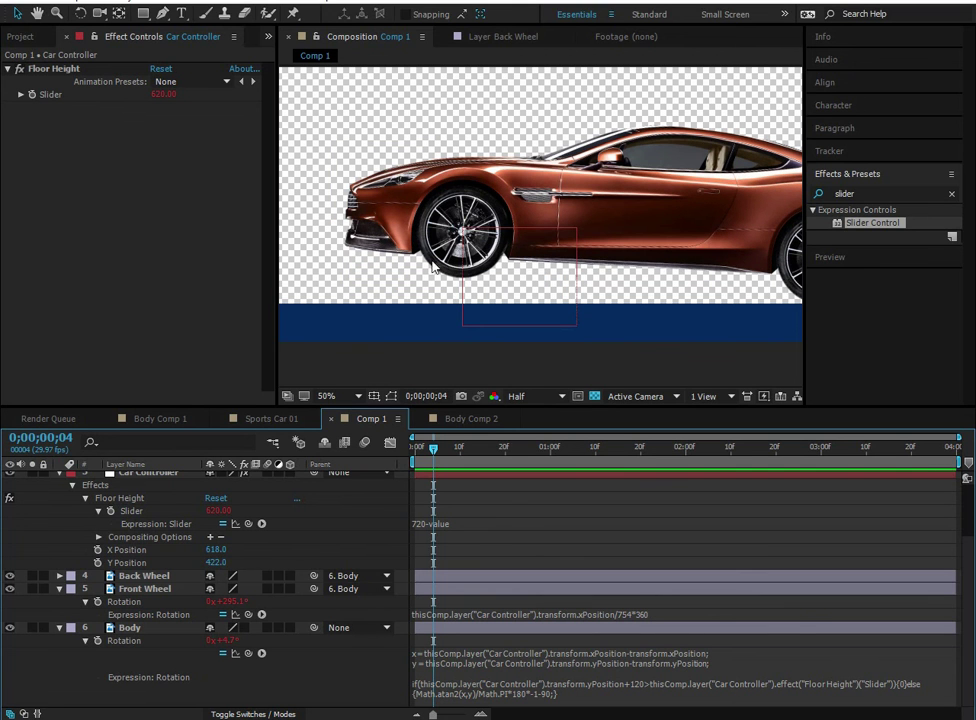
drag(540, 287, 525, 318)
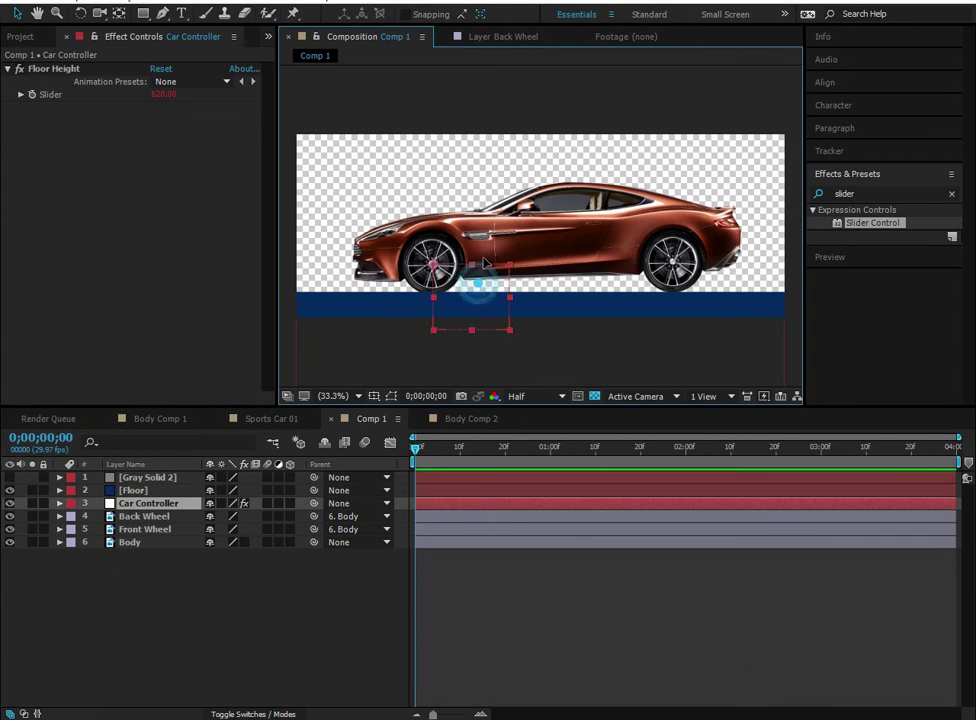
mouse_move(484, 263)
mouse_down()
mouse_move(503, 259)
mouse_move(531, 222)
mouse_move(513, 282)
mouse_move(482, 257)
mouse_move(473, 281)
mouse_move(505, 279)
mouse_move(503, 267)
mouse_move(502, 302)
mouse_move(485, 277)
mouse_up()
- Lock the Floor layer and test the rig by moving the Car Controller near the floor
click(43, 490)
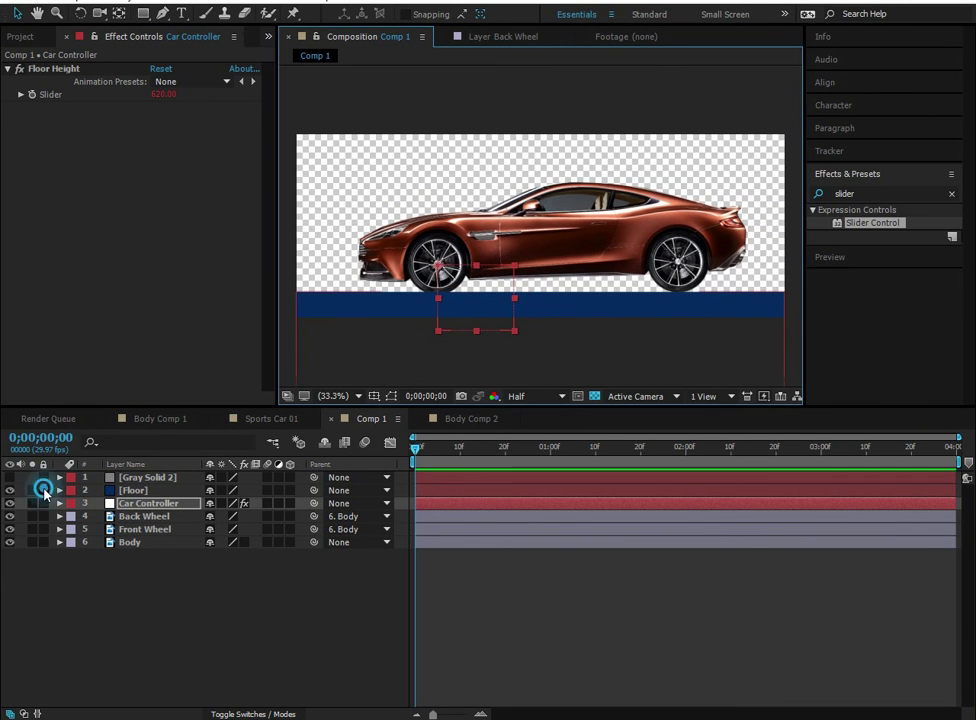
click(605, 320)
click(497, 288)
mouse_move(497, 288)
mouse_down()
mouse_move(475, 279)
mouse_move(477, 303)
mouse_move(505, 286)
mouse_up()
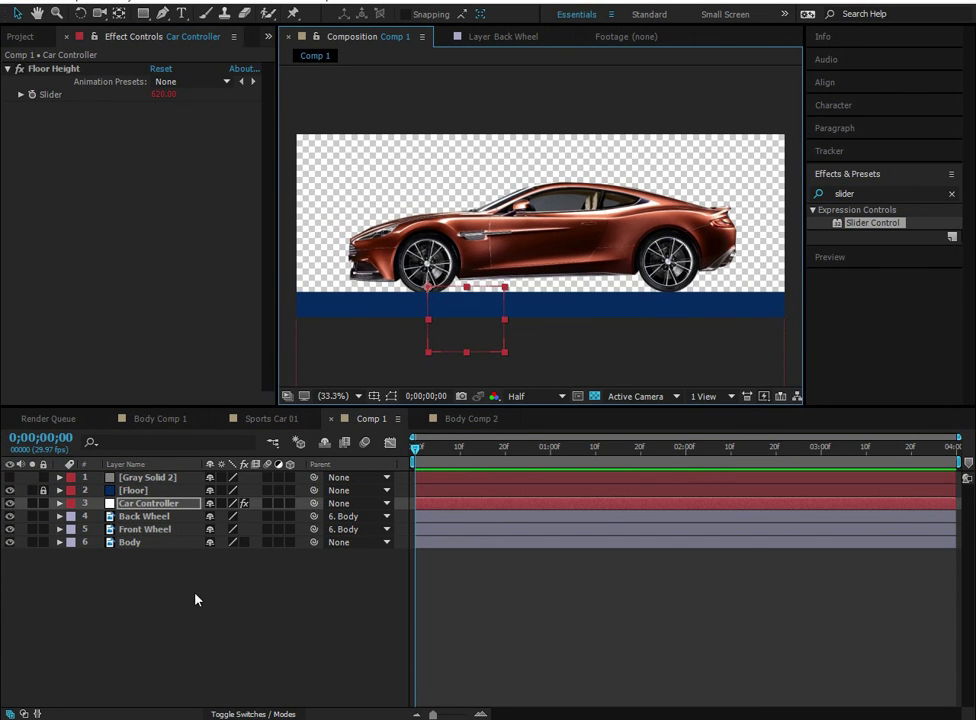
- Pre-compose the Body layer as Body Comp 3, leaving all attributes in Comp 1, and open the new composition
click(195, 592)
click(123, 531)
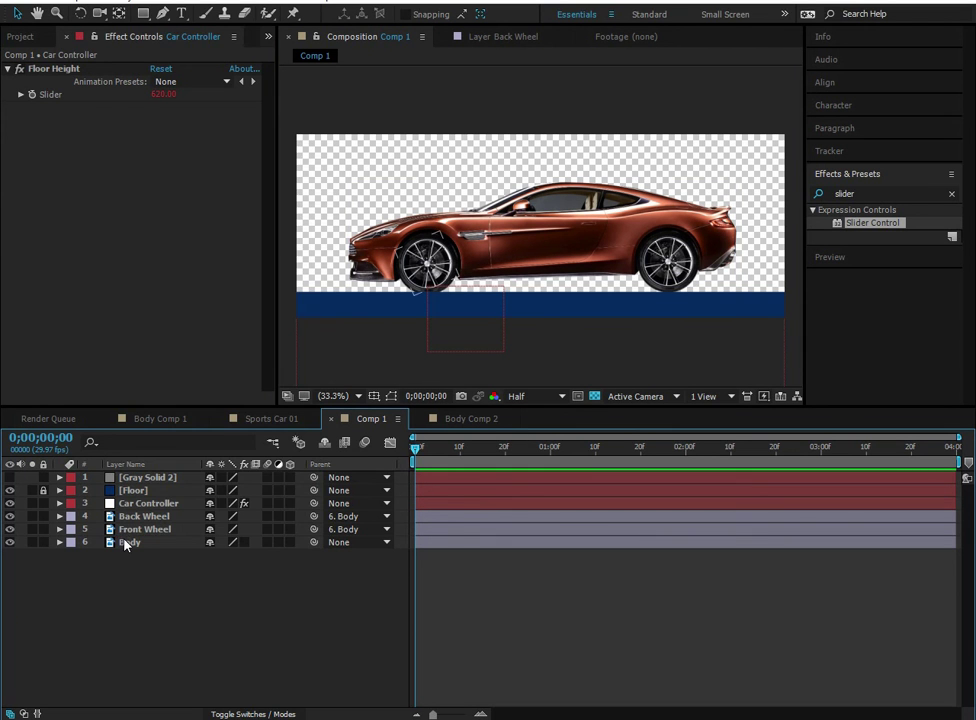
right_click(125, 543)
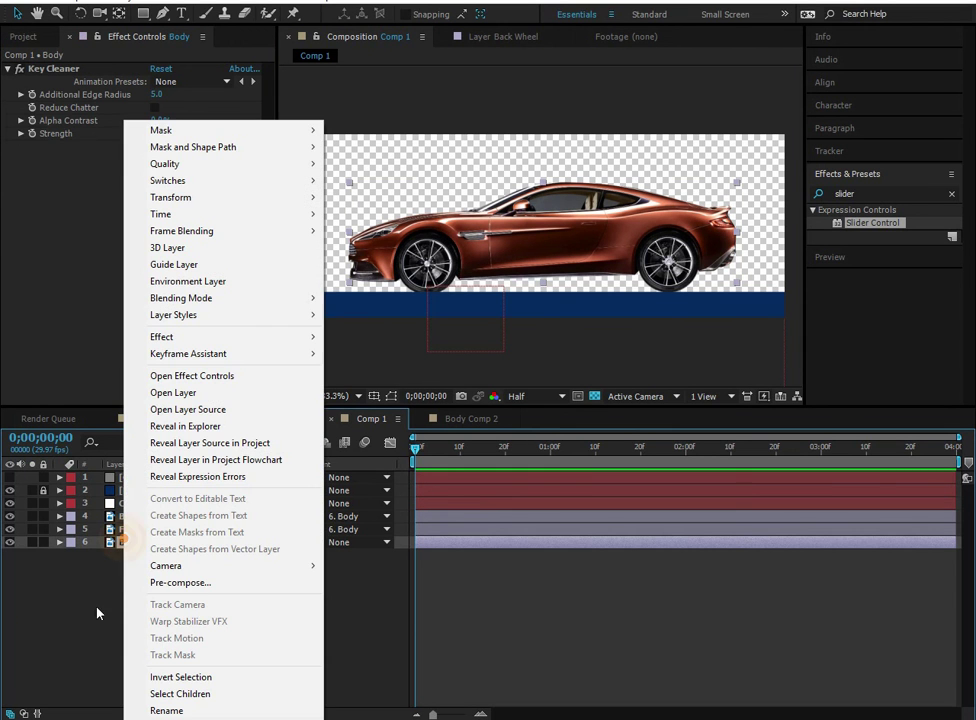
click(173, 583)
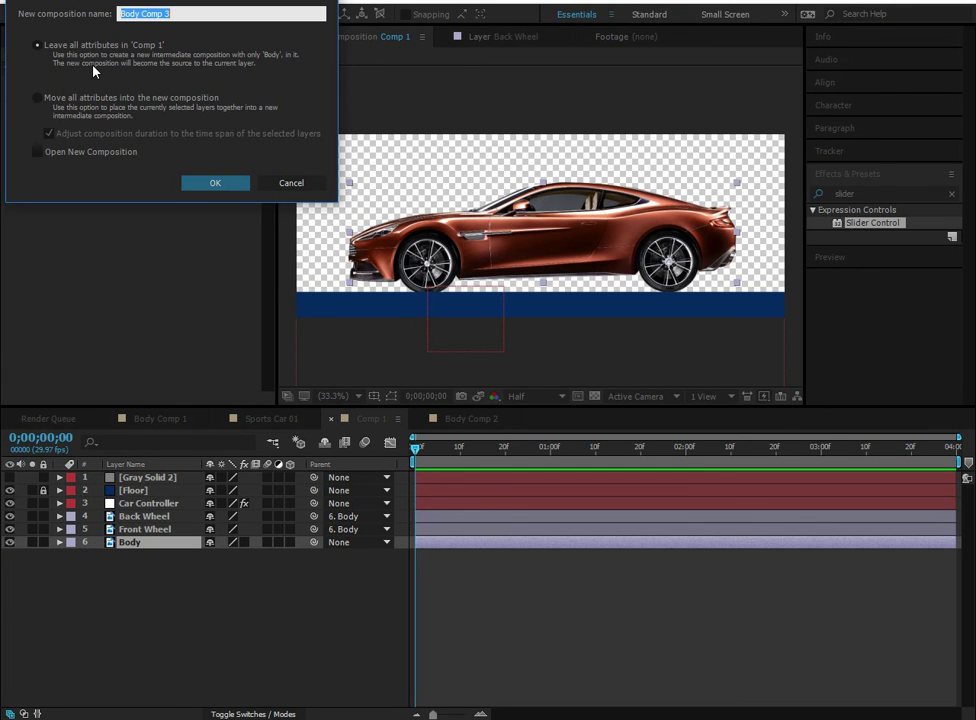
click(200, 182)
double_click(142, 543)
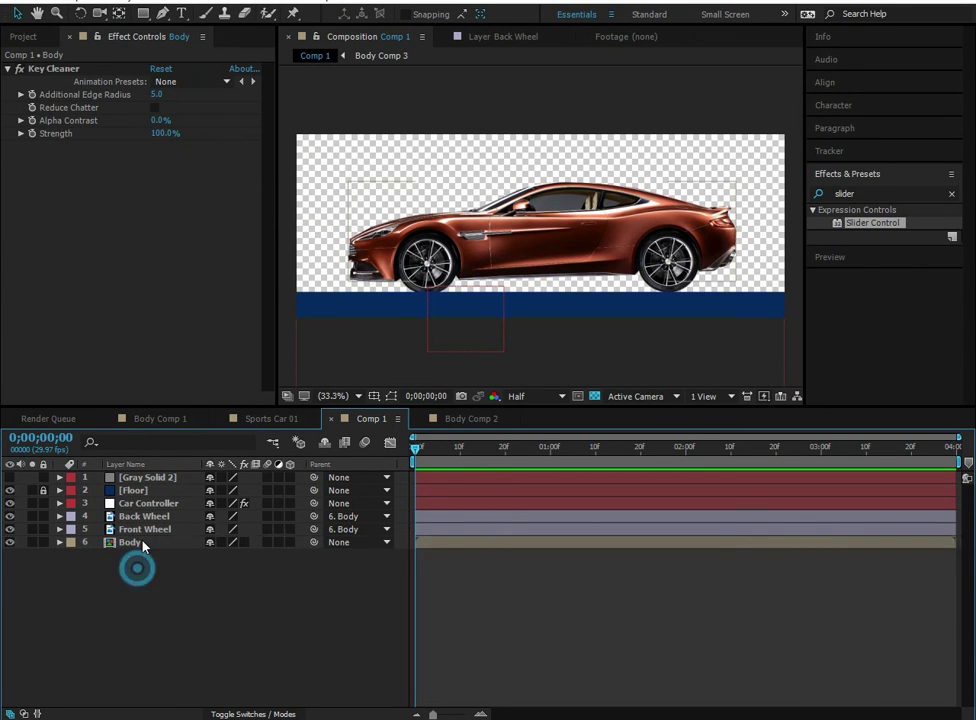
- Add the Background image above the Car layer in Body Comp 3 and fit it to the composition
click(148, 477)
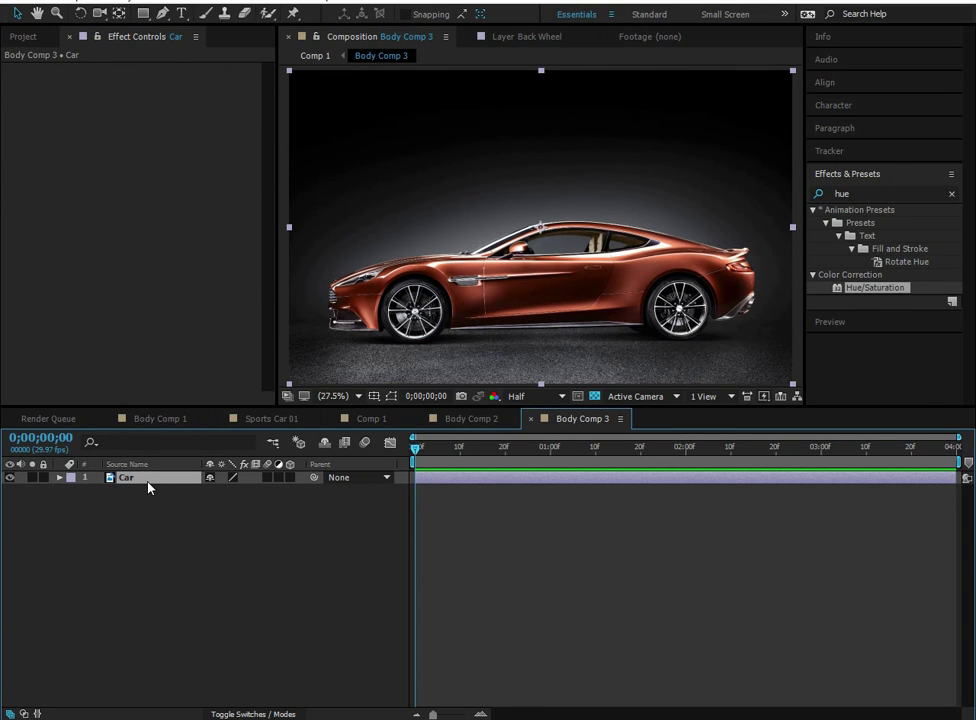
click(20, 35)
click(111, 285)
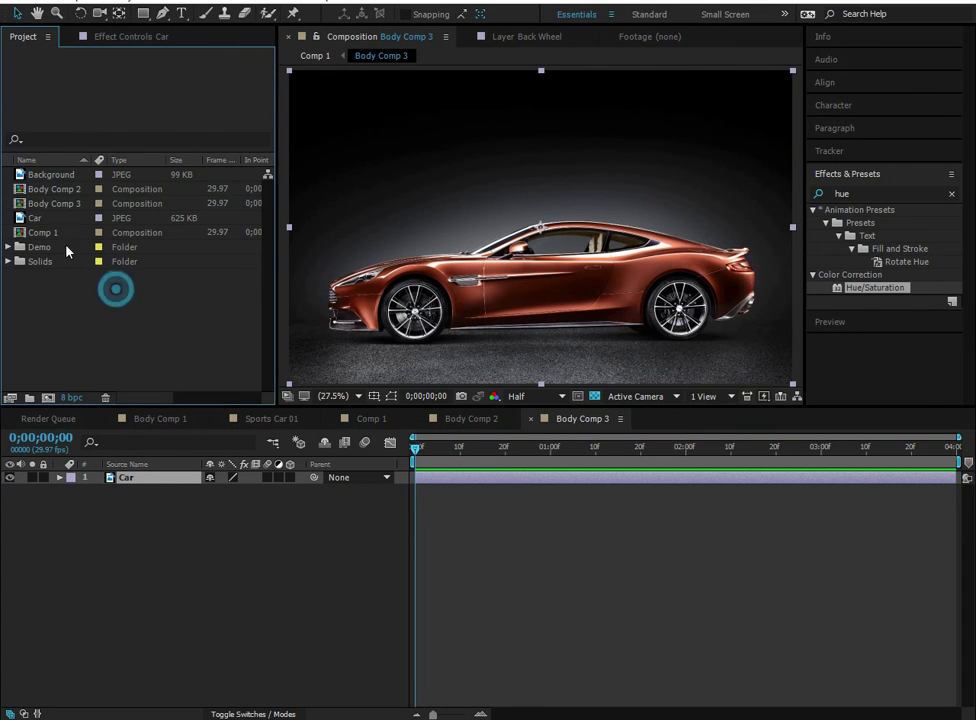
drag(50, 174, 157, 482)
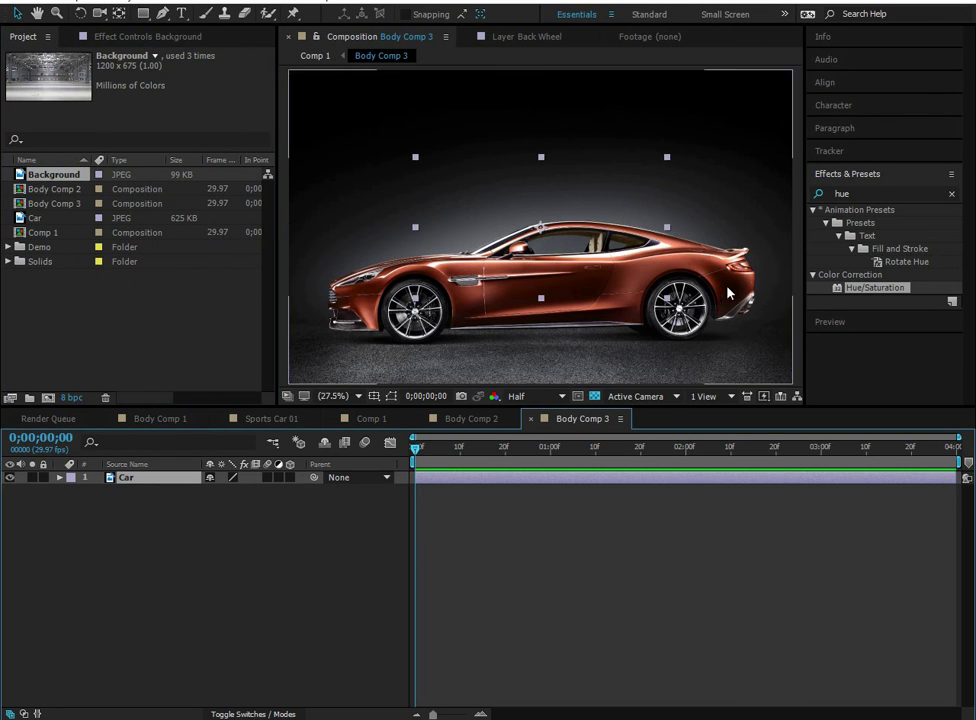
key(ctrl+alt+f)
drag(577, 286, 590, 342)
click(65, 534)
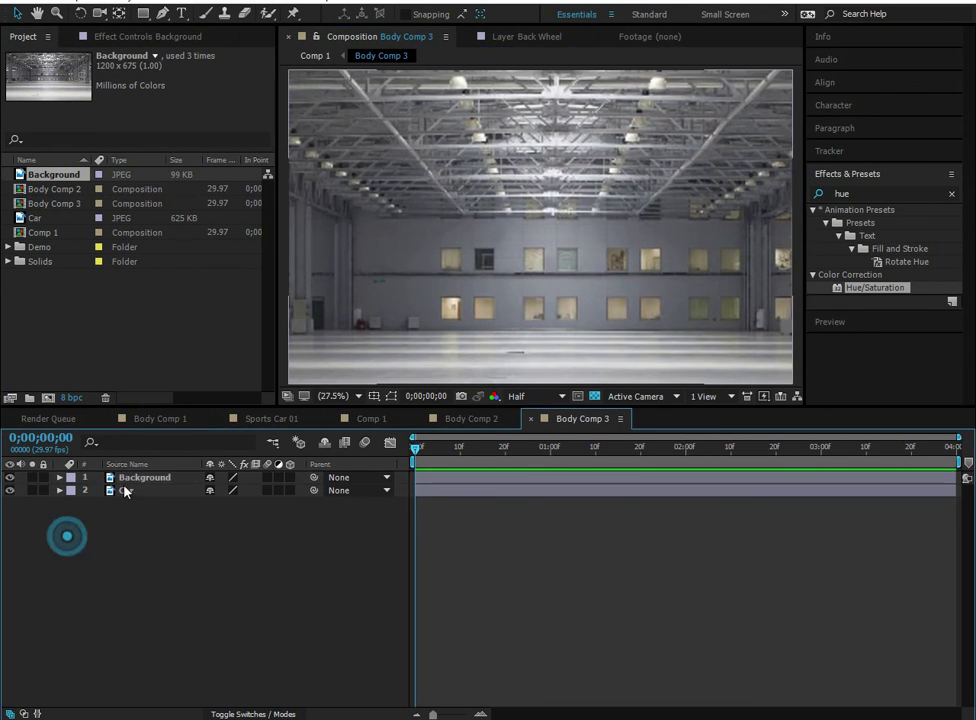
- Duplicate the Car layer, move the copy above Background and solo it
click(140, 491)
key(ctrl+d)
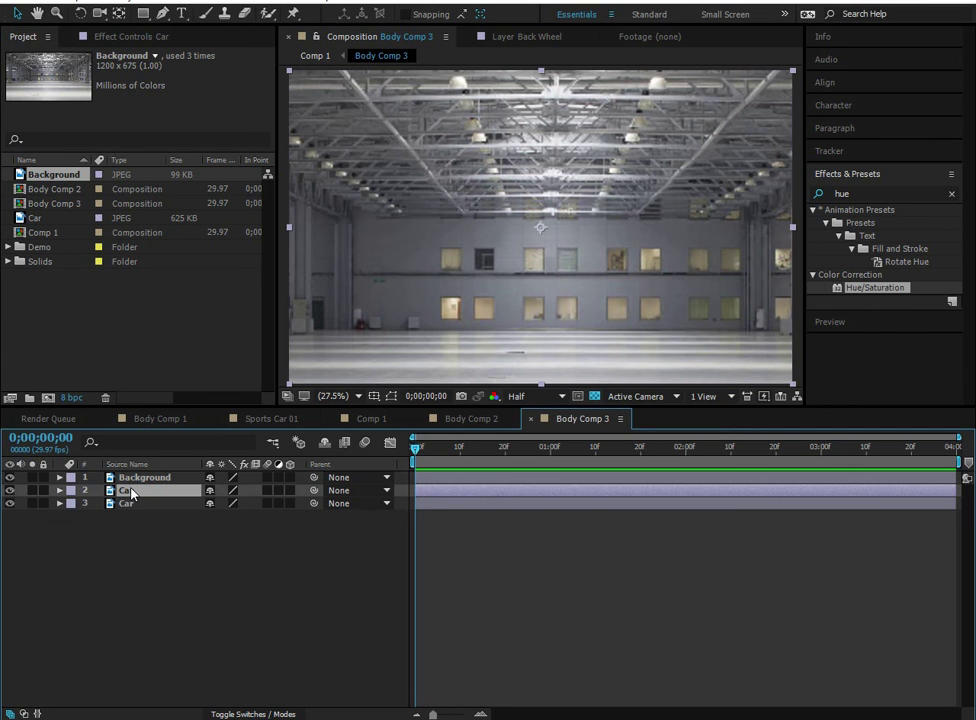
drag(131, 491, 125, 475)
click(34, 477)
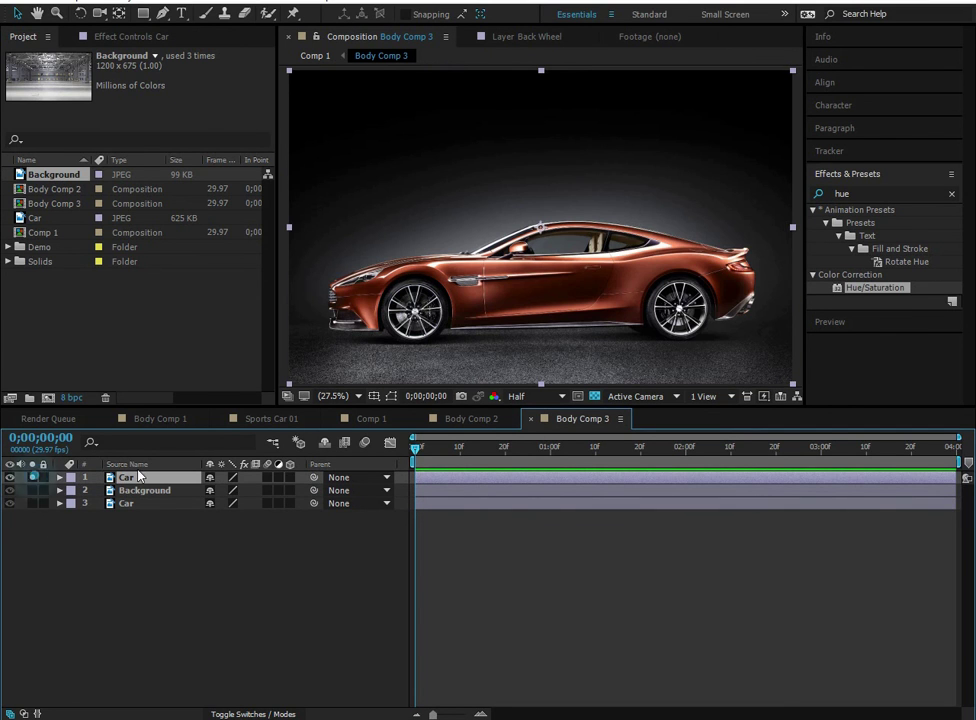
- Apply the Change Color effect to the upper Car layer and sample the red body paint as Color To Change
click(878, 193)
text(chang)
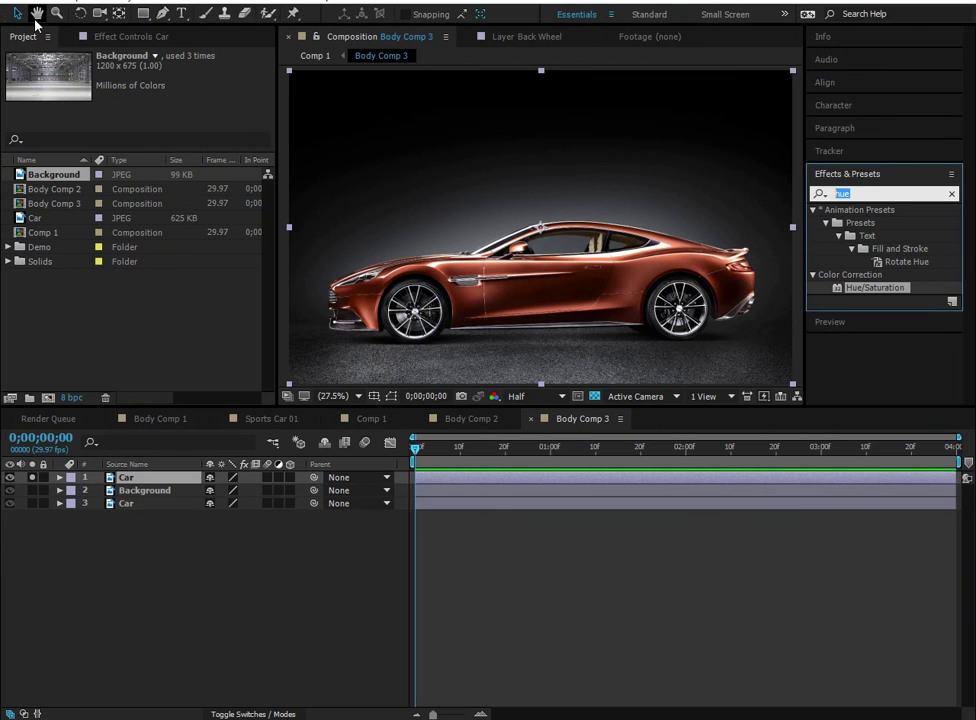
text(e)
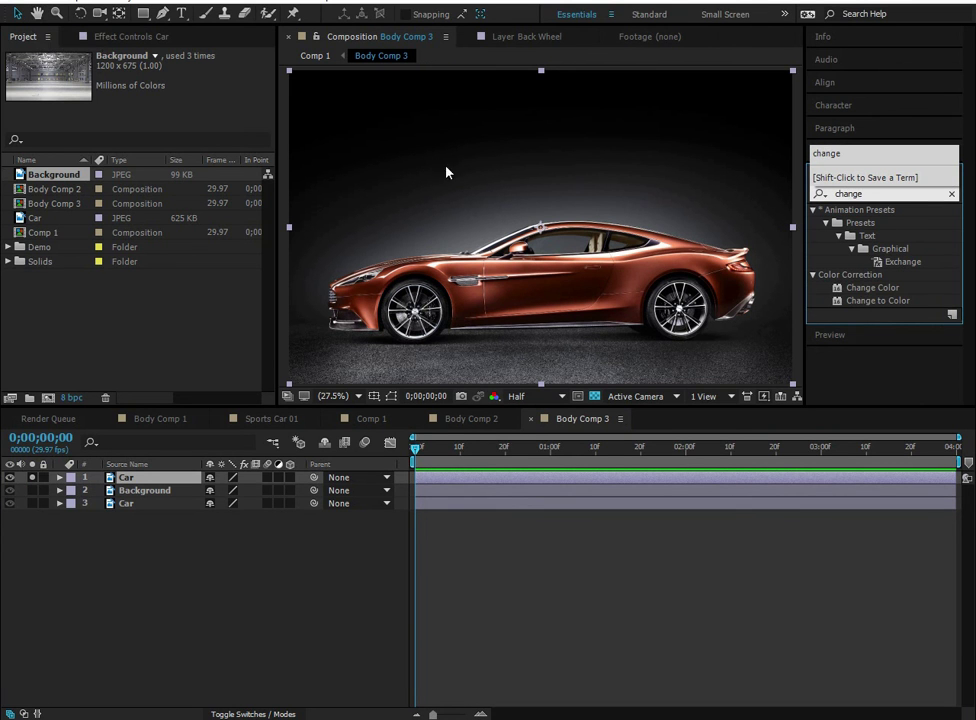
double_click(851, 287)
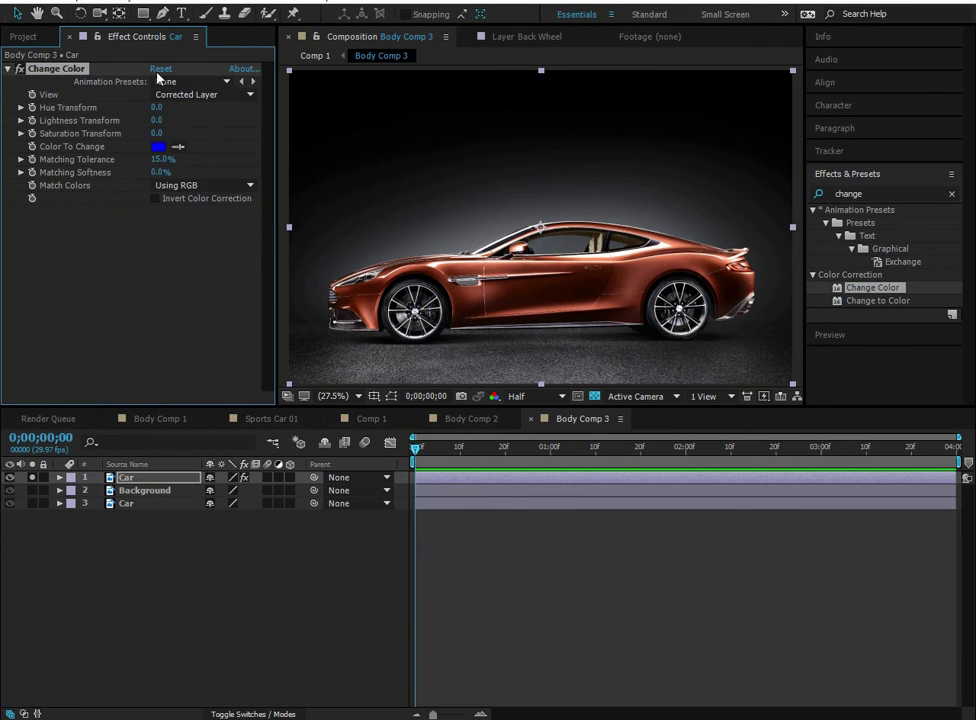
click(179, 148)
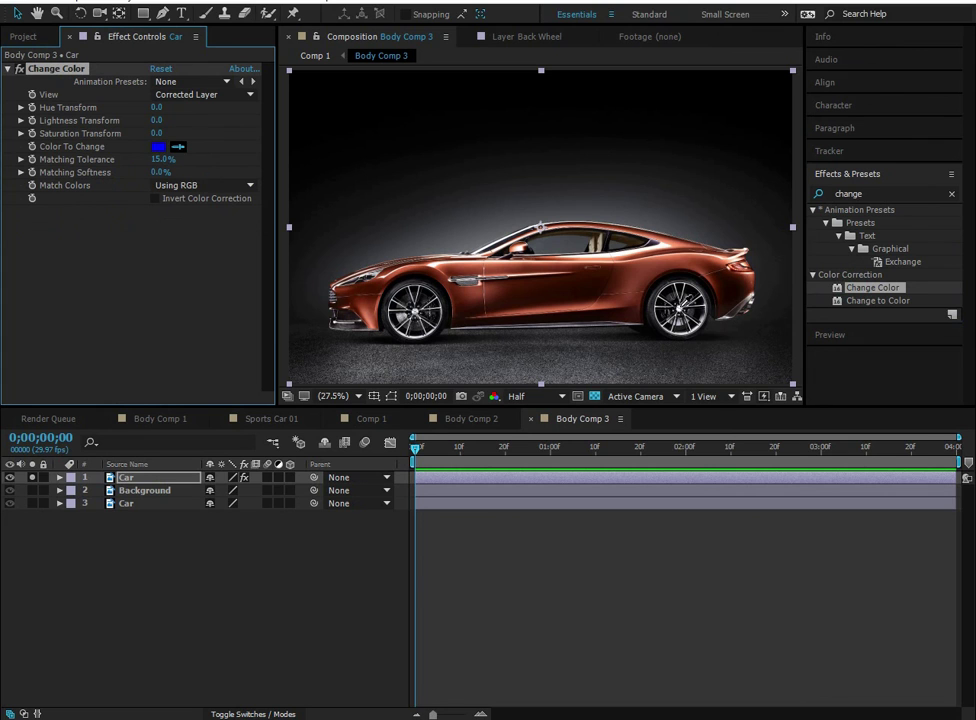
click(634, 273)
- Set the Change Color view to Color Correction Mask and turn off the transparency grid to inspect the mask
click(229, 93)
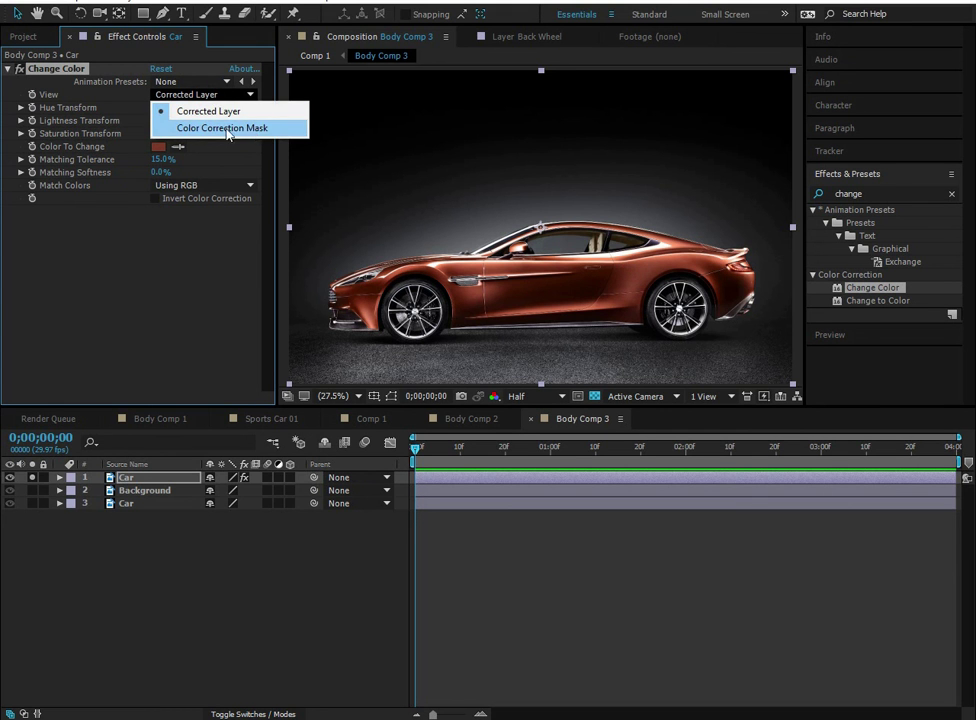
click(208, 127)
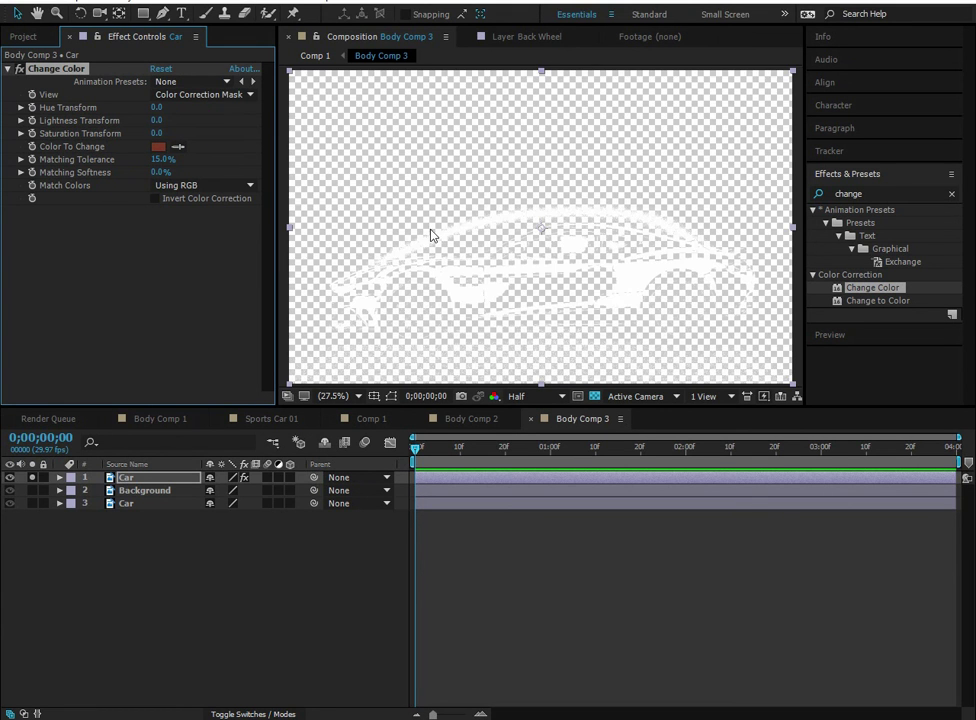
click(599, 398)
scroll(585, 238, up, 2)
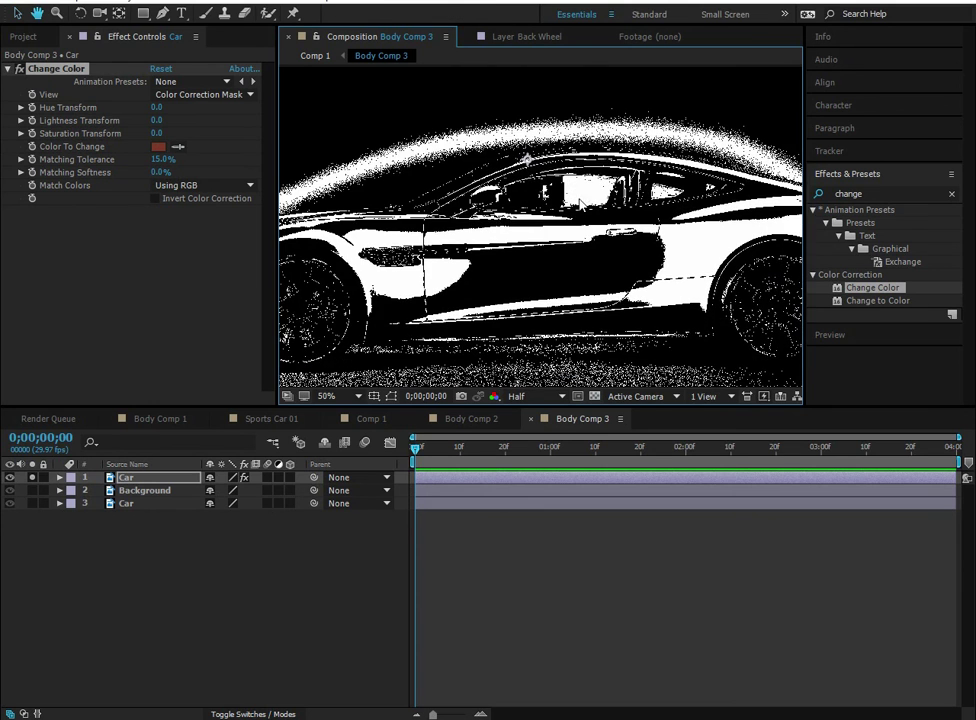
scroll(600, 252, down, 2)
scroll(443, 194, up, 2)
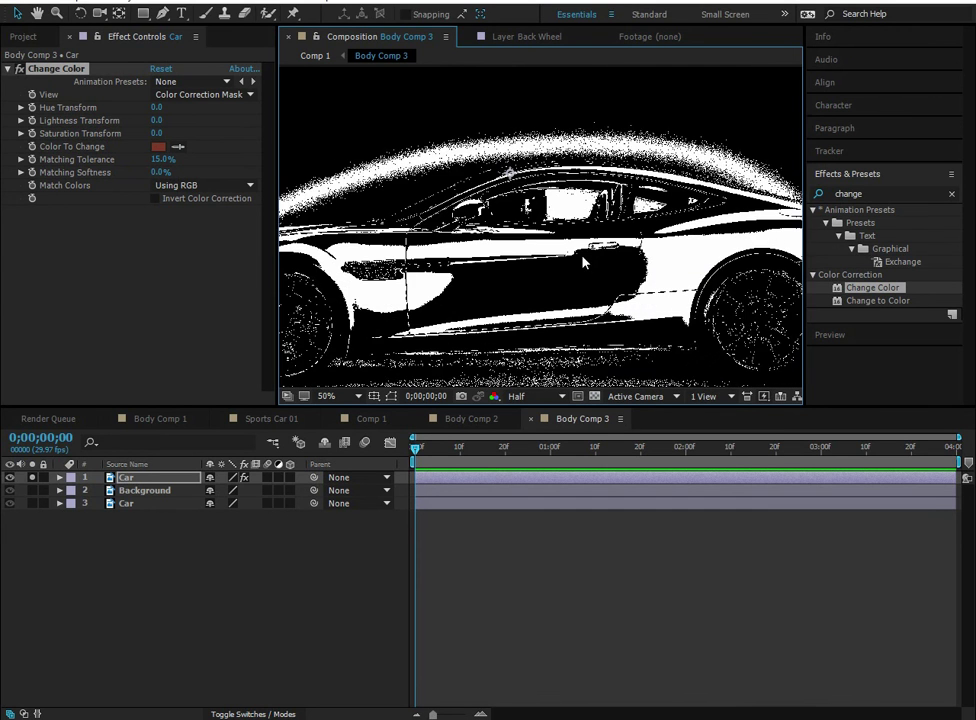
- Match colors Using Chroma in Change Color, with Matching Tolerance 0.0% and Matching Softness 1.9%
click(219, 188)
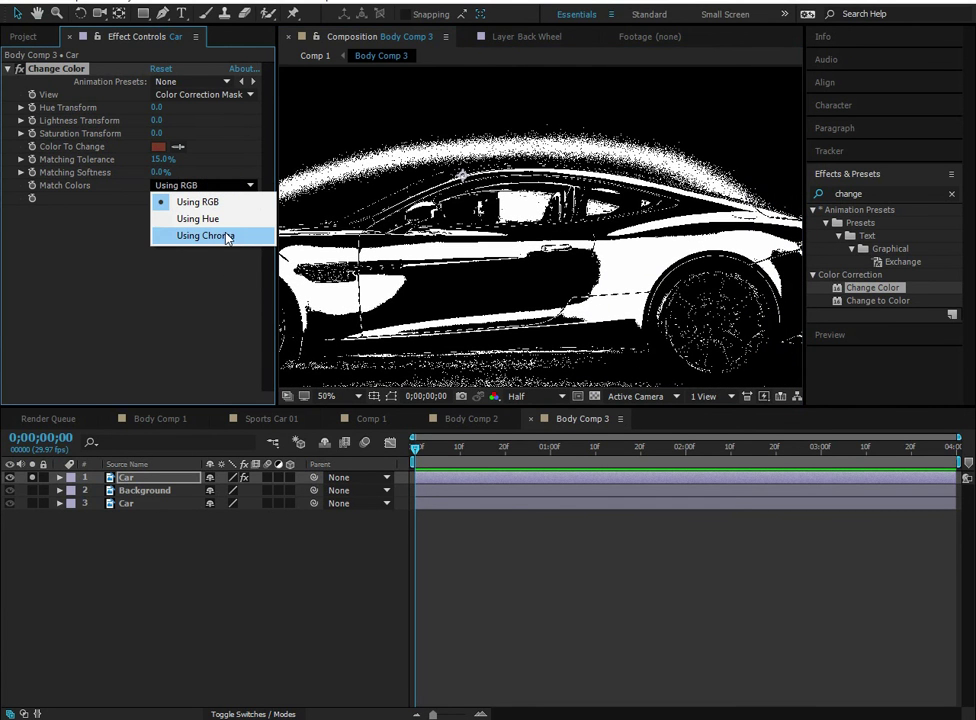
click(226, 237)
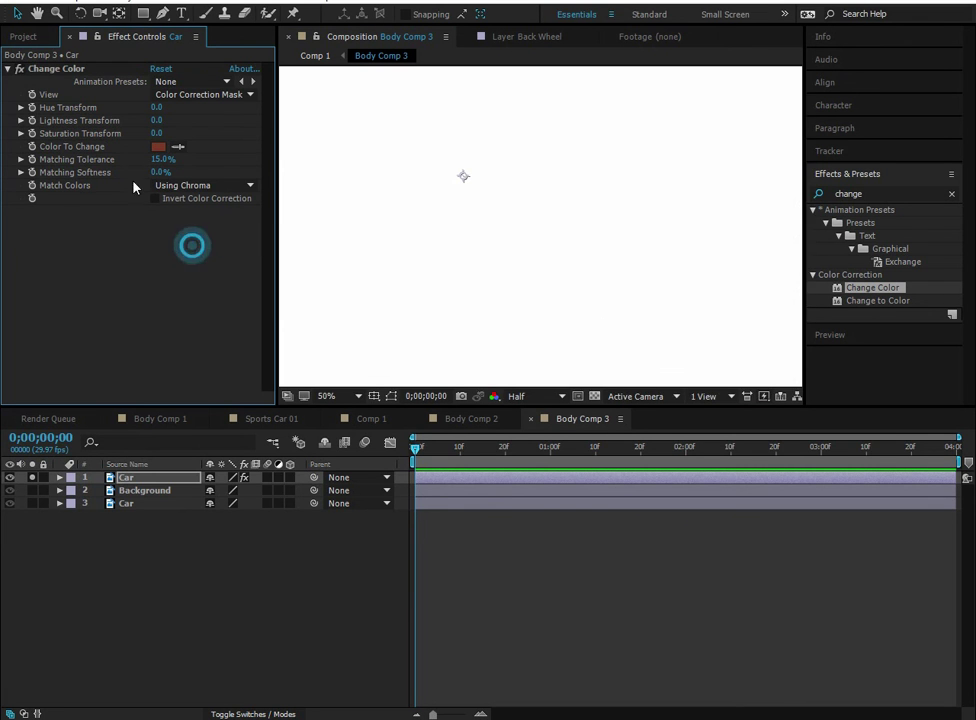
drag(168, 174, 110, 193)
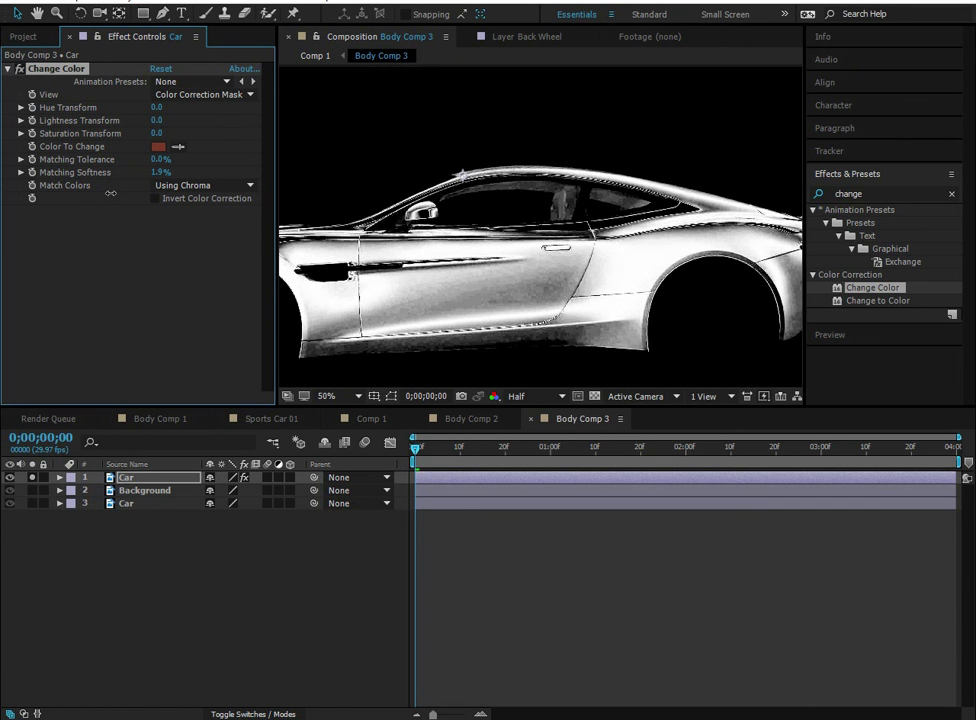
click(294, 637)
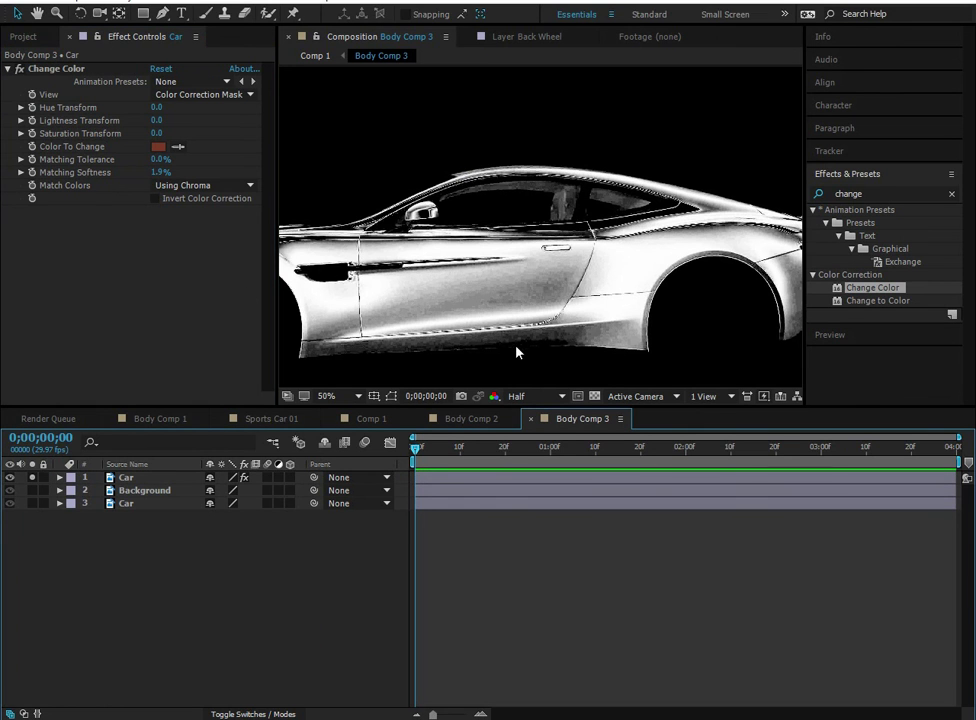
- Add the Remove Grain effect above Change Color on the upper Car layer and set its Viewing Mode to Final Output
click(911, 192)
text(remove)
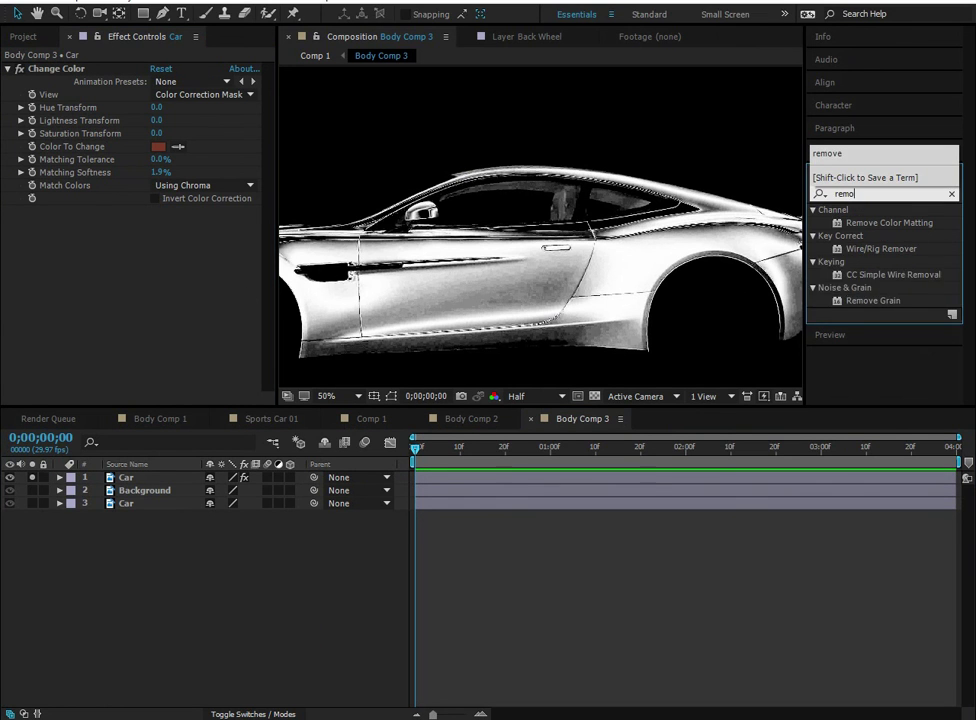
drag(872, 276, 50, 68)
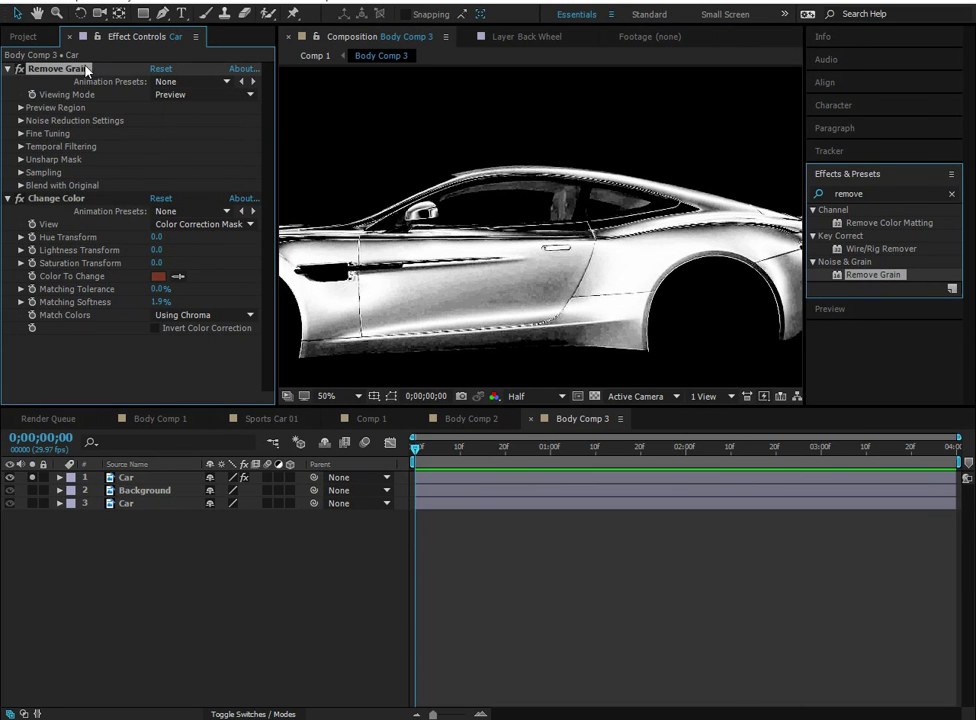
click(206, 92)
click(218, 159)
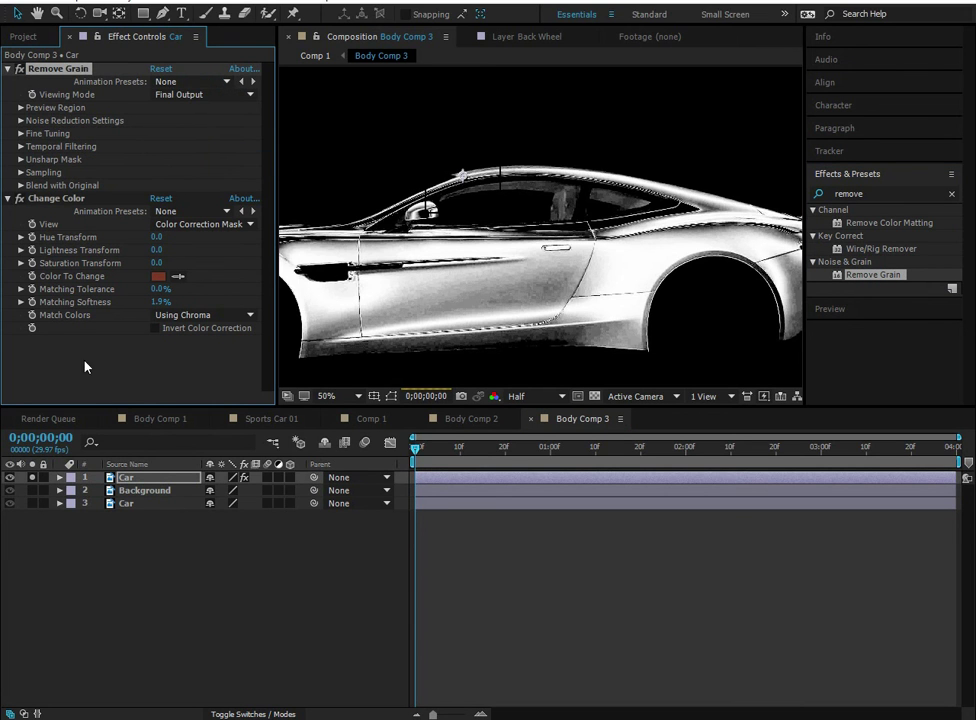
click(268, 592)
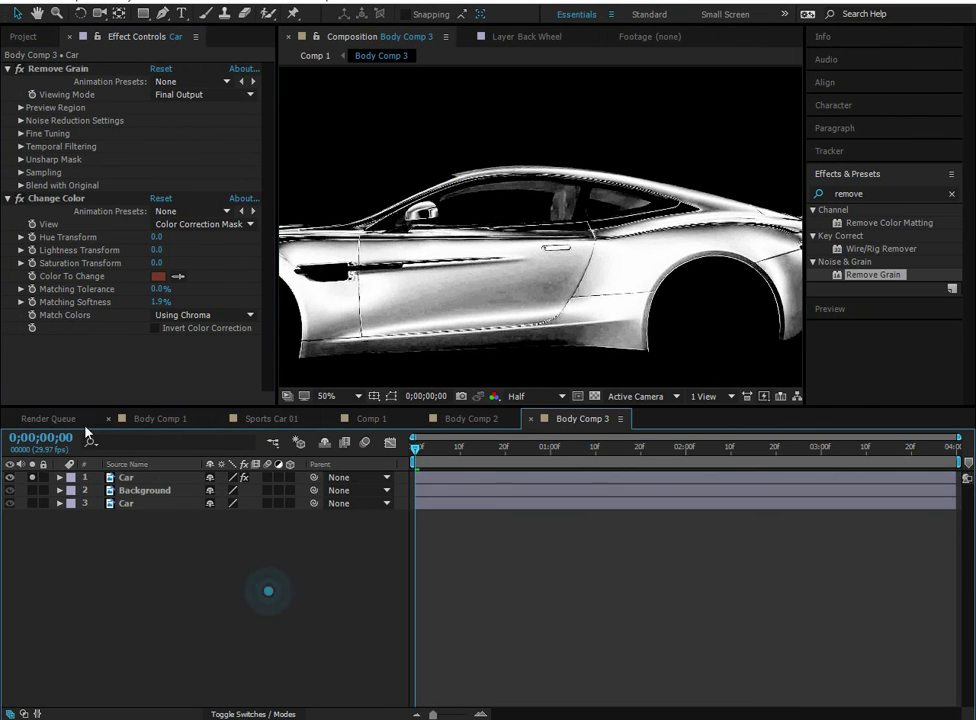
- Unsolo the upper Car layer and use it as a luma track matte for the Background layer
click(9, 490)
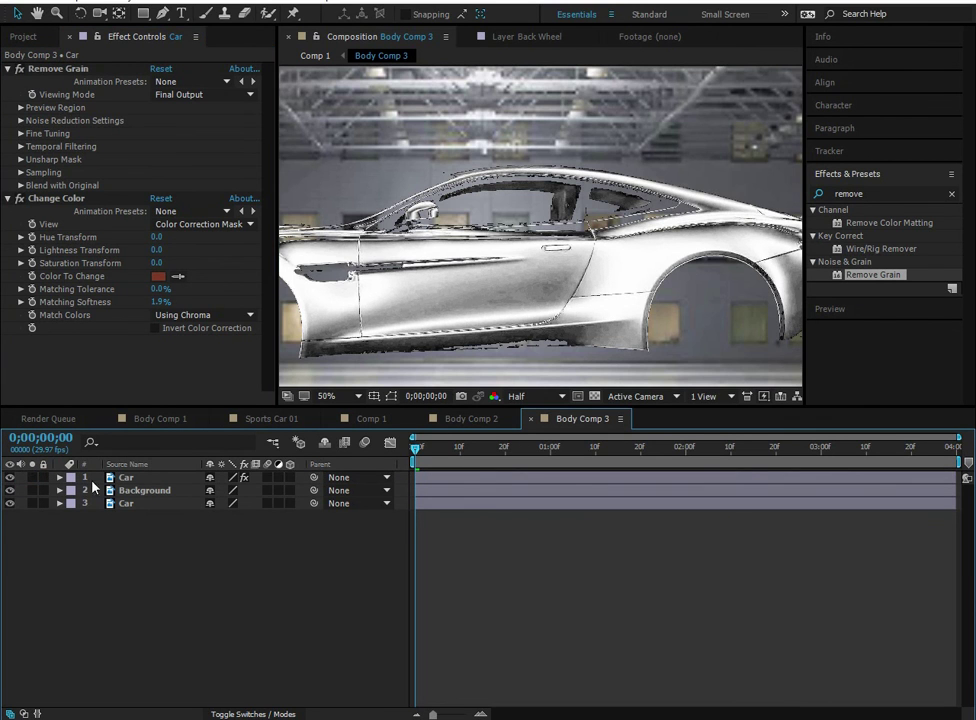
click(139, 491)
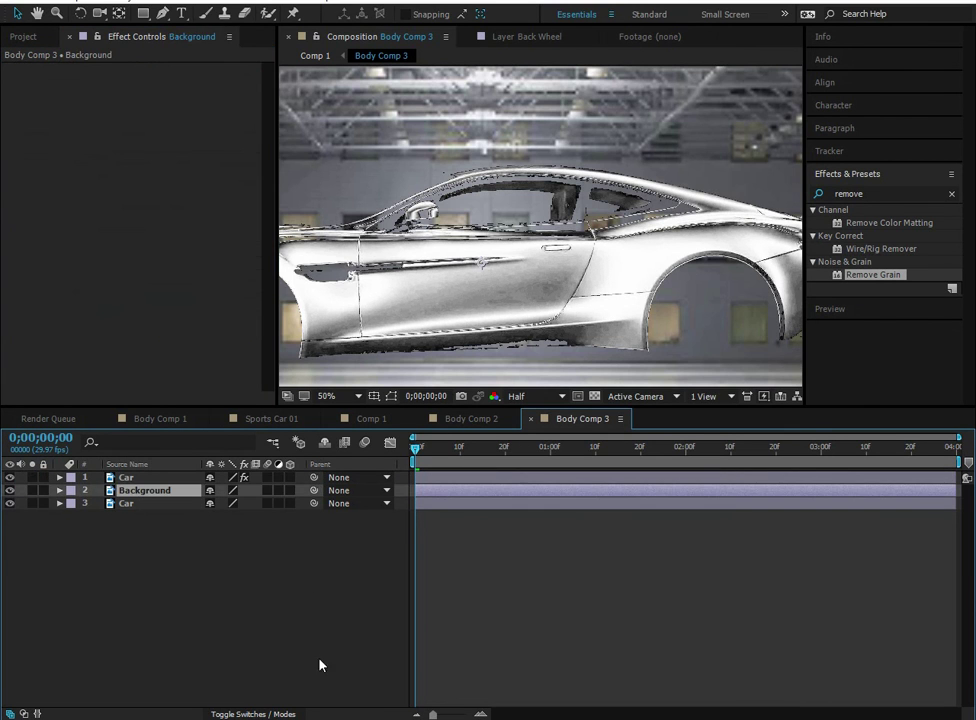
click(251, 713)
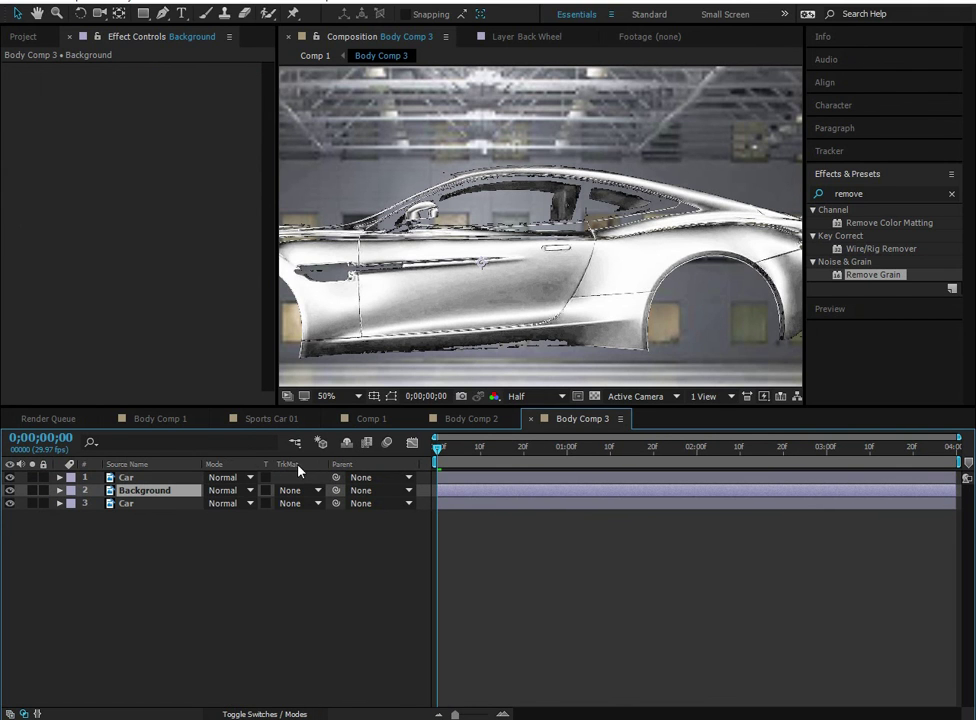
click(127, 479)
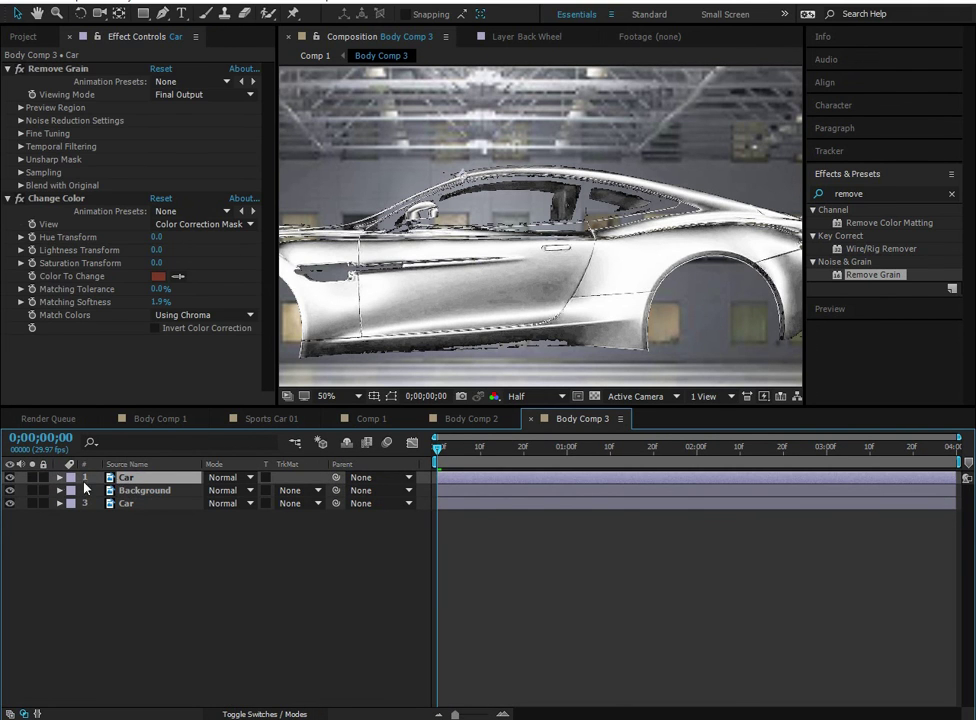
click(145, 491)
click(307, 491)
click(327, 564)
click(133, 528)
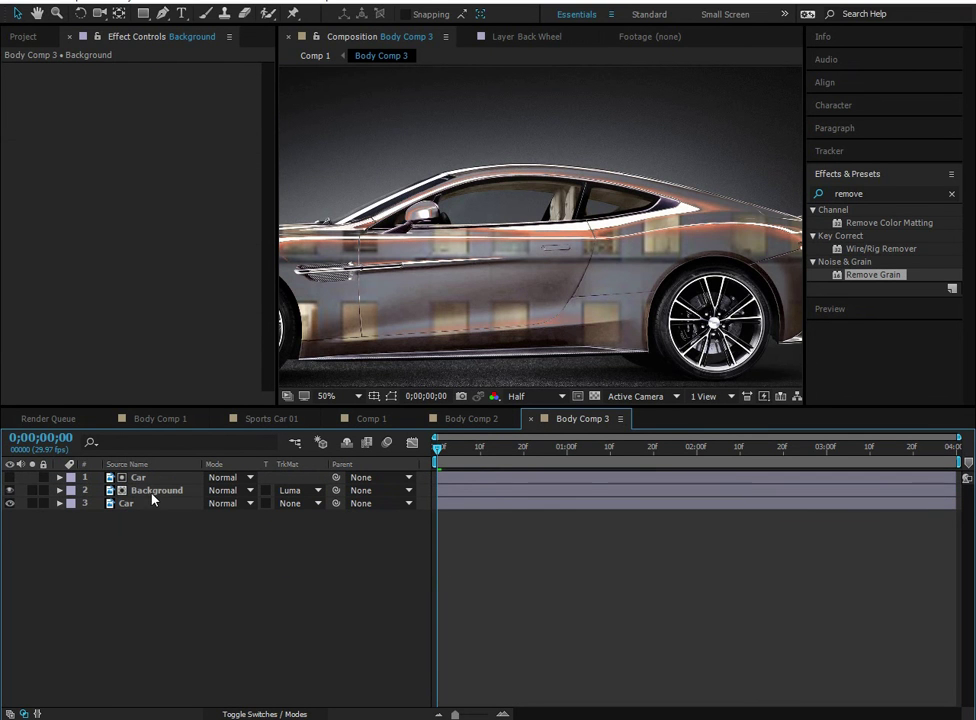
click(153, 489)
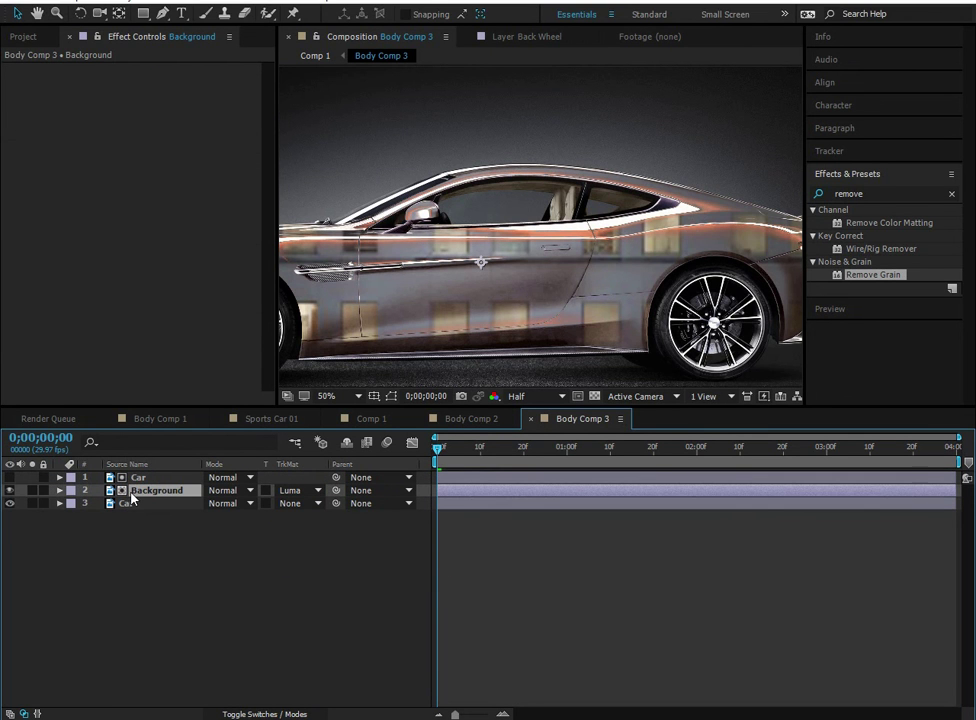
click(137, 478)
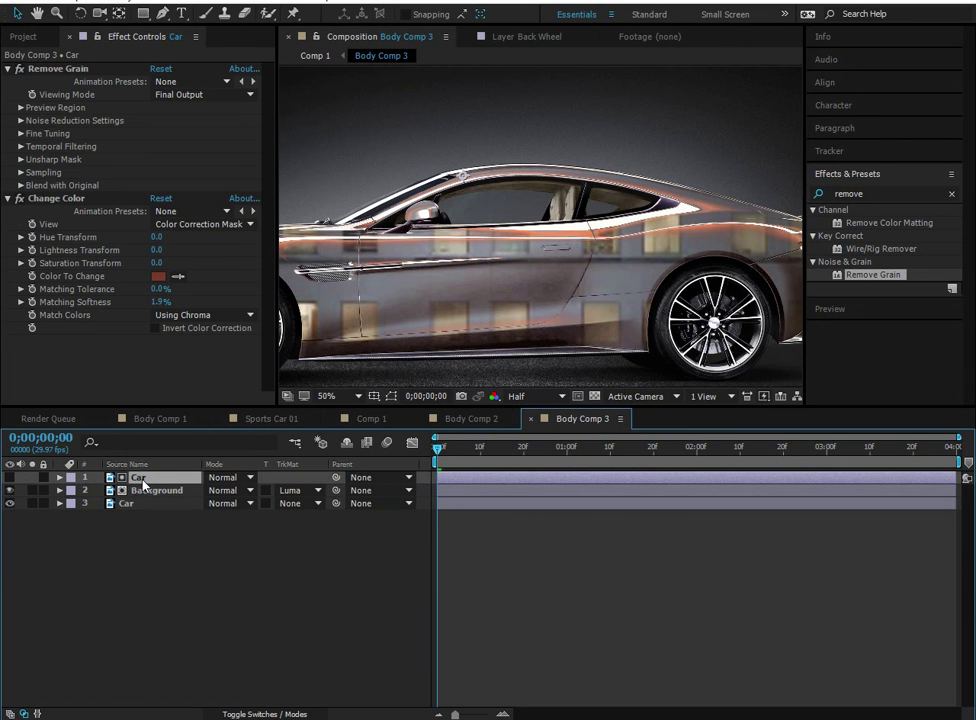
- Set the blending mode of the luma-matted Background layer in Body Comp 3 to Screen
click(150, 490)
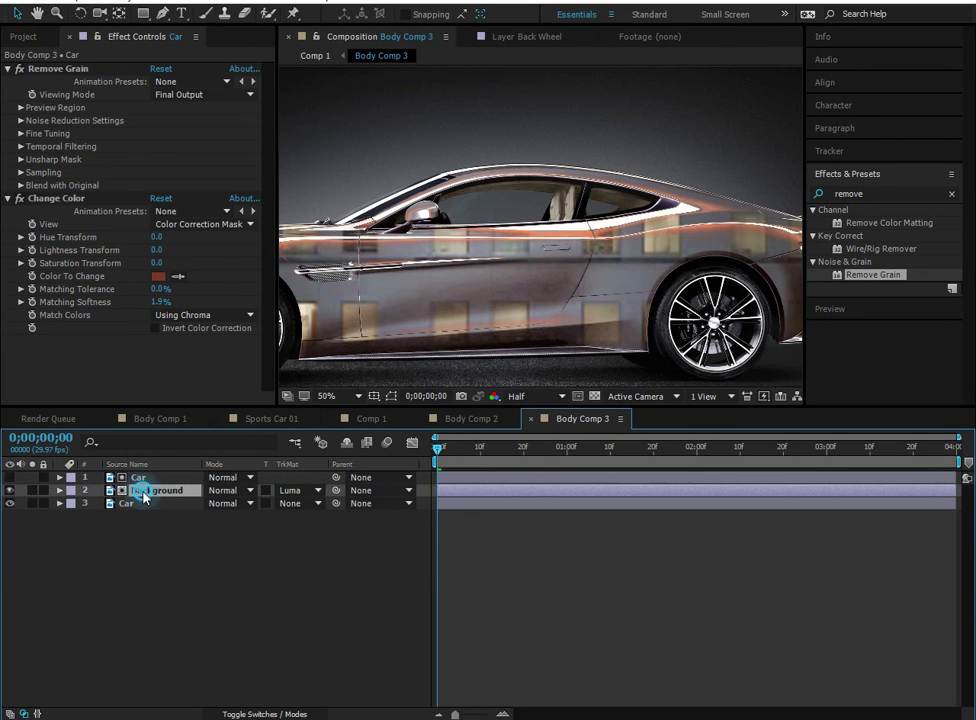
drag(606, 296, 524, 296)
click(270, 610)
click(172, 490)
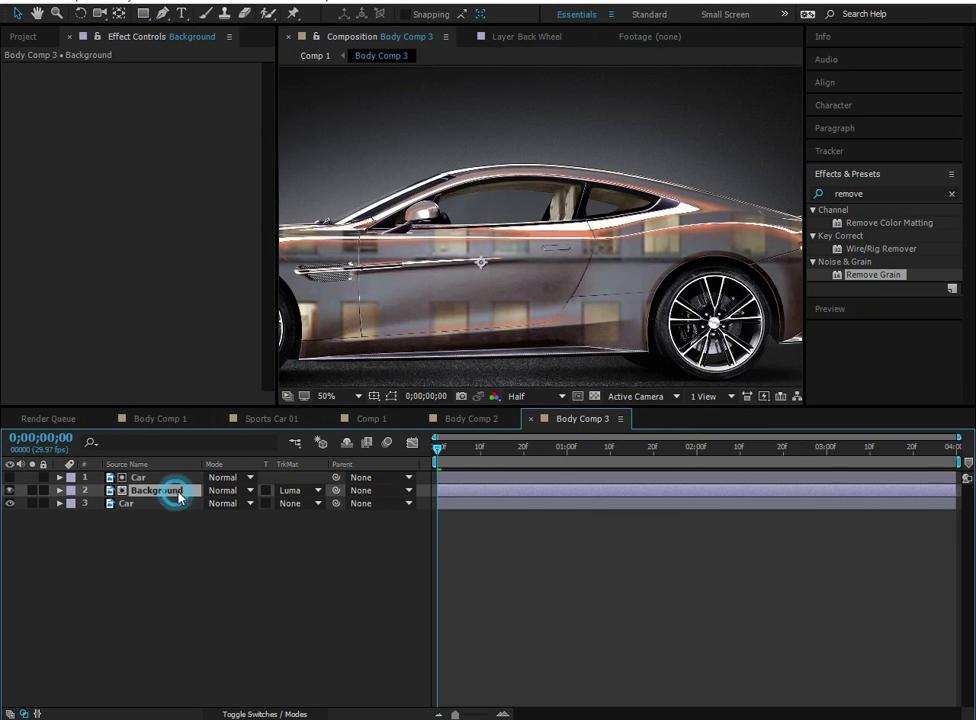
click(226, 491)
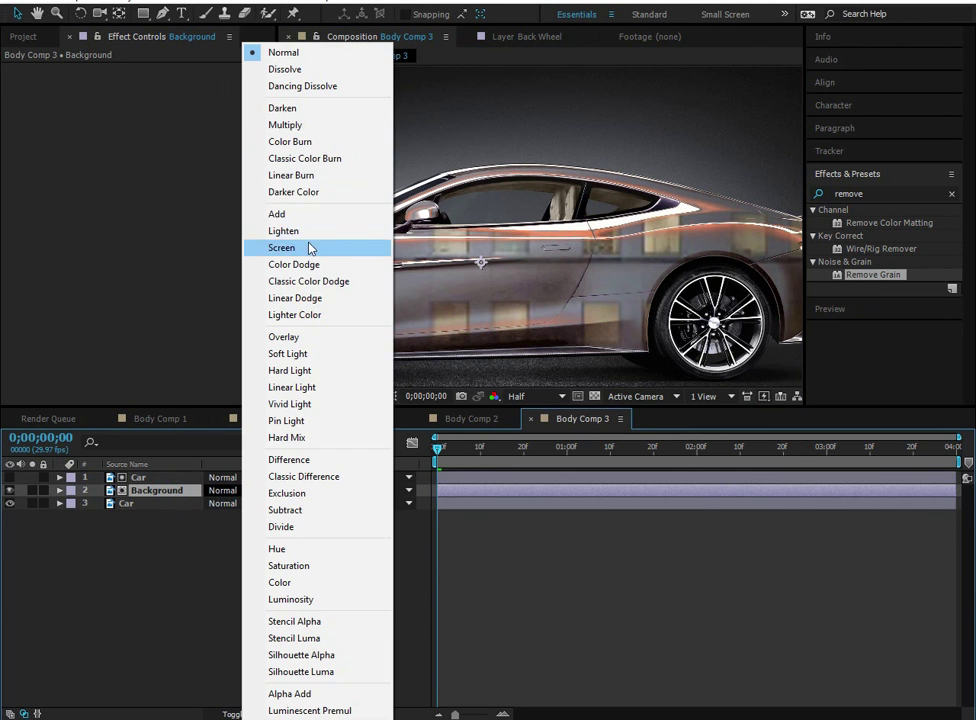
click(312, 248)
- Add a Curves effect to the Background layer and pull the RGB curve's midtones down to darken the reflections
click(891, 194)
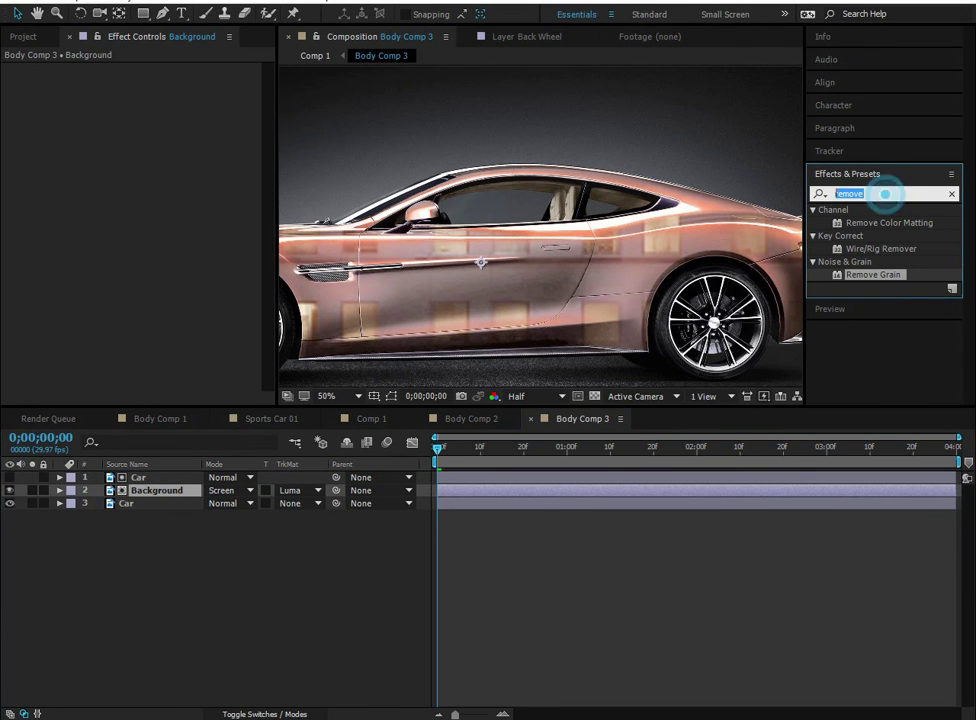
text(curves)
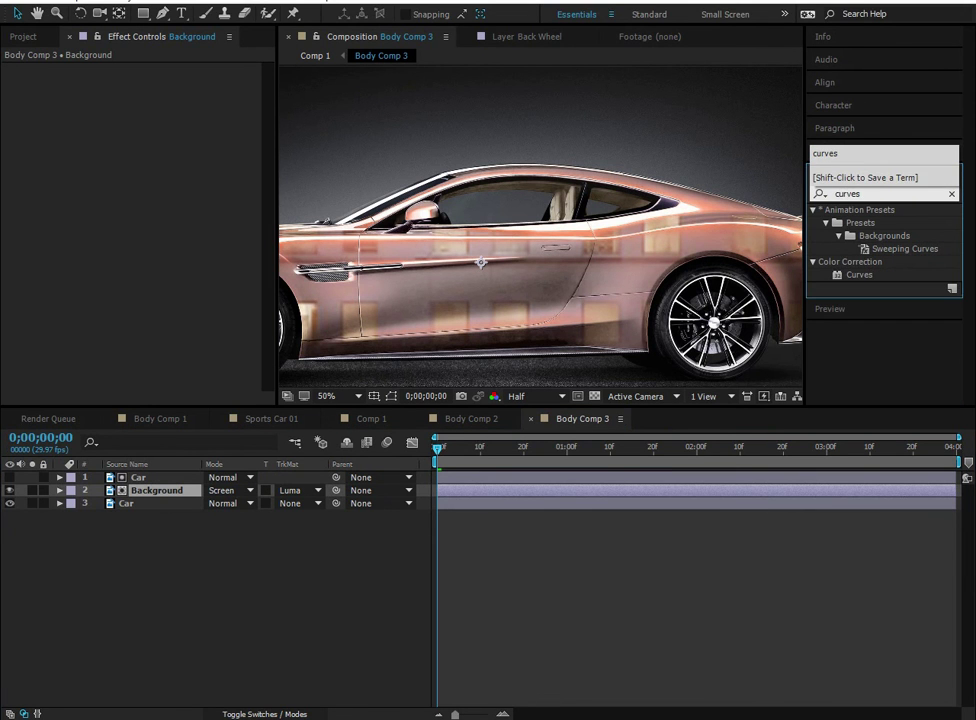
double_click(864, 273)
drag(135, 230, 143, 270)
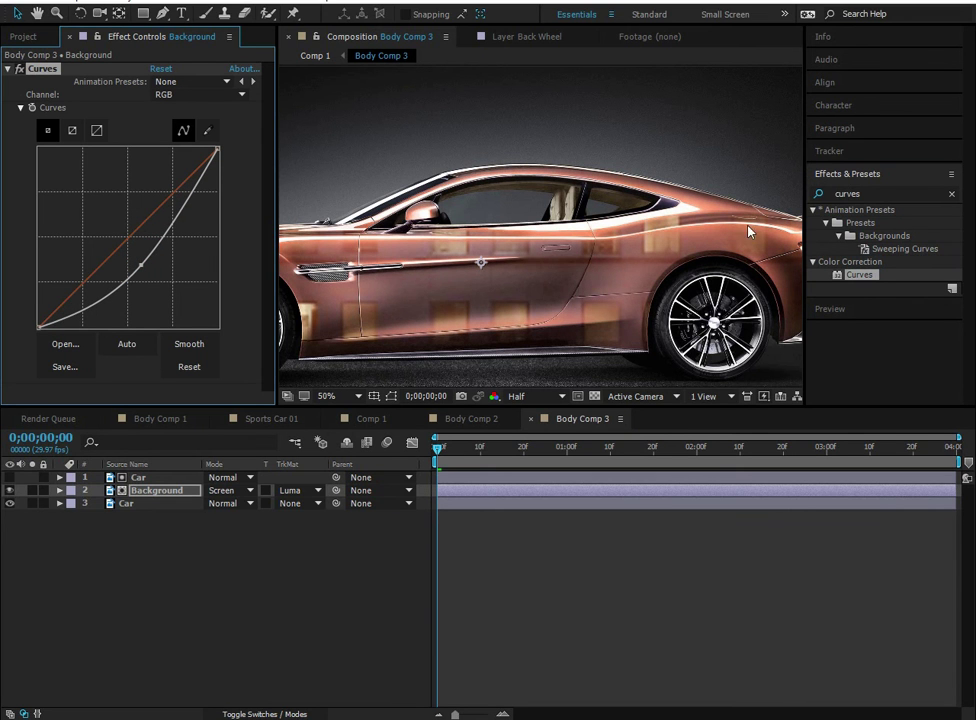
- Add a Fast Blur effect below Curves on the Background layer and set its Blurriness to 5.0
click(846, 194)
text(fast)
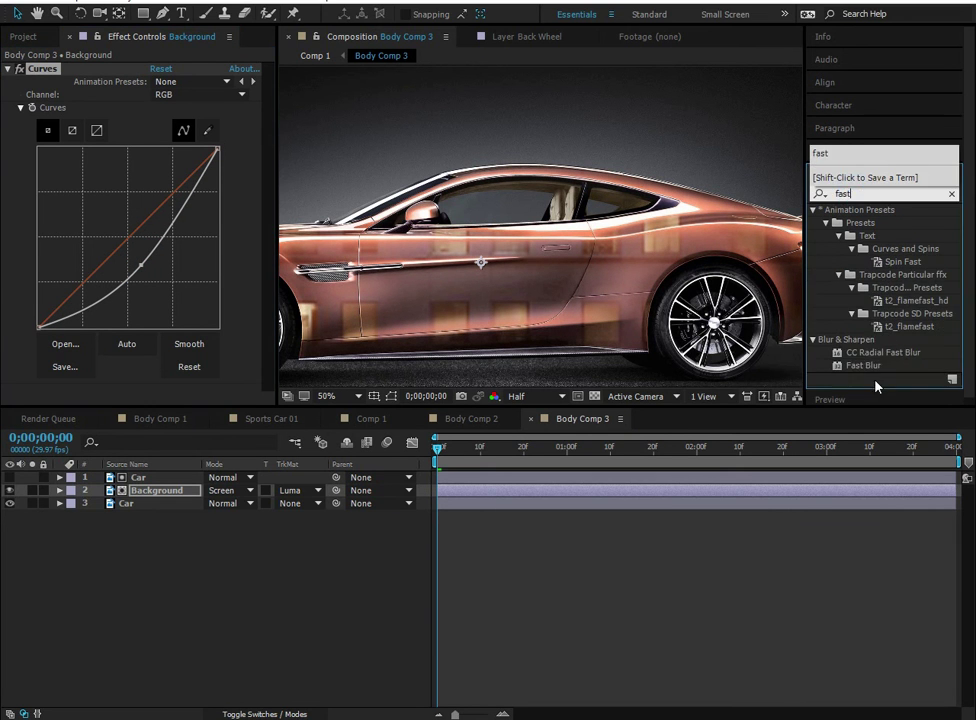
drag(864, 365, 163, 372)
click(156, 373)
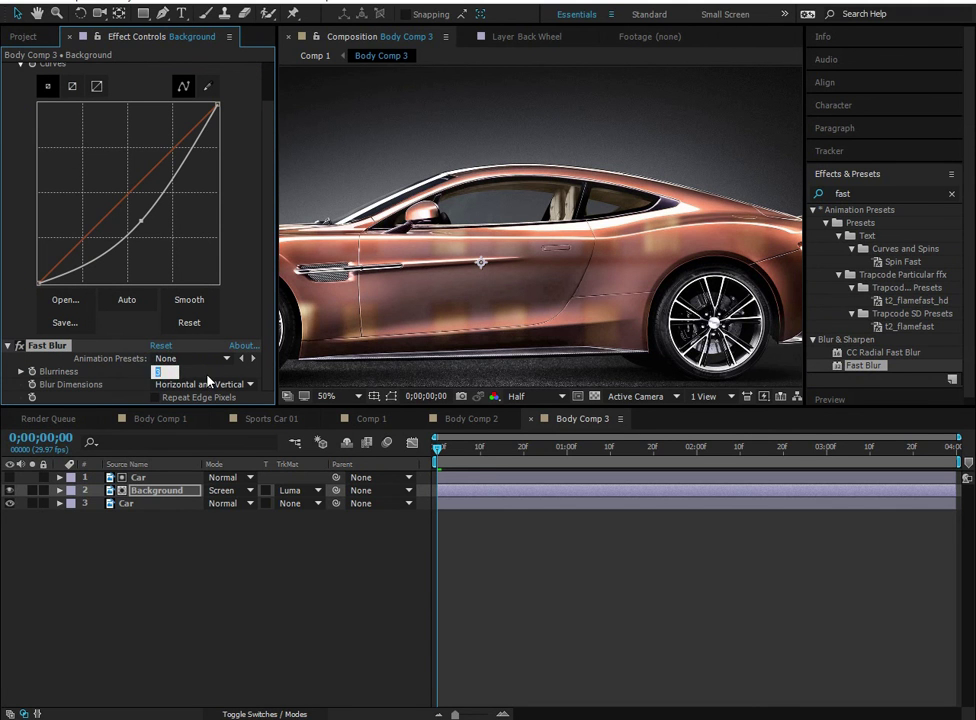
text(5)
click(233, 577)
- Reposition the Background layer over the car body to about X 1275, Y 1033
scroll(608, 265, down, 1)
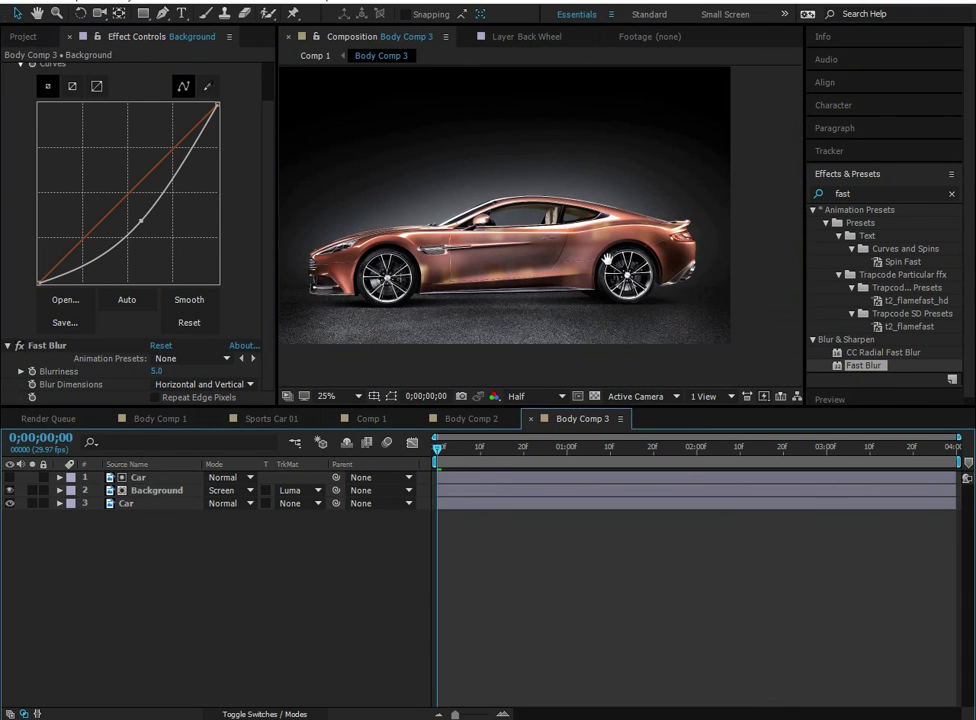
drag(606, 259, 618, 261)
click(450, 200)
drag(532, 210, 589, 221)
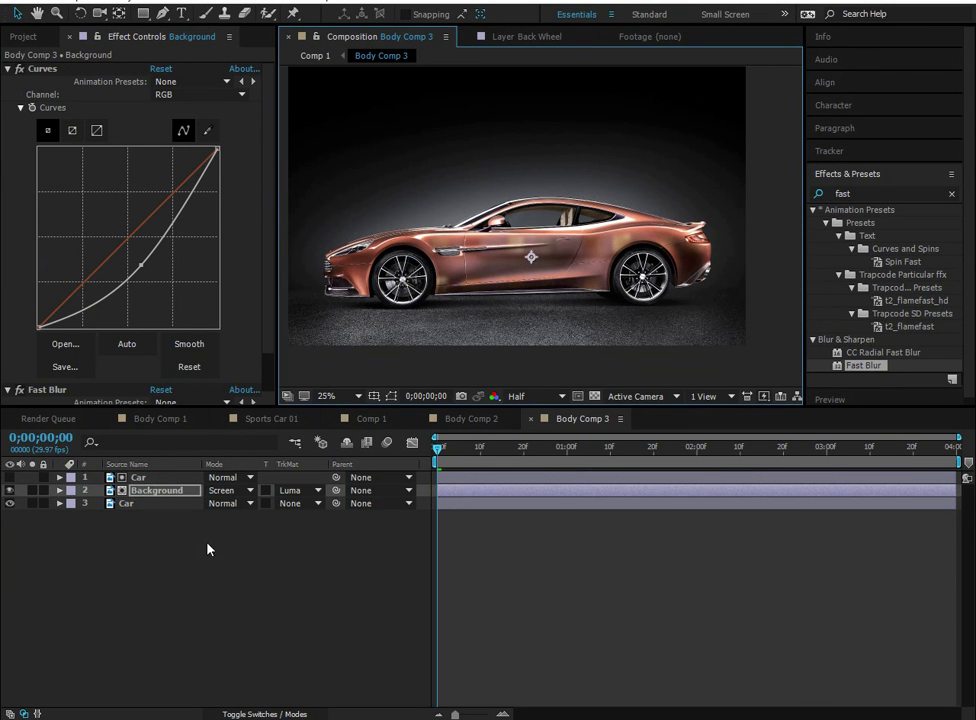
- Create an adjustment layer above all layers of Body Comp 3 and apply Hue/Saturation with Master Hue about 186°
click(150, 477)
key(ctrl+alt+y)
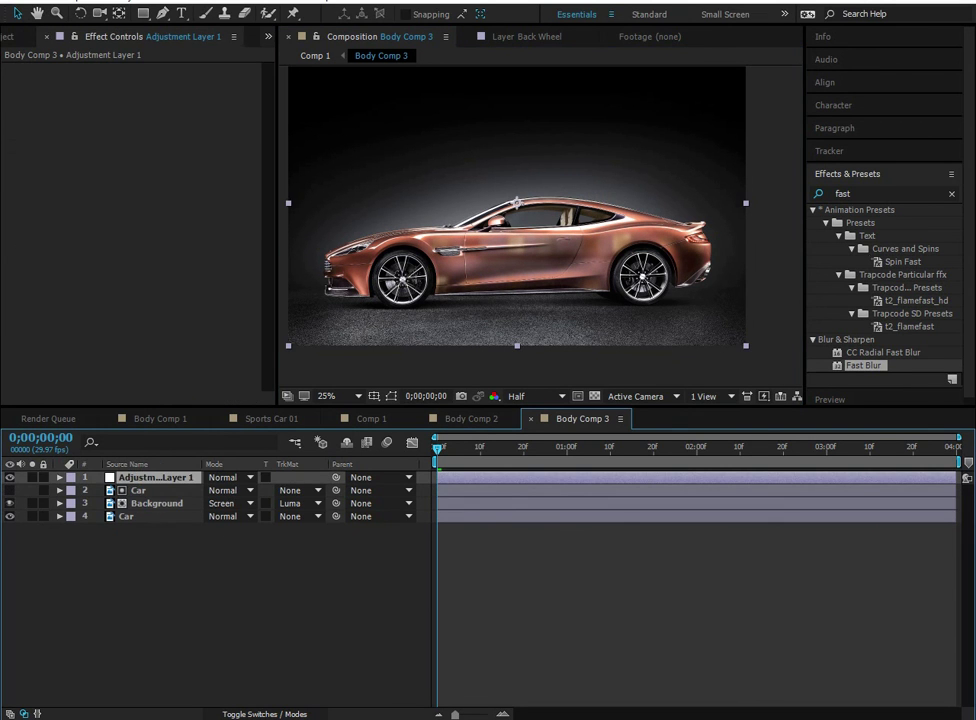
double_click(867, 194)
text(hue)
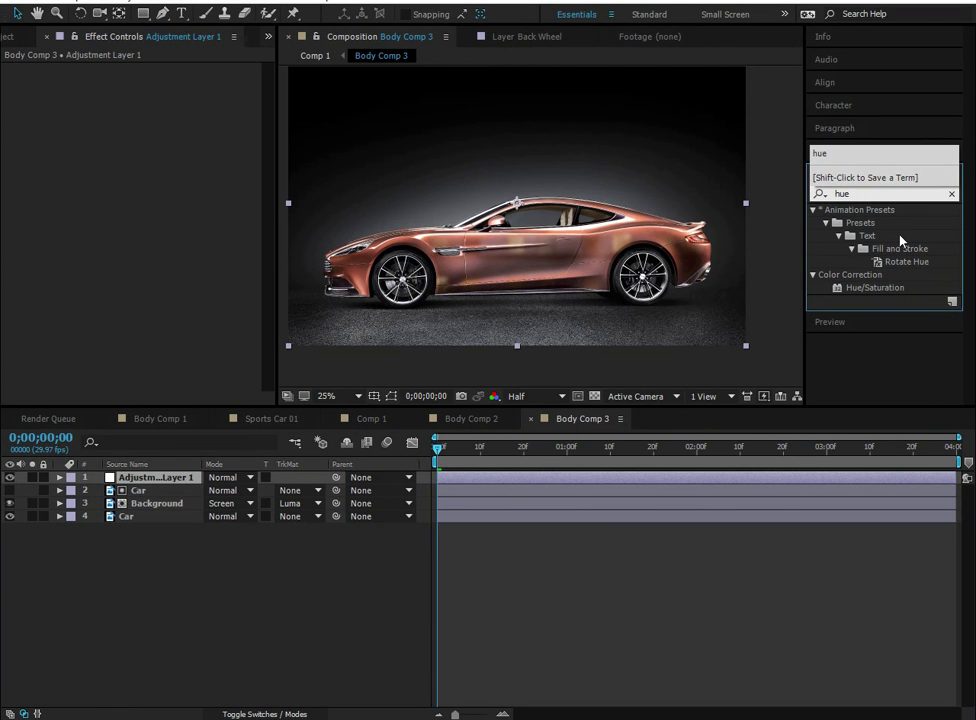
double_click(871, 287)
drag(174, 184, 163, 207)
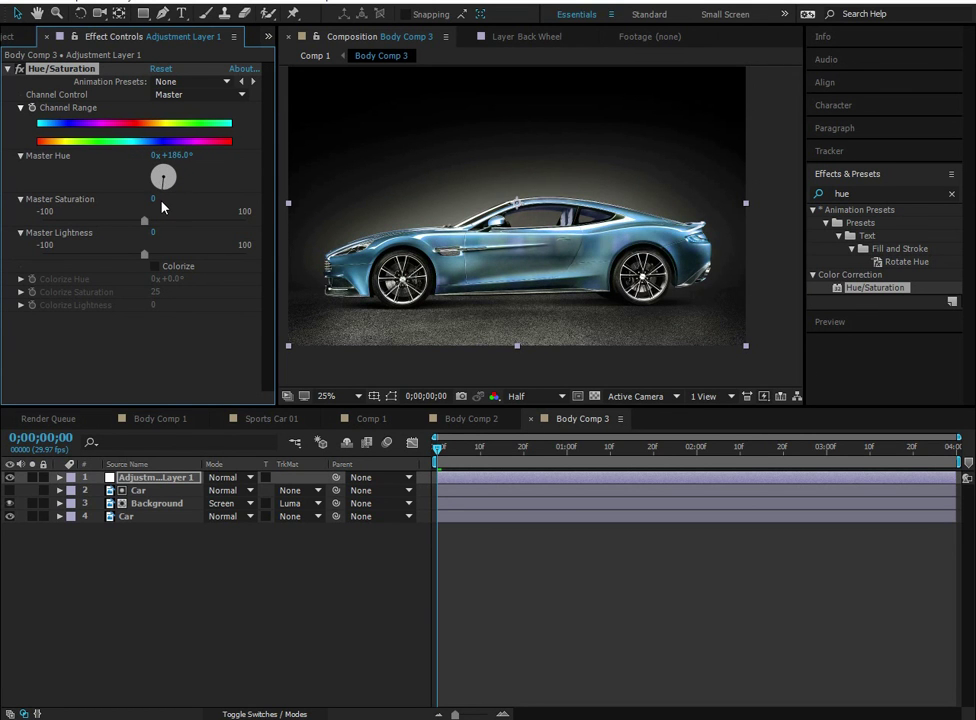
click(438, 628)
click(344, 572)
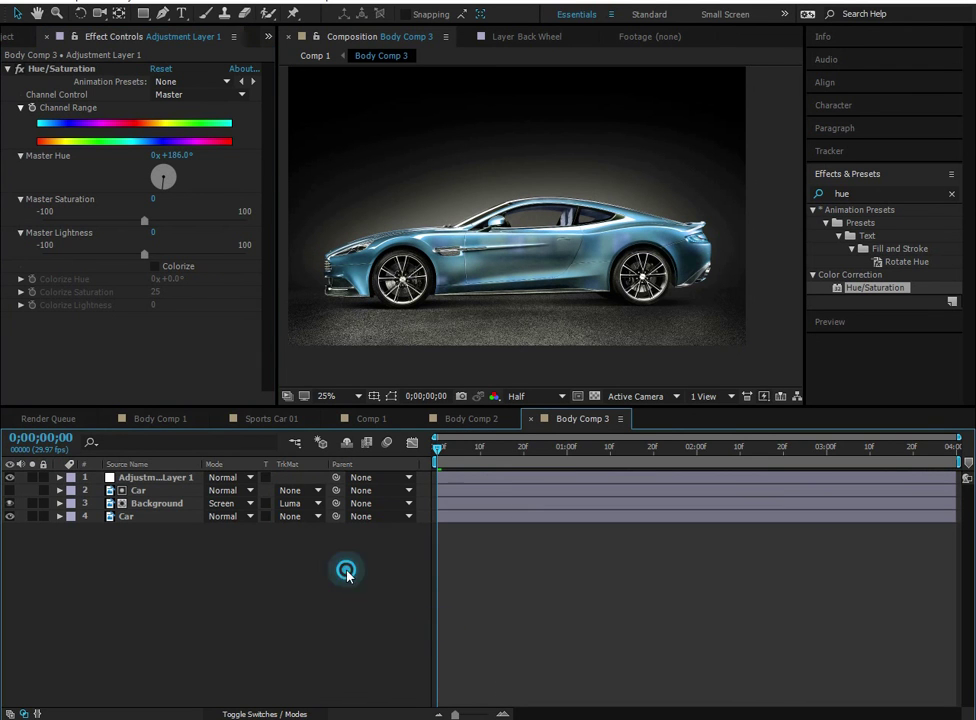
- Return to Comp 1 and move the Car Controller null sideways to about X 562 to check the recolored car's reflections
click(502, 448)
drag(453, 454, 437, 454)
click(148, 516)
click(407, 381)
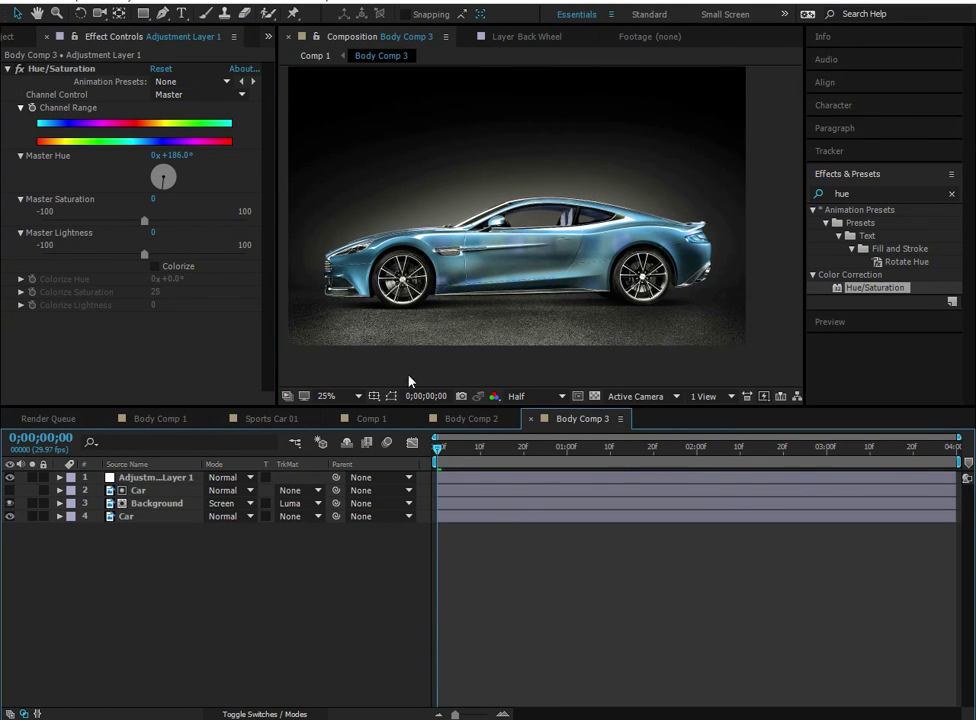
click(313, 56)
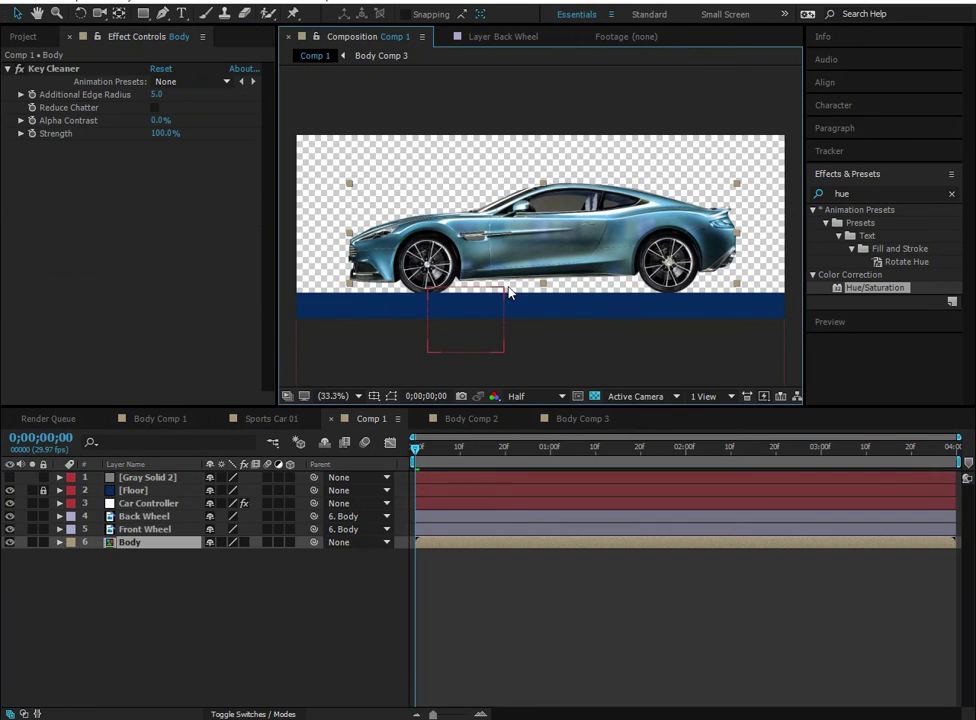
click(470, 322)
drag(444, 327, 494, 327)
click(155, 613)
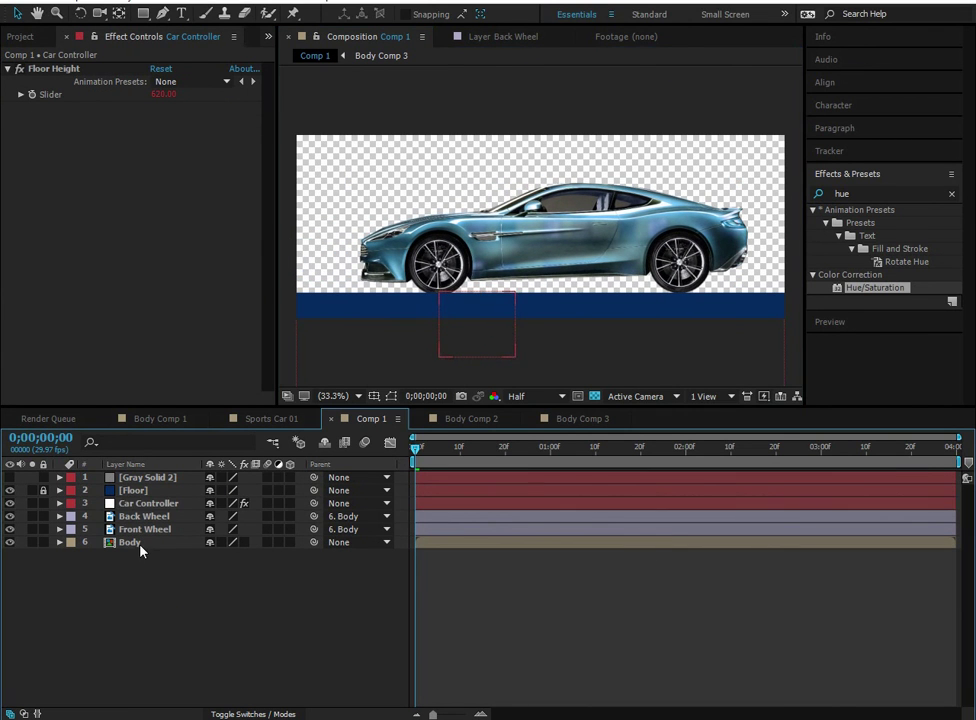
- Open Body Comp 3, dock its timeline below the other compositions, and separate the Background layer's Position dimensions
double_click(133, 543)
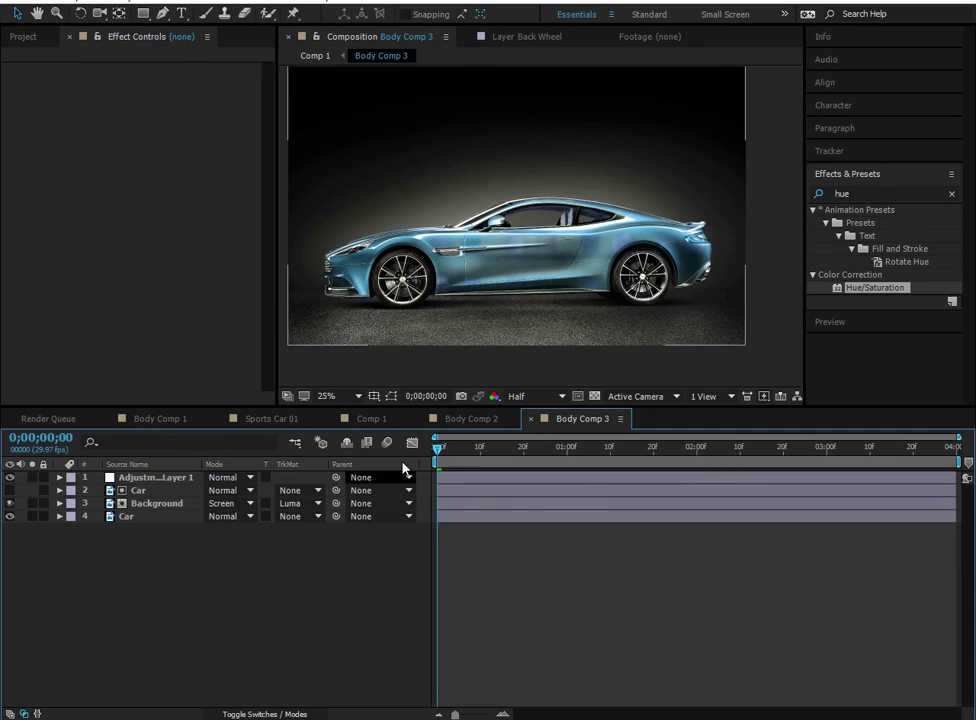
drag(586, 420, 461, 678)
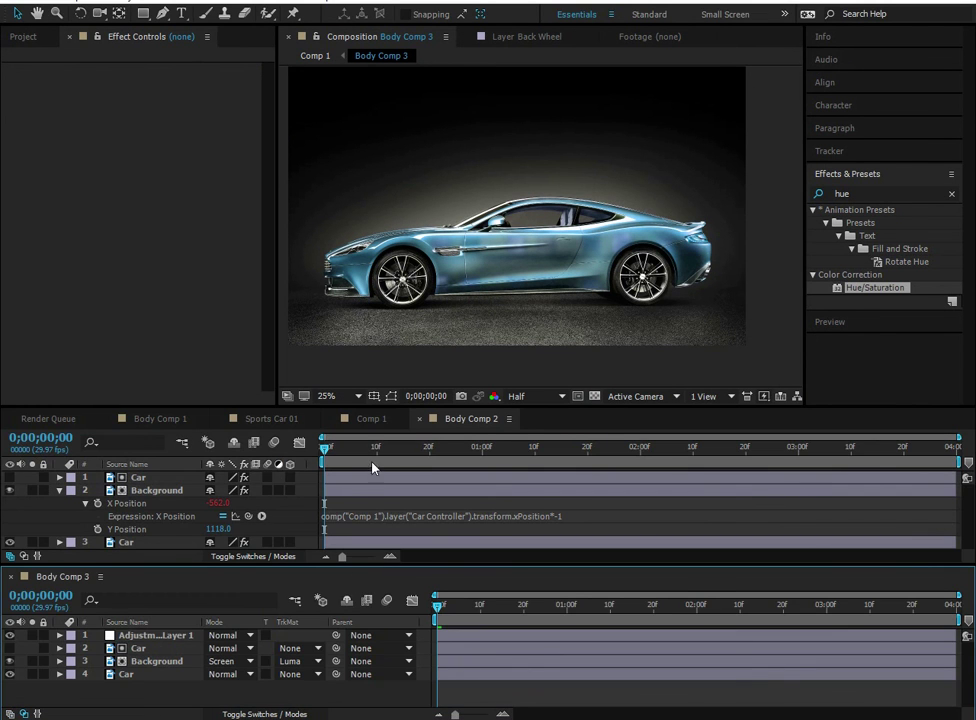
click(140, 675)
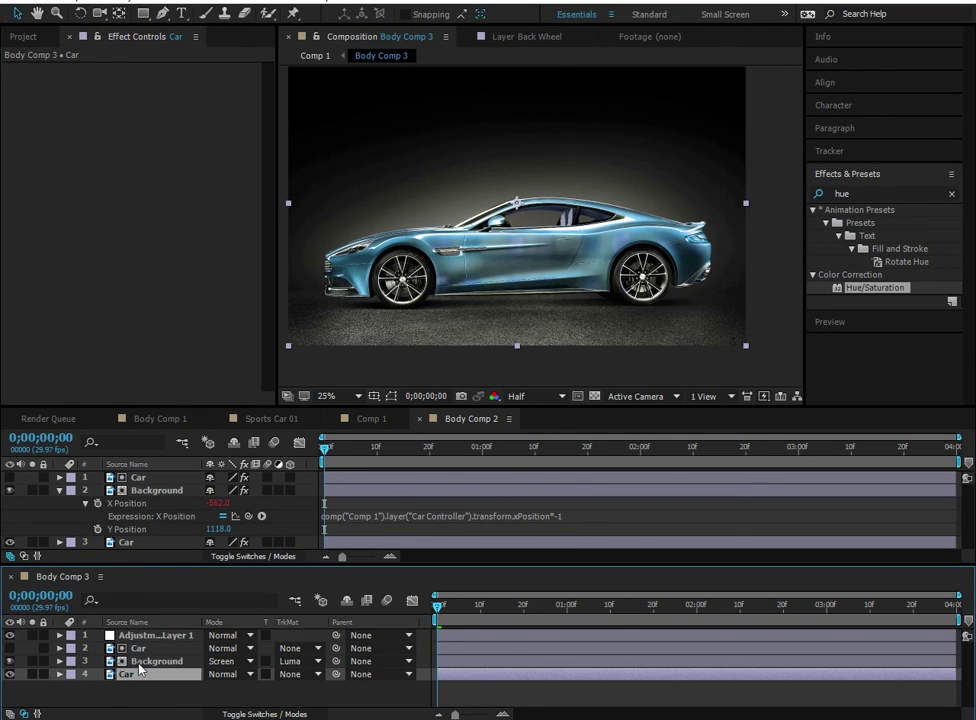
click(142, 664)
key(p)
right_click(143, 680)
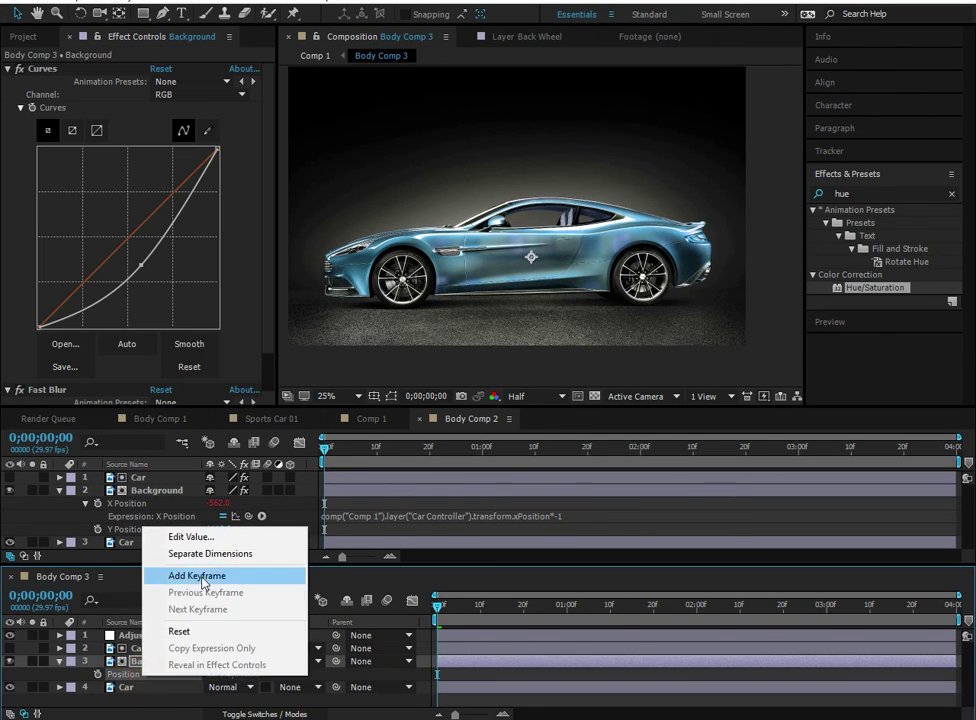
click(222, 553)
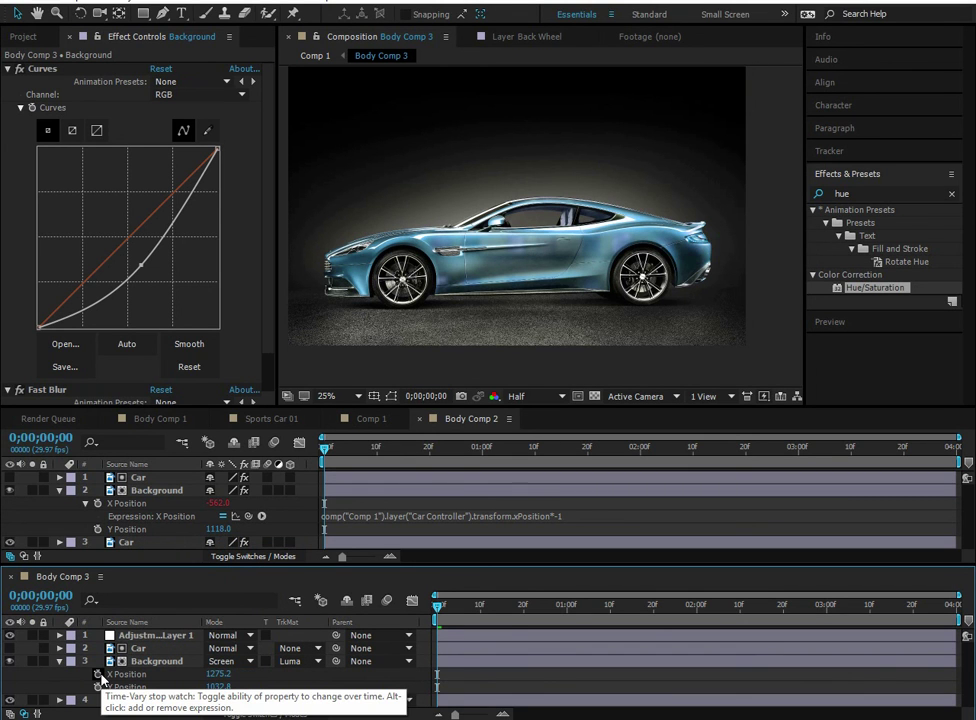
- Link the Background layer's X Position to the Car Controller's X Position in Comp 1 with an expression, multiplied by -1
click(368, 419)
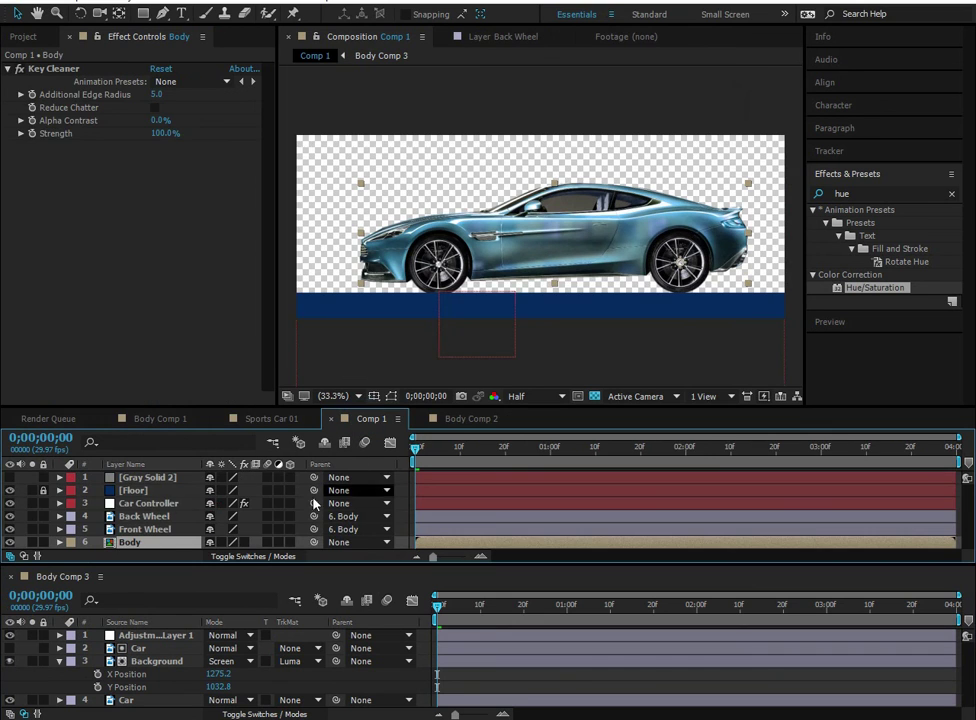
click(150, 503)
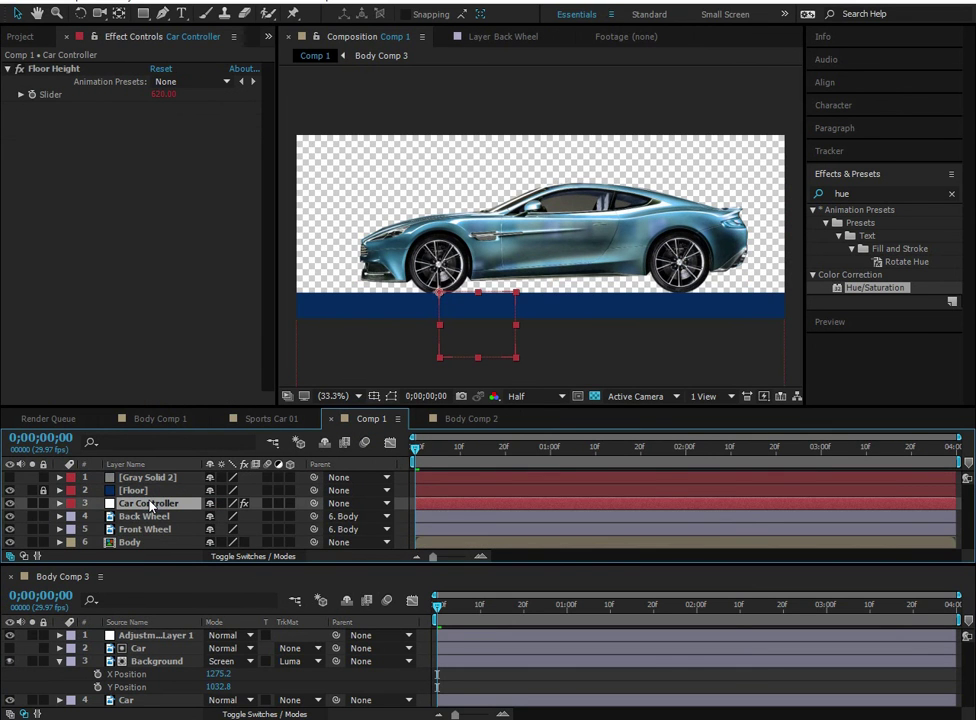
key(p)
click(72, 672)
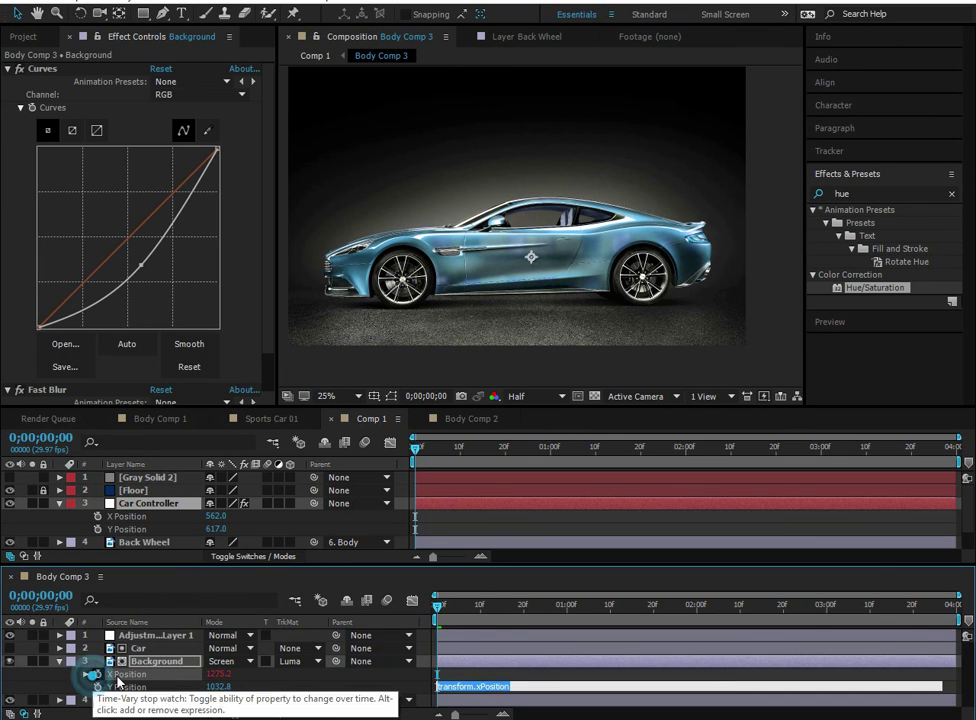
alt+click(97, 674)
drag(248, 686, 128, 518)
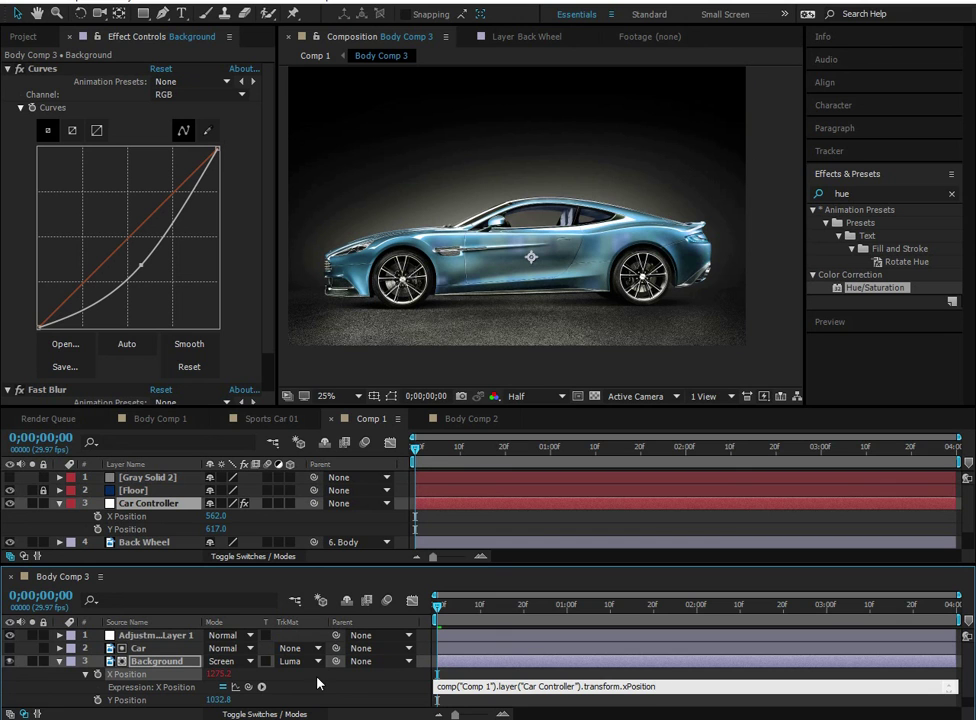
click(378, 708)
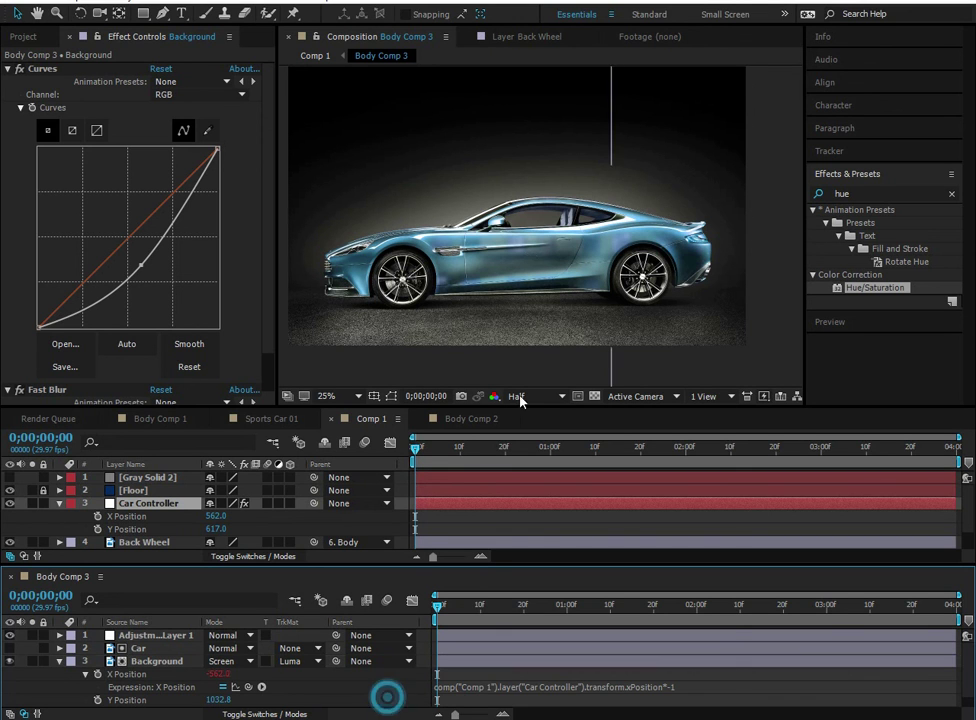
- Move the Car Controller null along and above the floor in Comp 1, ending about X 514, Y 368, to test the reflections
click(153, 513)
drag(455, 382, 462, 332)
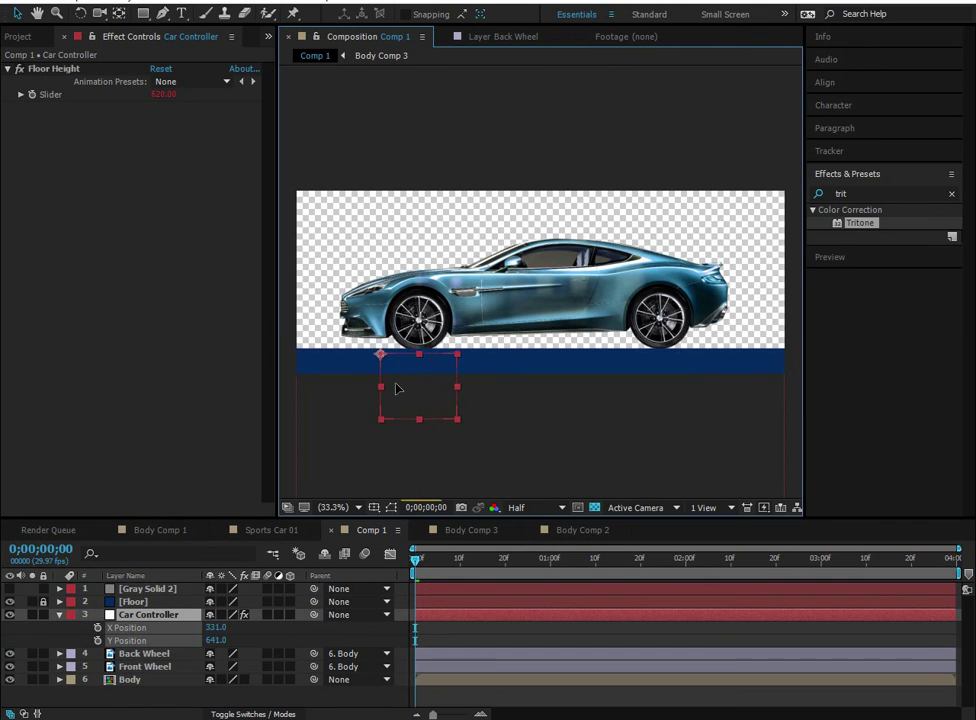
drag(396, 388, 475, 404)
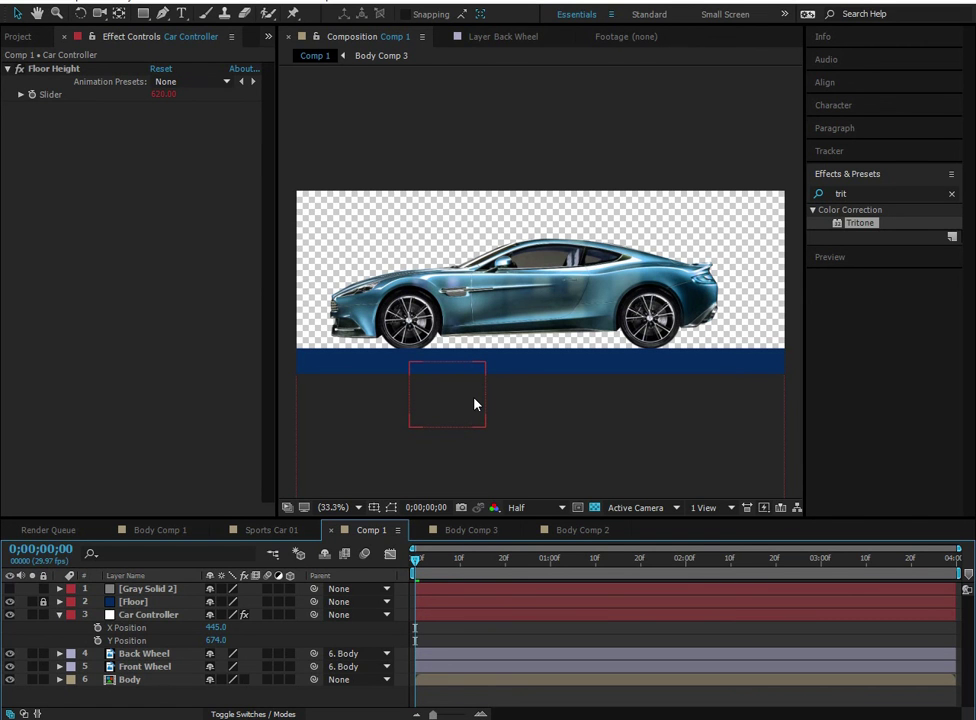
drag(470, 405, 515, 328)
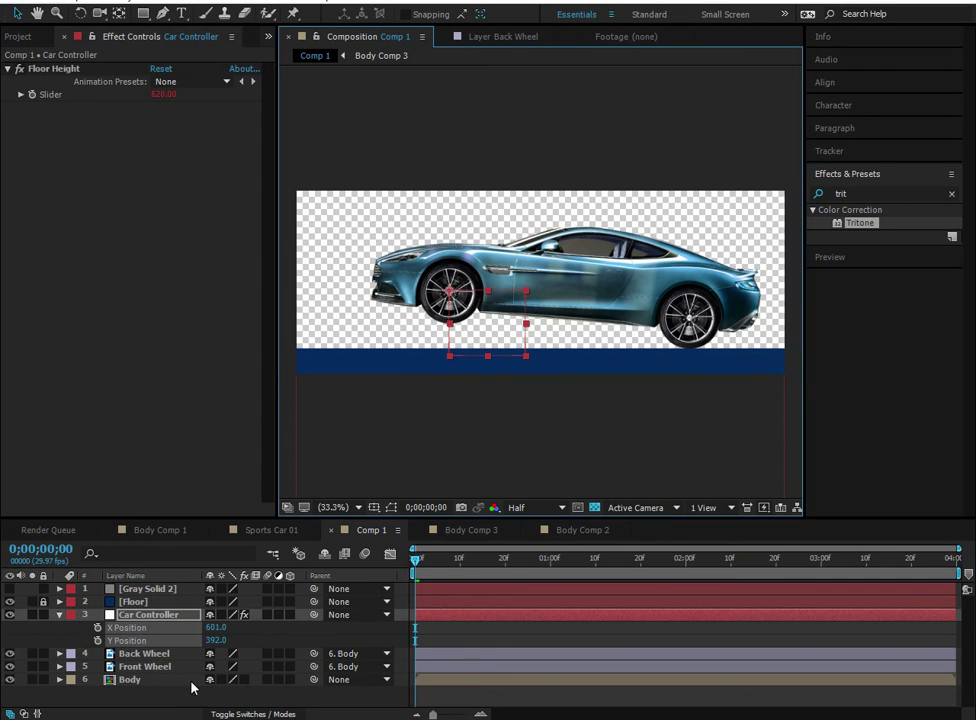
click(144, 653)
click(148, 614)
drag(458, 305, 441, 358)
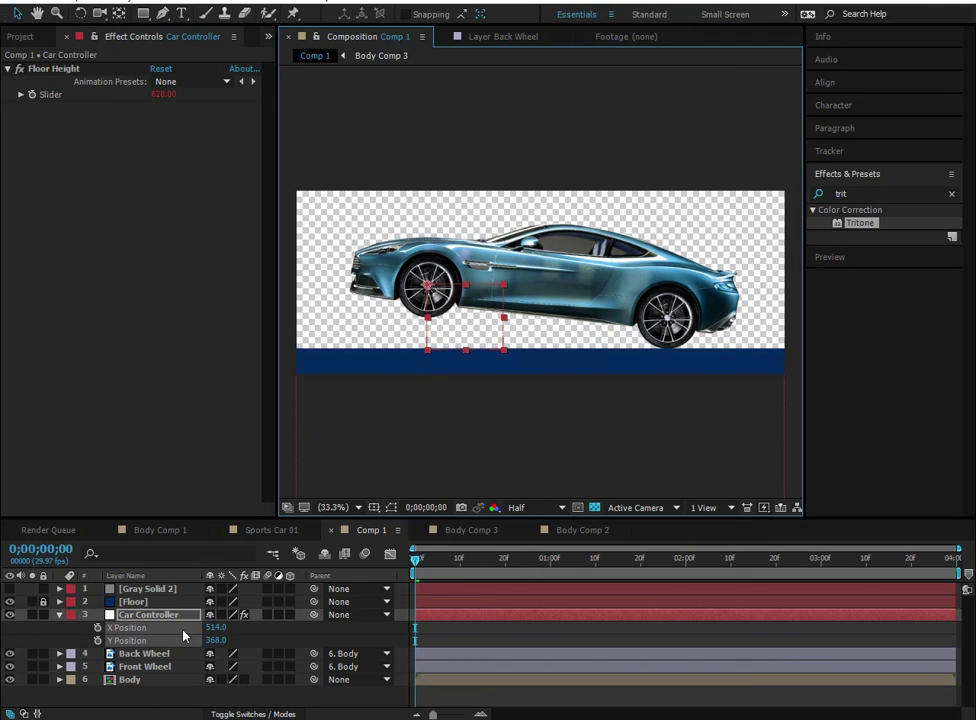